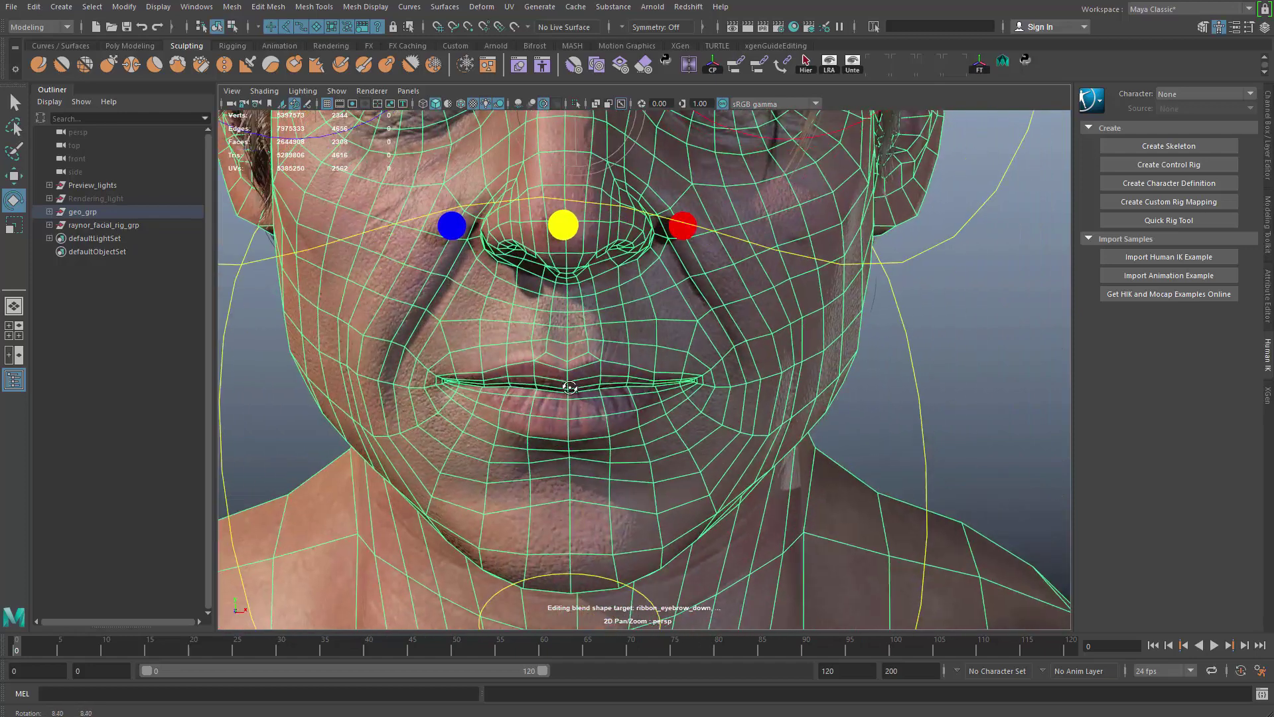
Switch the head mesh to edge mode and select the edge loop that runs around the inner lips
{"action": "right_click_drag", "start_coordinate": [569, 384], "coordinate": [488, 358], "text": "alt"}
{"action": "left_click_drag", "start_coordinate": [488, 359], "coordinate": [564, 376], "text": "alt"}
{"action": "middle_click_drag", "start_coordinate": [564, 376], "coordinate": [551, 406], "text": "alt"}
{"action": "right_click_drag", "start_coordinate": [597, 422], "coordinate": [763, 433], "text": "alt"}
{"action": "middle_click_drag", "start_coordinate": [763, 433], "coordinate": [714, 392], "text": "alt"}
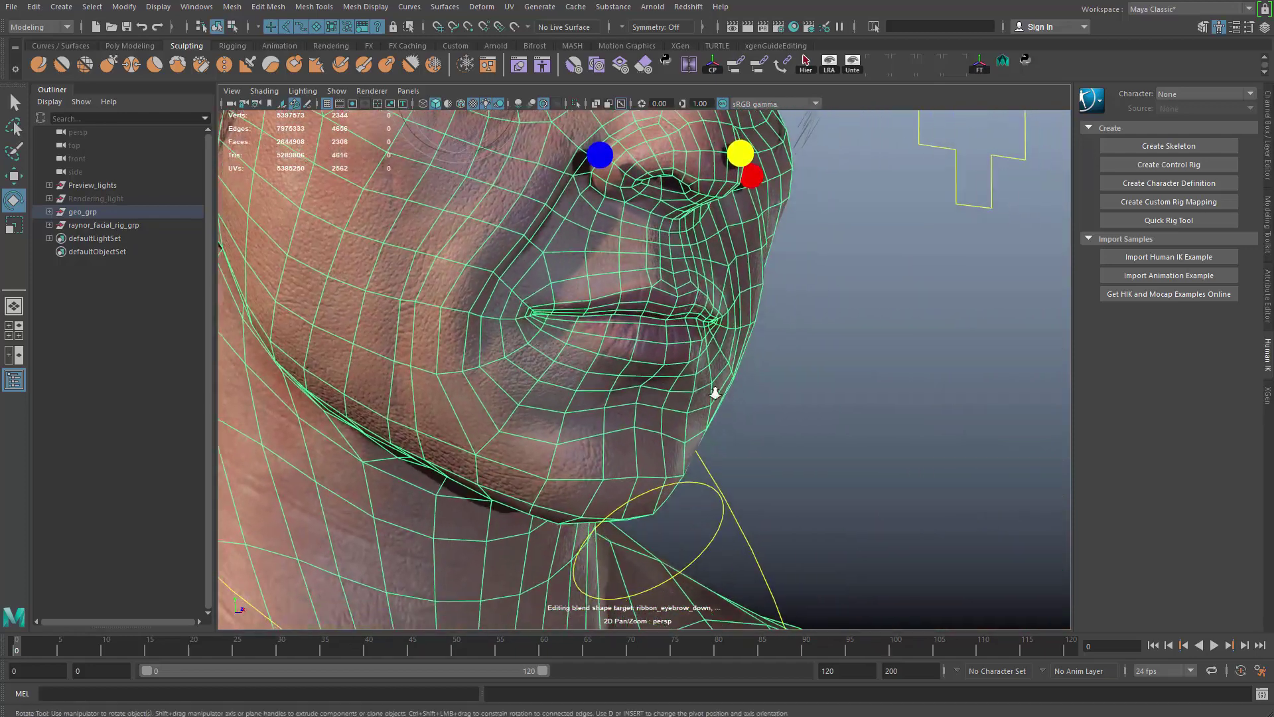
{"action": "left_click_drag", "start_coordinate": [714, 392], "coordinate": [565, 337], "text": "alt"}
{"action": "right_click_drag", "start_coordinate": [564, 338], "coordinate": [627, 345], "text": "alt"}
{"action": "key", "text": "q"}
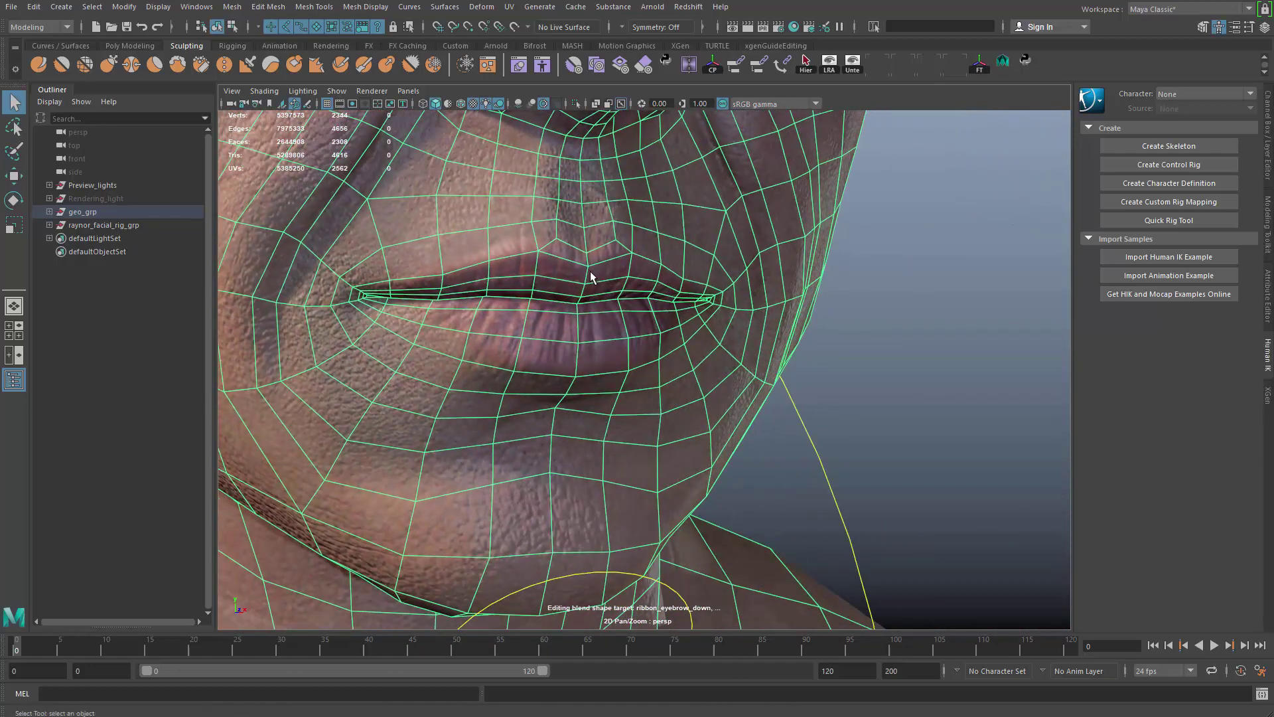
{"action": "right_click_drag", "start_coordinate": [591, 277], "coordinate": [596, 192]}
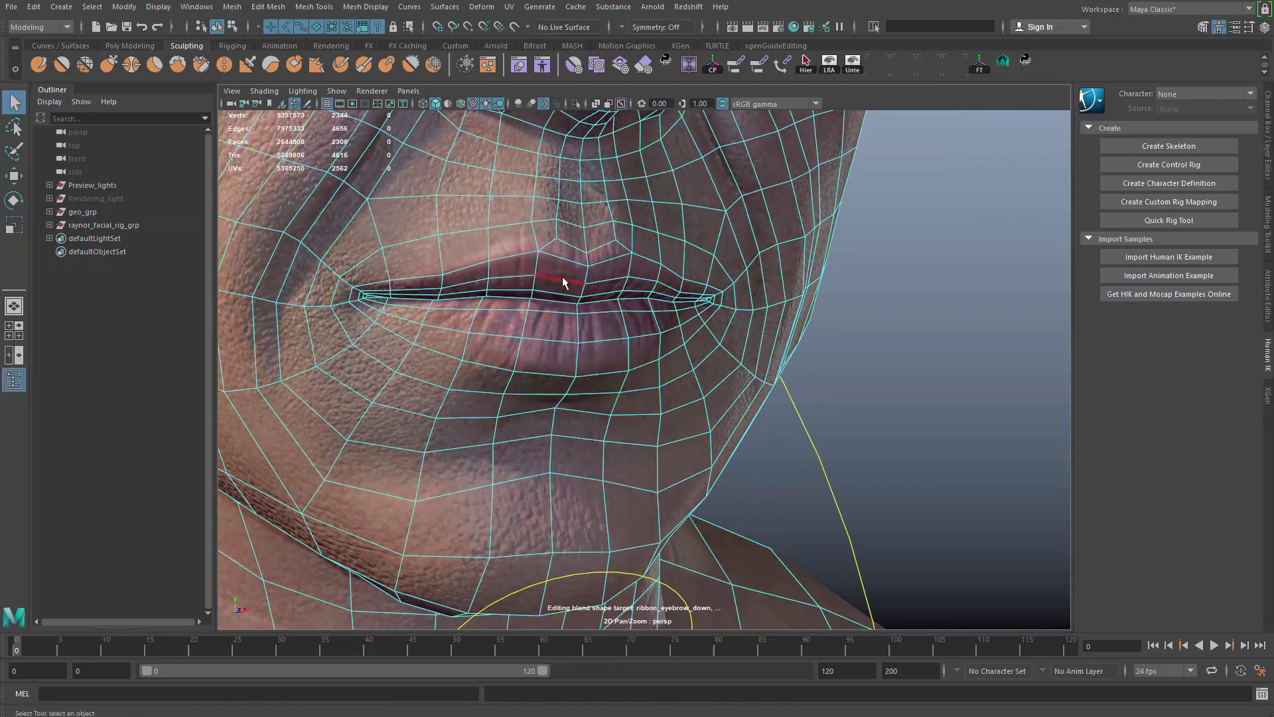
{"action": "double_click", "coordinate": [563, 279]}
Deselect the lower-lip part of the loop, keeping only the upper-lip edges from corner to corner
{"action": "middle_click_drag", "start_coordinate": [613, 310], "coordinate": [682, 327], "text": "alt"}
{"action": "right_click_drag", "start_coordinate": [683, 327], "coordinate": [737, 337], "text": "alt"}
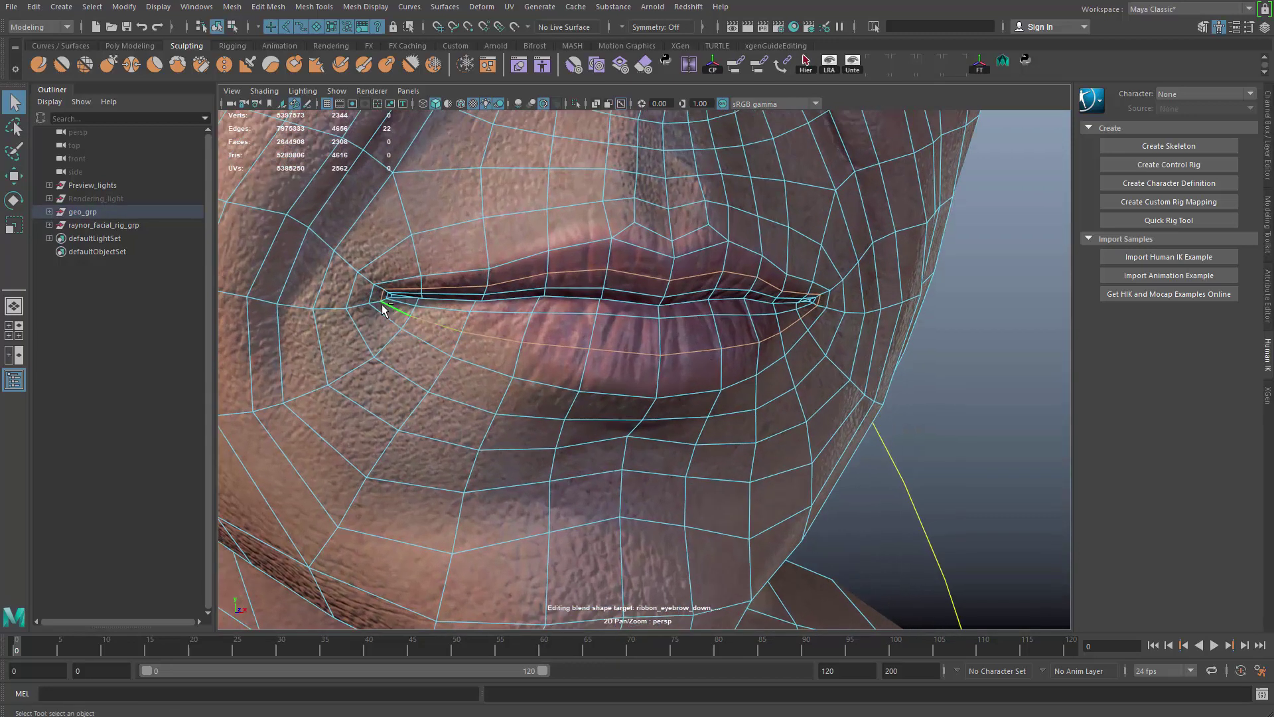
{"action": "left_click_drag", "start_coordinate": [420, 307], "coordinate": [565, 388], "text": "ctrl"}
Examine both corners of the mouth to check where the upper-lip edge selection ends
{"action": "left_click_drag", "start_coordinate": [737, 365], "coordinate": [687, 343], "text": "alt"}
{"action": "scroll", "coordinate": [659, 352], "scroll_direction": "up", "scroll_amount": 5}
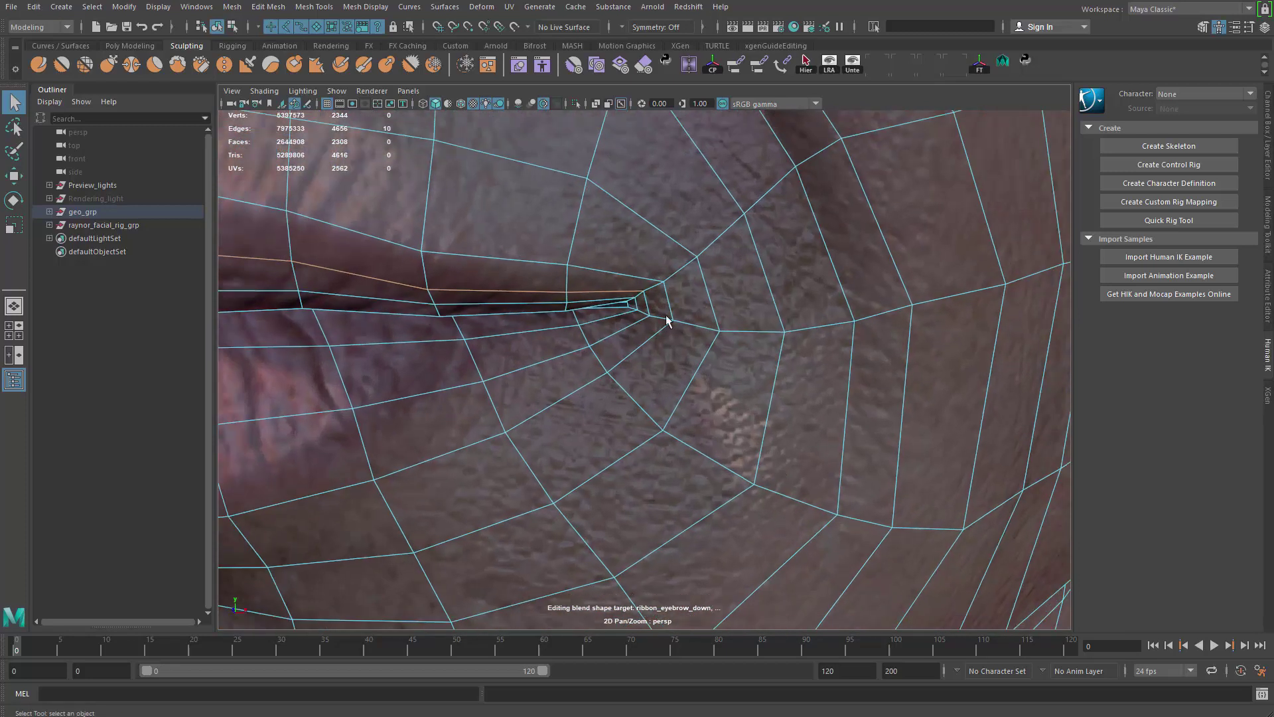
{"action": "scroll", "coordinate": [688, 365], "scroll_direction": "down", "scroll_amount": 10}
{"action": "left_click_drag", "start_coordinate": [507, 370], "coordinate": [600, 401], "text": "alt"}
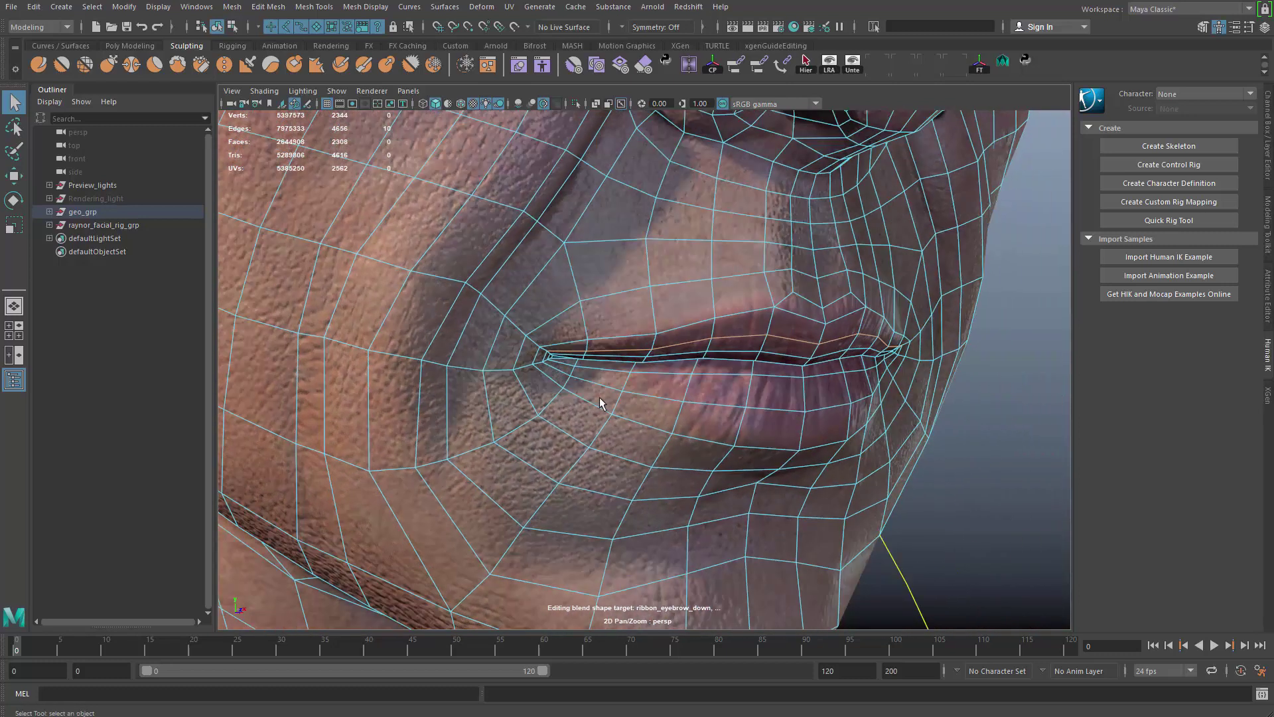
{"action": "middle_click_drag", "start_coordinate": [599, 401], "coordinate": [675, 464], "text": "alt"}
{"action": "scroll", "coordinate": [674, 498], "scroll_direction": "up", "scroll_amount": 8}
{"action": "middle_click_drag", "start_coordinate": [589, 425], "coordinate": [687, 411], "text": "alt"}
{"action": "scroll", "coordinate": [687, 411], "scroll_direction": "up", "scroll_amount": 2}
{"action": "scroll", "coordinate": [540, 356], "scroll_direction": "up", "scroll_amount": 4}
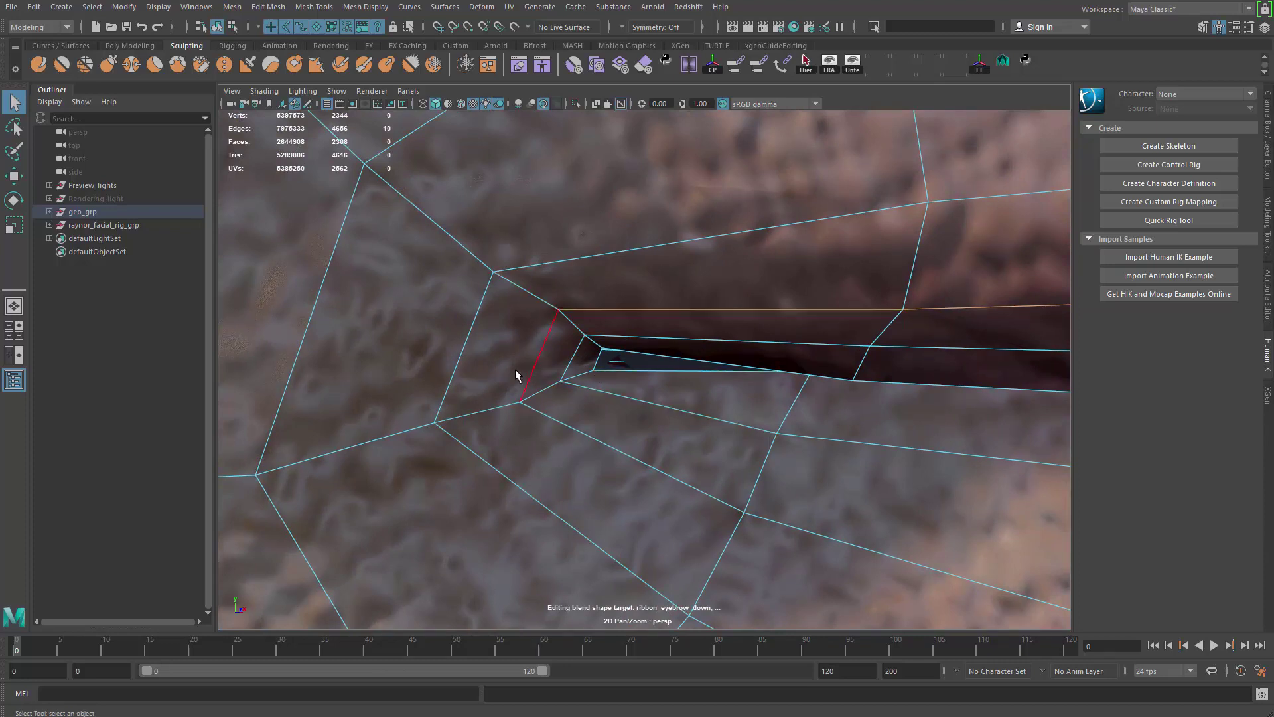
{"action": "right_click_drag", "start_coordinate": [624, 401], "coordinate": [372, 119], "text": "alt"}
{"action": "left_click_drag", "start_coordinate": [664, 292], "coordinate": [531, 299], "text": "alt"}
{"action": "right_click_drag", "start_coordinate": [545, 305], "coordinate": [644, 372], "text": "alt"}
{"action": "mouse_move", "coordinate": [644, 372]}
{"action": "middle_mouse_down", "text": "alt"}
{"action": "mouse_move", "coordinate": [602, 352]}
{"action": "mouse_move", "coordinate": [637, 392]}
{"action": "middle_mouse_up", "text": "alt"}
{"action": "right_click_drag", "start_coordinate": [637, 391], "coordinate": [580, 358], "text": "alt"}
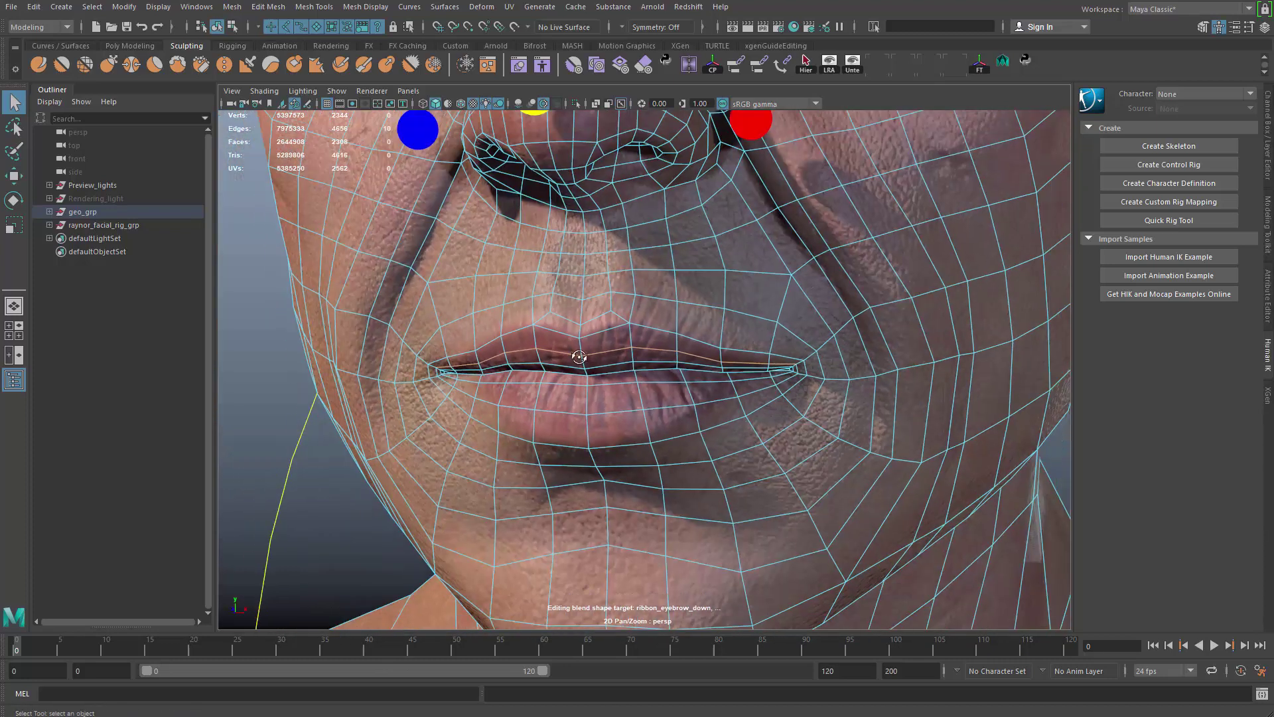
{"action": "left_click_drag", "start_coordinate": [580, 358], "coordinate": [634, 359], "text": "alt"}
{"action": "middle_click_drag", "start_coordinate": [634, 358], "coordinate": [592, 360], "text": "alt"}
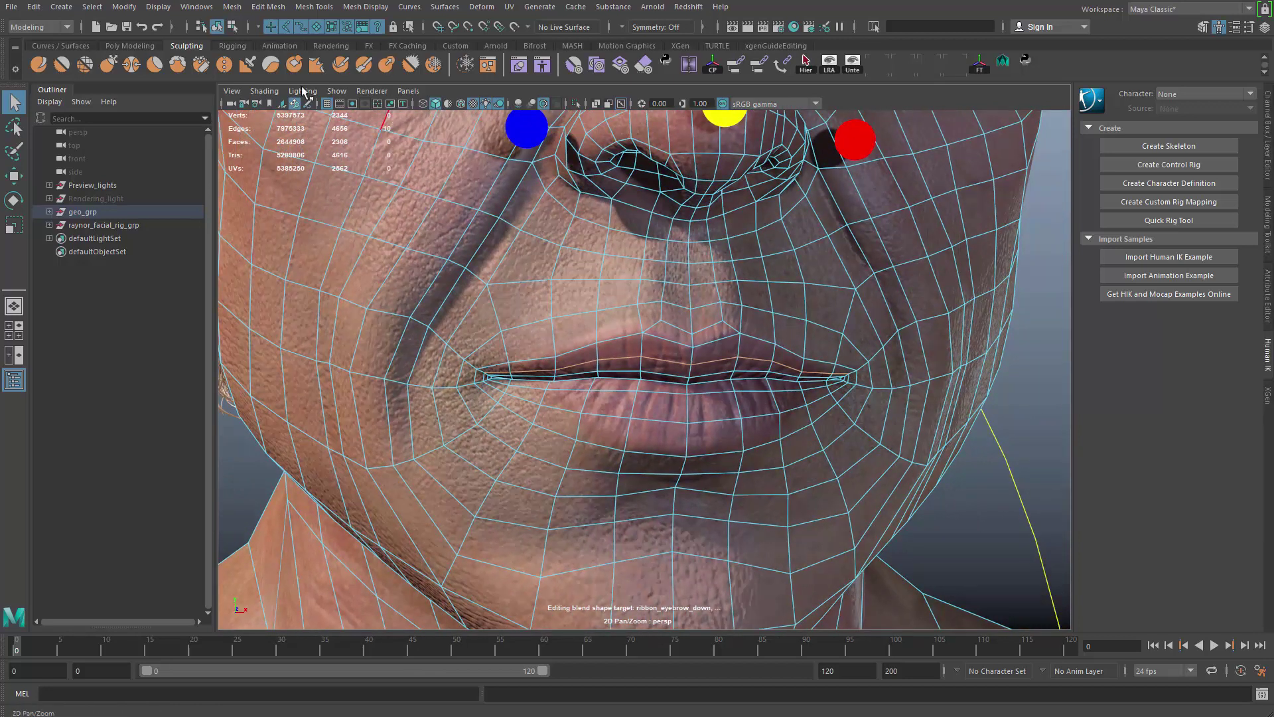
Convert the selected upper-lip edges to a curve with Polygon Edges to Curve
{"action": "left_click", "coordinate": [403, 13]}
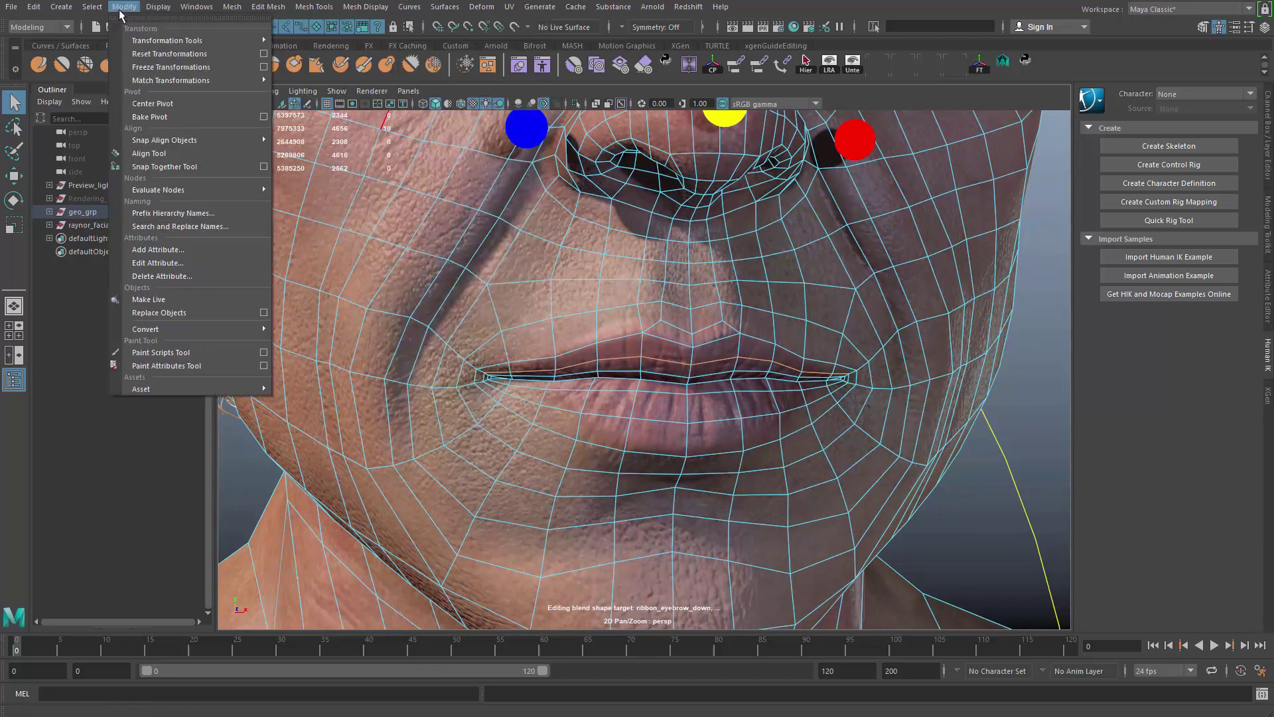
{"action": "mouse_move", "coordinate": [257, 328]}
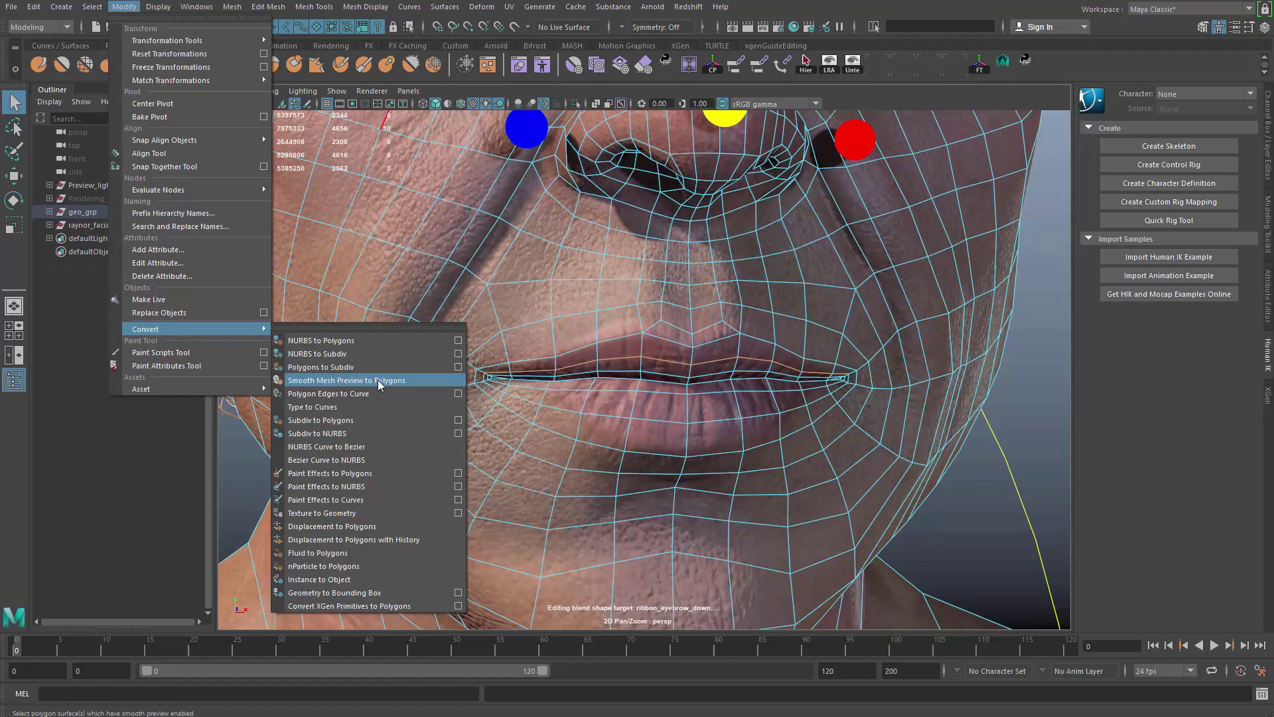
{"action": "left_click", "coordinate": [345, 394]}
Duplicate the upper-lip curve, offset the copy slightly, and select both curves
{"action": "left_click_drag", "start_coordinate": [669, 233], "coordinate": [679, 380], "text": "alt"}
{"action": "key", "text": "w"}
{"action": "key", "text": "ctrl+d"}
{"action": "left_click", "coordinate": [91, 238], "text": "ctrl"}
{"action": "left_click_drag", "start_coordinate": [705, 289], "coordinate": [592, 279], "text": "alt"}
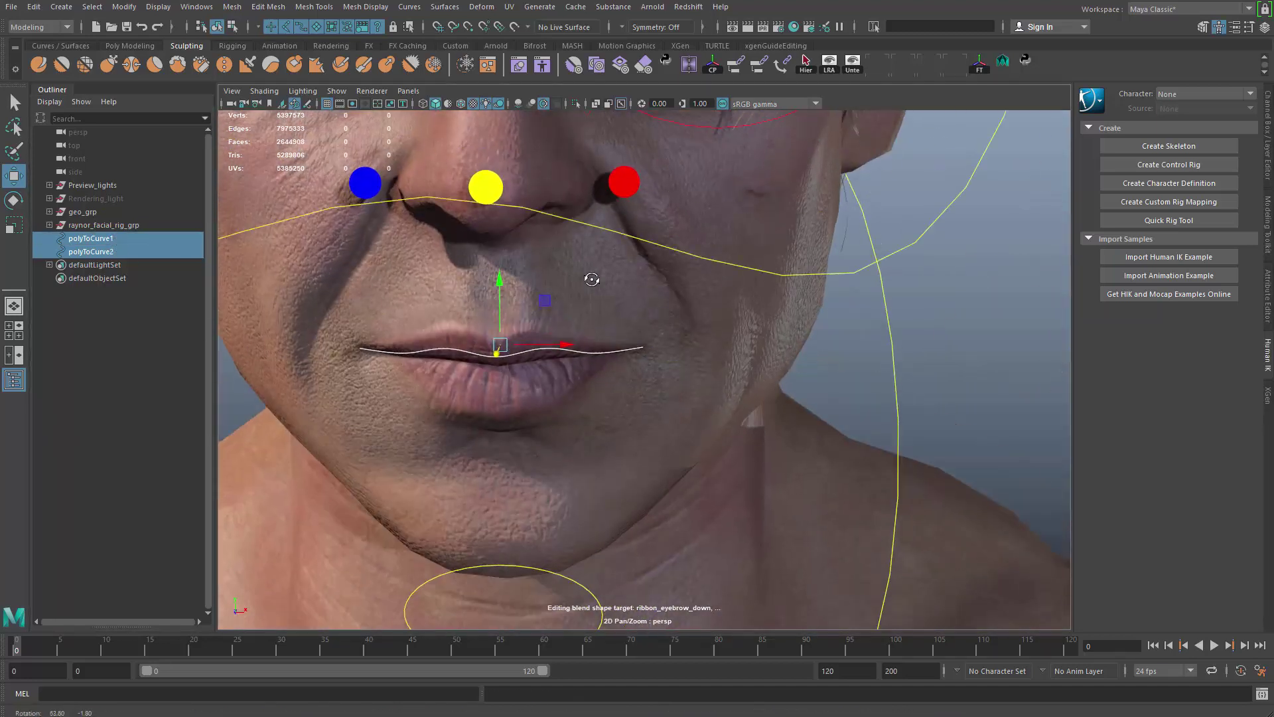
{"action": "right_click_drag", "start_coordinate": [592, 279], "coordinate": [671, 307], "text": "alt"}
{"action": "mouse_move", "coordinate": [671, 307]}
{"action": "left_mouse_down", "text": "alt"}
{"action": "mouse_move", "coordinate": [597, 300]}
{"action": "mouse_move", "coordinate": [667, 292]}
{"action": "left_mouse_up", "text": "alt"}
{"action": "right_click_drag", "start_coordinate": [667, 292], "coordinate": [631, 233], "text": "alt"}
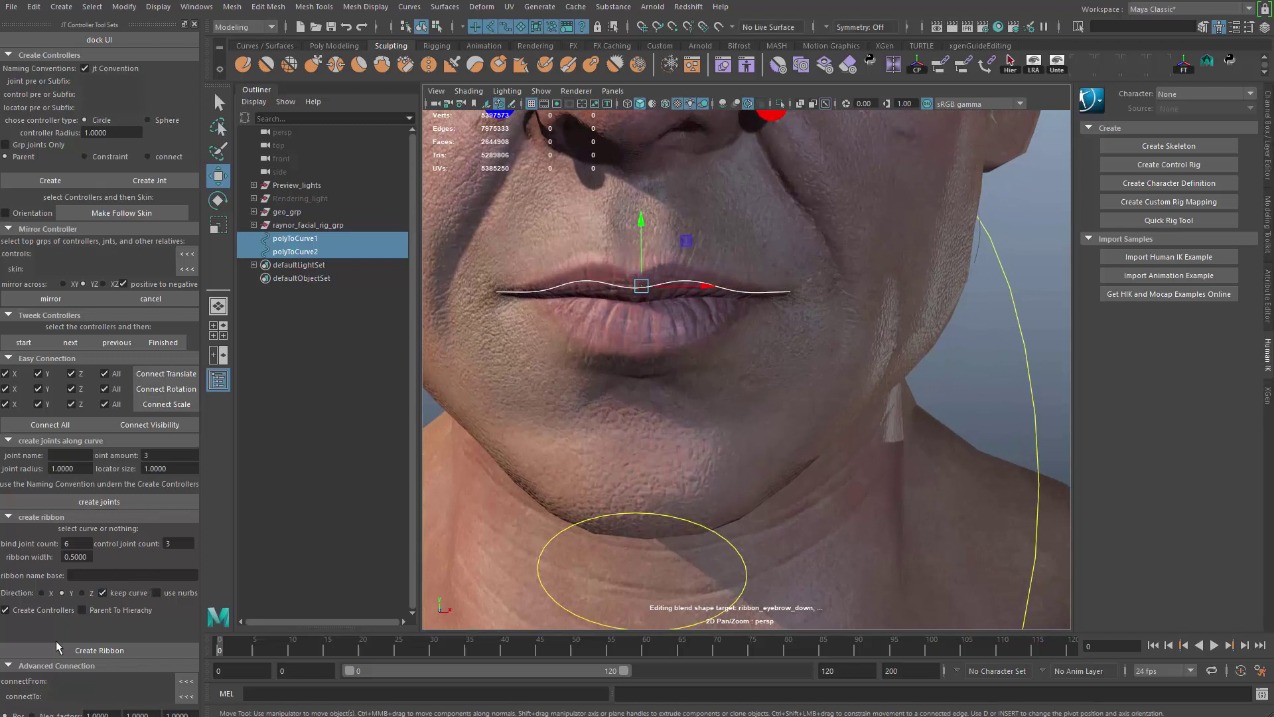
Isolate the two lip curves in the viewport and loft a surface between them
{"action": "left_click", "coordinate": [15, 359]}
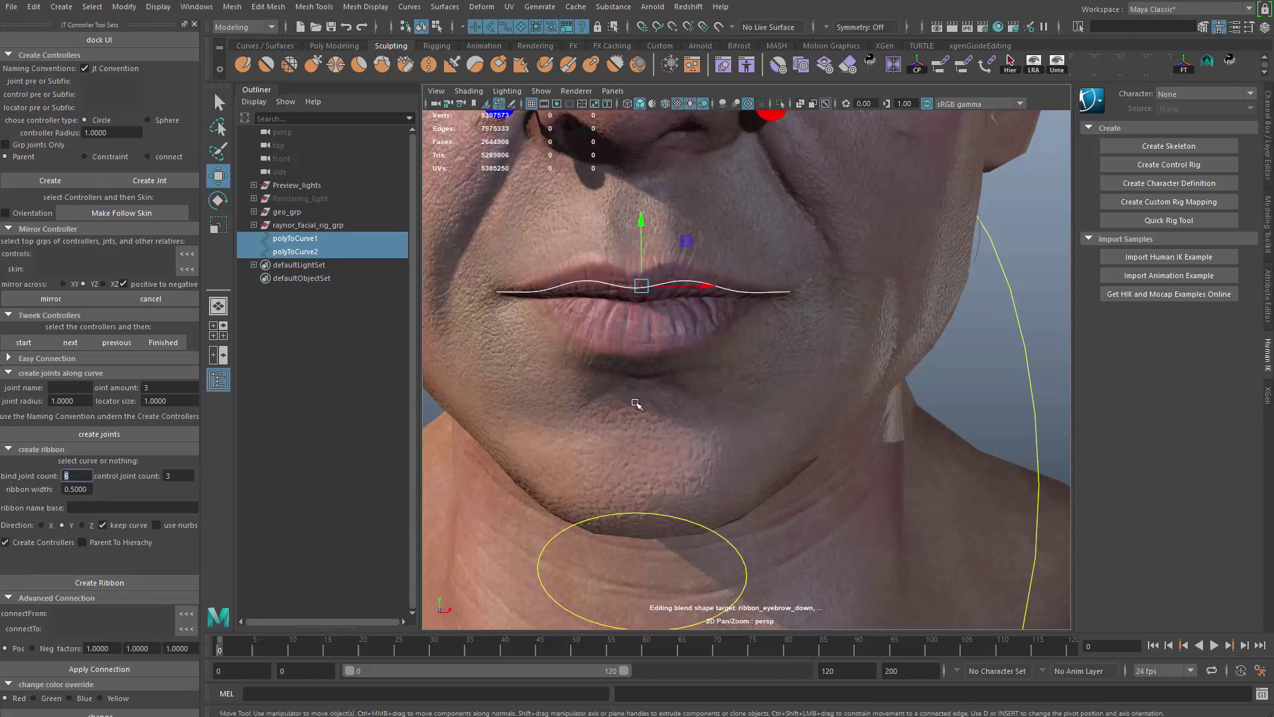
{"action": "key", "text": "ctrl+1"}
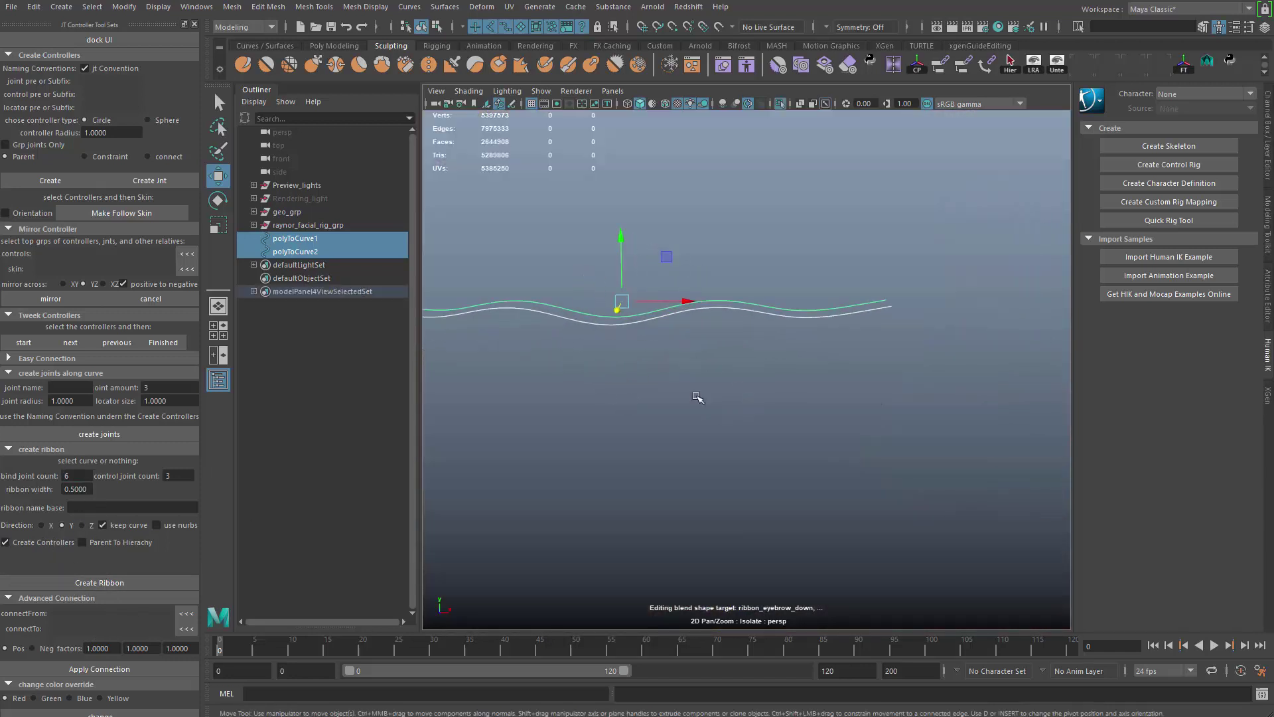
{"action": "left_click", "coordinate": [255, 27]}
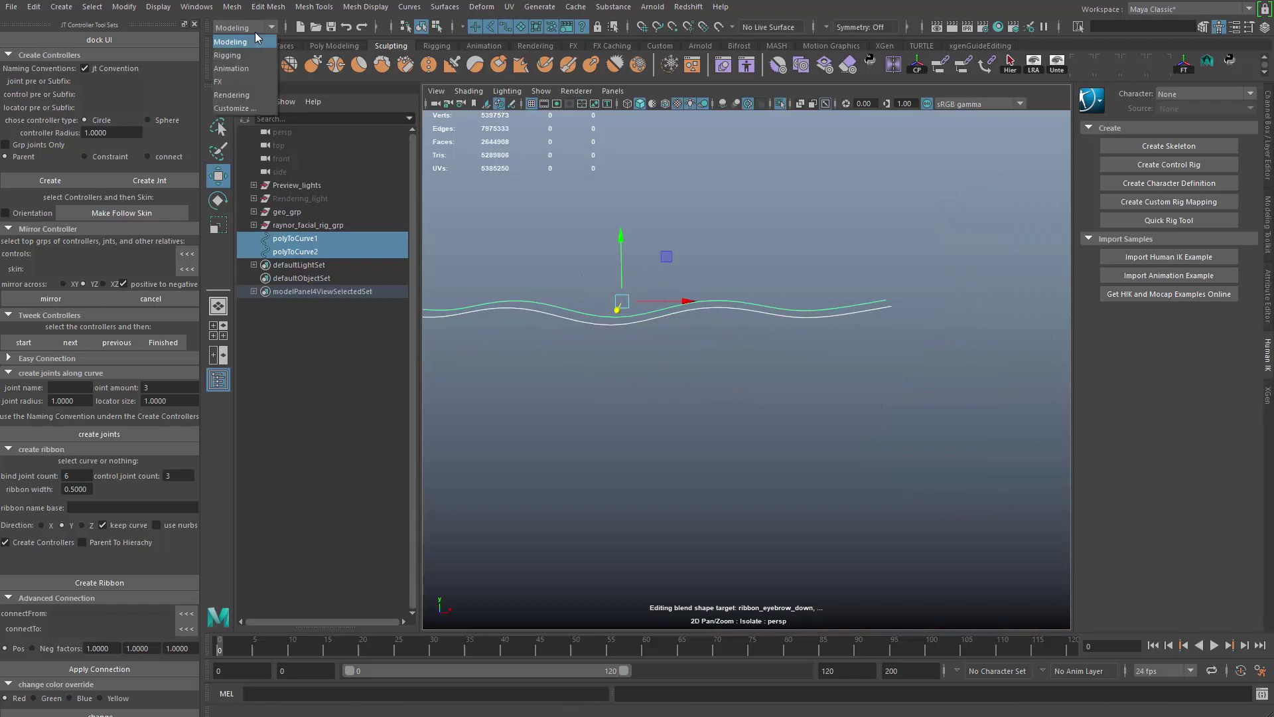
{"action": "left_click", "coordinate": [440, 6]}
{"action": "left_click", "coordinate": [458, 32]}
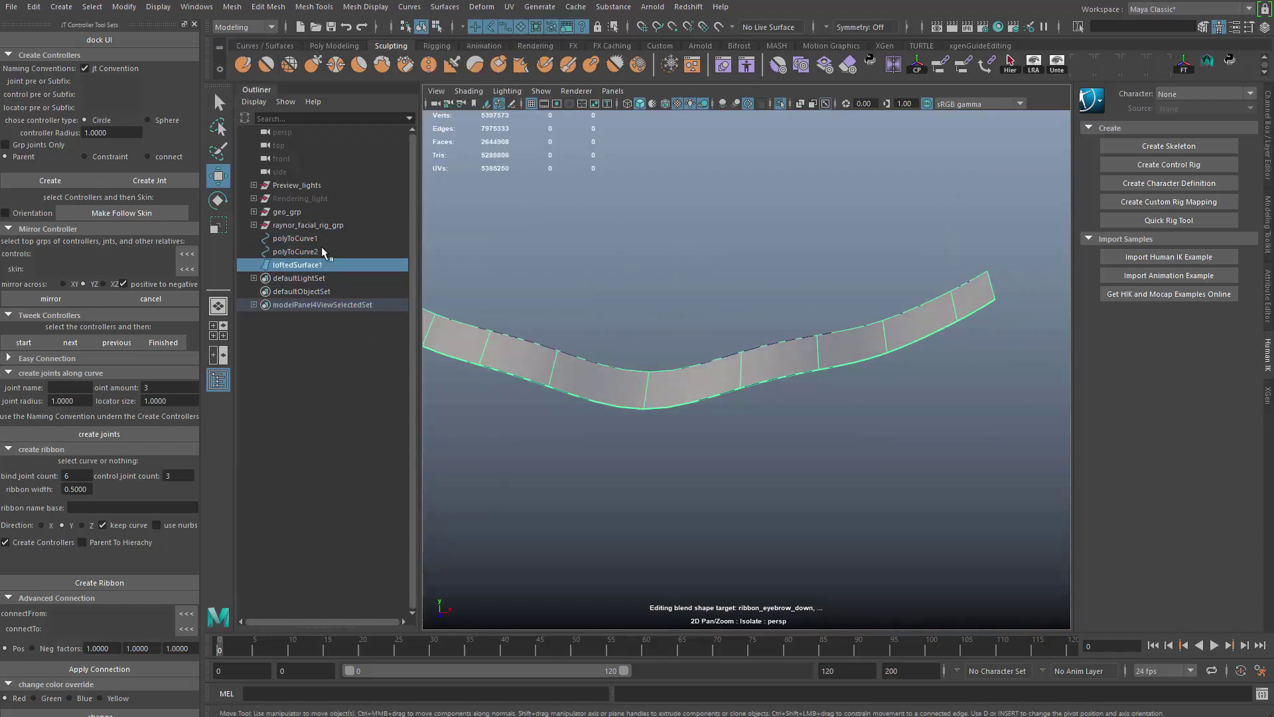
Delete the two source curves, then select and frame the lofted surface
{"action": "left_click_drag", "start_coordinate": [318, 239], "coordinate": [320, 252]}
{"action": "key", "text": "Delete"}
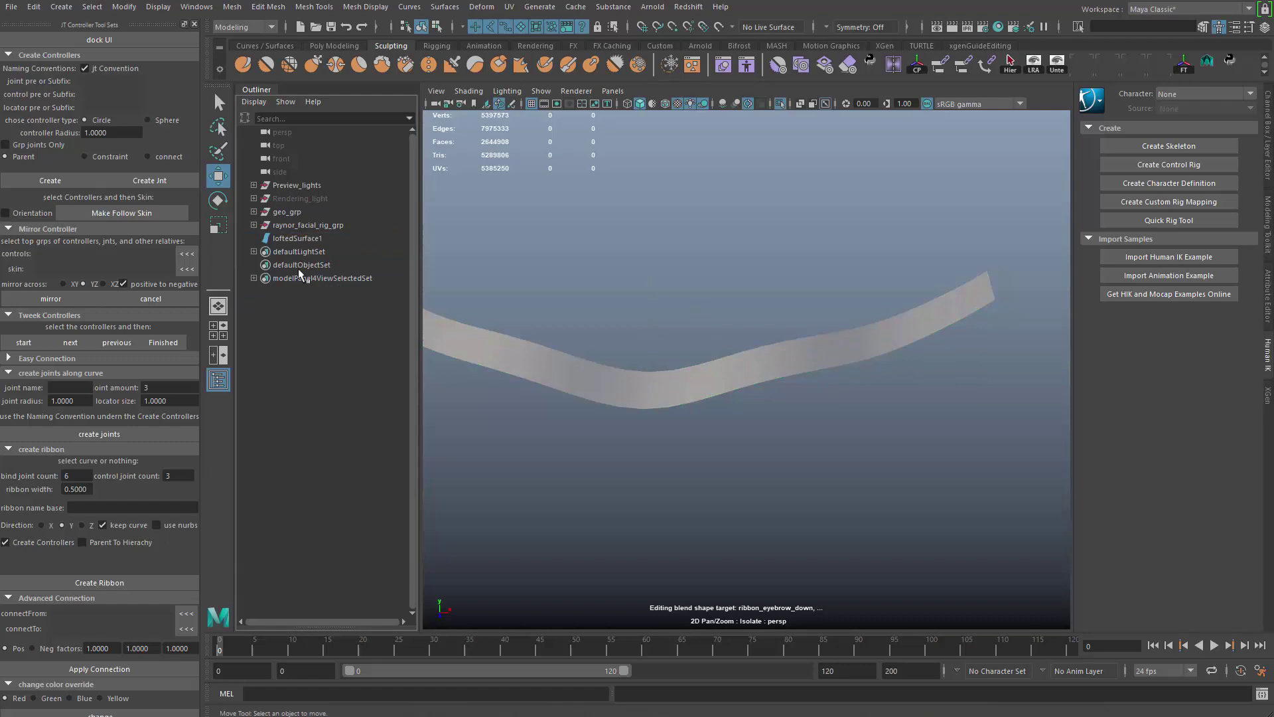
{"action": "left_click", "coordinate": [314, 239]}
{"action": "key", "text": "f"}
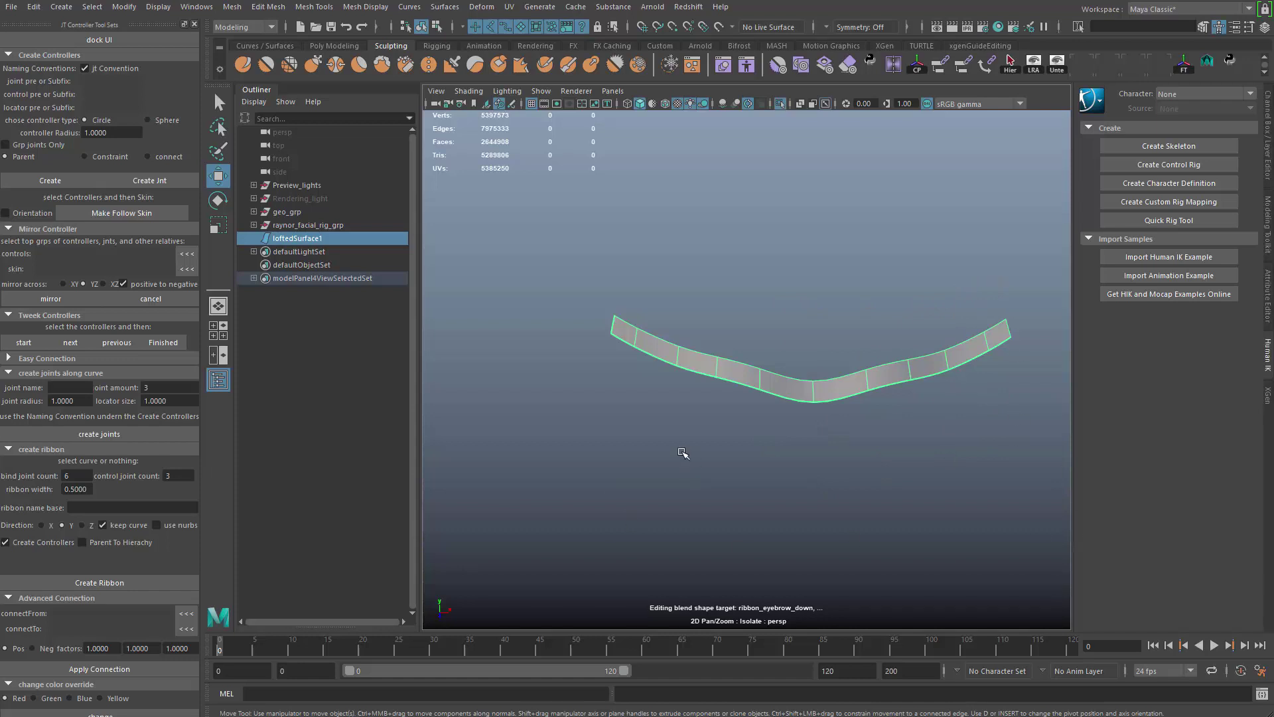
Set the ribbon's bind joint count to 11, control joint count to 5 and name base to upper_lip
{"action": "left_click_drag", "start_coordinate": [683, 454], "coordinate": [490, 492], "text": "alt"}
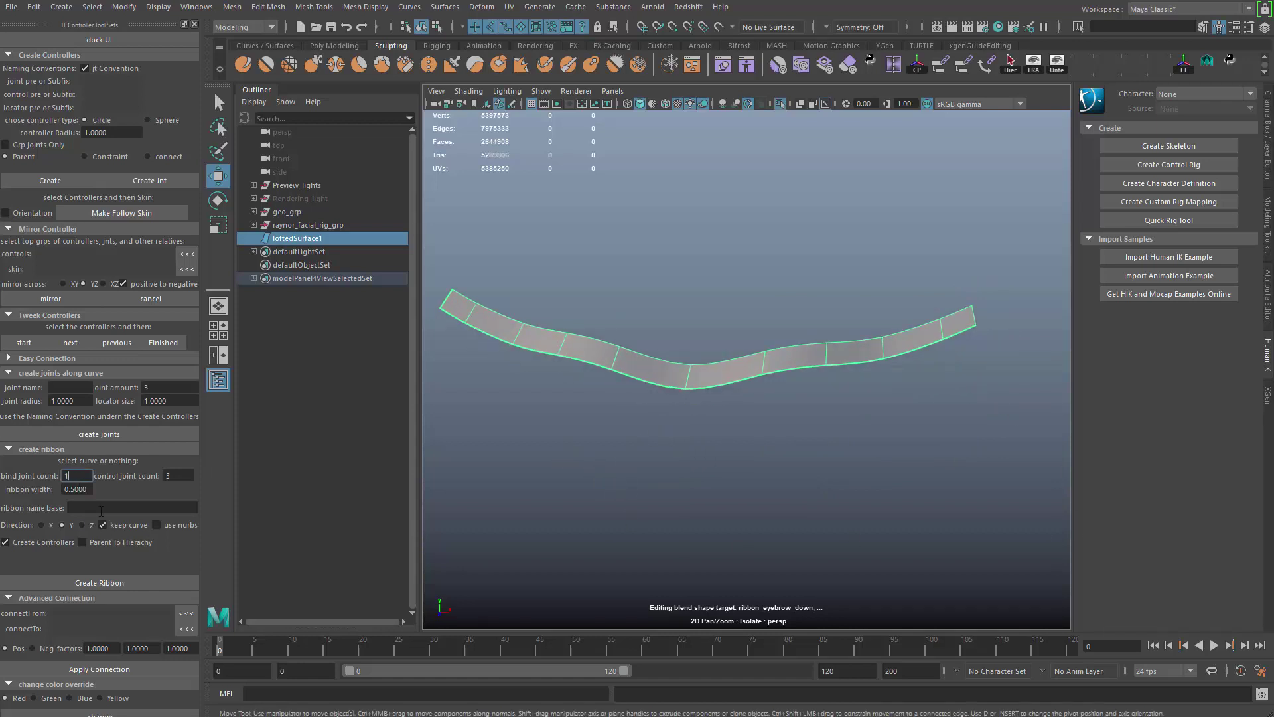
{"action": "left_click", "coordinate": [189, 476]}
{"action": "type", "text": "5"}
{"action": "left_click", "coordinate": [122, 509]}
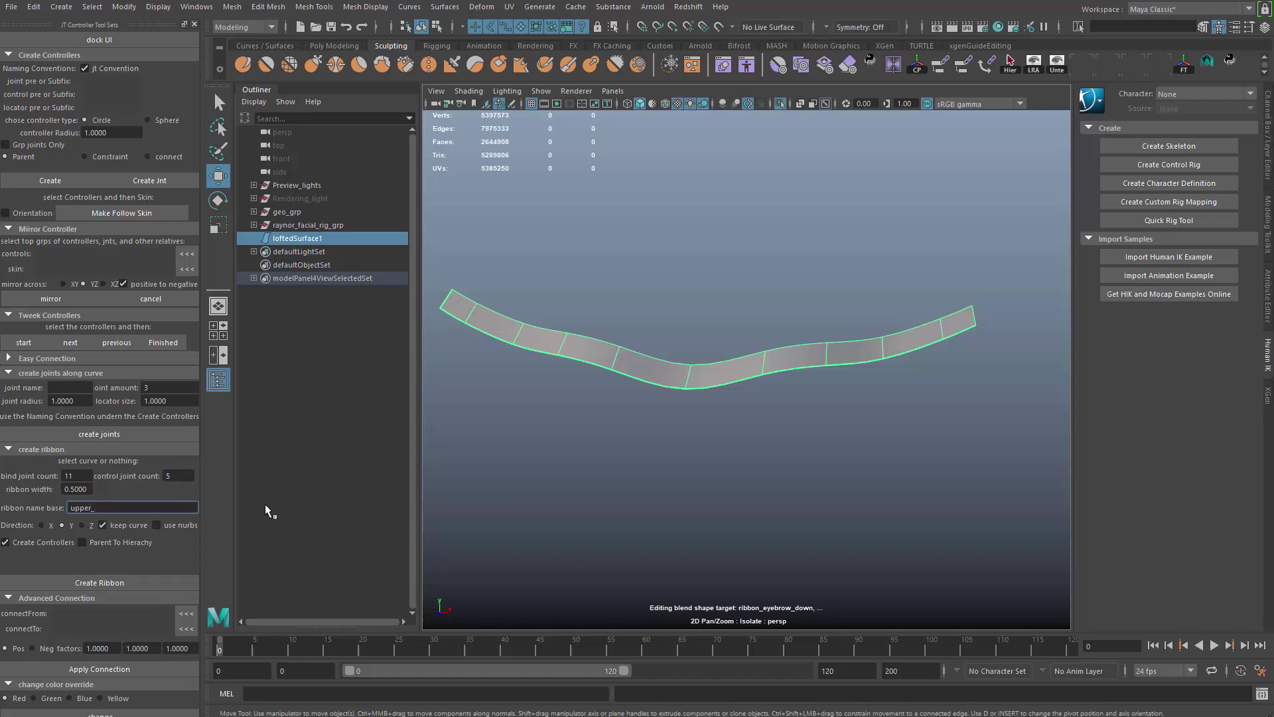
{"action": "middle_click_drag", "start_coordinate": [458, 388], "coordinate": [439, 365], "text": "alt"}
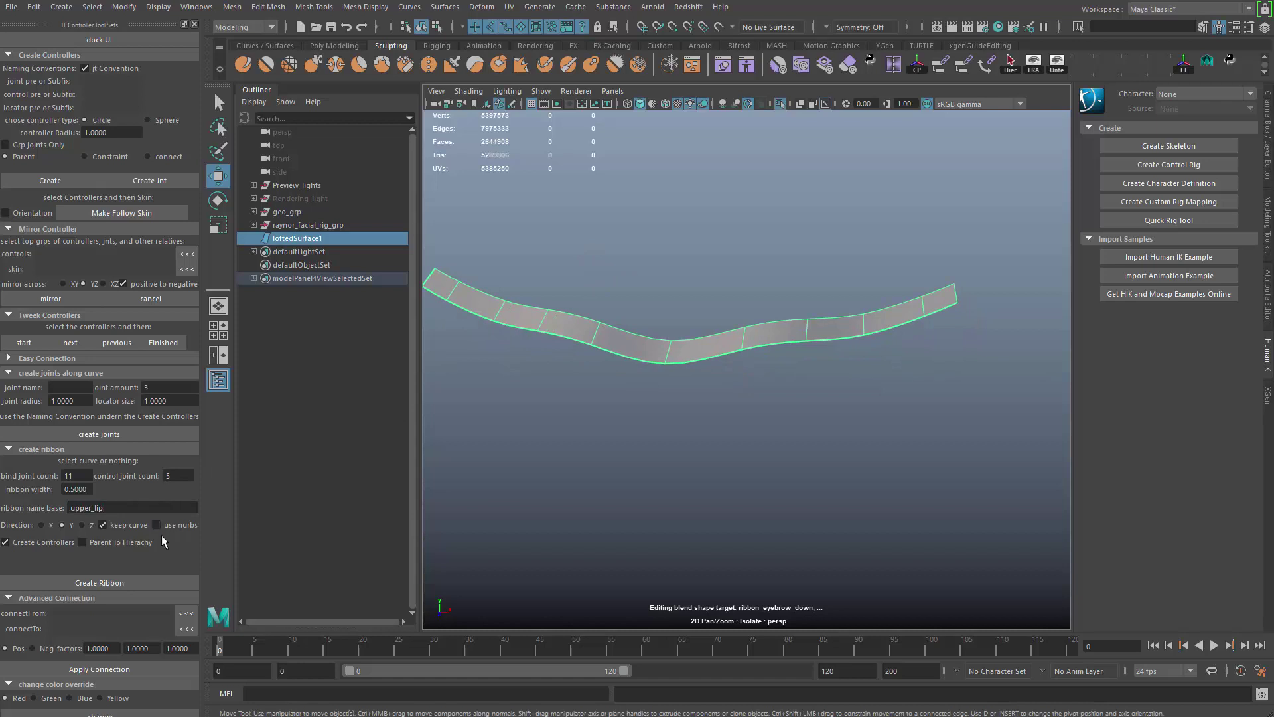
Enable use nurbs and Parent To Hierarchy for the ribbon, disable keep curve, and exit isolation
{"action": "left_click_drag", "start_coordinate": [458, 444], "coordinate": [450, 435], "text": "alt"}
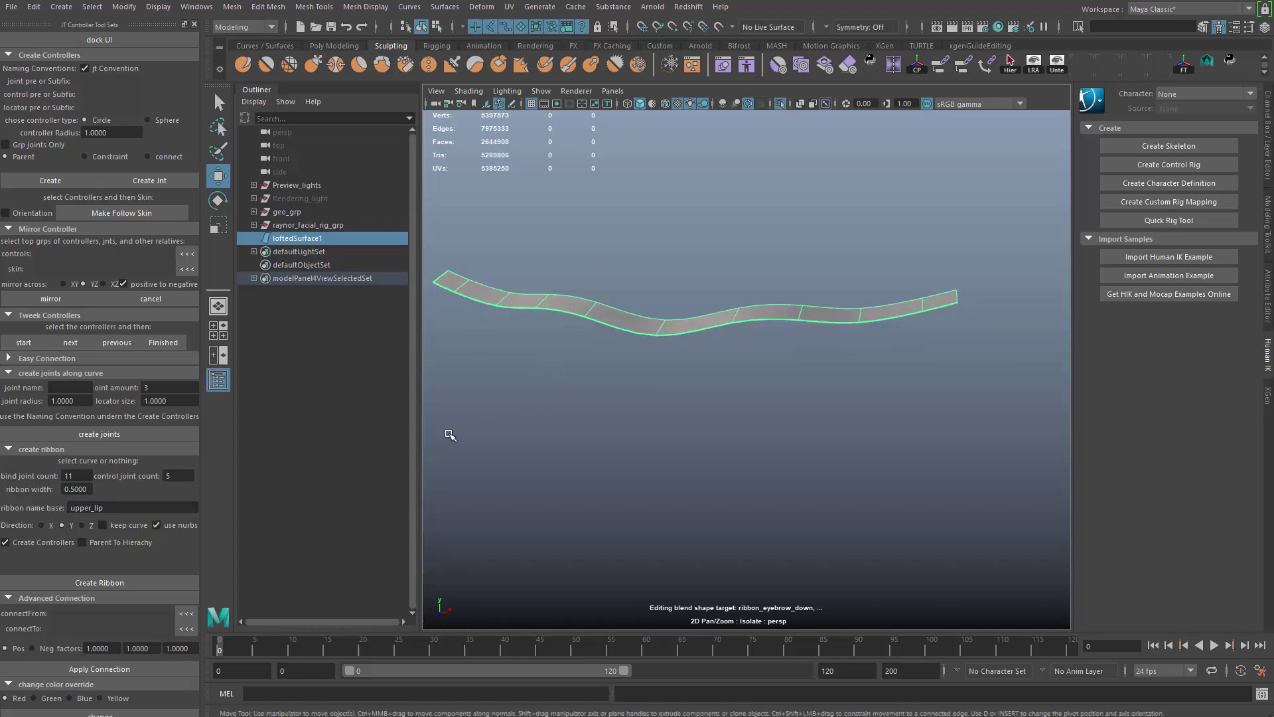
{"action": "left_click", "coordinate": [141, 543]}
{"action": "middle_click_drag", "start_coordinate": [603, 355], "coordinate": [619, 417], "text": "alt"}
{"action": "right_click_drag", "start_coordinate": [620, 417], "coordinate": [611, 373], "text": "alt"}
{"action": "key", "text": "ctrl+1"}
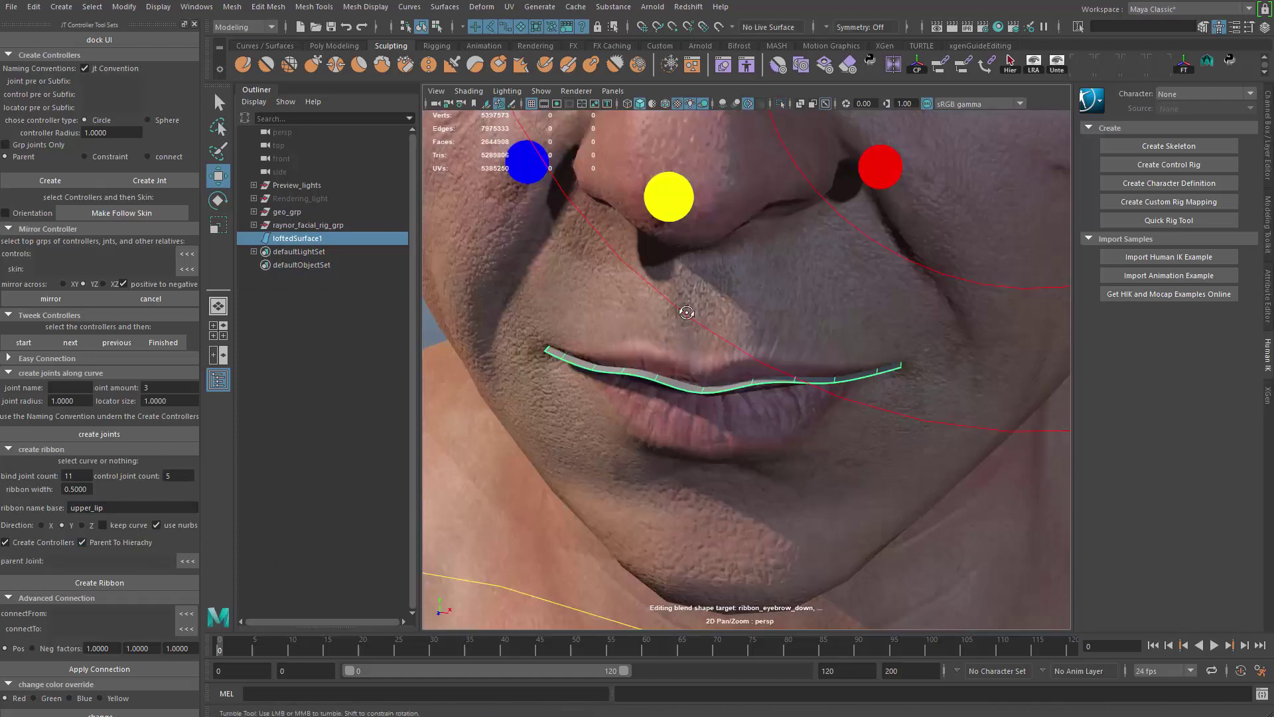
Show joints in the viewport and assign jt_head as the ribbon's parent joint
{"action": "left_click_drag", "start_coordinate": [684, 310], "coordinate": [823, 299], "text": "alt"}
{"action": "right_click_drag", "start_coordinate": [823, 299], "coordinate": [588, 219], "text": "alt"}
{"action": "left_click_drag", "start_coordinate": [590, 222], "coordinate": [571, 199], "text": "alt"}
{"action": "left_click", "coordinate": [541, 90]}
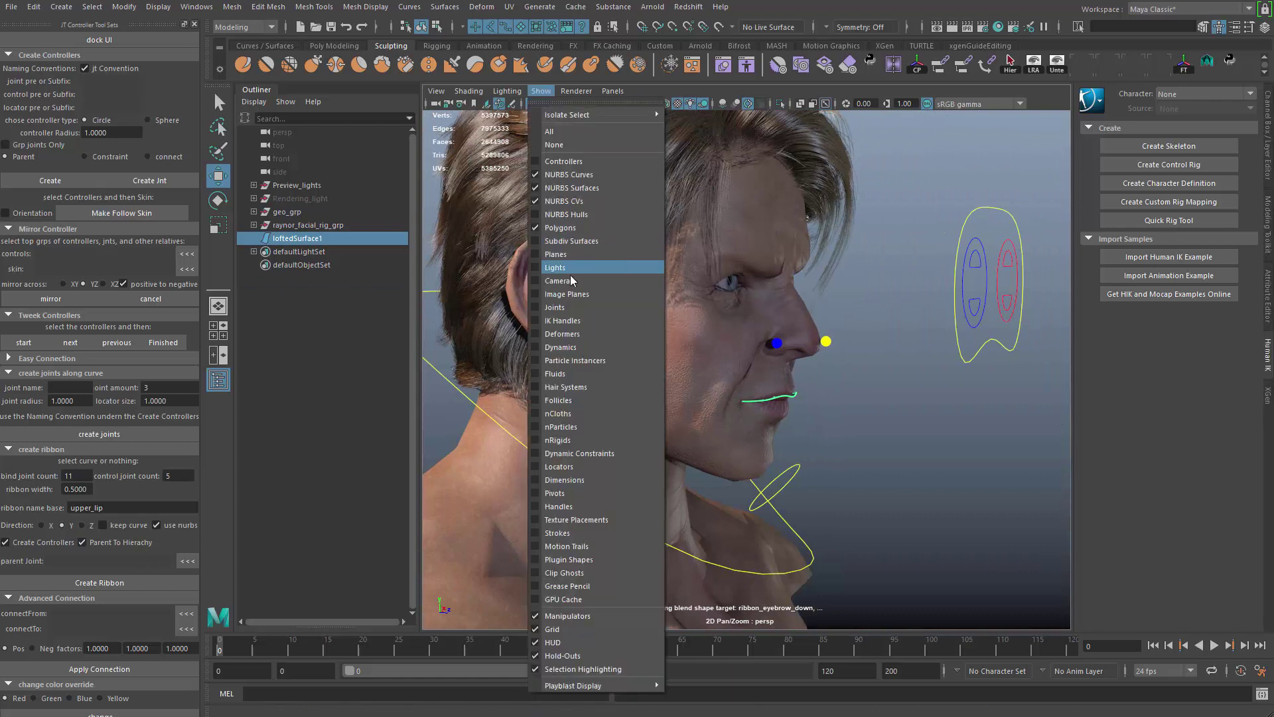
{"action": "left_click", "coordinate": [574, 308]}
{"action": "middle_click_drag", "start_coordinate": [574, 234], "coordinate": [593, 282], "text": "alt"}
{"action": "left_click", "coordinate": [636, 407]}
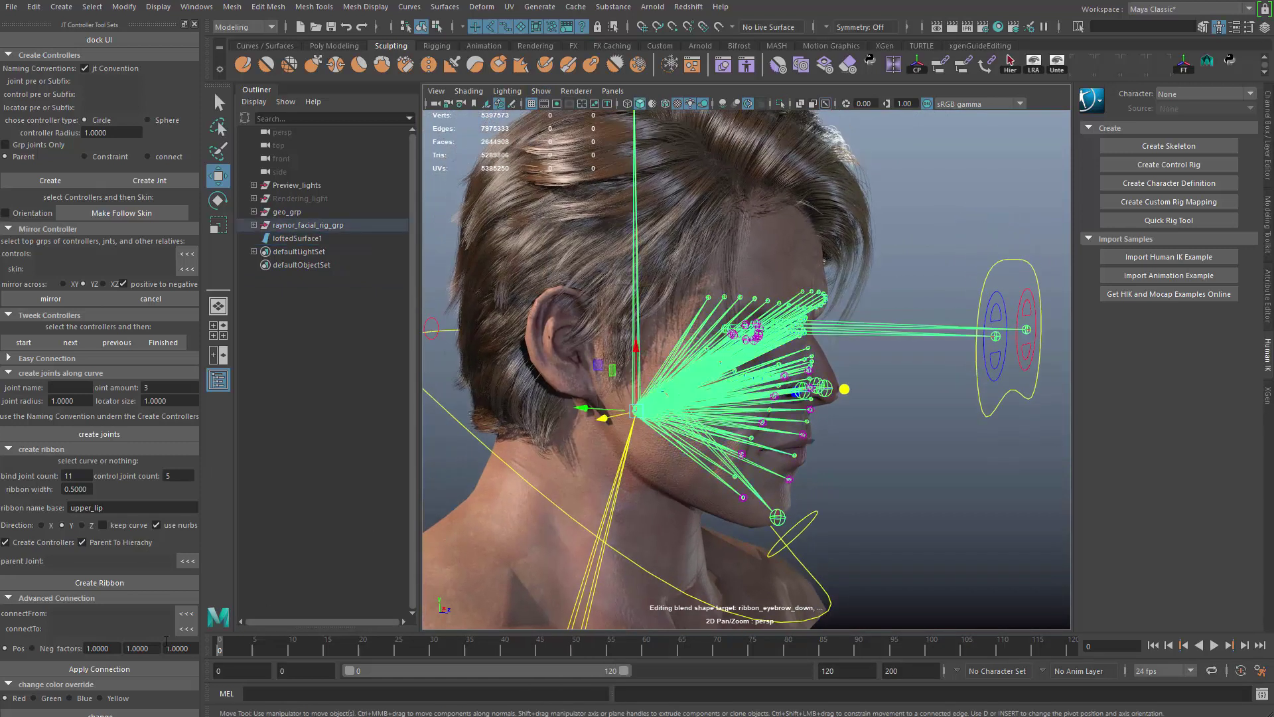
{"action": "left_click", "coordinate": [188, 561]}
Reselect the lofted lip surface and configure sphere controllers with radius 0.3 and the connect option
{"action": "mouse_move", "coordinate": [637, 308]}
{"action": "left_mouse_down", "text": "alt"}
{"action": "mouse_move", "coordinate": [656, 303]}
{"action": "mouse_move", "coordinate": [645, 292]}
{"action": "left_mouse_up", "text": "alt"}
{"action": "middle_click_drag", "start_coordinate": [645, 292], "coordinate": [607, 207], "text": "alt"}
{"action": "right_click_drag", "start_coordinate": [608, 207], "coordinate": [711, 344], "text": "alt"}
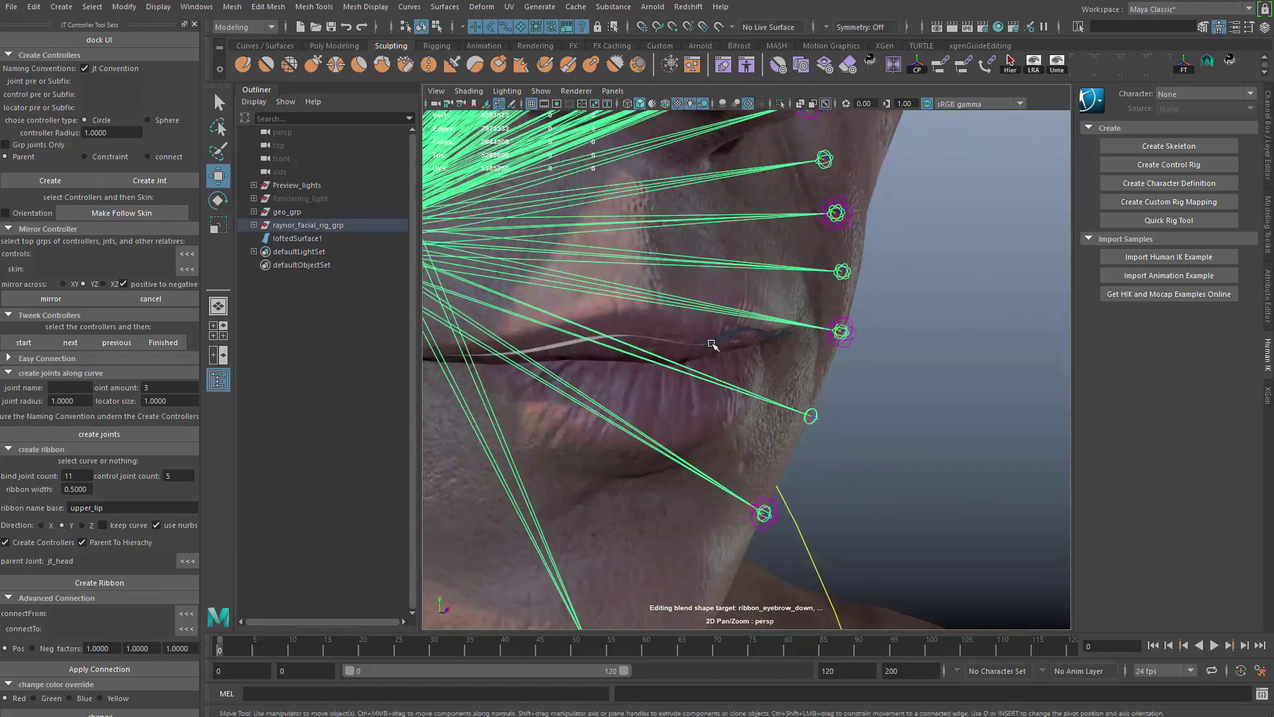
{"action": "left_click", "coordinate": [717, 340]}
{"action": "scroll", "coordinate": [717, 341], "scroll_direction": "up", "scroll_amount": 3}
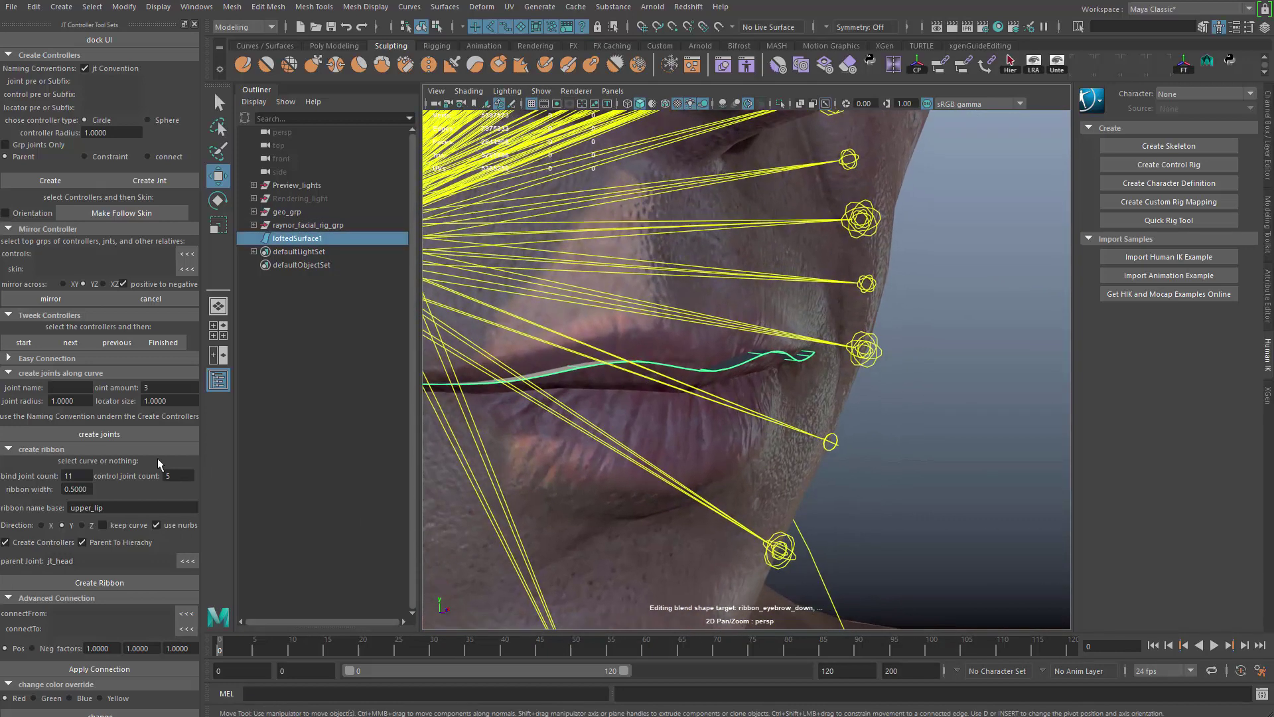
{"action": "left_click", "coordinate": [148, 120]}
{"action": "left_click", "coordinate": [111, 133]}
{"action": "type", "text": "0.3"}
{"action": "key", "text": "Return"}
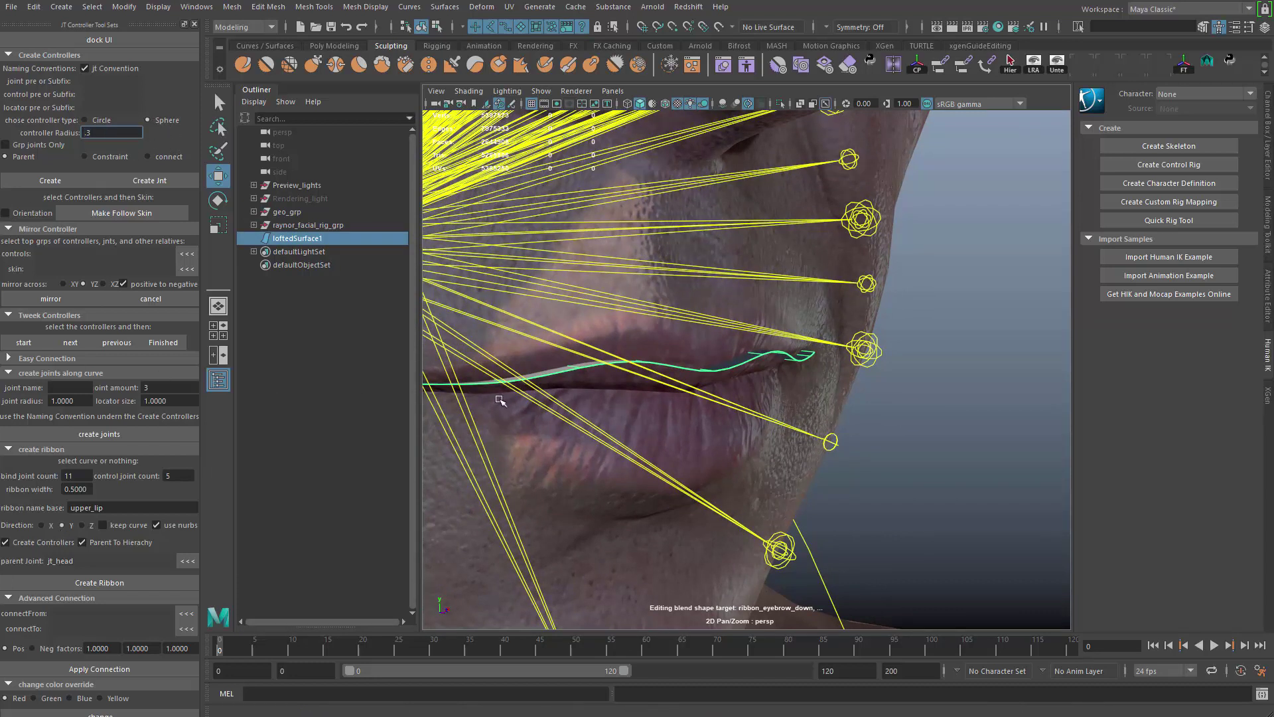
{"action": "middle_click_drag", "start_coordinate": [562, 265], "coordinate": [541, 284], "text": "alt"}
{"action": "left_click", "coordinate": [167, 156]}
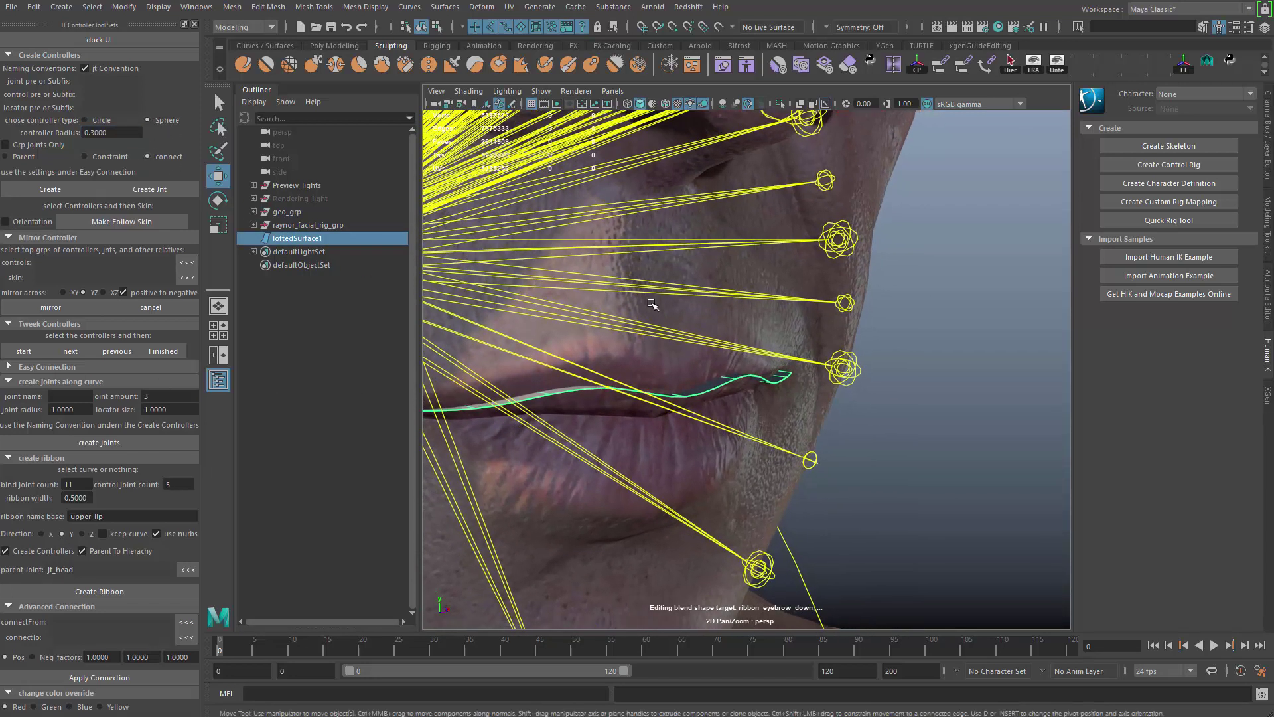
Create a controller for the selected lofted surface using the current controller settings
{"action": "left_click_drag", "start_coordinate": [651, 302], "coordinate": [624, 320], "text": "alt"}
{"action": "middle_click_drag", "start_coordinate": [624, 320], "coordinate": [613, 350], "text": "alt"}
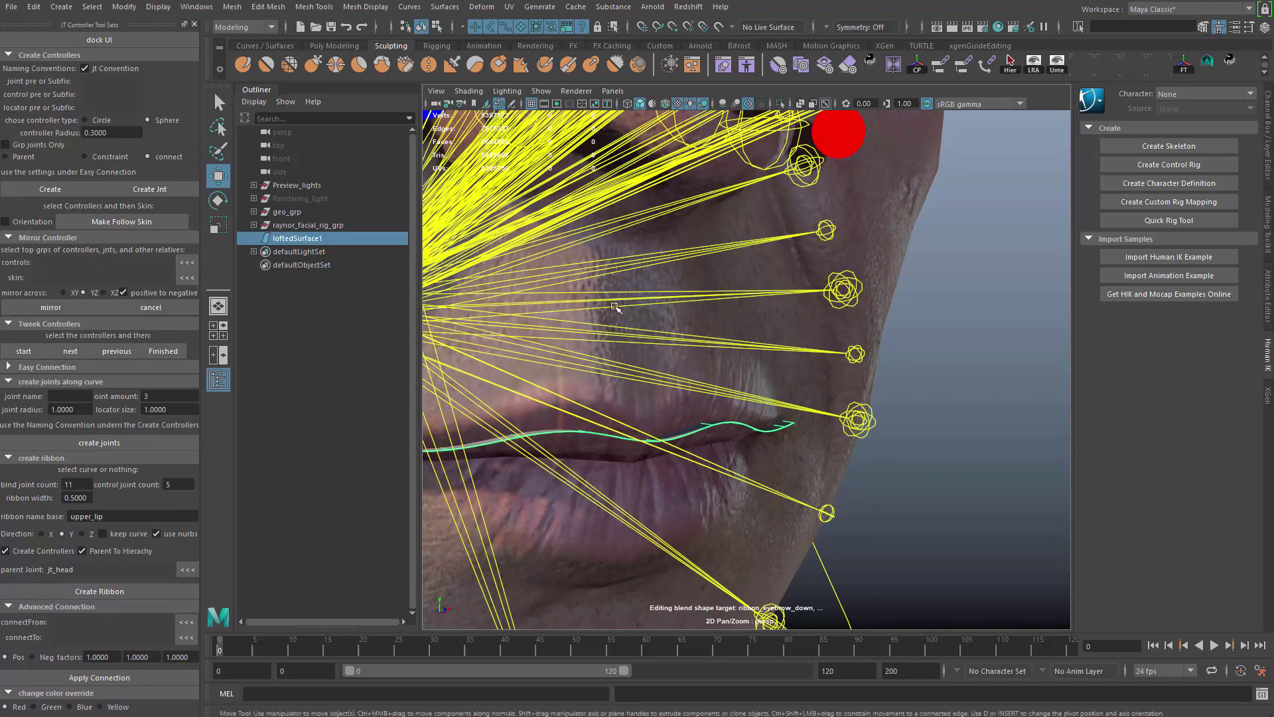
{"action": "right_click_drag", "start_coordinate": [600, 356], "coordinate": [563, 366], "text": "alt"}
{"action": "left_click_drag", "start_coordinate": [563, 367], "coordinate": [552, 371], "text": "alt"}
{"action": "middle_click_drag", "start_coordinate": [552, 371], "coordinate": [558, 360], "text": "alt"}
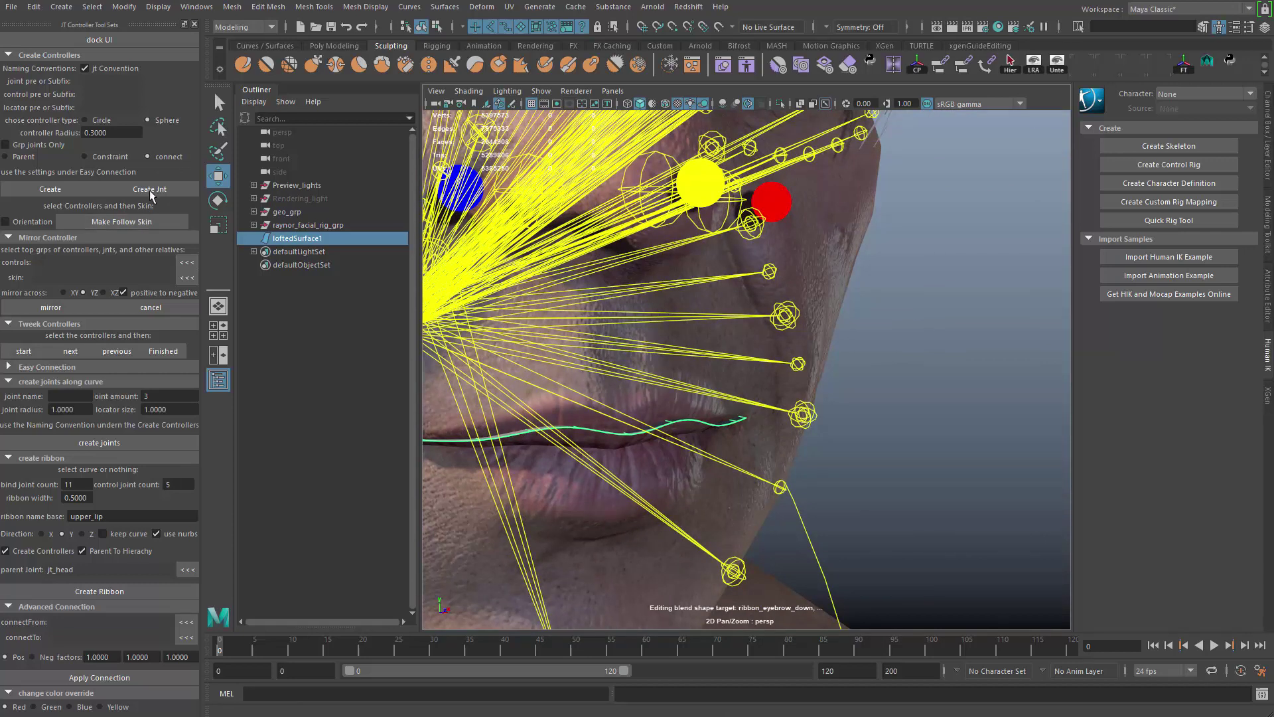
{"action": "left_click", "coordinate": [82, 191]}
Undo the controller creation for the lofted lip surface
{"action": "right_click_drag", "start_coordinate": [694, 401], "coordinate": [637, 398], "text": "alt"}
{"action": "left_click_drag", "start_coordinate": [664, 391], "coordinate": [597, 381], "text": "alt"}
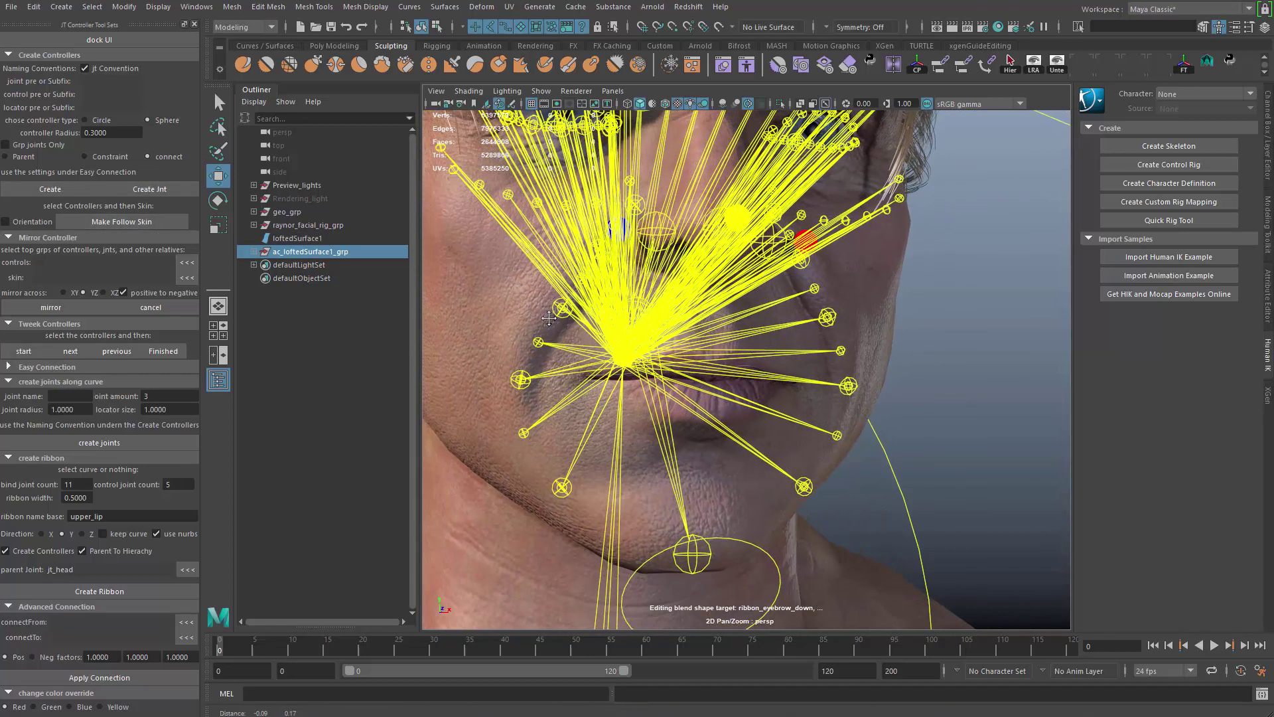
{"action": "right_click_drag", "start_coordinate": [597, 378], "coordinate": [691, 358], "text": "alt"}
{"action": "left_click_drag", "start_coordinate": [691, 348], "coordinate": [629, 373], "text": "alt"}
{"action": "right_click_drag", "start_coordinate": [629, 373], "coordinate": [564, 325], "text": "alt"}
{"action": "left_click_drag", "start_coordinate": [564, 326], "coordinate": [610, 299], "text": "alt"}
{"action": "right_click_drag", "start_coordinate": [571, 285], "coordinate": [428, 196], "text": "alt"}
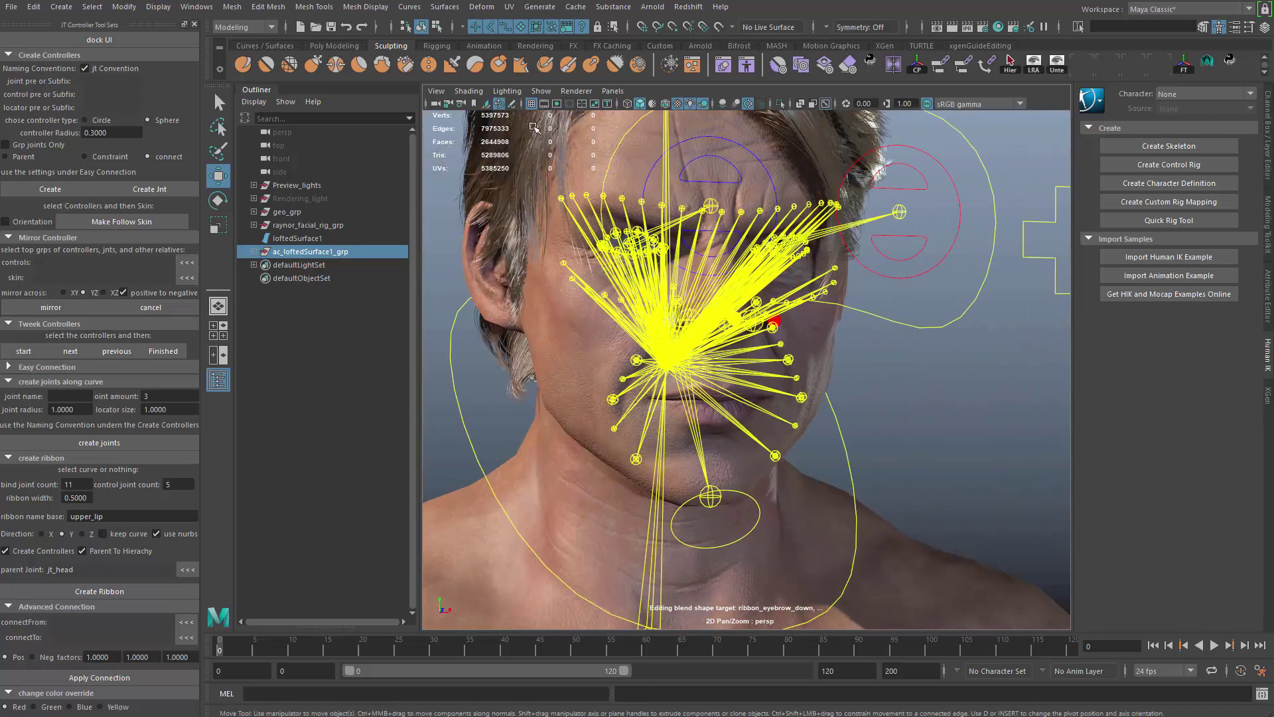
{"action": "left_click", "coordinate": [541, 91]}
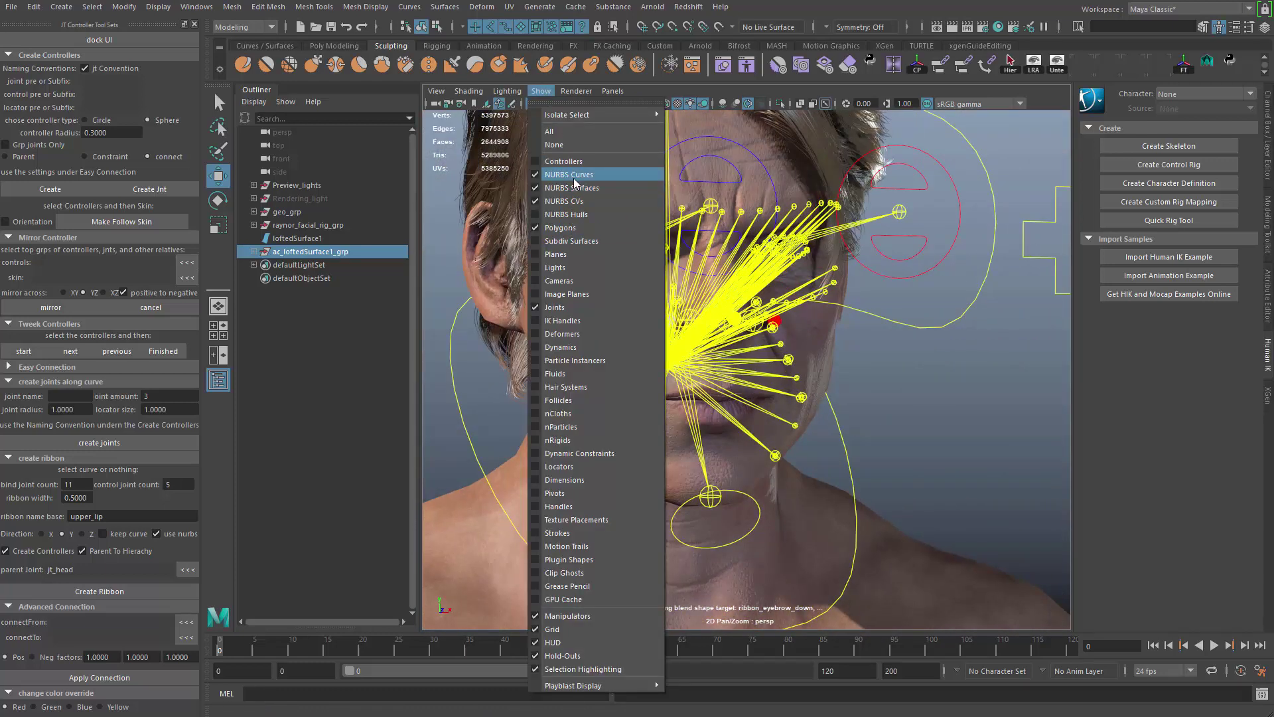
{"action": "left_click", "coordinate": [698, 195]}
{"action": "right_click_drag", "start_coordinate": [702, 203], "coordinate": [775, 332], "text": "alt"}
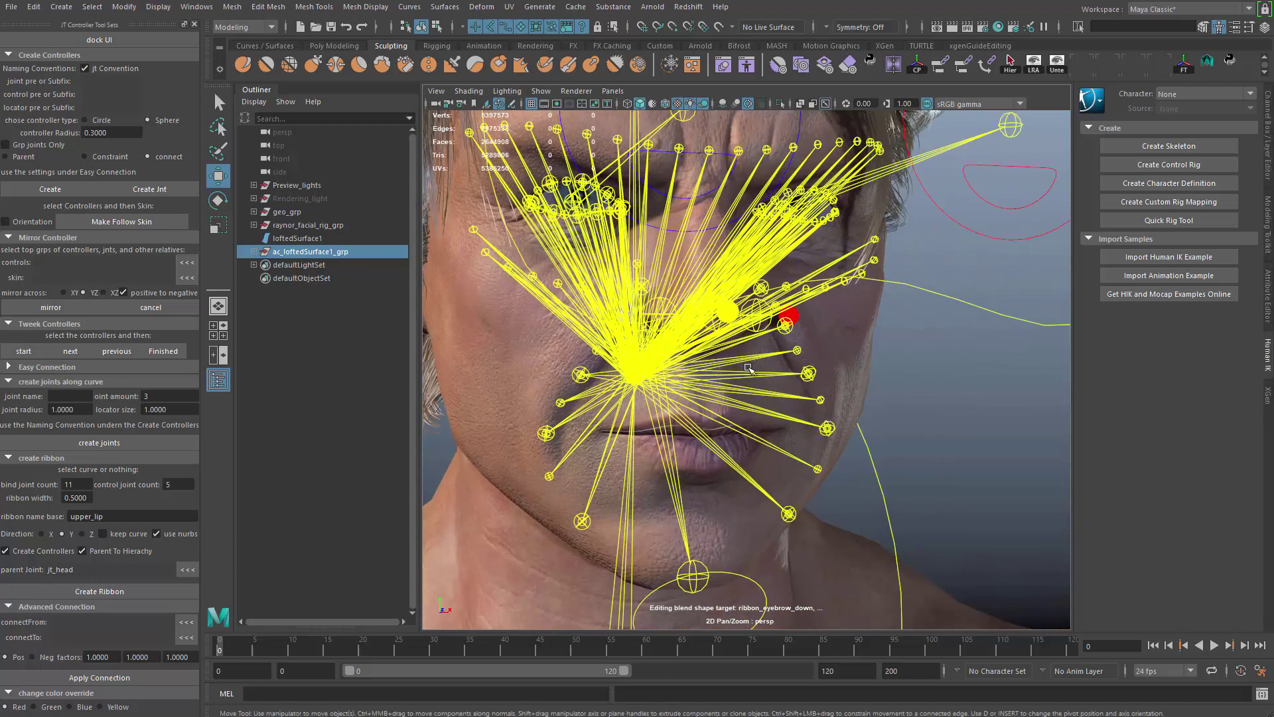
{"action": "key", "text": "ctrl+z"}
Create the upper_lip ribbon from the lofted surface with 11 bind joints and 5 control joints
{"action": "middle_click_drag", "start_coordinate": [740, 388], "coordinate": [763, 300], "text": "alt"}
{"action": "right_click_drag", "start_coordinate": [762, 300], "coordinate": [786, 319], "text": "alt"}
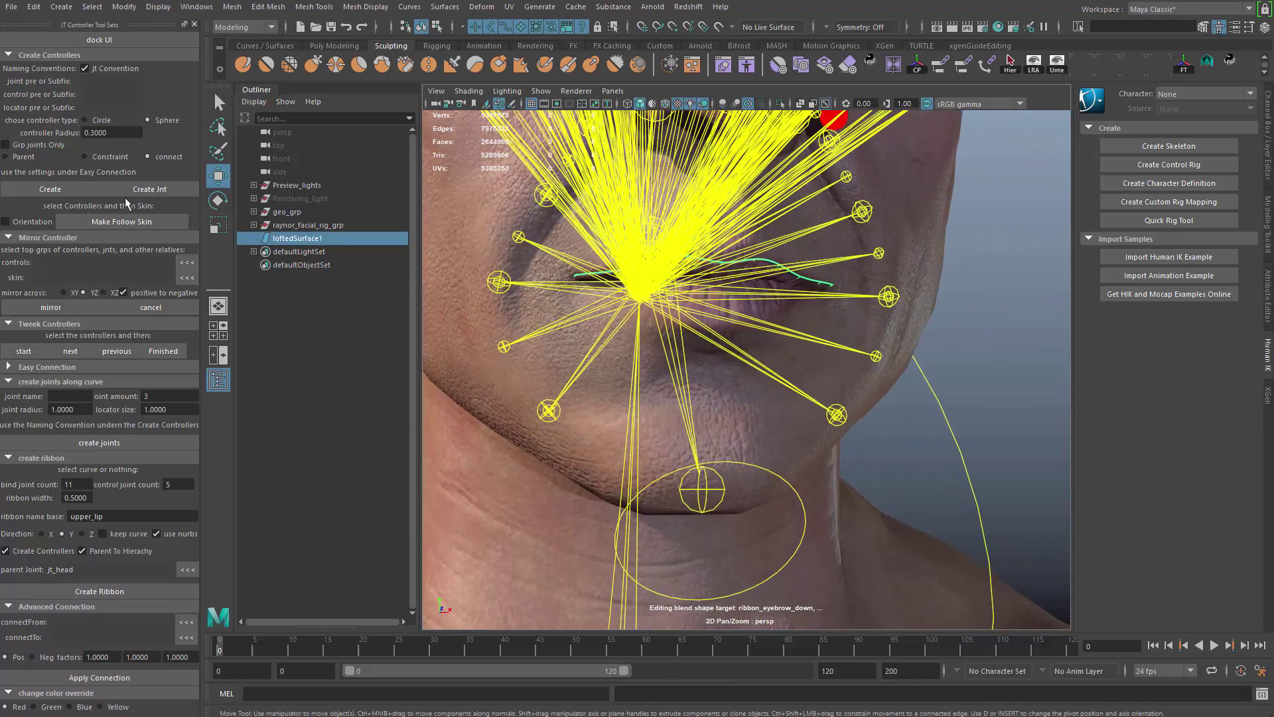
{"action": "middle_click_drag", "start_coordinate": [639, 363], "coordinate": [646, 293], "text": "alt"}
{"action": "right_click_drag", "start_coordinate": [646, 293], "coordinate": [684, 308], "text": "alt"}
{"action": "left_click", "coordinate": [115, 595]}
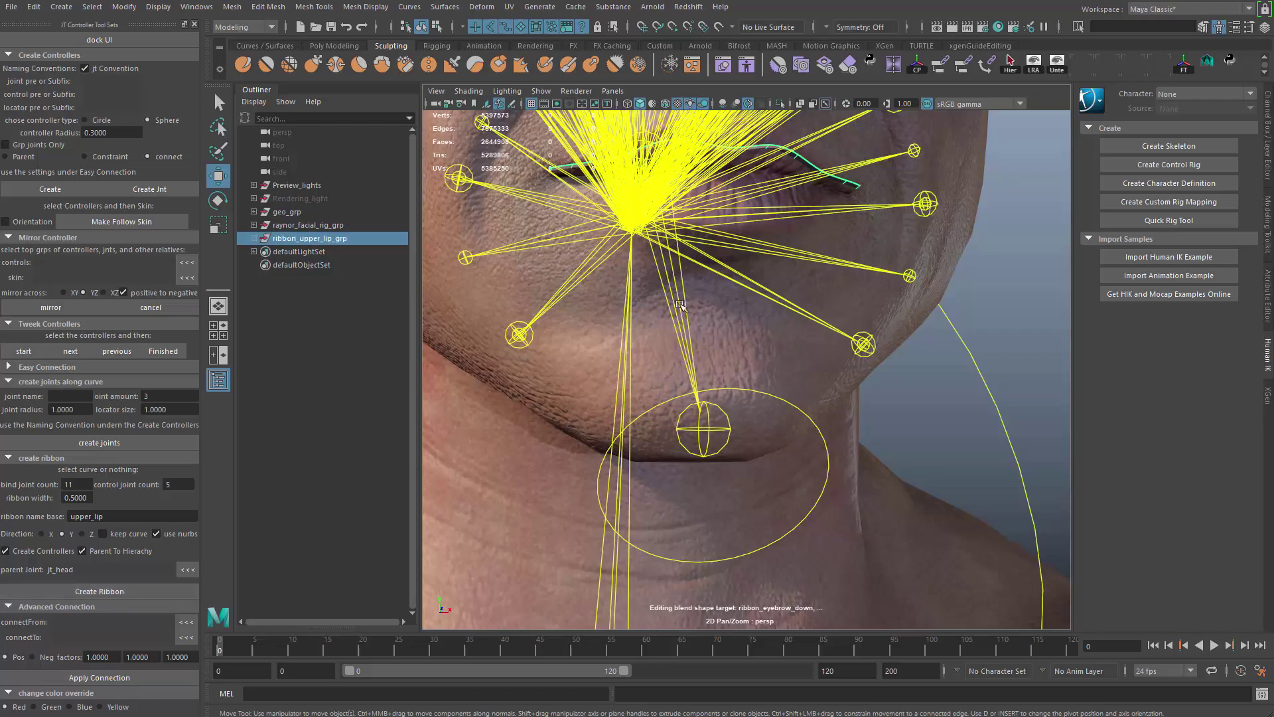
Examine the placement of the new ribbon's joints and sphere controllers along the upper lip
{"action": "middle_click_drag", "start_coordinate": [681, 306], "coordinate": [687, 370], "text": "alt"}
{"action": "right_click_drag", "start_coordinate": [687, 371], "coordinate": [705, 477], "text": "alt"}
{"action": "left_click_drag", "start_coordinate": [705, 478], "coordinate": [654, 410], "text": "alt"}
{"action": "right_click_drag", "start_coordinate": [654, 410], "coordinate": [683, 418], "text": "alt"}
{"action": "left_click_drag", "start_coordinate": [683, 418], "coordinate": [643, 389], "text": "alt"}
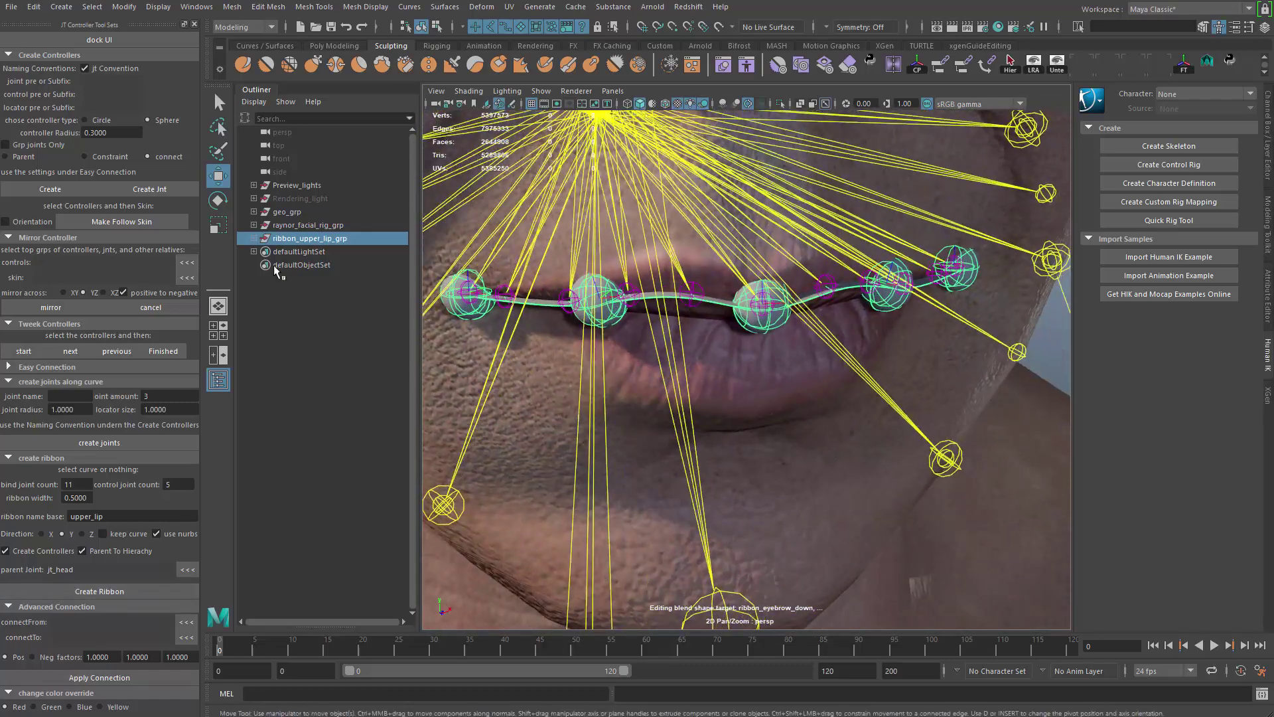
{"action": "left_click_drag", "start_coordinate": [501, 300], "coordinate": [515, 346], "text": "alt"}
{"action": "middle_click_drag", "start_coordinate": [514, 347], "coordinate": [600, 369], "text": "alt"}
{"action": "left_click_drag", "start_coordinate": [600, 369], "coordinate": [534, 363], "text": "alt"}
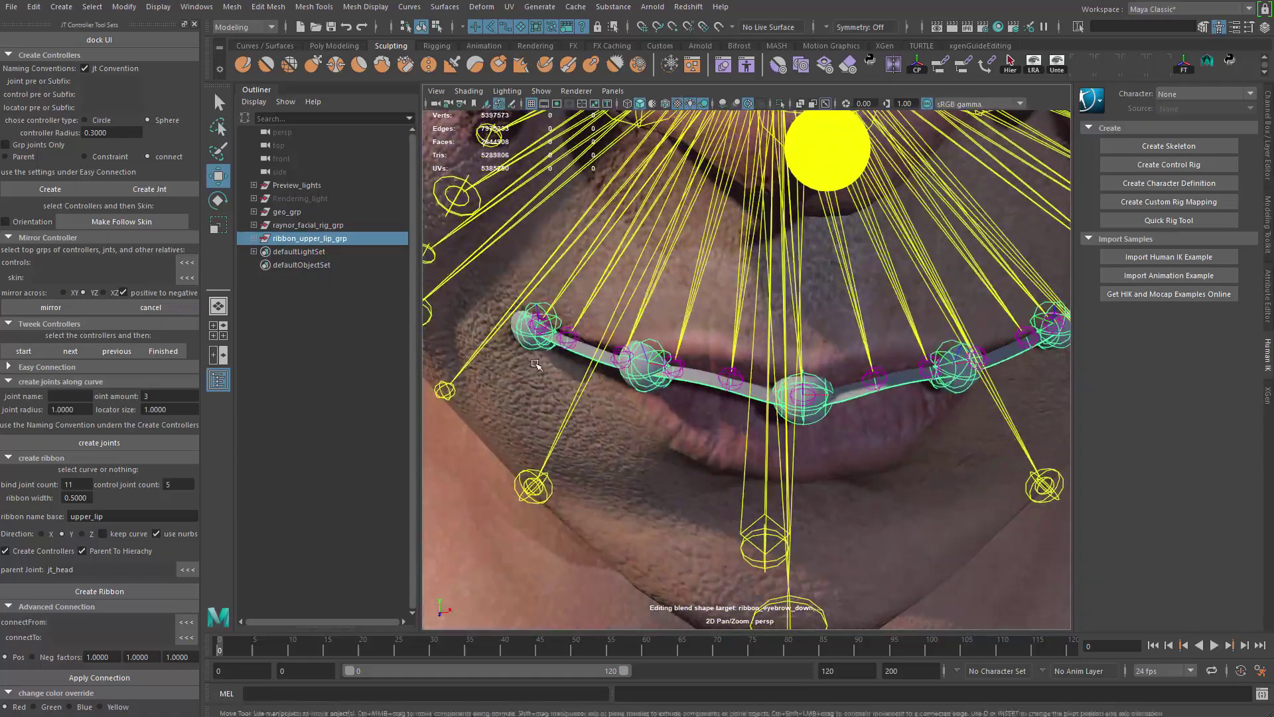
Select all bind joints of the upper-lip ribbon from one mouth corner to the other
{"action": "key", "text": "q"}
{"action": "left_click", "coordinate": [531, 326]}
{"action": "right_click_drag", "start_coordinate": [726, 362], "coordinate": [664, 352], "text": "alt"}
{"action": "left_click_drag", "start_coordinate": [664, 352], "coordinate": [870, 364], "text": "alt"}
{"action": "right_click_drag", "start_coordinate": [871, 364], "coordinate": [583, 293], "text": "alt"}
{"action": "left_click_drag", "start_coordinate": [582, 293], "coordinate": [628, 314], "text": "alt"}
{"action": "right_click_drag", "start_coordinate": [627, 314], "coordinate": [760, 381], "text": "alt"}
{"action": "left_click_drag", "start_coordinate": [761, 381], "coordinate": [704, 372], "text": "alt"}
{"action": "right_click_drag", "start_coordinate": [704, 372], "coordinate": [847, 389], "text": "alt"}
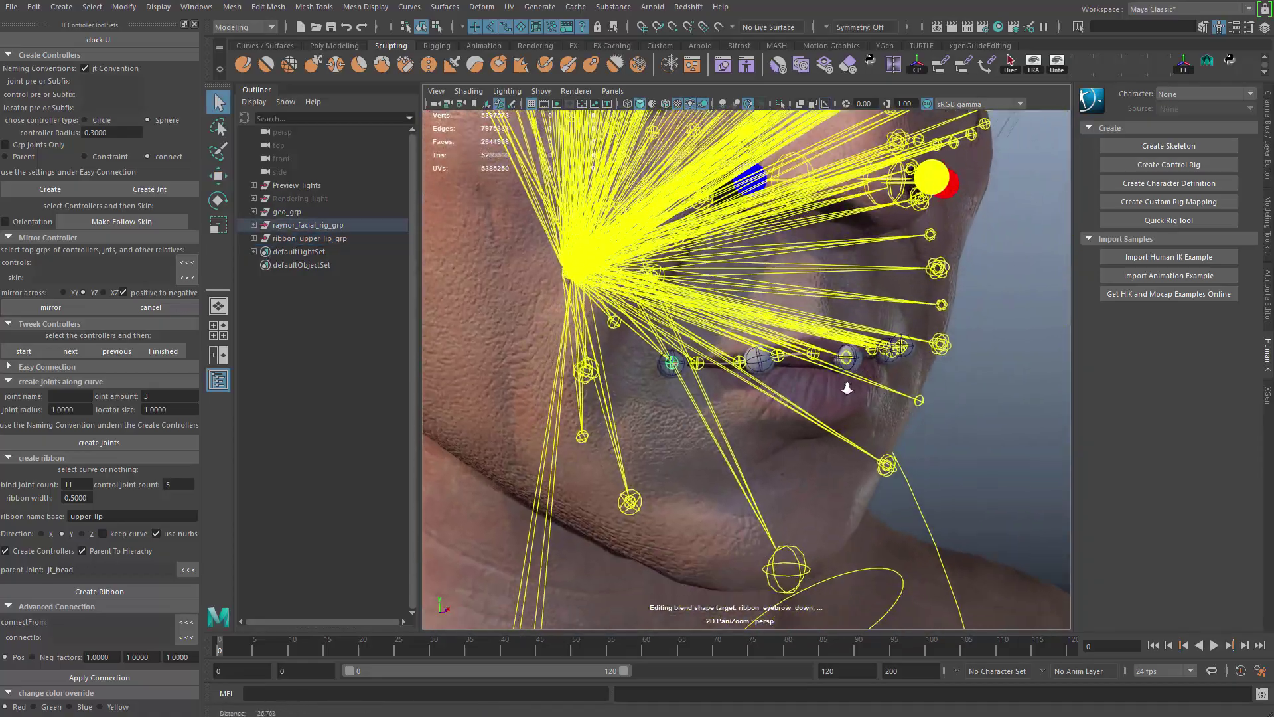
{"action": "scroll", "coordinate": [847, 388], "scroll_direction": "up", "scroll_amount": 3}
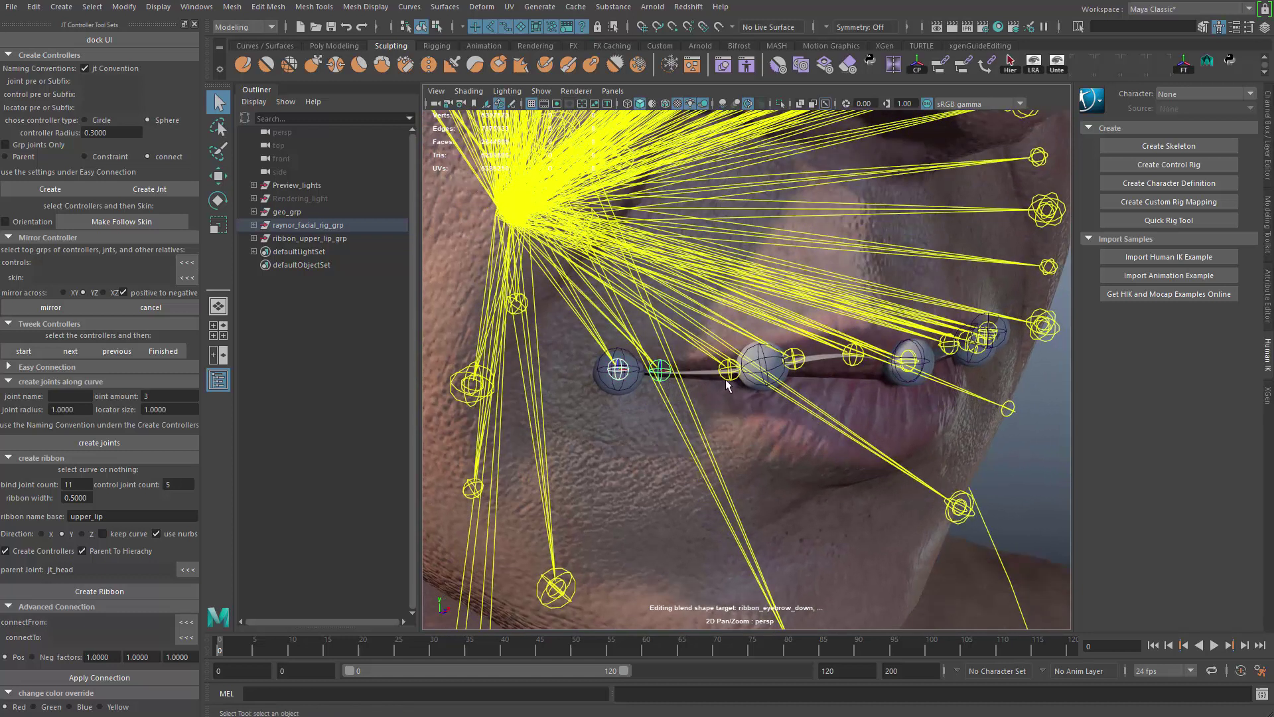
{"action": "left_click_drag", "start_coordinate": [728, 385], "coordinate": [794, 397], "text": "alt"}
{"action": "left_click", "coordinate": [748, 417]}
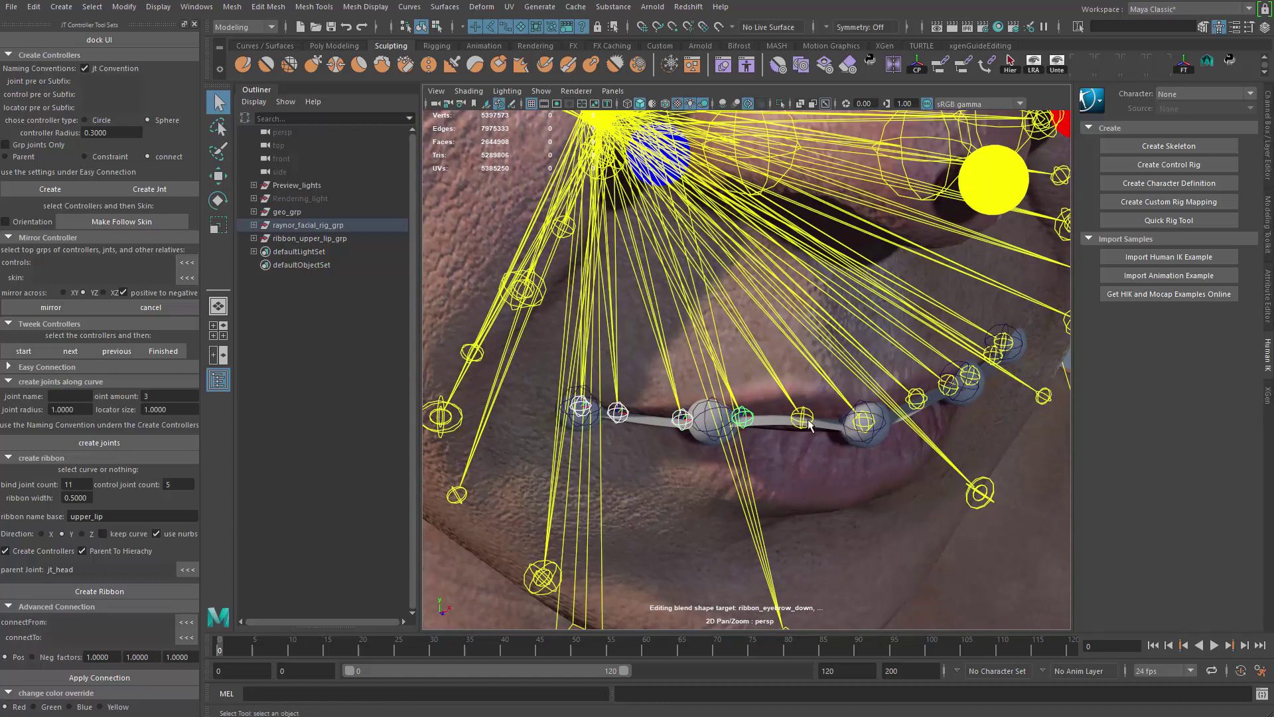
{"action": "left_click", "coordinate": [865, 422]}
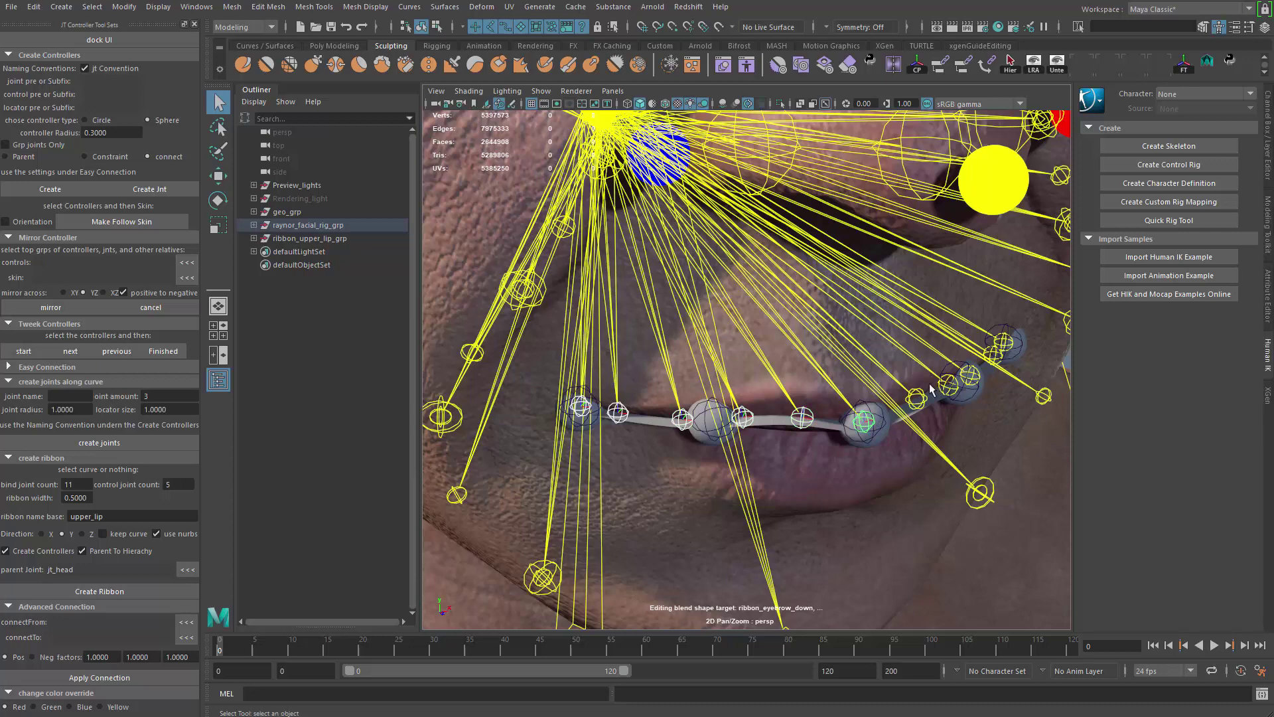
{"action": "left_click_drag", "start_coordinate": [932, 394], "coordinate": [919, 437], "text": "alt"}
{"action": "left_click", "coordinate": [935, 416]}
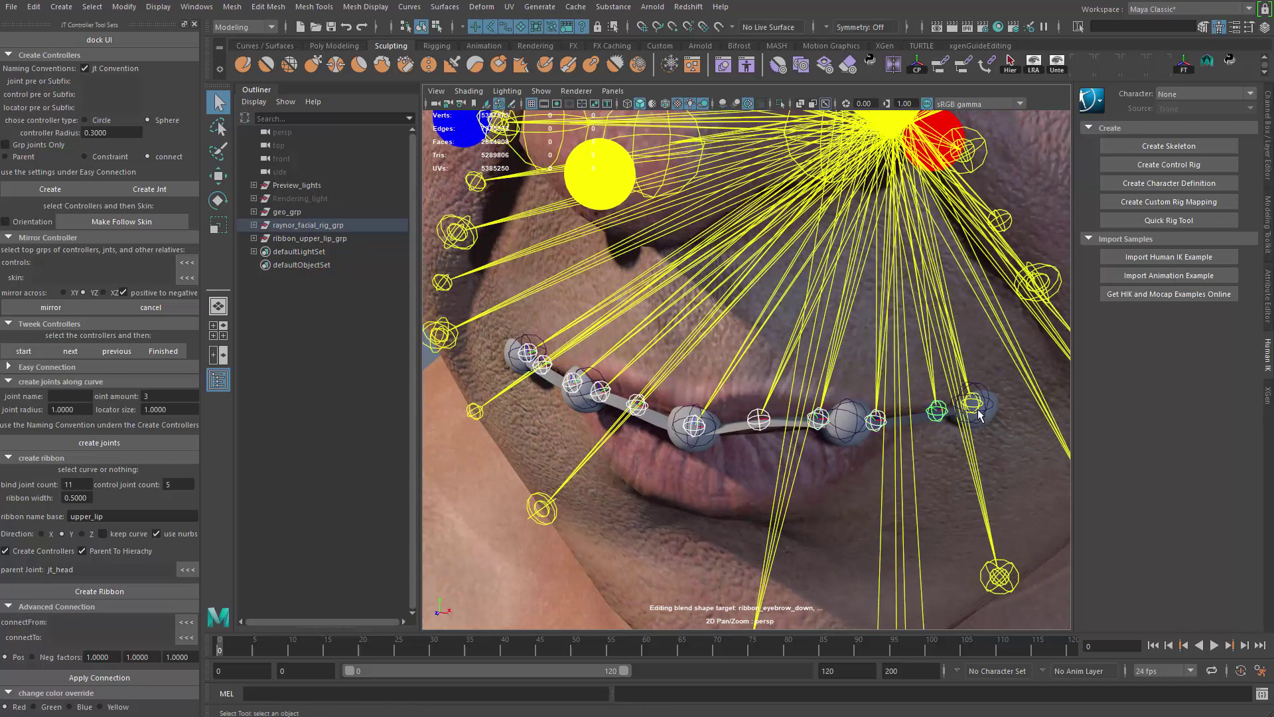
{"action": "left_click", "coordinate": [977, 407]}
Include the face mesh in the selection and add the ribbon's bind joints to its skin as influences
{"action": "right_click_drag", "start_coordinate": [977, 408], "coordinate": [684, 458], "text": "alt"}
{"action": "left_click_drag", "start_coordinate": [683, 458], "coordinate": [725, 479], "text": "alt"}
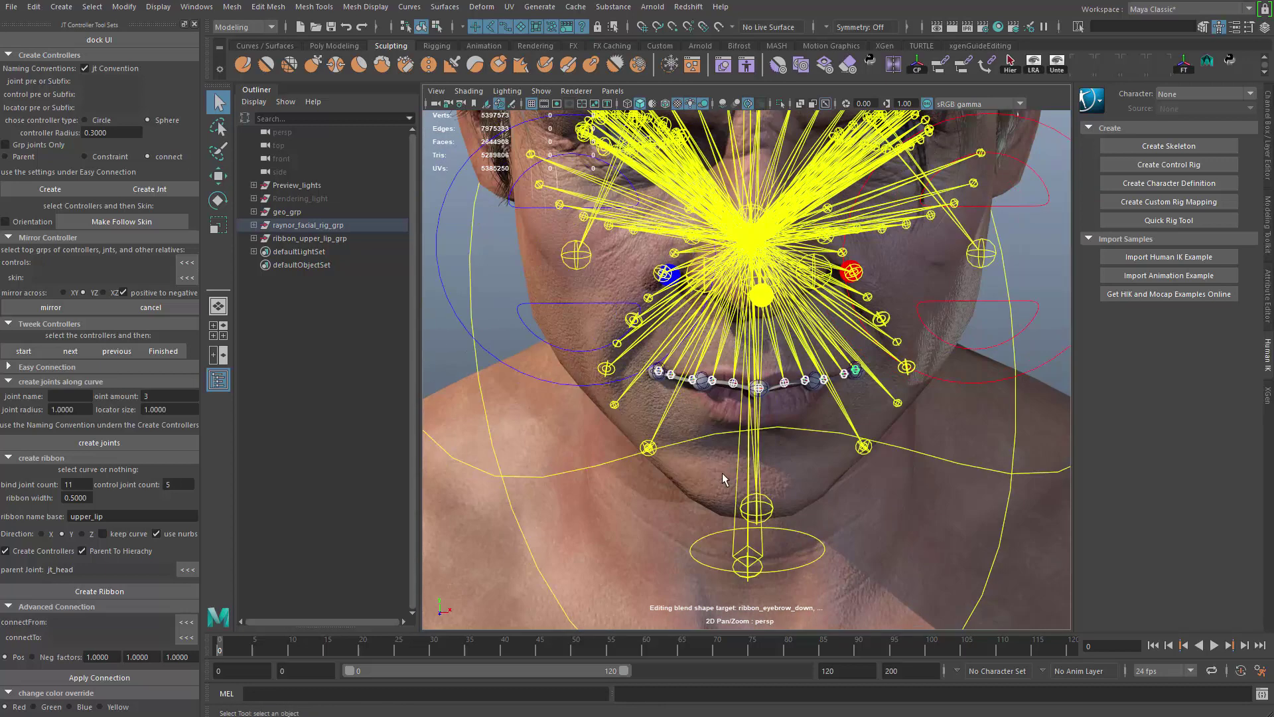
{"action": "left_click", "coordinate": [707, 407]}
{"action": "scroll", "coordinate": [707, 407], "scroll_direction": "up", "scroll_amount": 3}
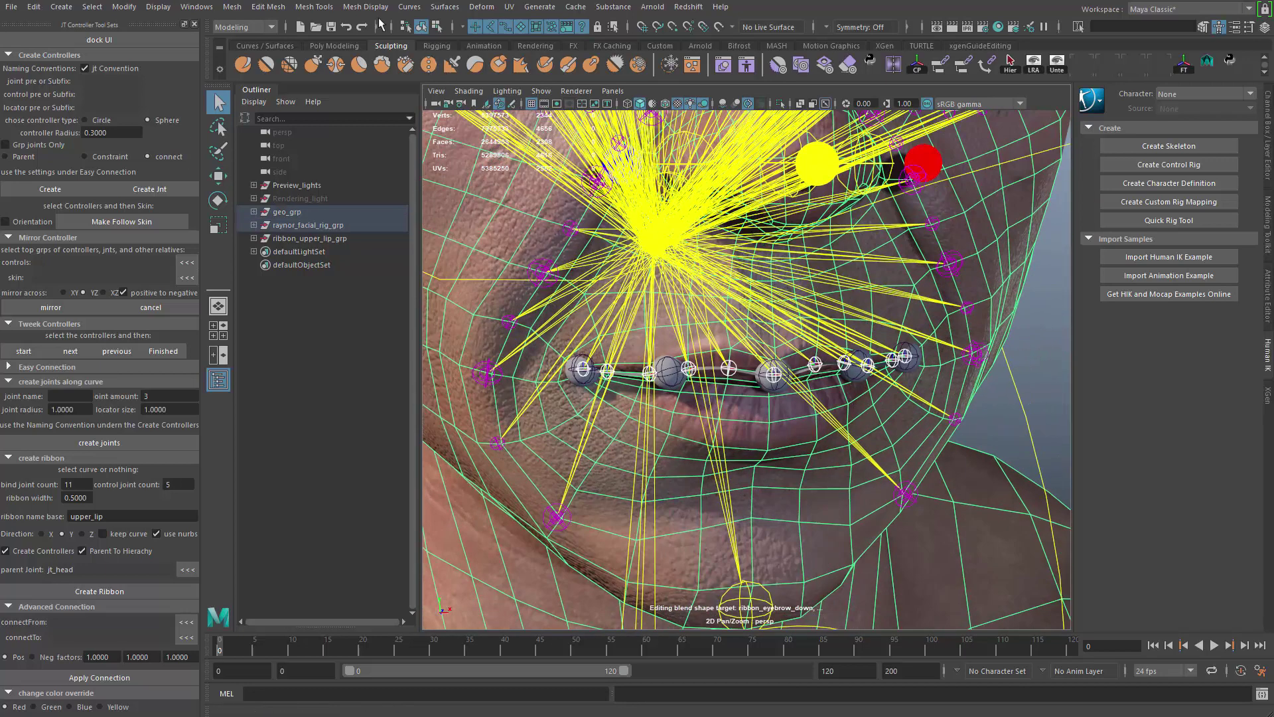
{"action": "left_click", "coordinate": [249, 27]}
{"action": "left_click", "coordinate": [253, 50]}
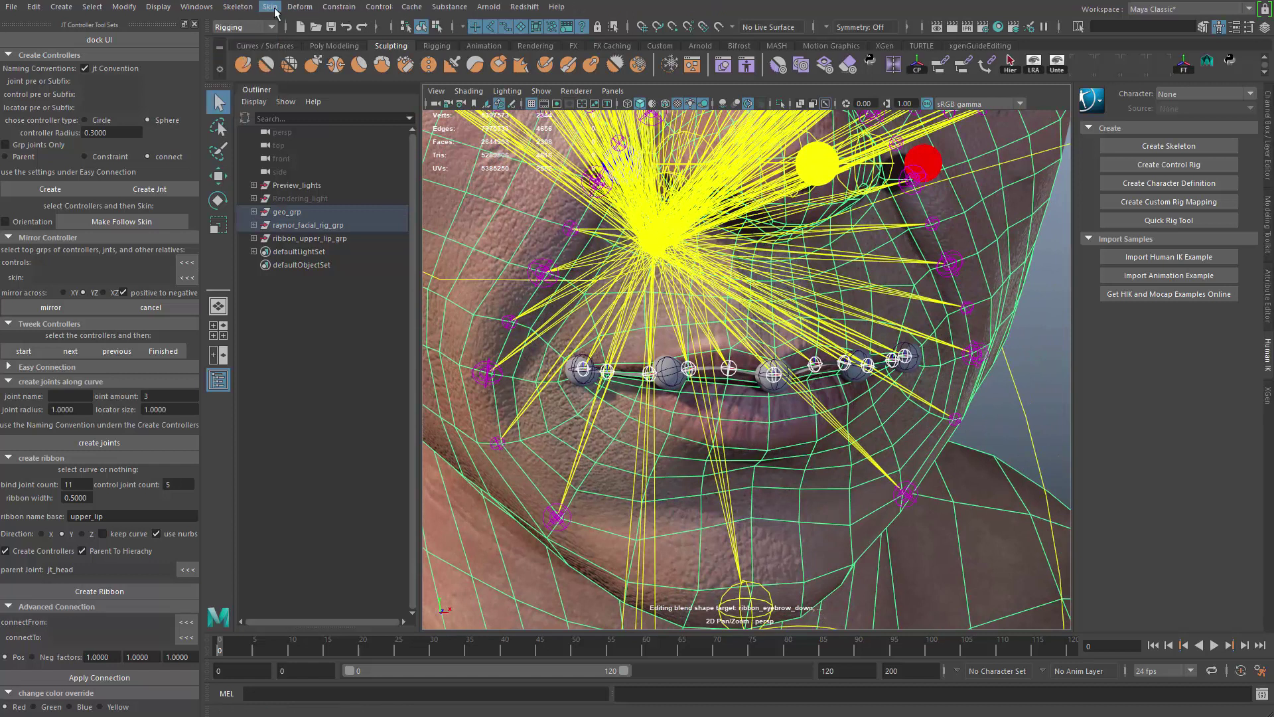
{"action": "left_click", "coordinate": [269, 7]}
{"action": "mouse_move", "coordinate": [436, 325]}
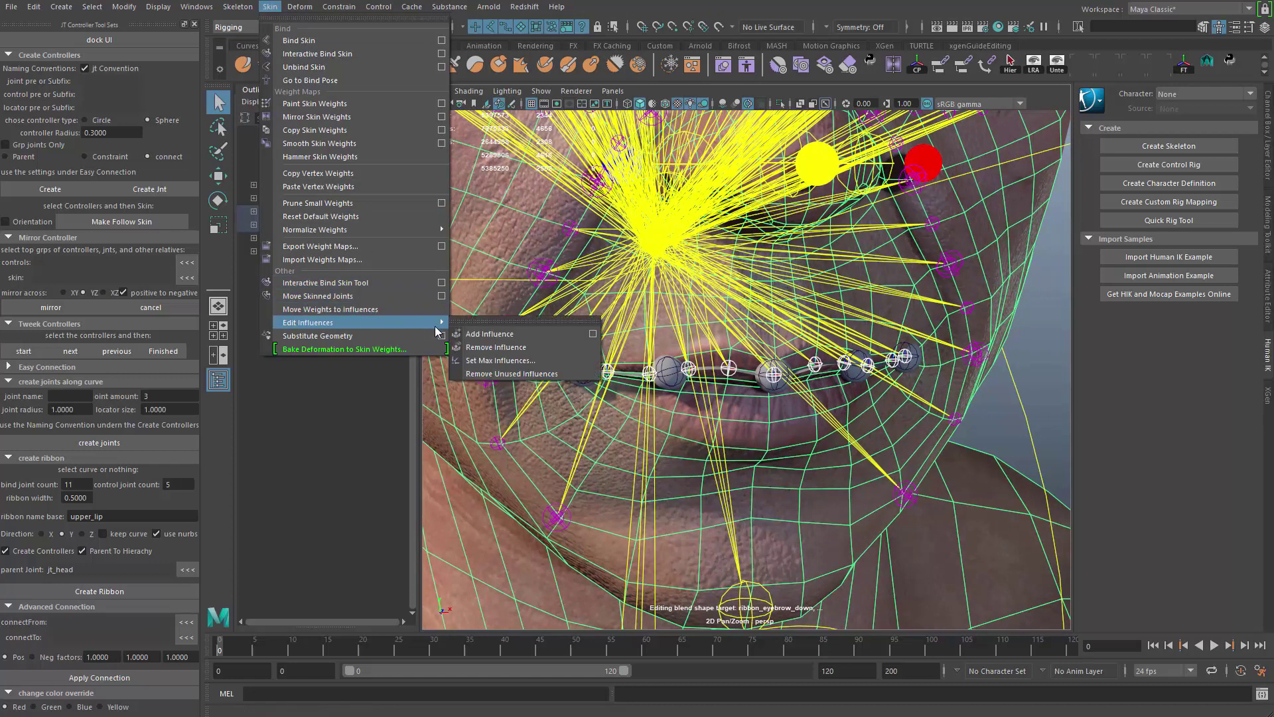
{"action": "left_click", "coordinate": [503, 340]}
Isolate the face mesh and select the row of edges running along the lower lip between the mouth corners
{"action": "right_click_drag", "start_coordinate": [559, 356], "coordinate": [686, 371], "text": "alt"}
{"action": "middle_click_drag", "start_coordinate": [686, 370], "coordinate": [638, 345], "text": "alt"}
{"action": "left_click", "coordinate": [789, 419]}
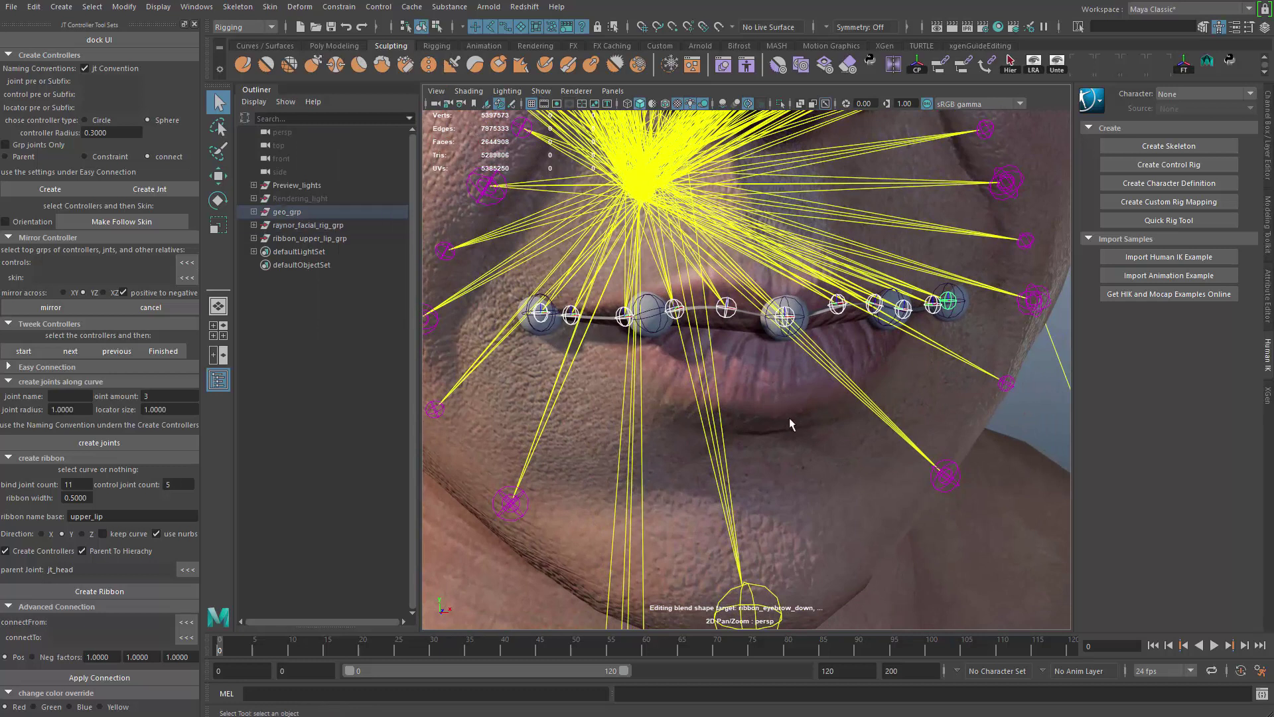
{"action": "key", "text": "ctrl+1"}
{"action": "key", "text": "F10"}
{"action": "scroll", "coordinate": [690, 346], "scroll_direction": "up", "scroll_amount": 3}
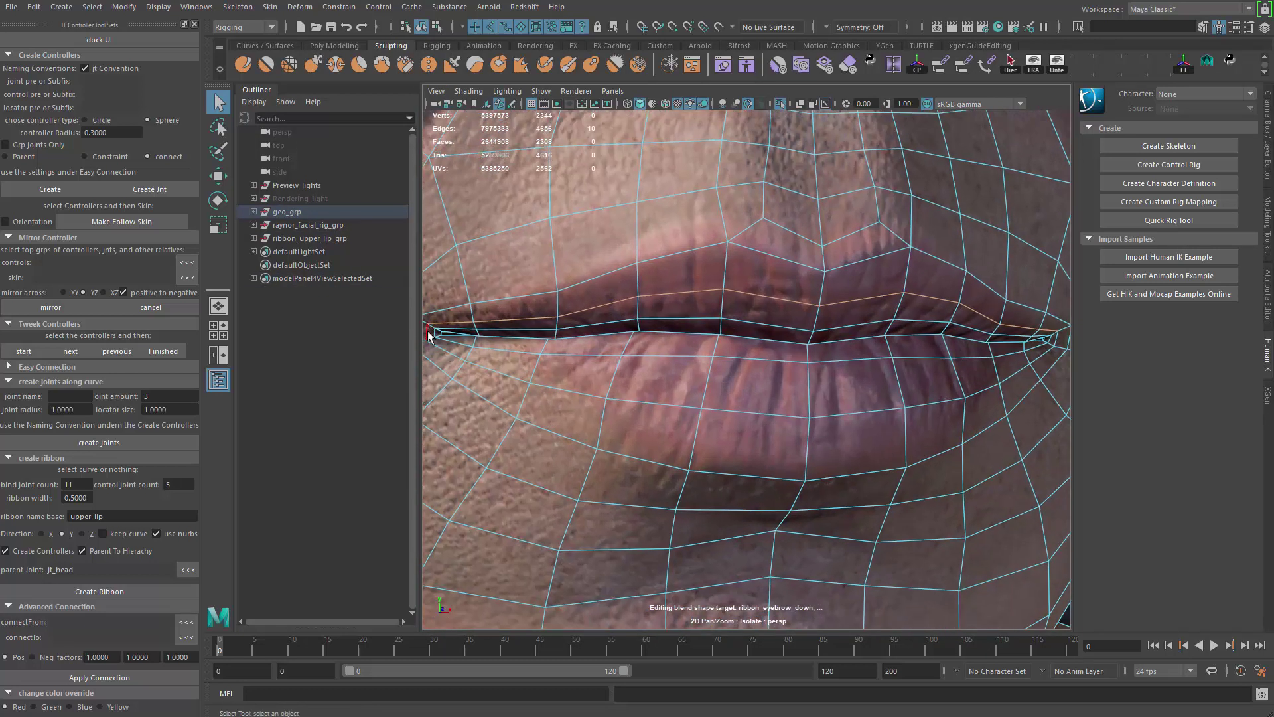
{"action": "left_click", "coordinate": [441, 349]}
{"action": "left_click_drag", "start_coordinate": [827, 368], "coordinate": [737, 372], "text": "alt"}
{"action": "scroll", "coordinate": [890, 376], "scroll_direction": "up", "scroll_amount": 3}
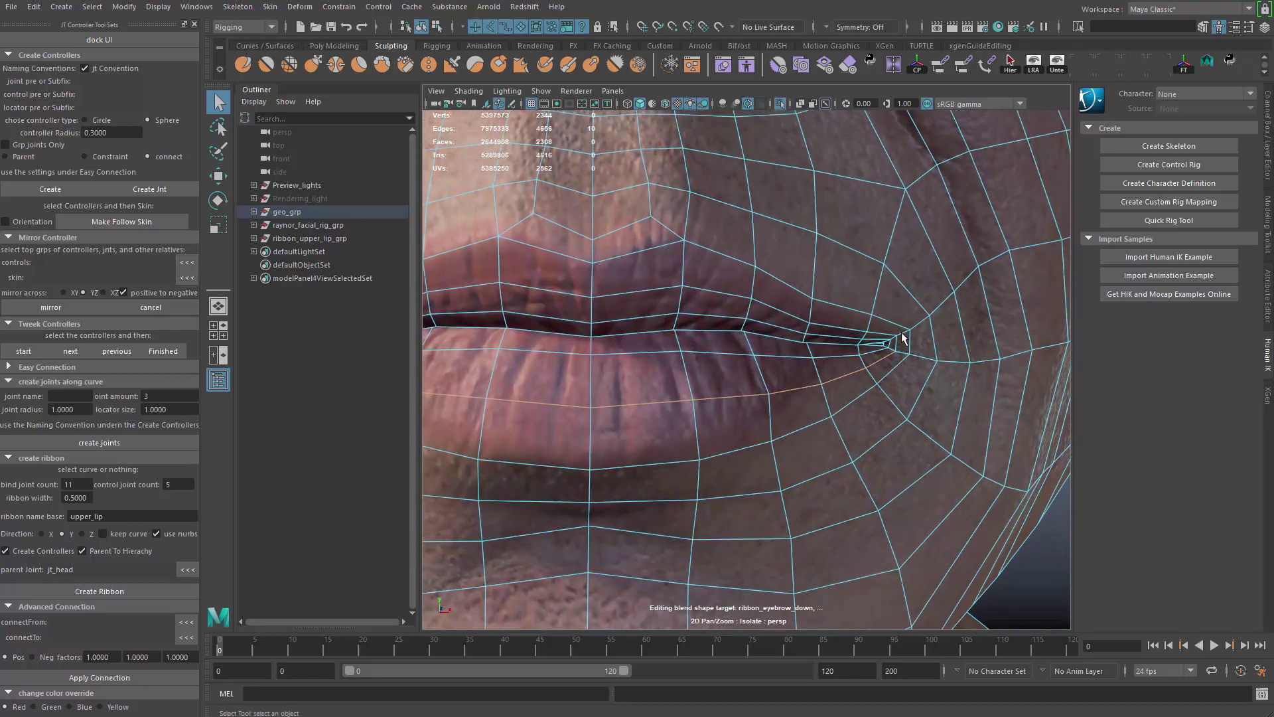
Examine the selected lower-lip edges and the surrounding mouth topology from several angles
{"action": "scroll", "coordinate": [964, 373], "scroll_direction": "down", "scroll_amount": 5}
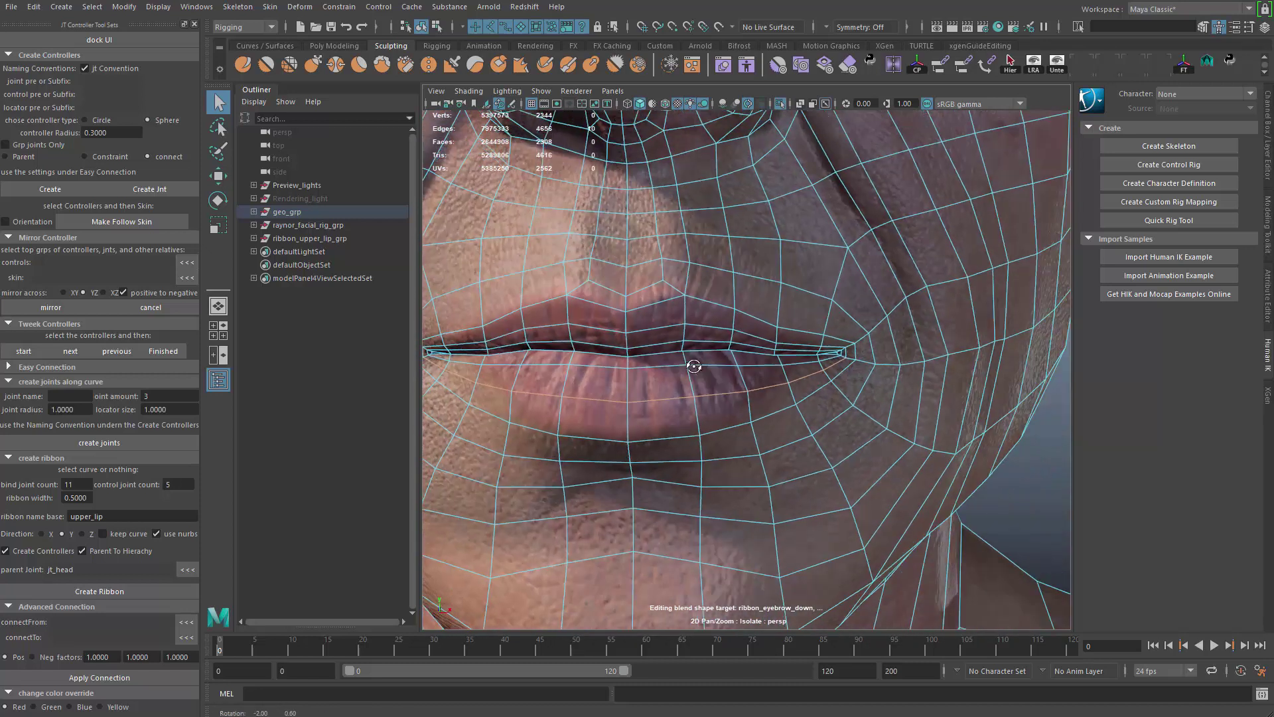
{"action": "left_click_drag", "start_coordinate": [691, 359], "coordinate": [615, 403], "text": "alt"}
{"action": "scroll", "coordinate": [733, 359], "scroll_direction": "down", "scroll_amount": 3}
{"action": "scroll", "coordinate": [616, 403], "scroll_direction": "up", "scroll_amount": 3}
{"action": "middle_click_drag", "start_coordinate": [616, 403], "coordinate": [685, 402], "text": "alt"}
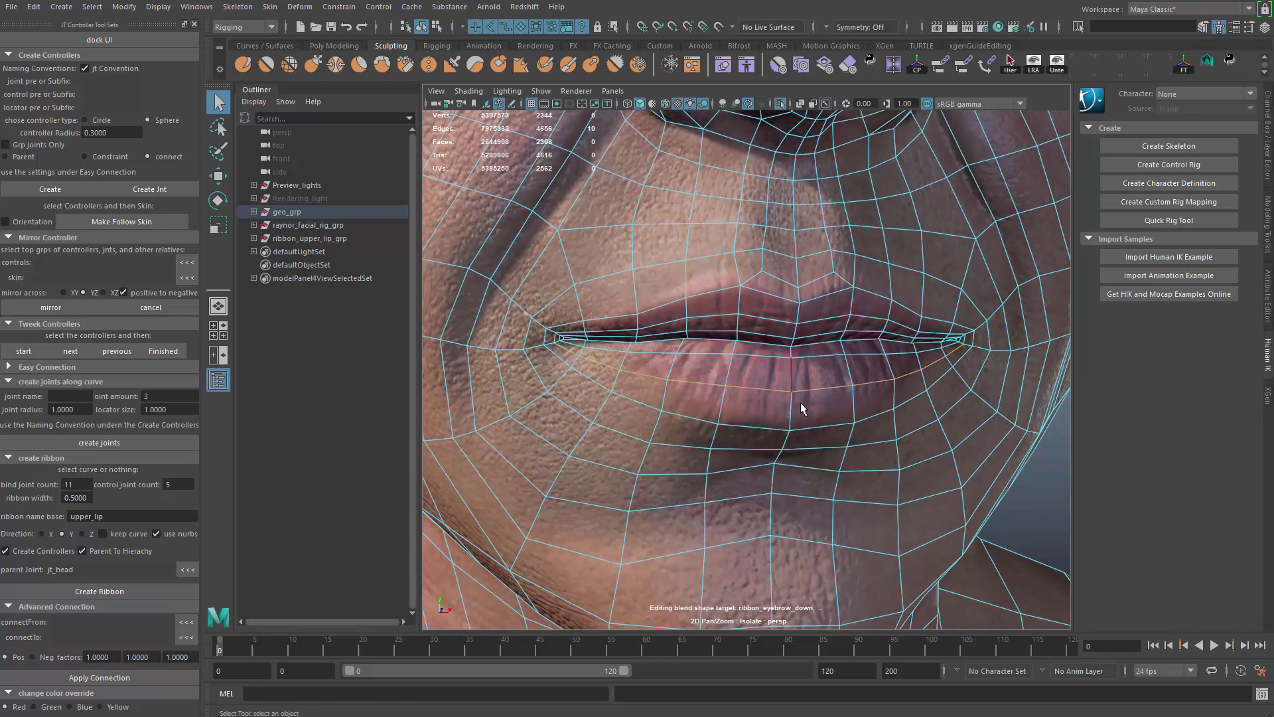
{"action": "left_click_drag", "start_coordinate": [996, 377], "coordinate": [754, 410], "text": "alt"}
{"action": "scroll", "coordinate": [587, 355], "scroll_direction": "up", "scroll_amount": 8}
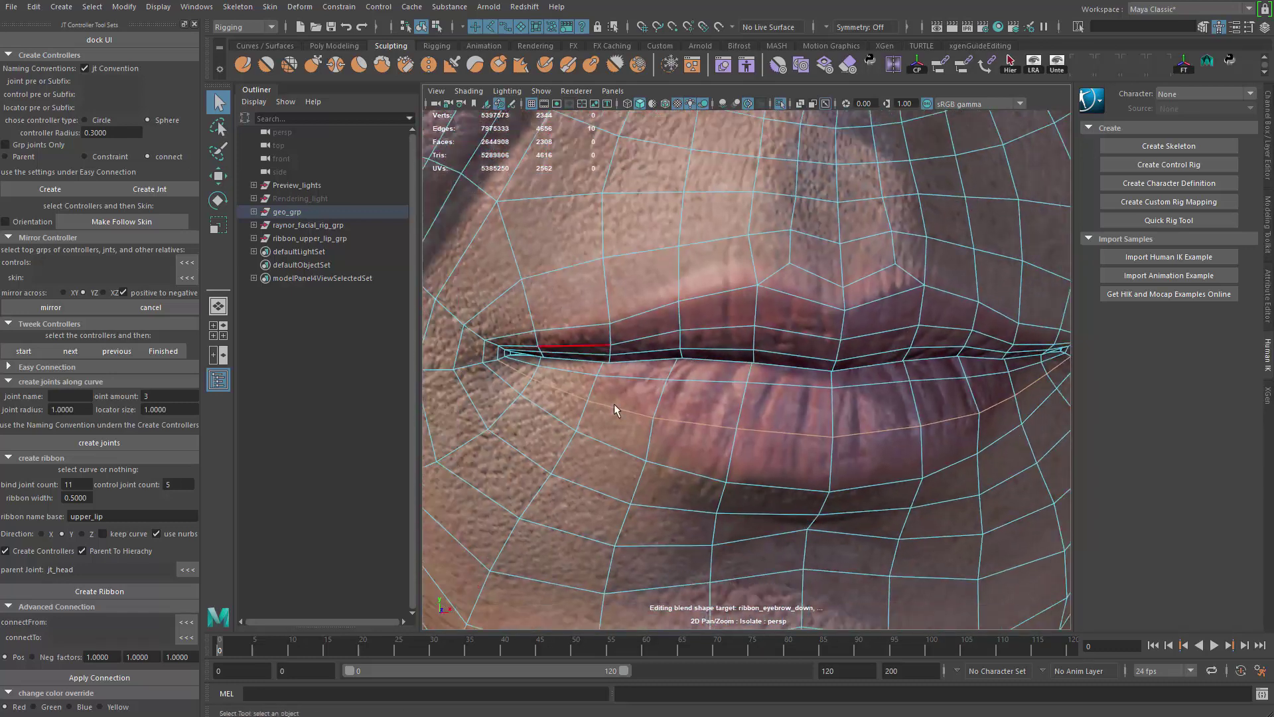
{"action": "scroll", "coordinate": [677, 336], "scroll_direction": "down", "scroll_amount": 6}
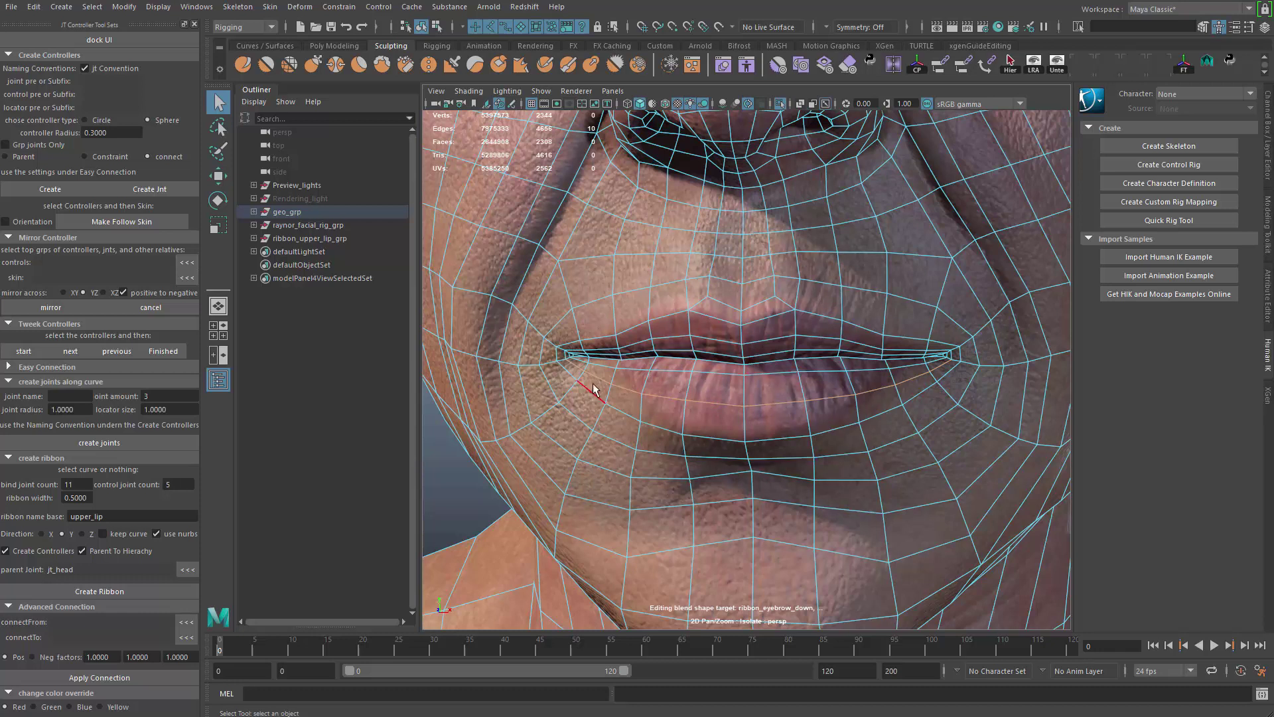
{"action": "scroll", "coordinate": [750, 456], "scroll_direction": "up", "scroll_amount": 5}
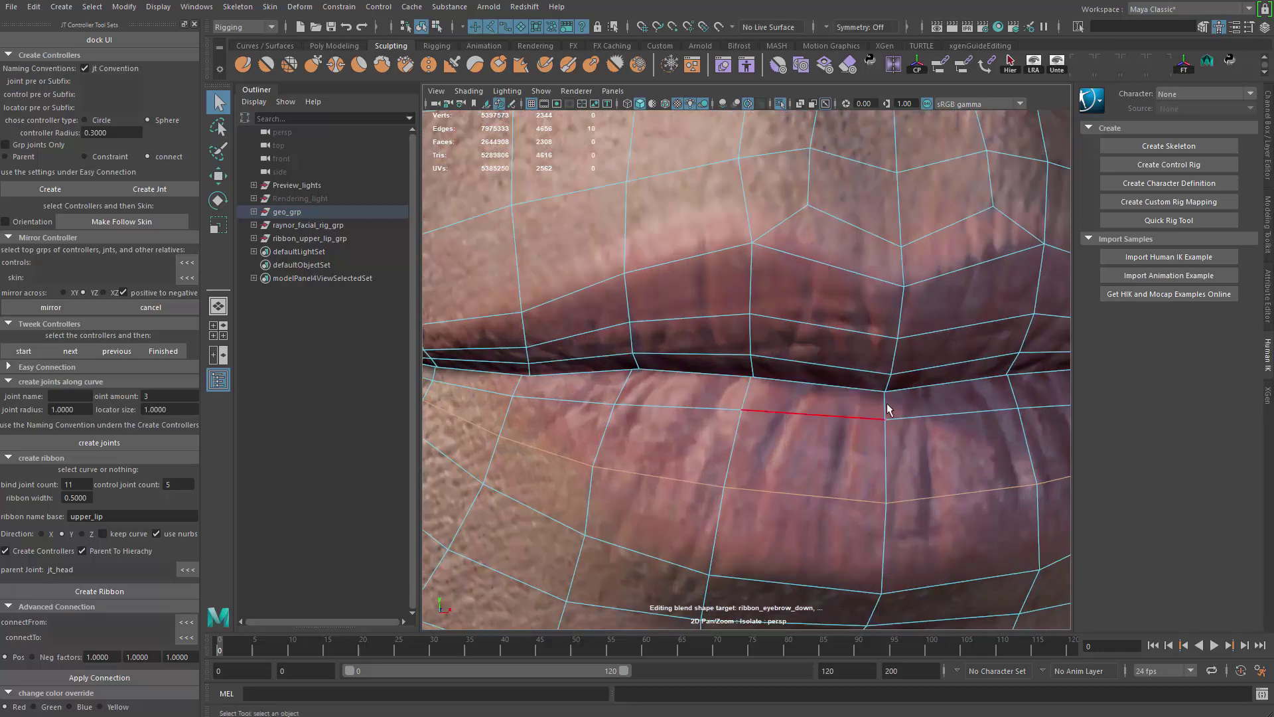
{"action": "scroll", "coordinate": [774, 373], "scroll_direction": "down", "scroll_amount": 3}
{"action": "right_click_drag", "start_coordinate": [826, 294], "coordinate": [651, 251], "text": "alt"}
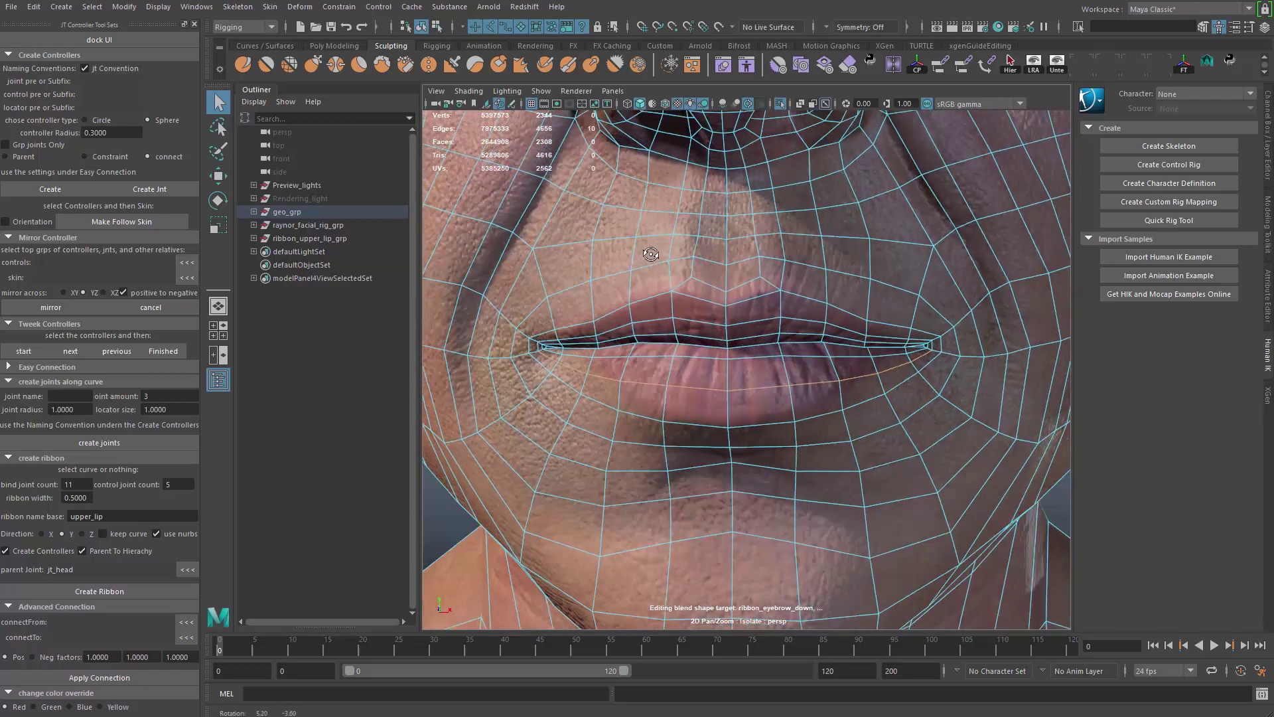
{"action": "left_click_drag", "start_coordinate": [651, 251], "coordinate": [663, 285], "text": "alt"}
{"action": "middle_click_drag", "start_coordinate": [663, 285], "coordinate": [667, 244], "text": "alt"}
{"action": "right_click_drag", "start_coordinate": [667, 244], "coordinate": [623, 290], "text": "alt"}
{"action": "mouse_move", "coordinate": [623, 290]}
{"action": "left_mouse_down", "text": "alt"}
{"action": "mouse_move", "coordinate": [690, 293]}
{"action": "mouse_move", "coordinate": [616, 299]}
{"action": "left_mouse_up", "text": "alt"}
{"action": "middle_click_drag", "start_coordinate": [616, 299], "coordinate": [533, 321], "text": "alt"}
{"action": "right_click_drag", "start_coordinate": [533, 321], "coordinate": [648, 324], "text": "alt"}
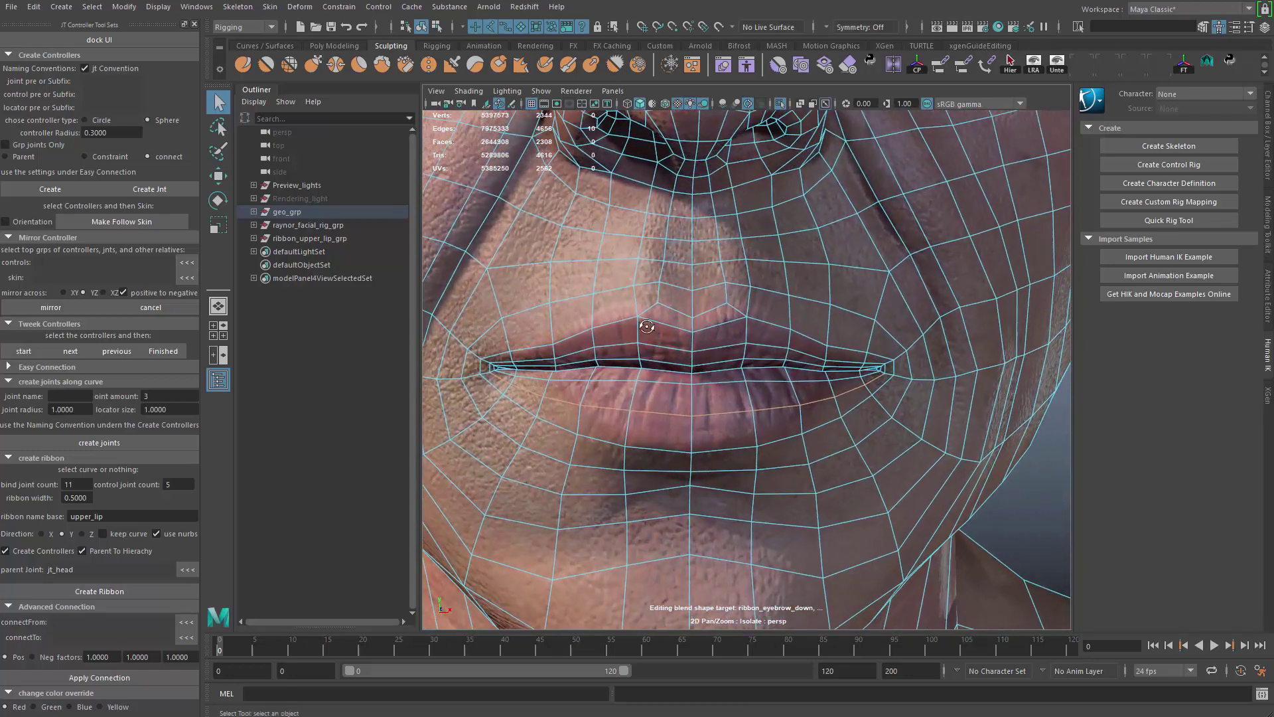
Set the ribbon name base to lower_lip
{"action": "middle_click_drag", "start_coordinate": [648, 325], "coordinate": [637, 259], "text": "alt"}
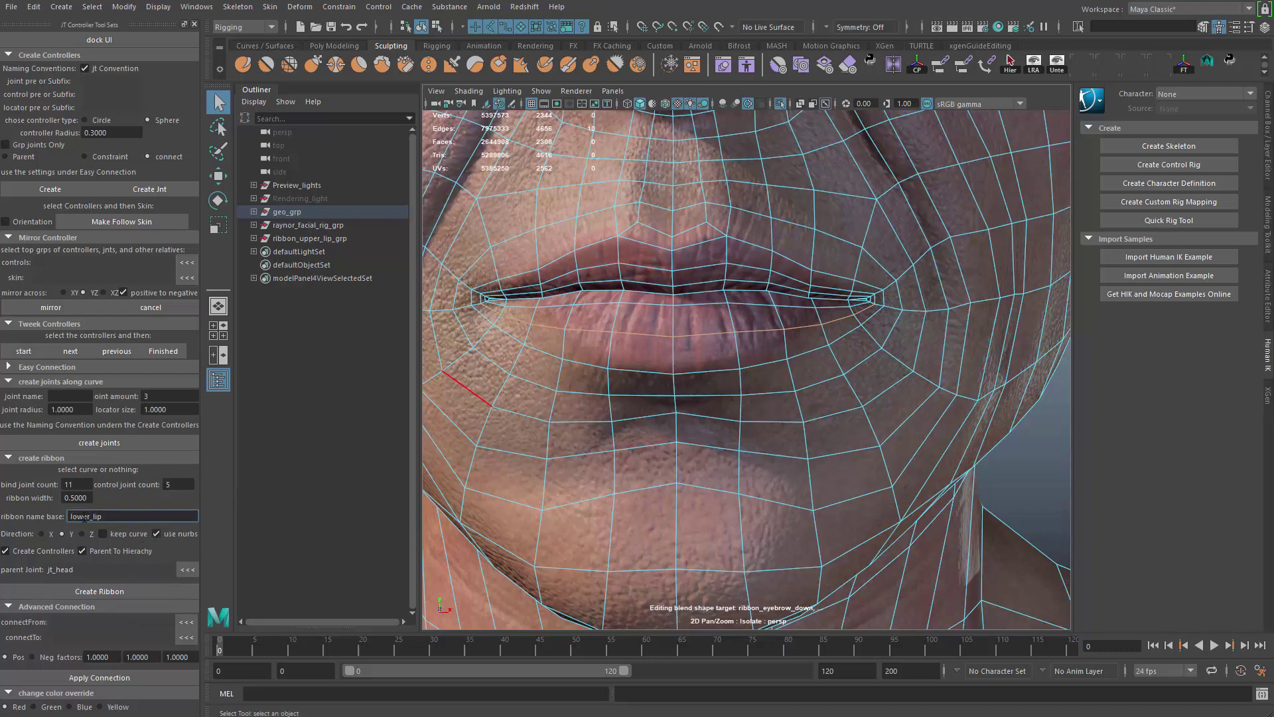
{"action": "left_click", "coordinate": [118, 590]}
{"action": "scroll", "coordinate": [762, 276], "scroll_direction": "down", "scroll_amount": 3}
Convert the selected lower-lip polygon edges to a curve
{"action": "left_click", "coordinate": [125, 7]}
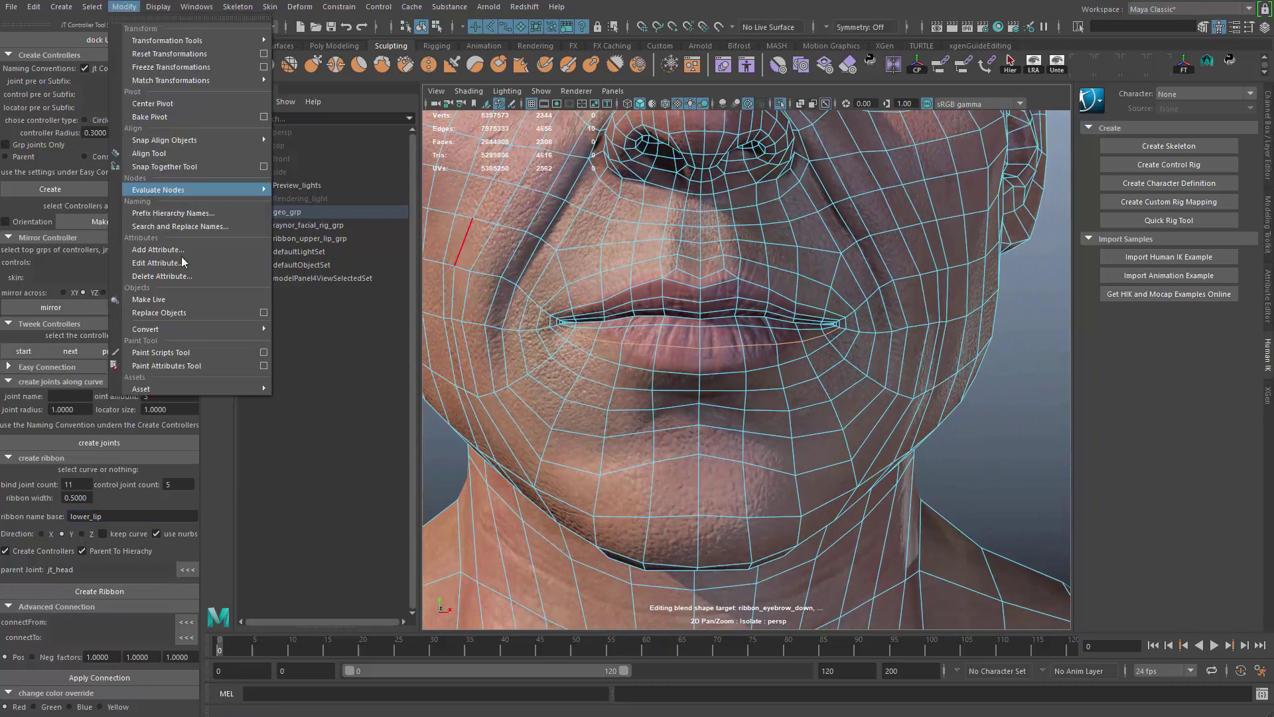
{"action": "mouse_move", "coordinate": [219, 329]}
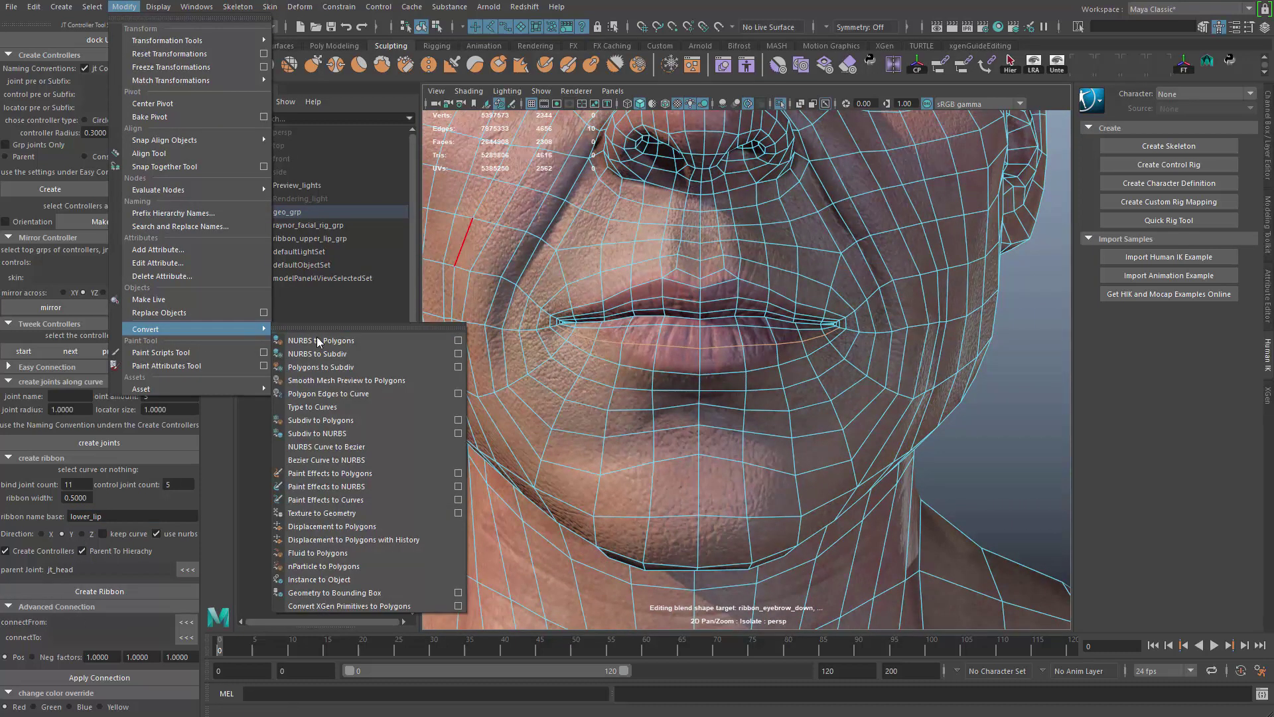
{"action": "left_click", "coordinate": [355, 398]}
{"action": "left_click_drag", "start_coordinate": [793, 355], "coordinate": [856, 392], "text": "alt"}
{"action": "left_click_drag", "start_coordinate": [811, 427], "coordinate": [863, 419], "text": "alt"}
{"action": "middle_click_drag", "start_coordinate": [811, 417], "coordinate": [825, 401], "text": "alt"}
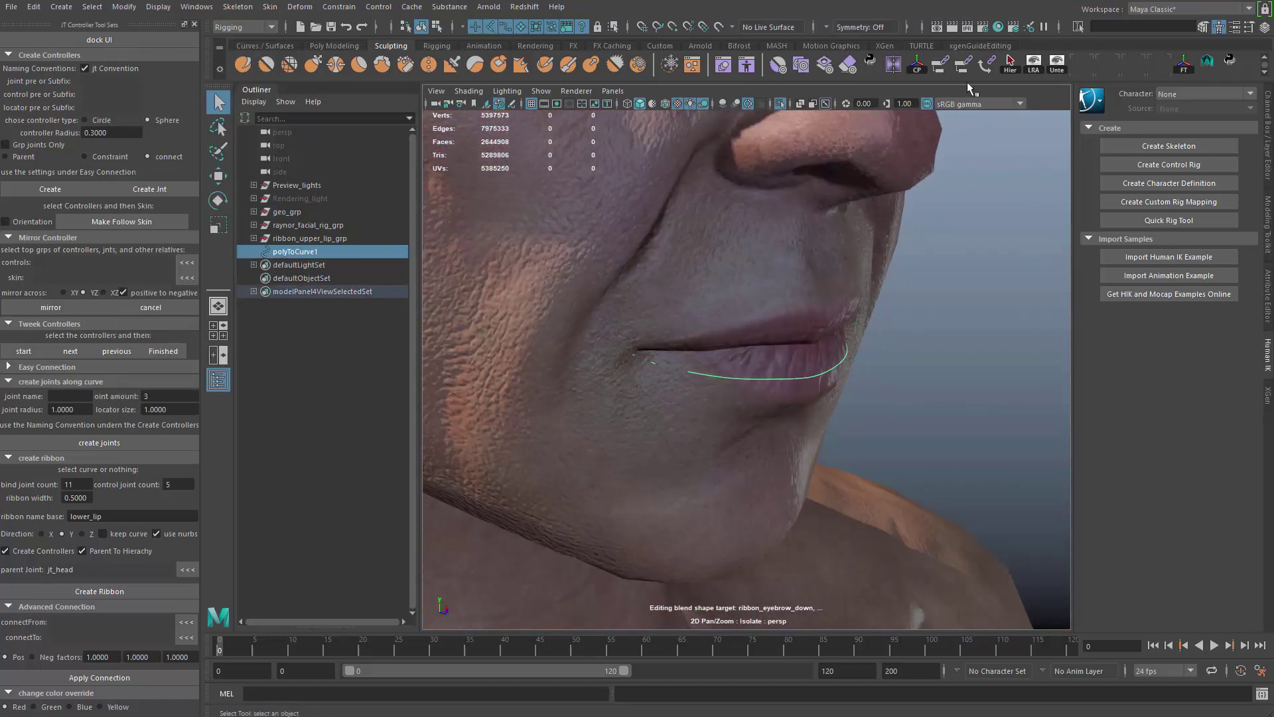
Center the pivot of the lower-lip curve and duplicate the curve
{"action": "left_click", "coordinate": [919, 62]}
{"action": "key", "text": "w"}
{"action": "mouse_move", "coordinate": [875, 399]}
{"action": "left_mouse_down", "text": "alt"}
{"action": "mouse_move", "coordinate": [908, 399]}
{"action": "mouse_move", "coordinate": [850, 376]}
{"action": "mouse_move", "coordinate": [869, 379]}
{"action": "left_mouse_up", "text": "alt"}
{"action": "key", "text": "ctrl+d"}
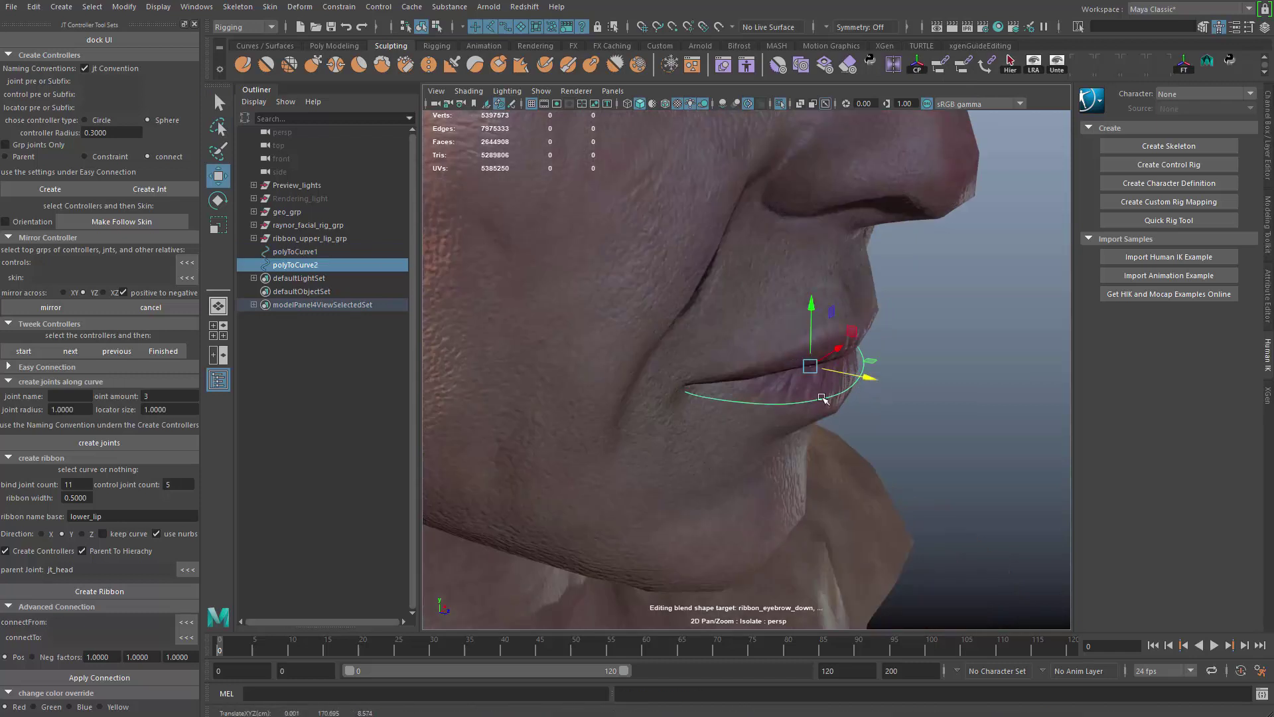
Loft a surface between the lower-lip curve and its duplicate
{"action": "left_click", "coordinate": [306, 253], "text": "ctrl"}
{"action": "middle_click_drag", "start_coordinate": [813, 245], "coordinate": [760, 257], "text": "alt"}
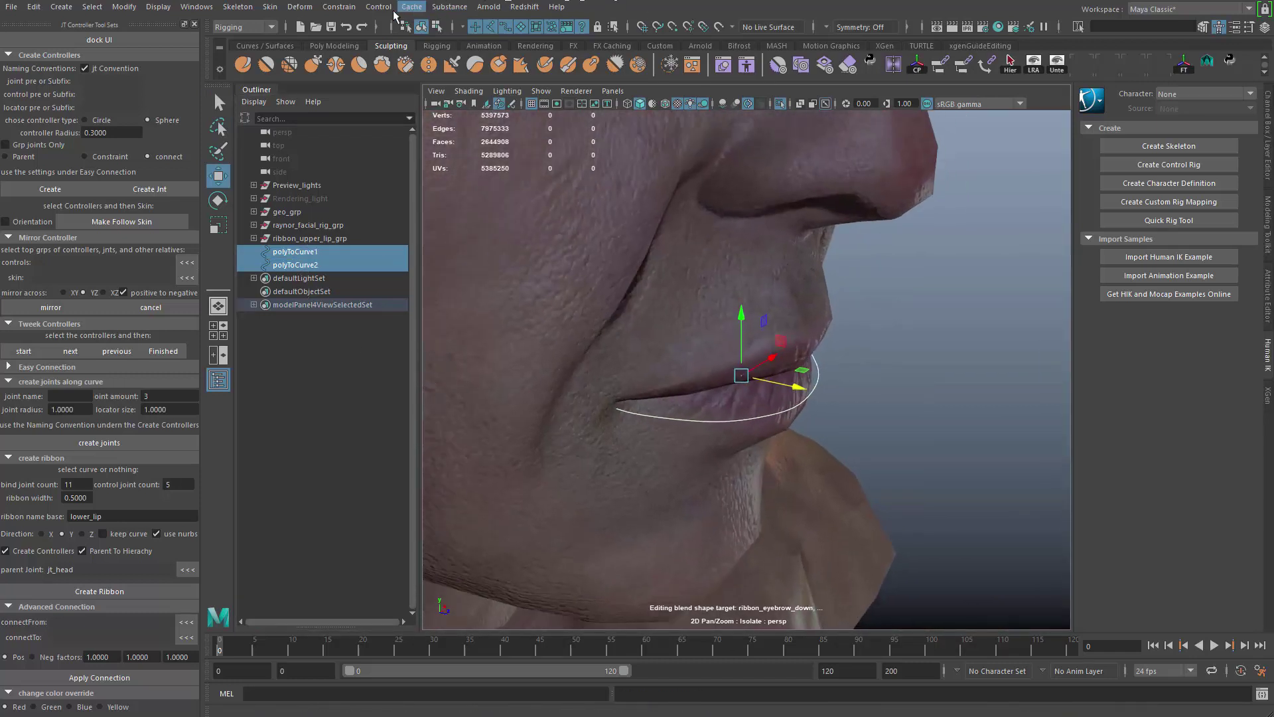
{"action": "left_click", "coordinate": [269, 7]}
{"action": "mouse_move", "coordinate": [299, 7]}
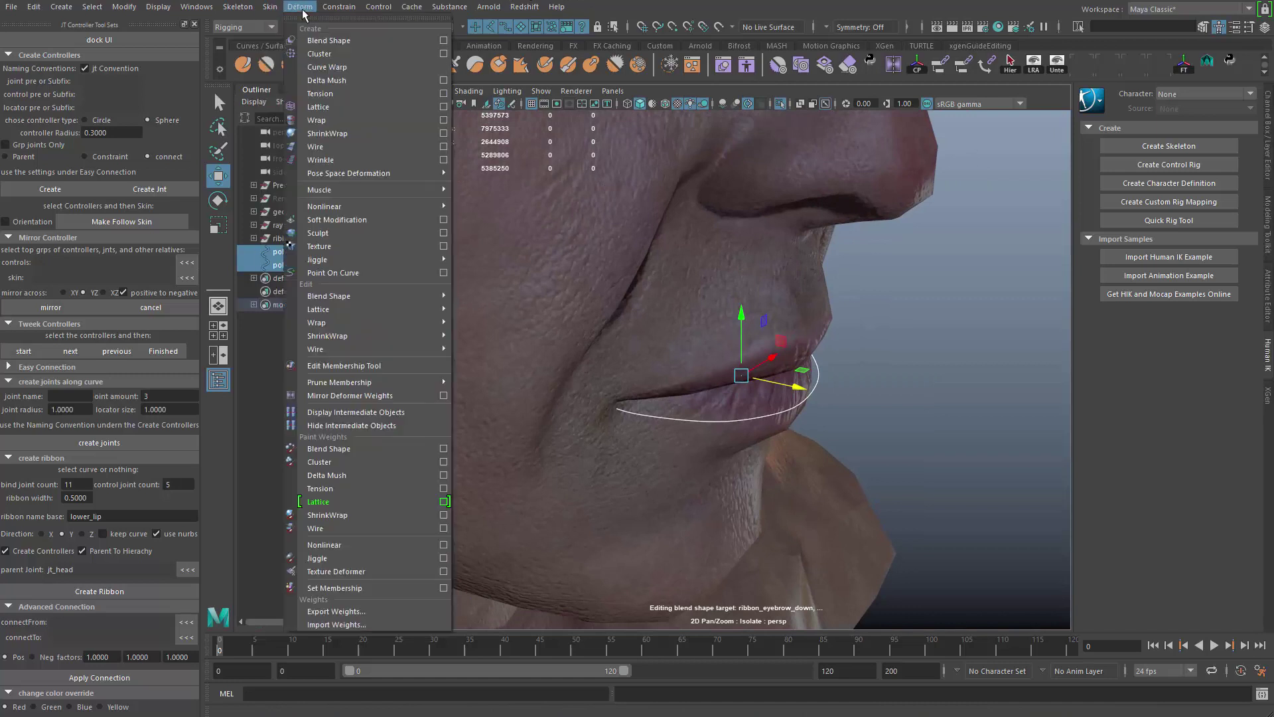
{"action": "left_click", "coordinate": [239, 30]}
{"action": "left_click", "coordinate": [239, 44]}
{"action": "left_click", "coordinate": [446, 7]}
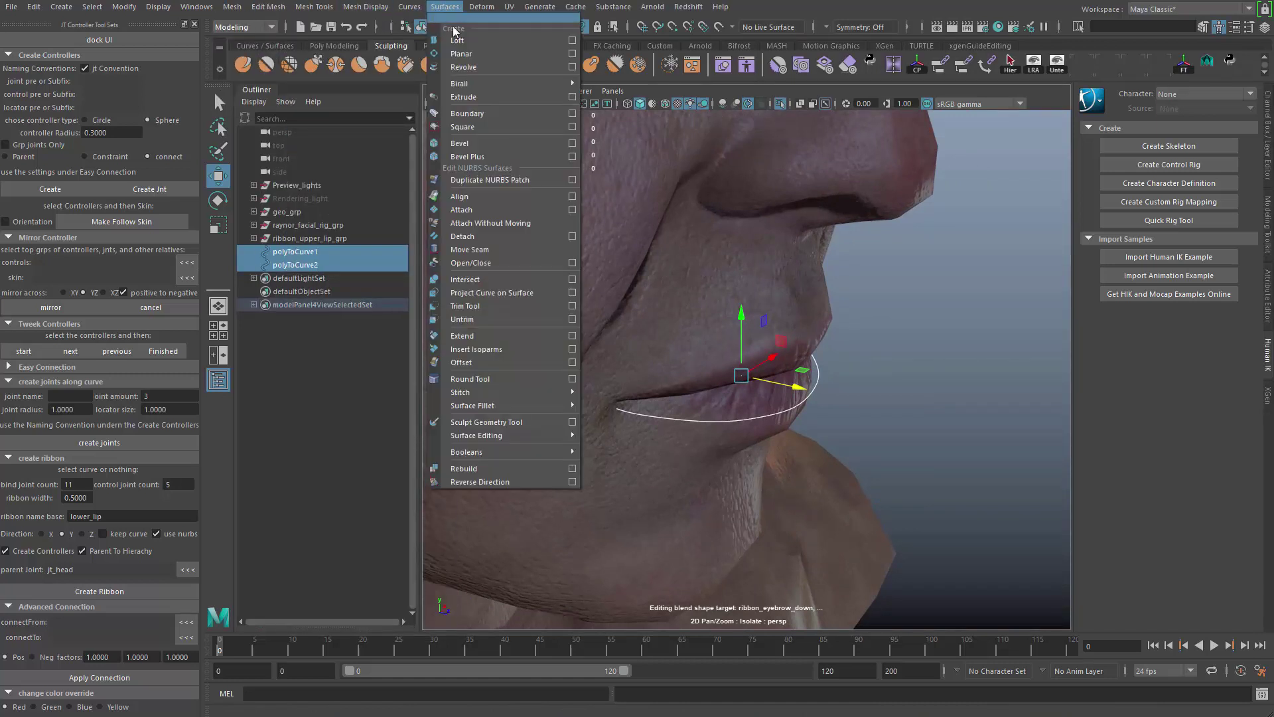
{"action": "left_click", "coordinate": [457, 41]}
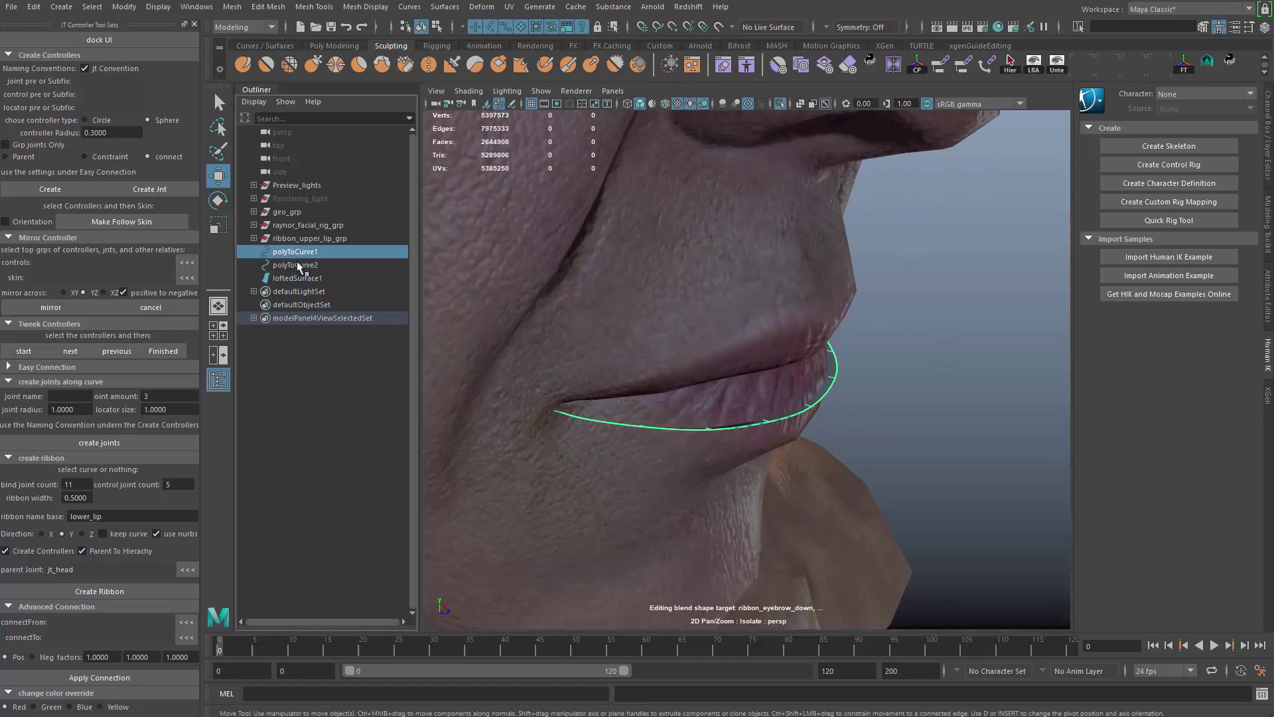
Delete the two source curves and create the lower_lip ribbon from the lofted surface
{"action": "left_click", "coordinate": [299, 265], "text": "shift"}
{"action": "key", "text": "Delete"}
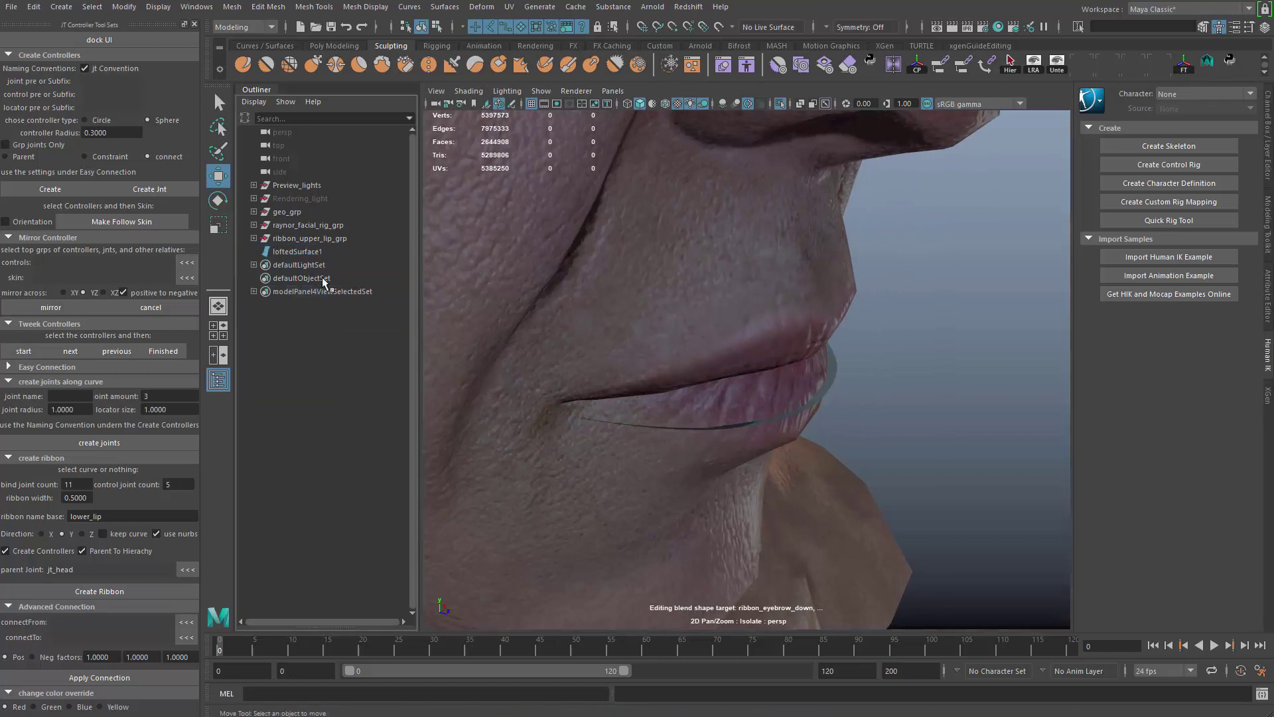
{"action": "left_click", "coordinate": [300, 252]}
{"action": "left_click", "coordinate": [96, 592]}
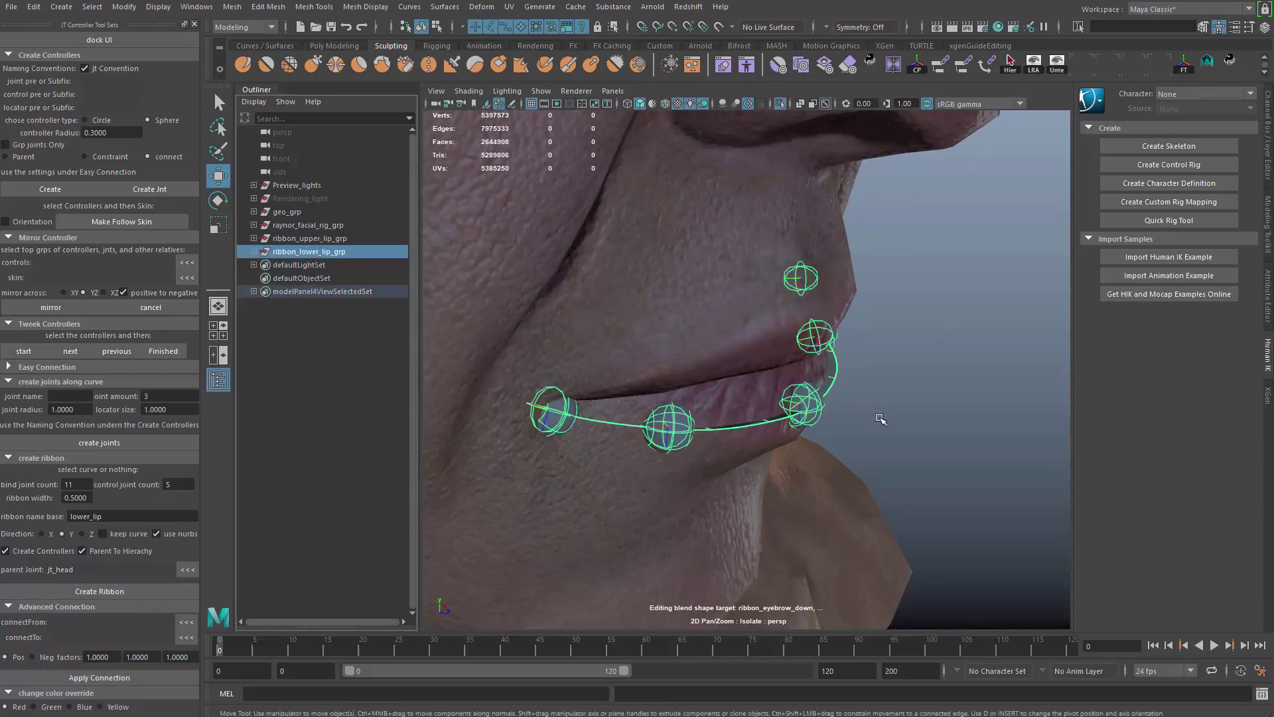
{"action": "scroll", "coordinate": [621, 366], "scroll_direction": "up", "scroll_amount": 5}
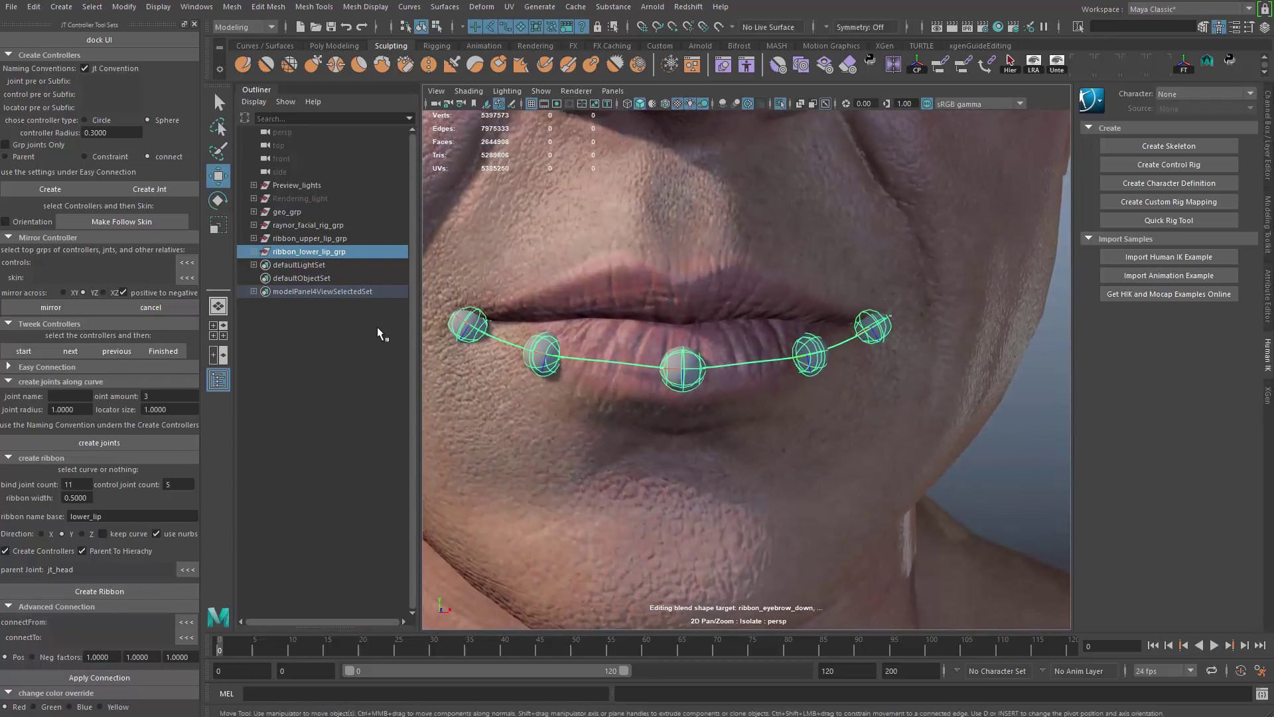
Select the upper-lip and lower-lip ribbon groups and turn off isolation to show the whole facial rig
{"action": "left_click", "coordinate": [333, 240], "text": "shift"}
{"action": "right_click_drag", "start_coordinate": [789, 397], "coordinate": [716, 382], "text": "alt"}
{"action": "left_click_drag", "start_coordinate": [631, 373], "coordinate": [685, 366], "text": "alt"}
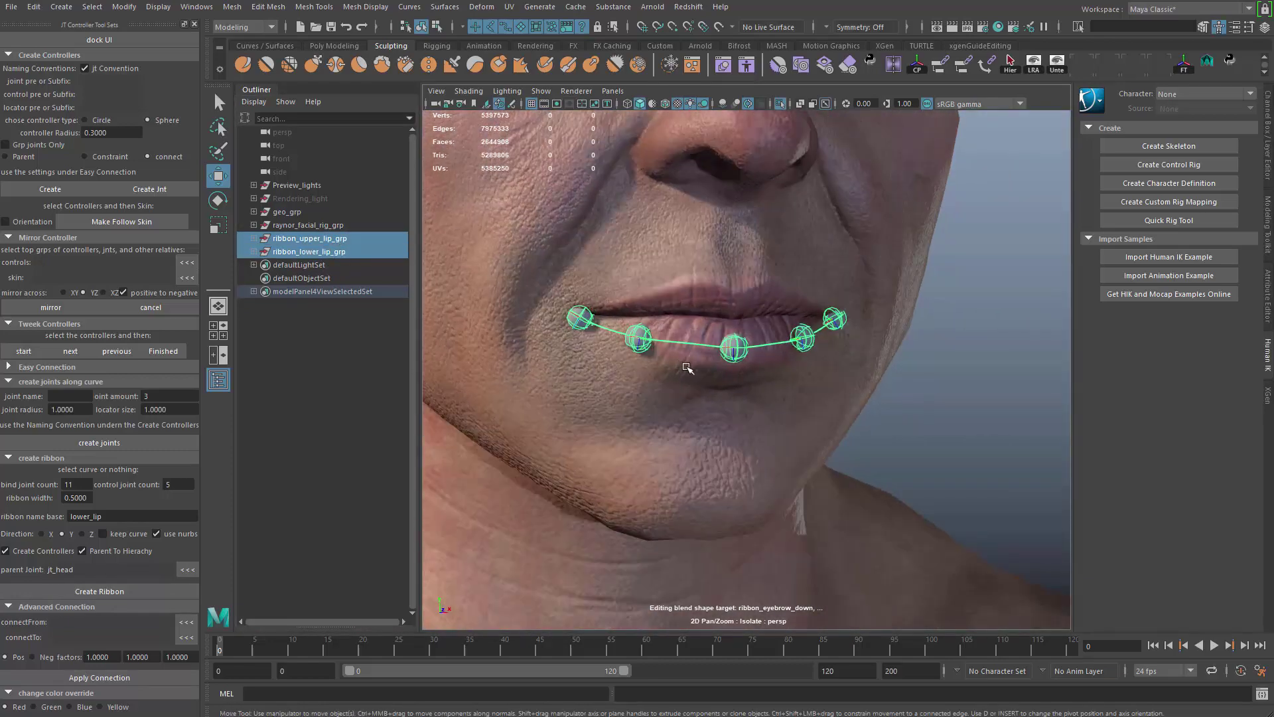
{"action": "key", "text": "ctrl+1"}
{"action": "middle_click_drag", "start_coordinate": [583, 371], "coordinate": [640, 432], "text": "alt"}
{"action": "right_click_drag", "start_coordinate": [640, 431], "coordinate": [705, 505], "text": "alt"}
{"action": "scroll", "coordinate": [706, 506], "scroll_direction": "up", "scroll_amount": 5}
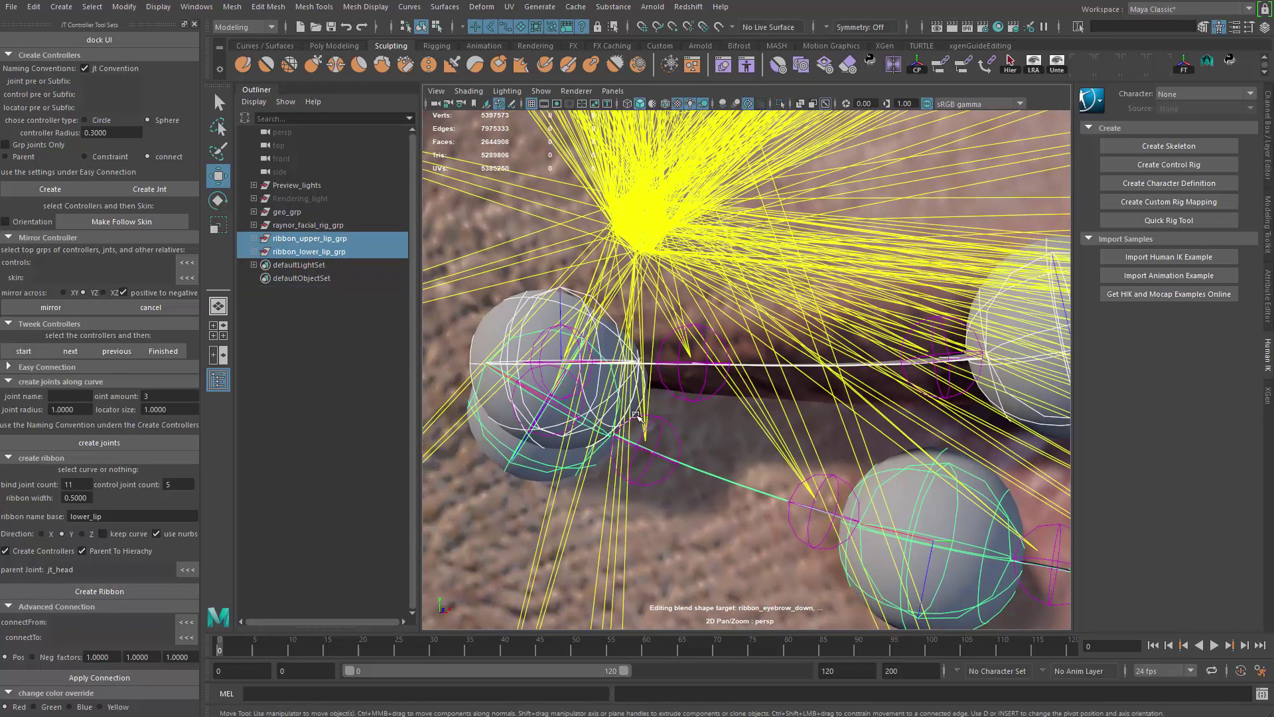
Add jt_lower_lip_ribbon_01 through jt_lower_lip_ribbon_11 as influences to the face mesh's skin
{"action": "left_click", "coordinate": [668, 425]}
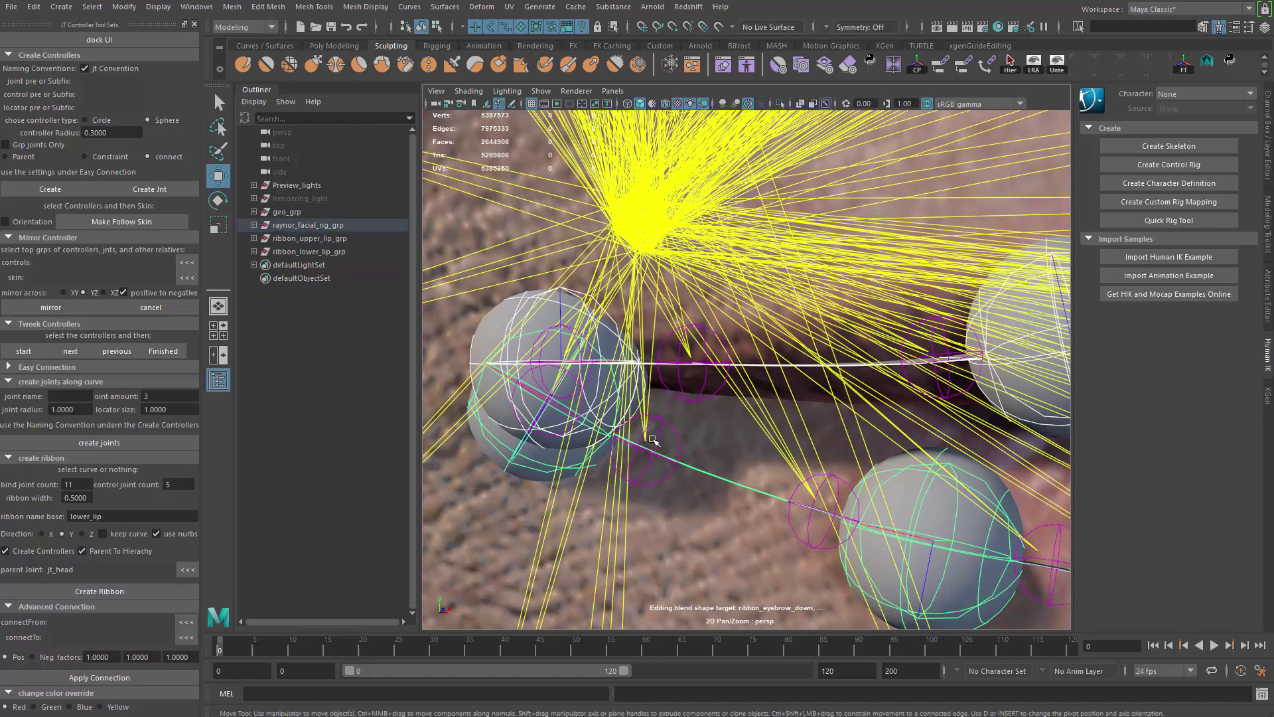
{"action": "key", "text": "f"}
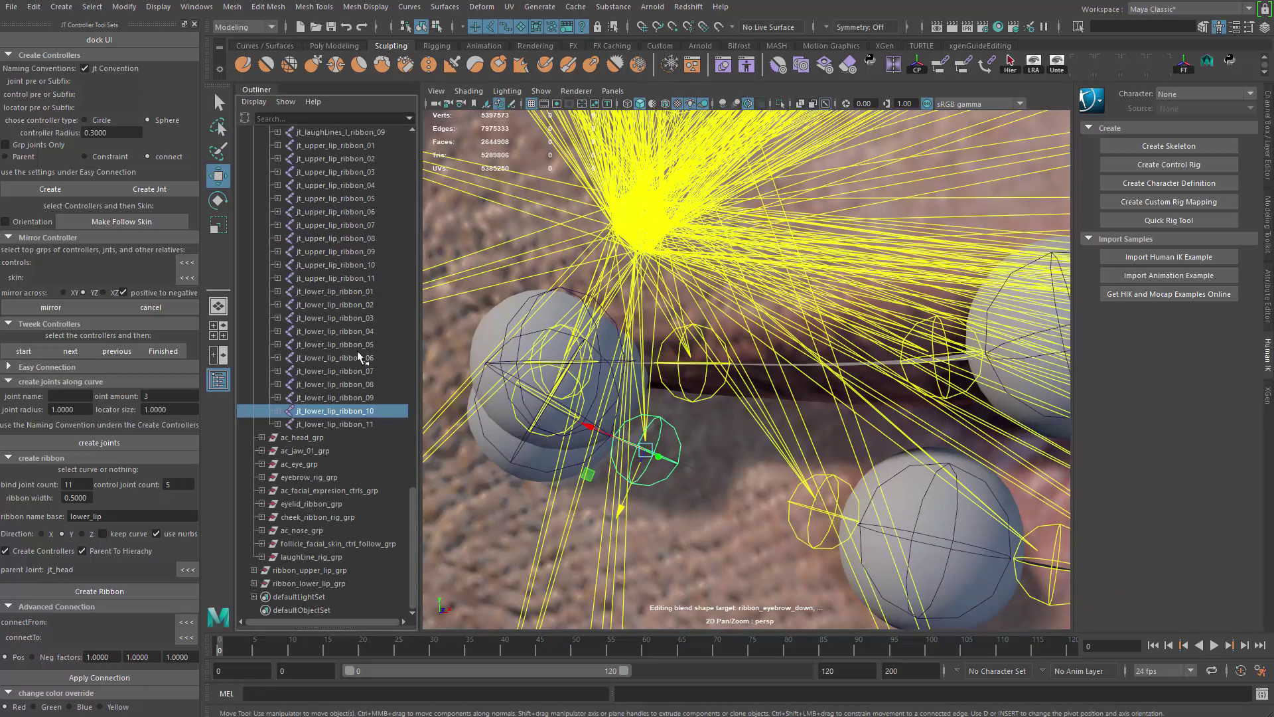
{"action": "left_click", "coordinate": [359, 425]}
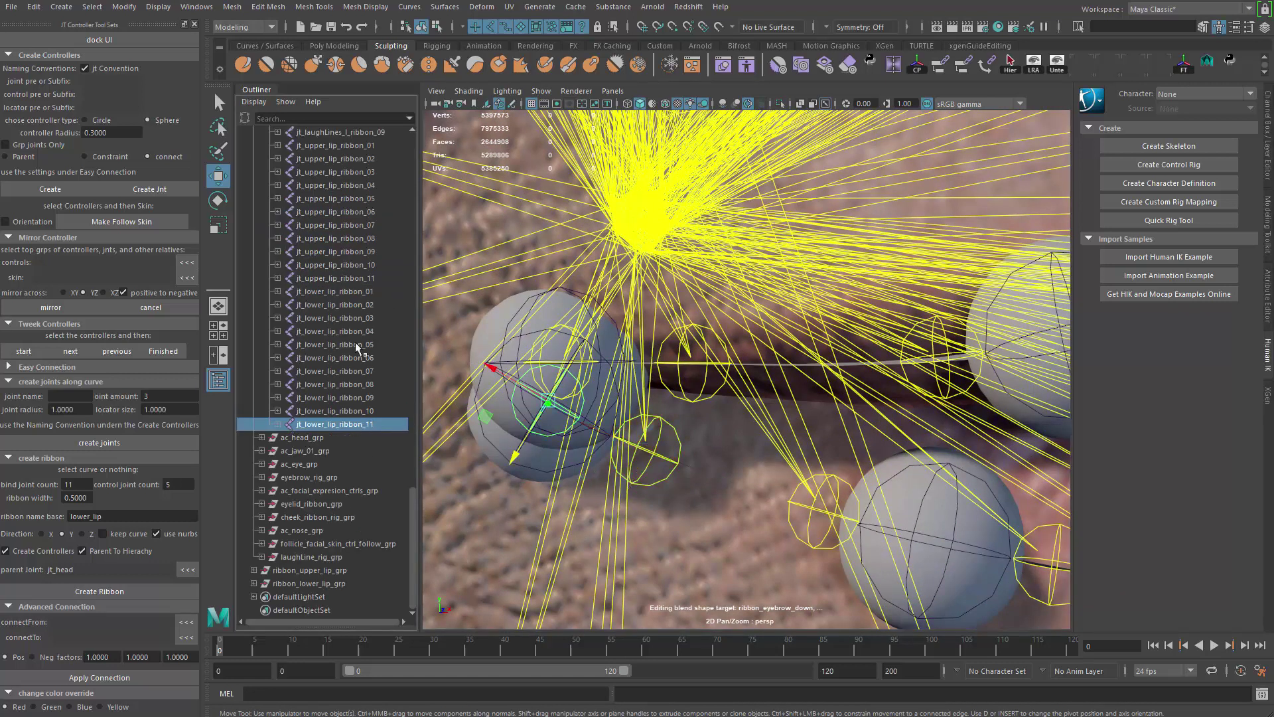
{"action": "left_click", "coordinate": [358, 292], "text": "shift"}
{"action": "key", "text": "f"}
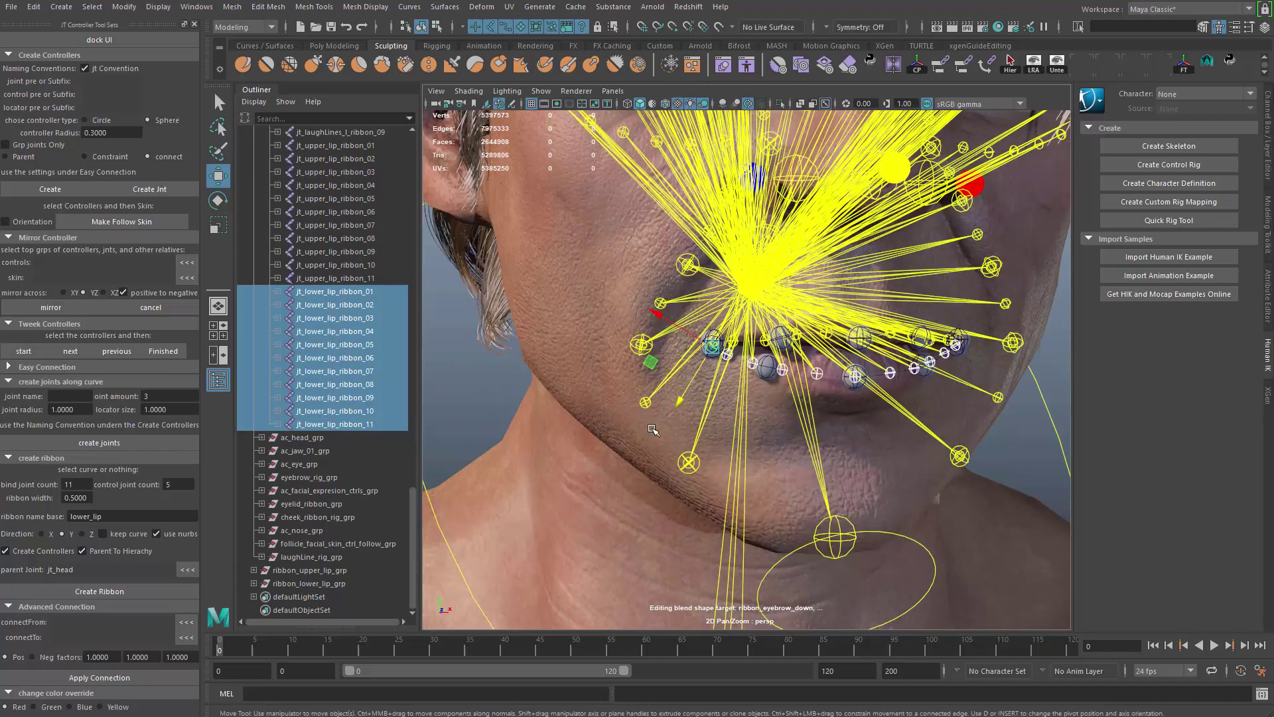
{"action": "left_click", "coordinate": [558, 298], "text": "shift"}
{"action": "left_click", "coordinate": [267, 28]}
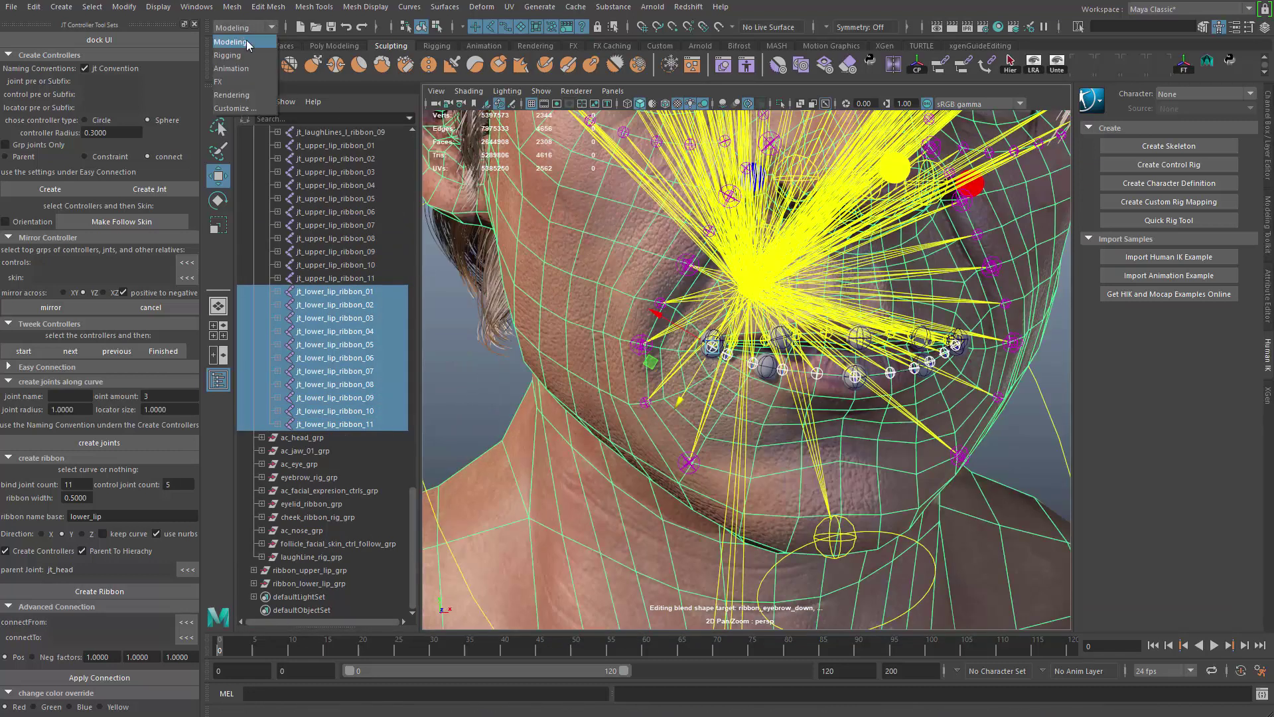
{"action": "left_click", "coordinate": [250, 43]}
{"action": "left_click", "coordinate": [270, 7]}
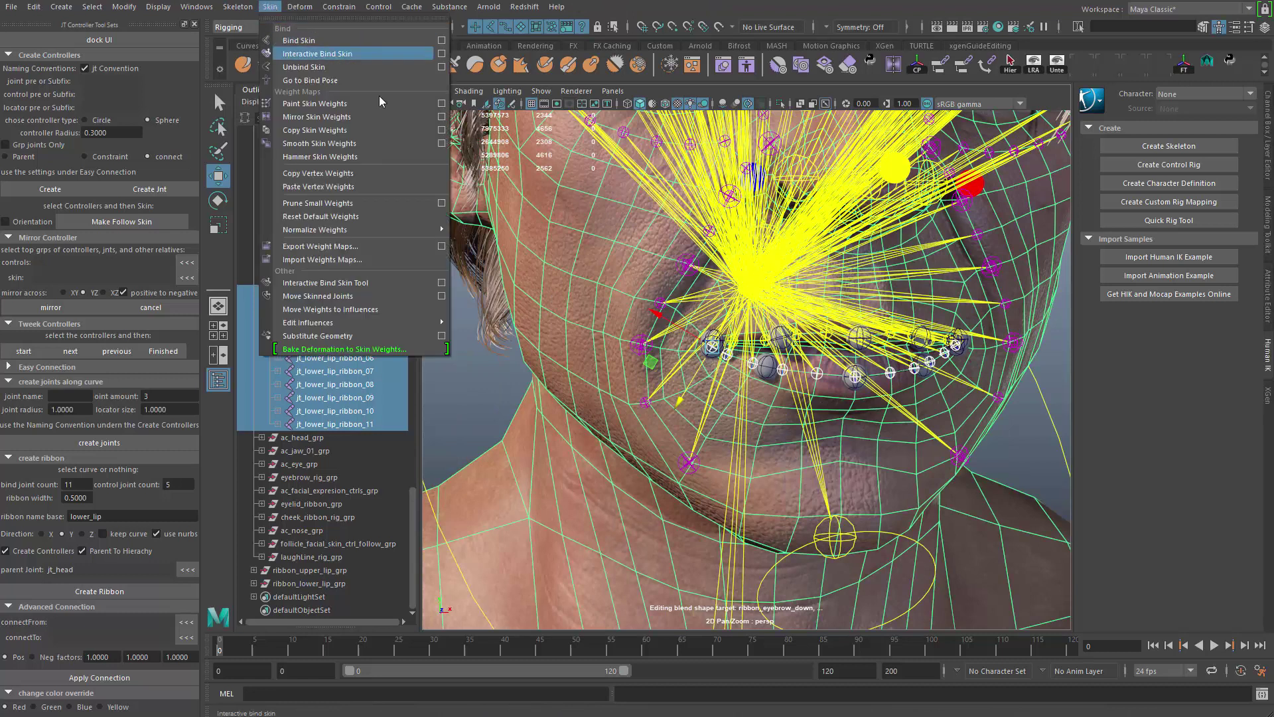
{"action": "mouse_move", "coordinate": [431, 323]}
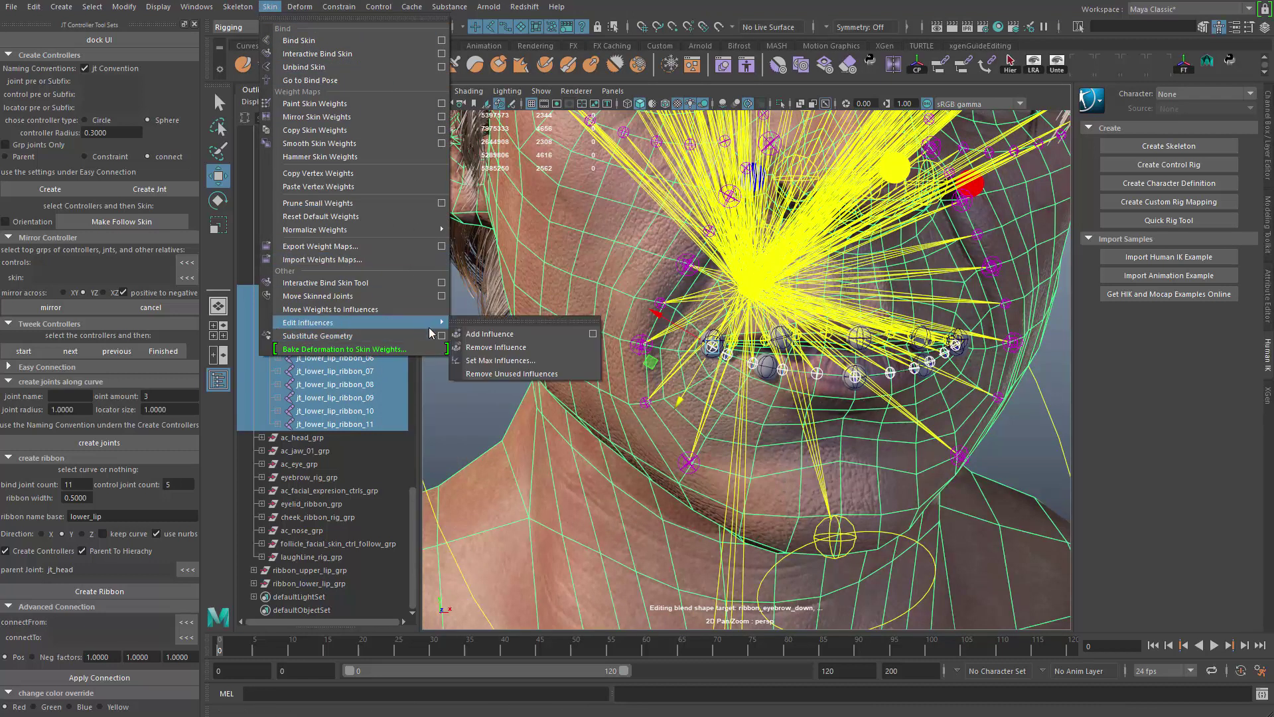
{"action": "left_click", "coordinate": [536, 338]}
{"action": "right_click_drag", "start_coordinate": [600, 352], "coordinate": [576, 360], "text": "alt"}
{"action": "left_click_drag", "start_coordinate": [576, 359], "coordinate": [535, 367], "text": "alt"}
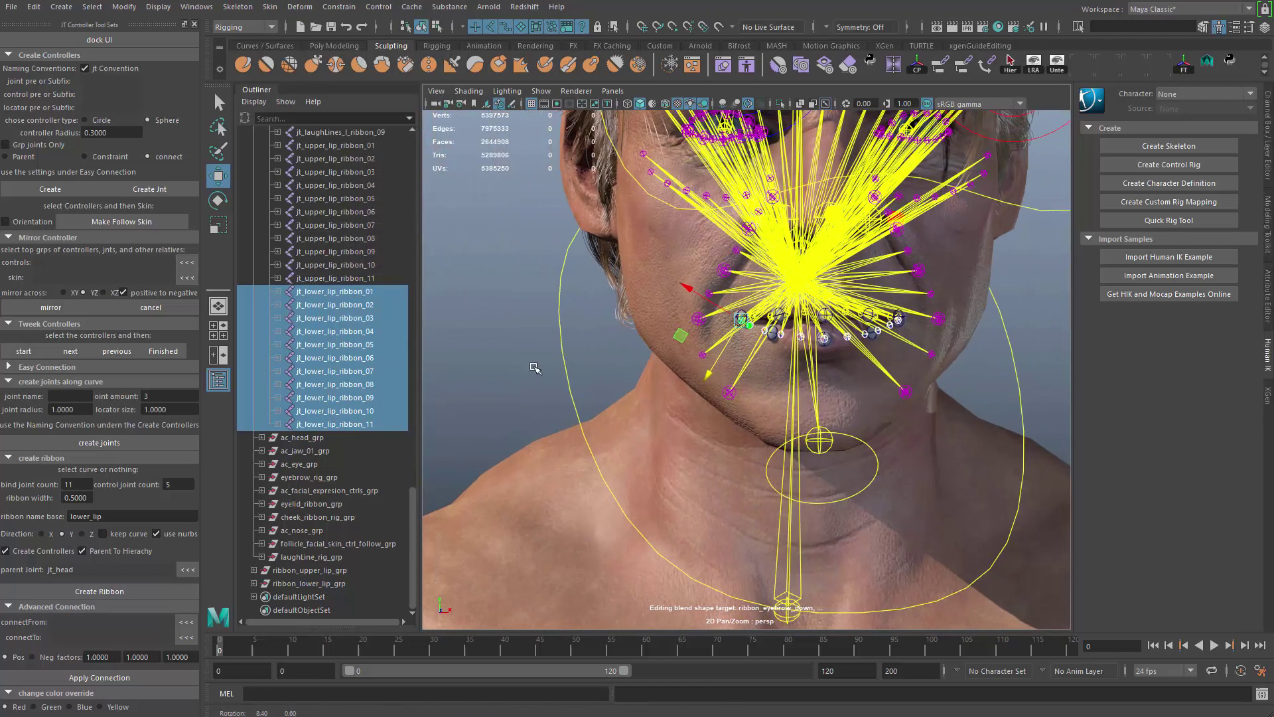
Select the jaw controller below the chin and collapse the raynor_facial_rig_grp hierarchy
{"action": "left_click", "coordinate": [535, 367]}
{"action": "left_click_drag", "start_coordinate": [653, 351], "coordinate": [584, 421], "text": "alt"}
{"action": "right_click_drag", "start_coordinate": [584, 415], "coordinate": [535, 362], "text": "alt"}
{"action": "left_click_drag", "start_coordinate": [534, 358], "coordinate": [601, 356], "text": "alt"}
{"action": "scroll", "coordinate": [325, 359], "scroll_direction": "up", "scroll_amount": 20}
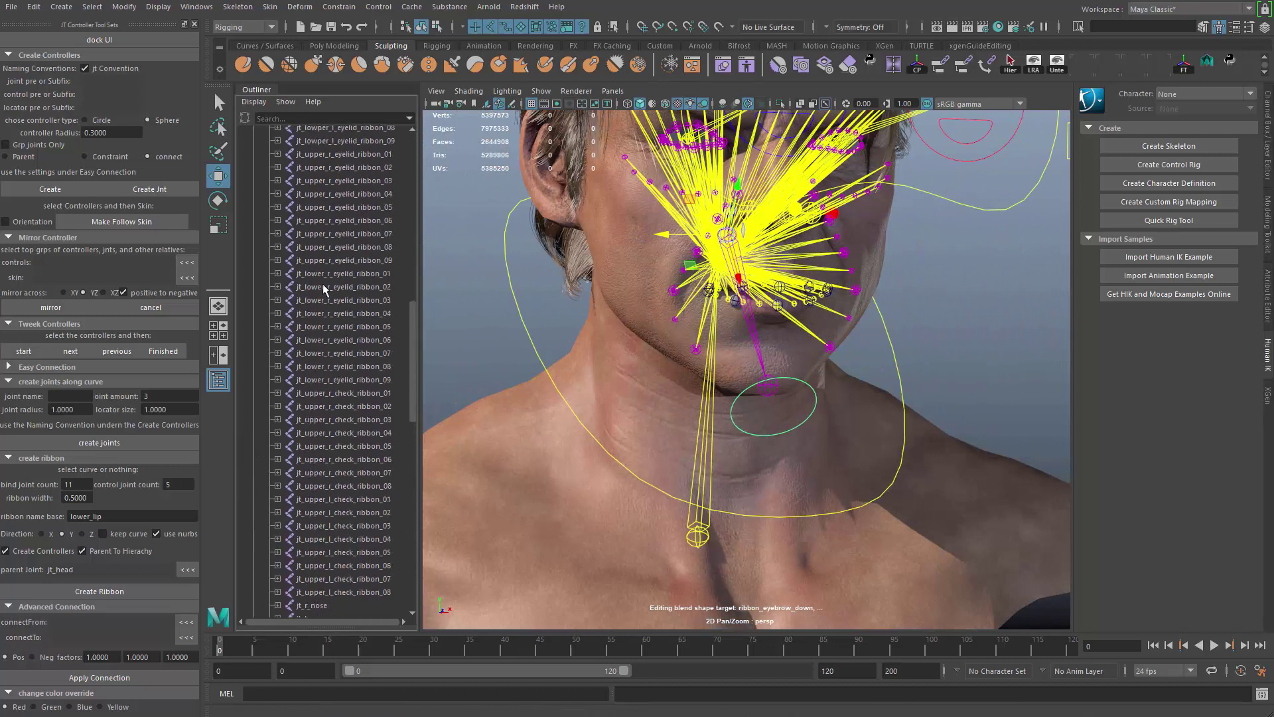
{"action": "scroll", "coordinate": [325, 358], "scroll_direction": "up", "scroll_amount": 15}
{"action": "left_click", "coordinate": [255, 225]}
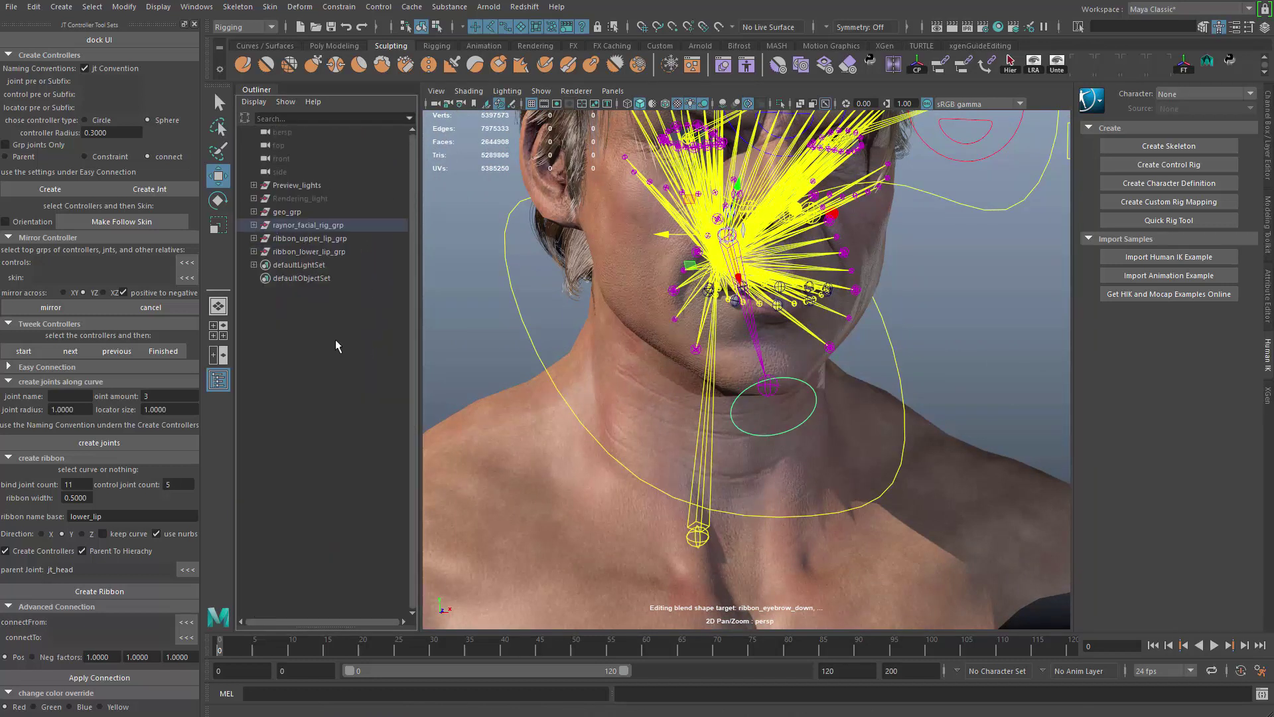
Expand both lip ribbon groups and isolate ac_ribbon_upper_lip_grp and ac_ribbon_lower_lip_grp in the viewport
{"action": "left_click", "coordinate": [332, 251]}
{"action": "key", "text": "f"}
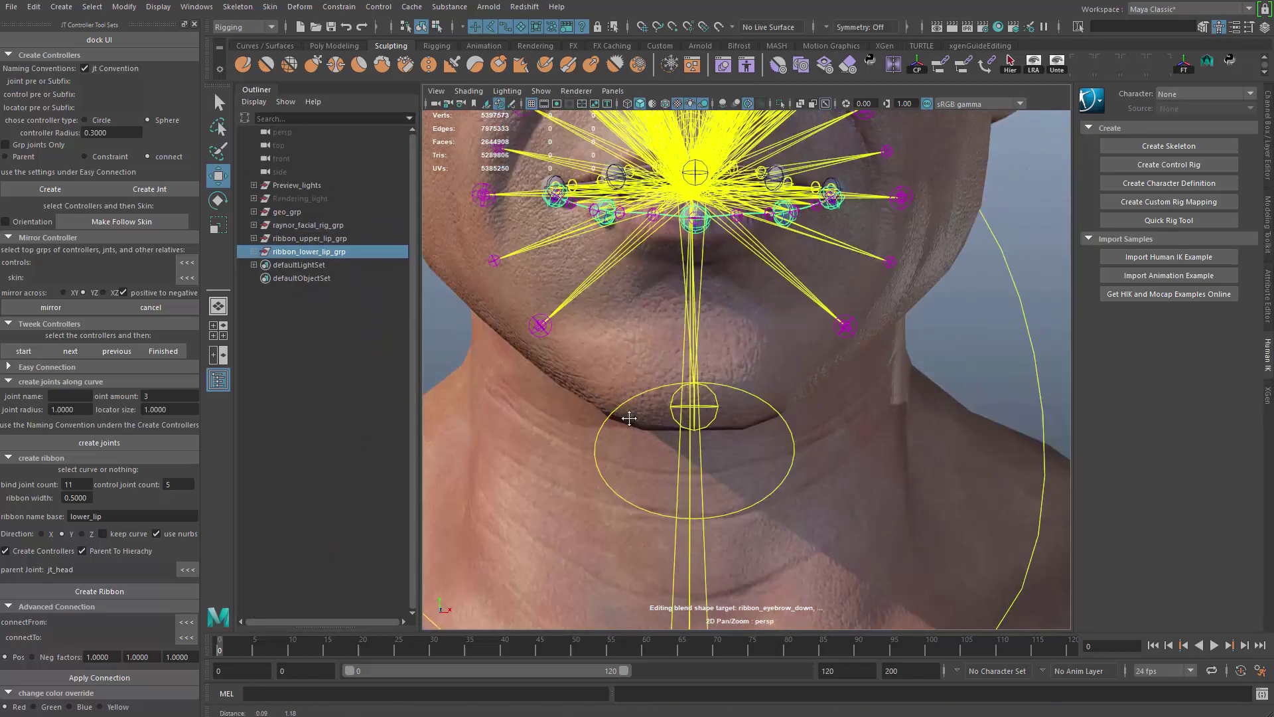
{"action": "left_click_drag", "start_coordinate": [642, 378], "coordinate": [705, 275], "text": "alt"}
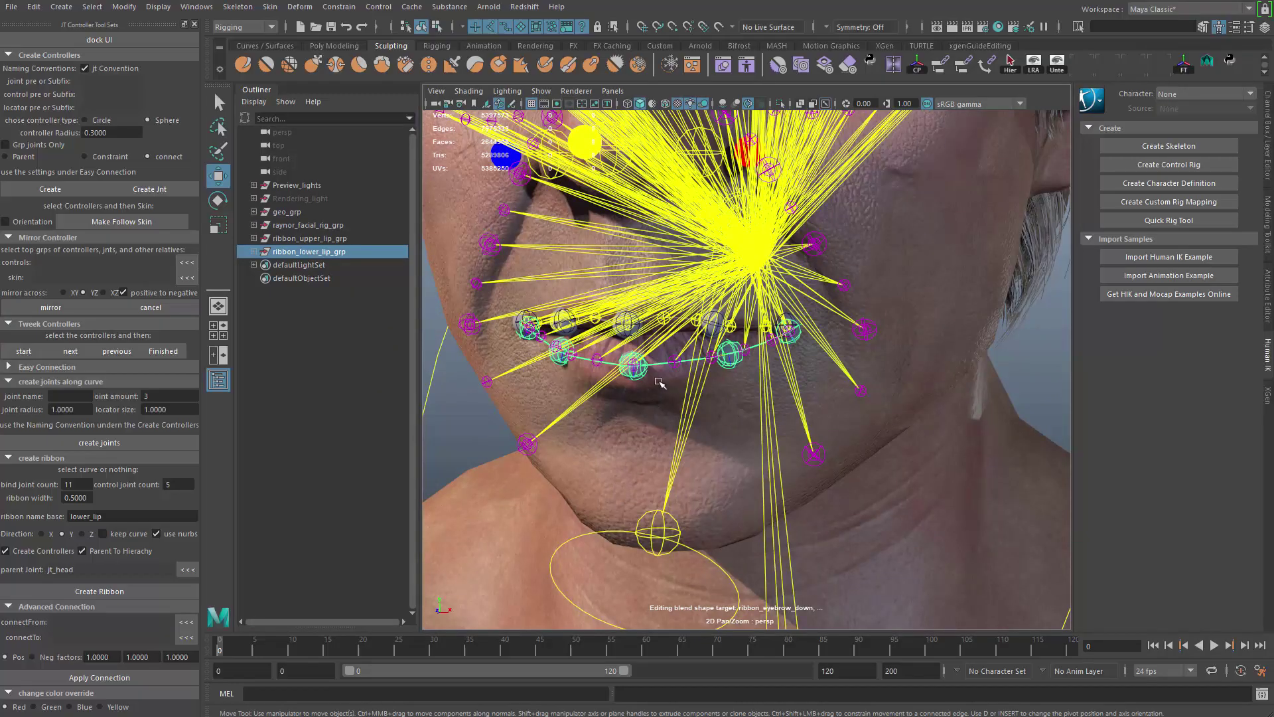
{"action": "left_click_drag", "start_coordinate": [659, 383], "coordinate": [597, 398], "text": "alt"}
{"action": "scroll", "coordinate": [597, 398], "scroll_direction": "up", "scroll_amount": 3}
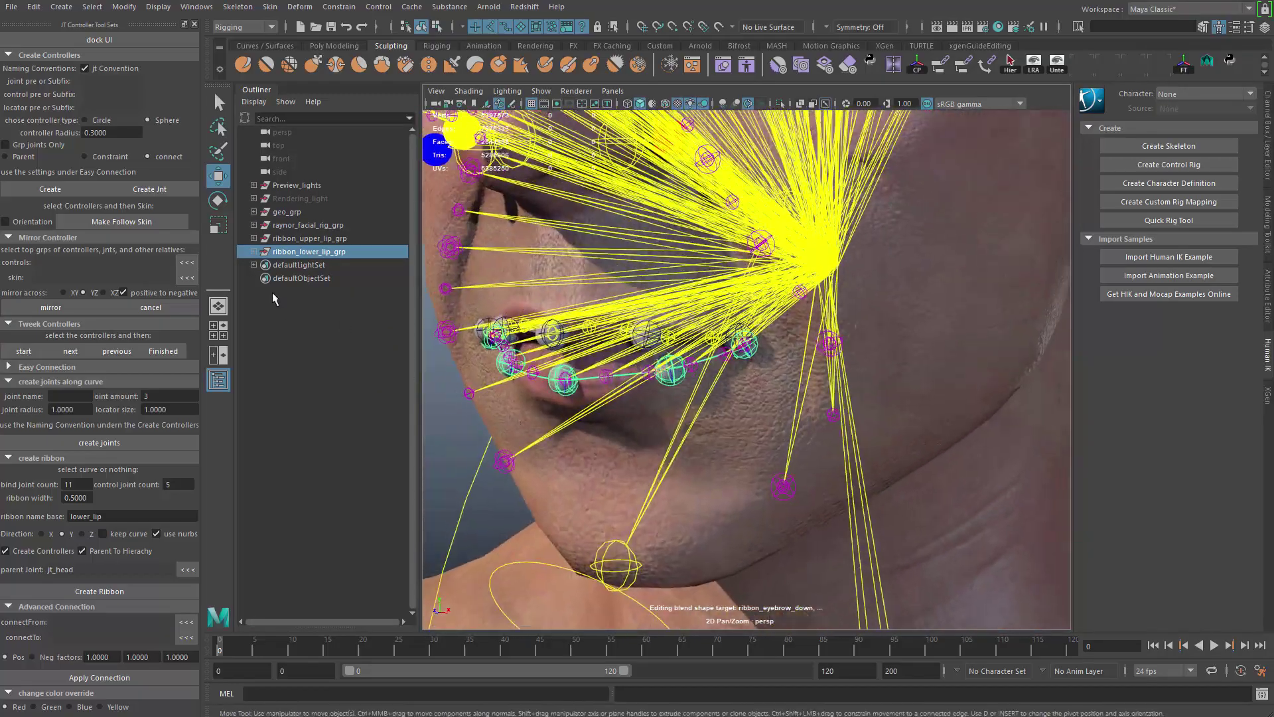
{"action": "left_click", "coordinate": [254, 252]}
{"action": "left_click", "coordinate": [254, 238]}
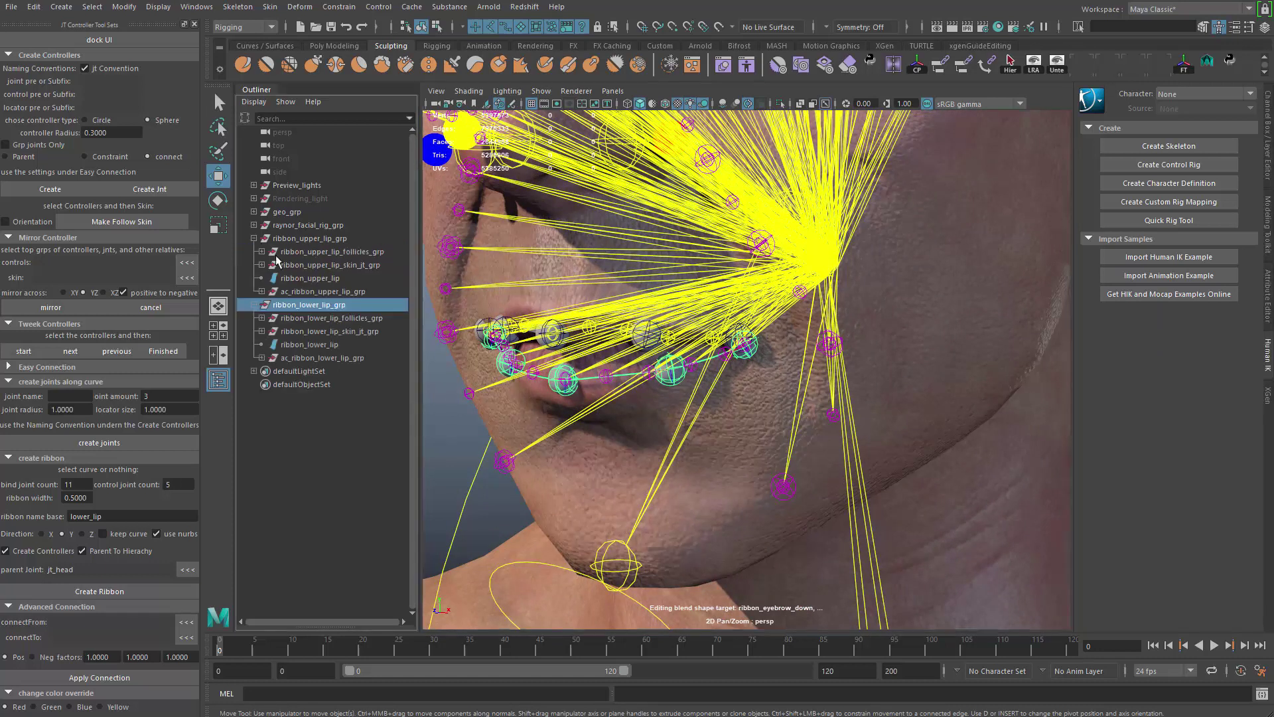
{"action": "key", "text": "Up"}
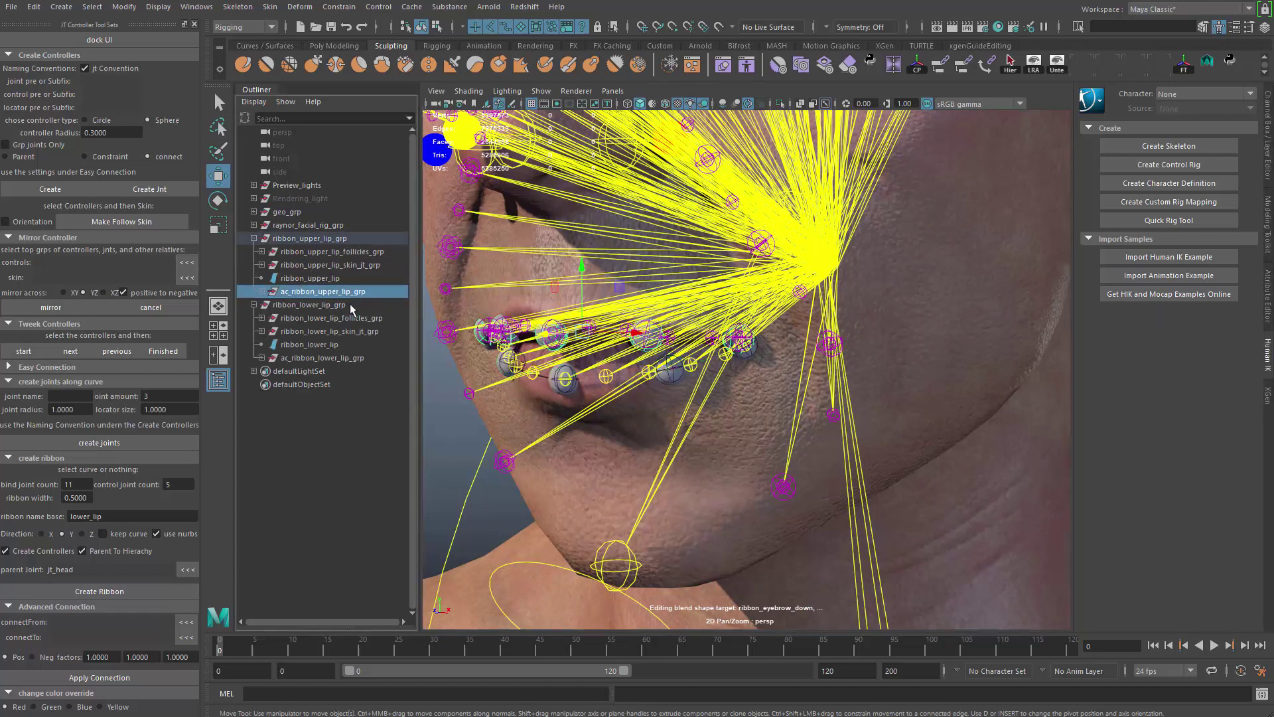
{"action": "left_click", "coordinate": [348, 358], "text": "ctrl"}
{"action": "key", "text": "f"}
{"action": "key", "text": "ctrl+1"}
Animate the five lower-lip controllers from their rest position at frame 0 to a lowered position at frame 20
{"action": "left_click", "coordinate": [558, 368]}
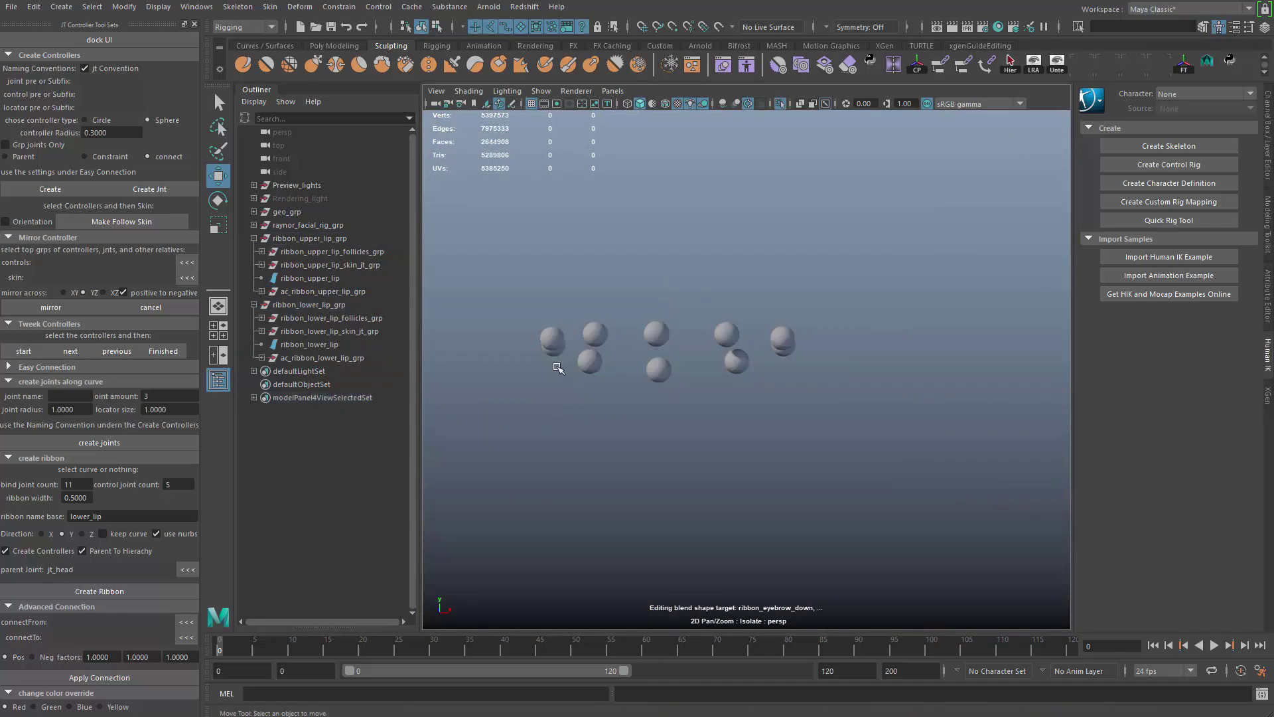
{"action": "left_click", "coordinate": [555, 353]}
{"action": "key", "text": "q"}
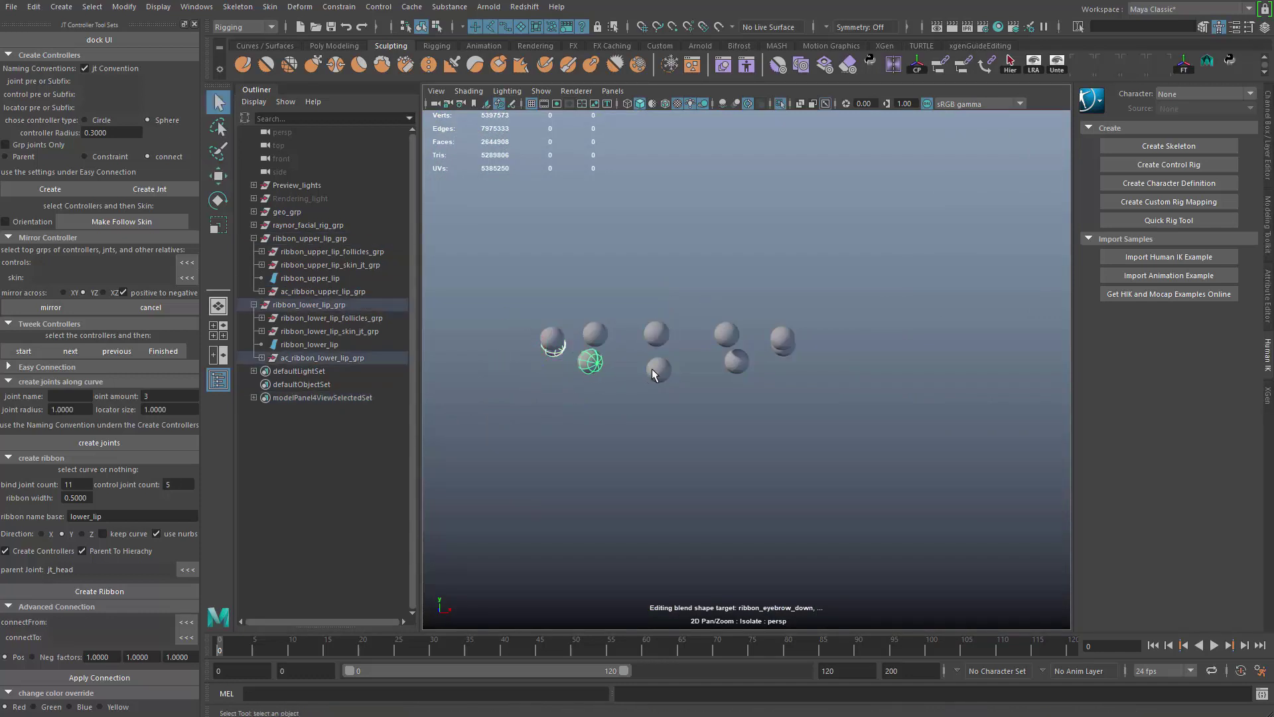
{"action": "left_click", "coordinate": [656, 369], "text": "shift"}
{"action": "left_click", "coordinate": [733, 364], "text": "shift"}
{"action": "left_click", "coordinate": [788, 346], "text": "shift"}
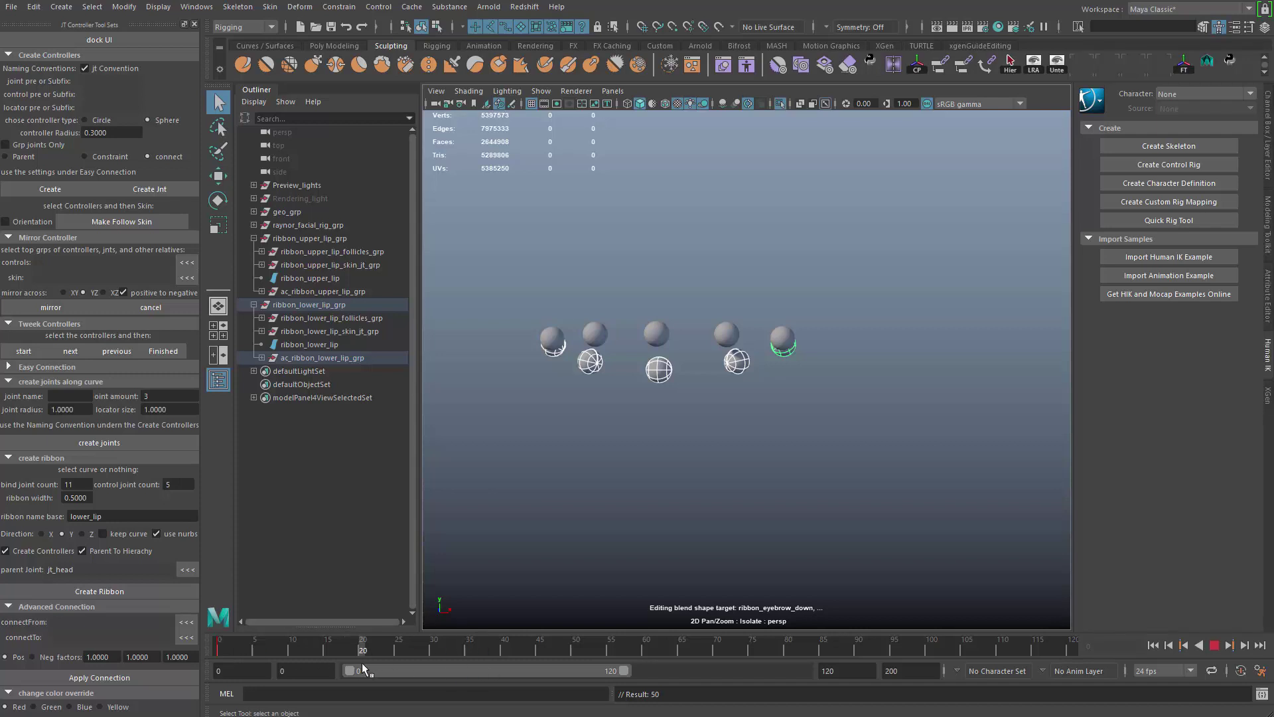
{"action": "key", "text": "w"}
{"action": "left_click_drag", "start_coordinate": [783, 379], "coordinate": [710, 378]}
{"action": "left_click_drag", "start_coordinate": [784, 288], "coordinate": [784, 378]}
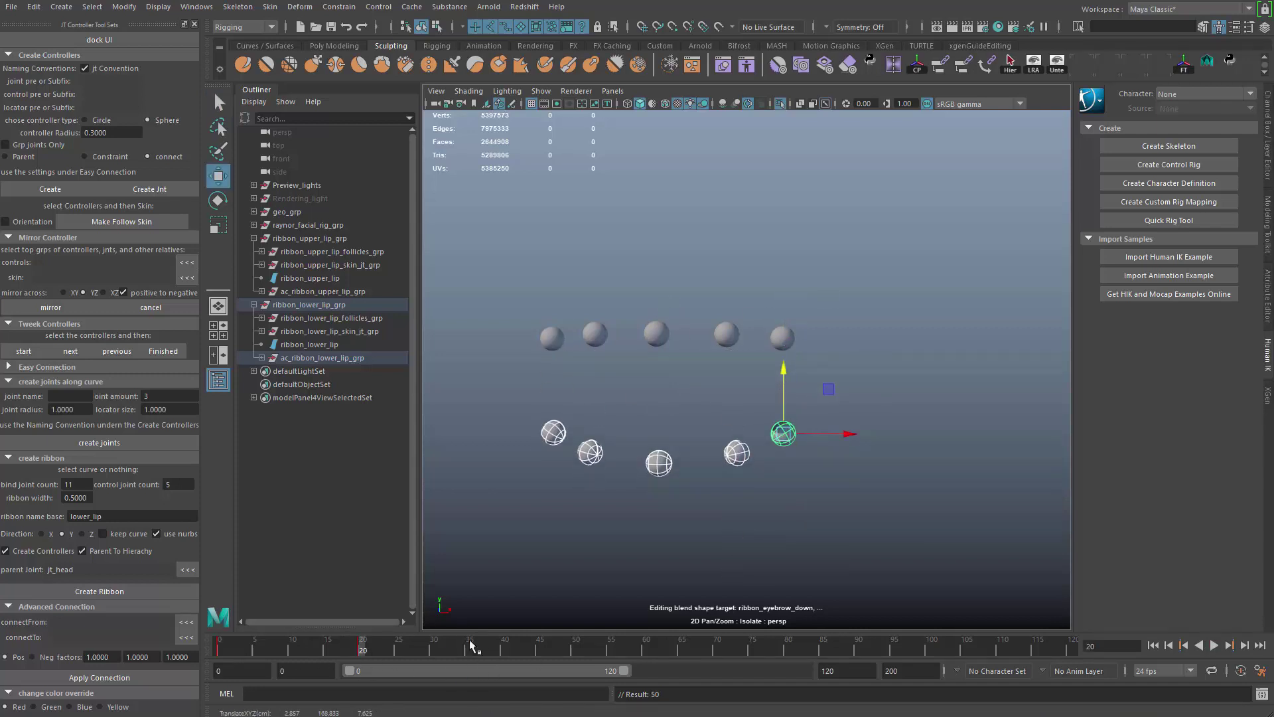
{"action": "key", "text": "alt+v"}
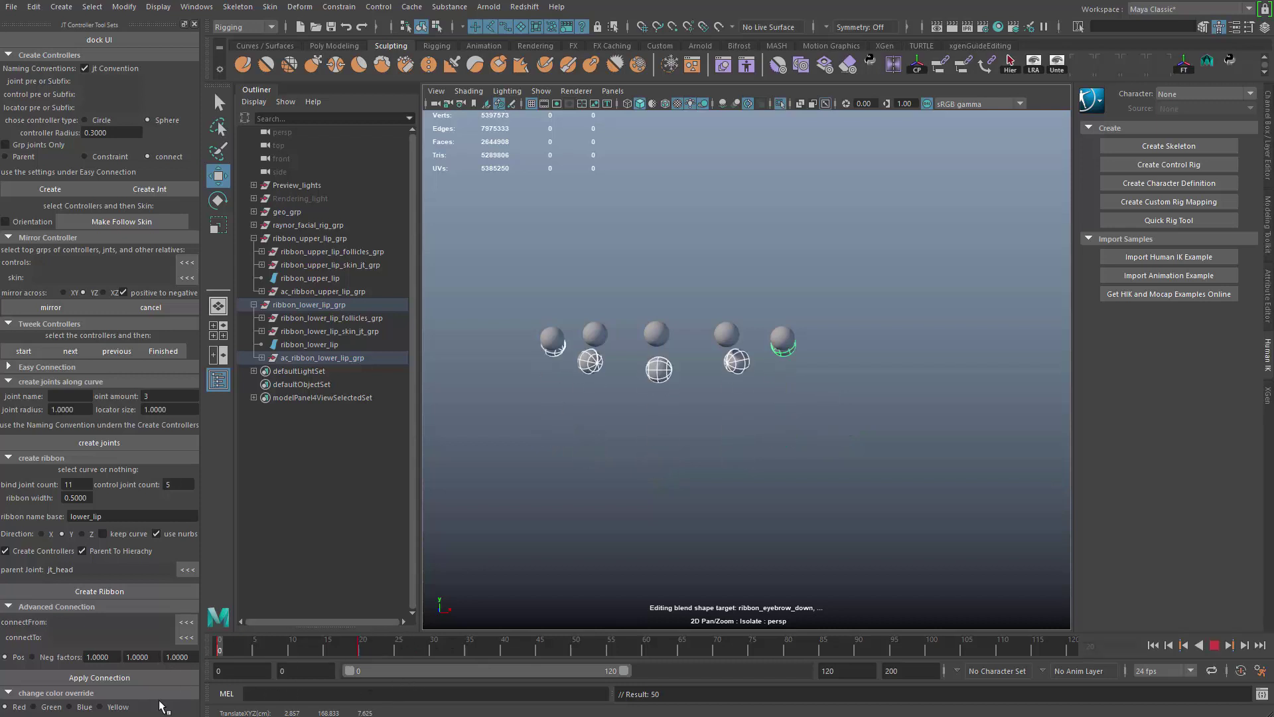
{"action": "left_click_drag", "start_coordinate": [401, 673], "coordinate": [364, 684]}
Animate the five upper-lip controllers from their rest position at frame 0 to a raised position at frame 20
{"action": "left_click_drag", "start_coordinate": [823, 239], "coordinate": [525, 350]}
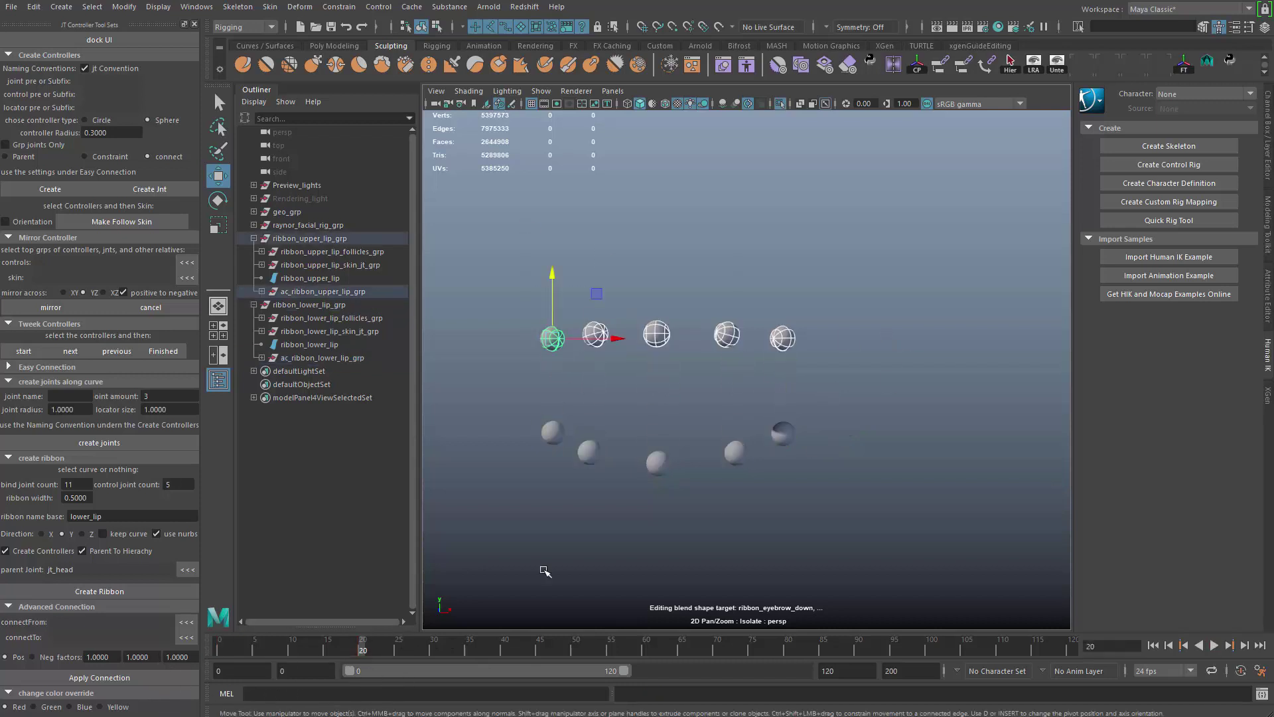
{"action": "mouse_move", "coordinate": [366, 653]}
{"action": "left_mouse_down"}
{"action": "mouse_move", "coordinate": [120, 667]}
{"action": "mouse_move", "coordinate": [230, 653]}
{"action": "left_mouse_up"}
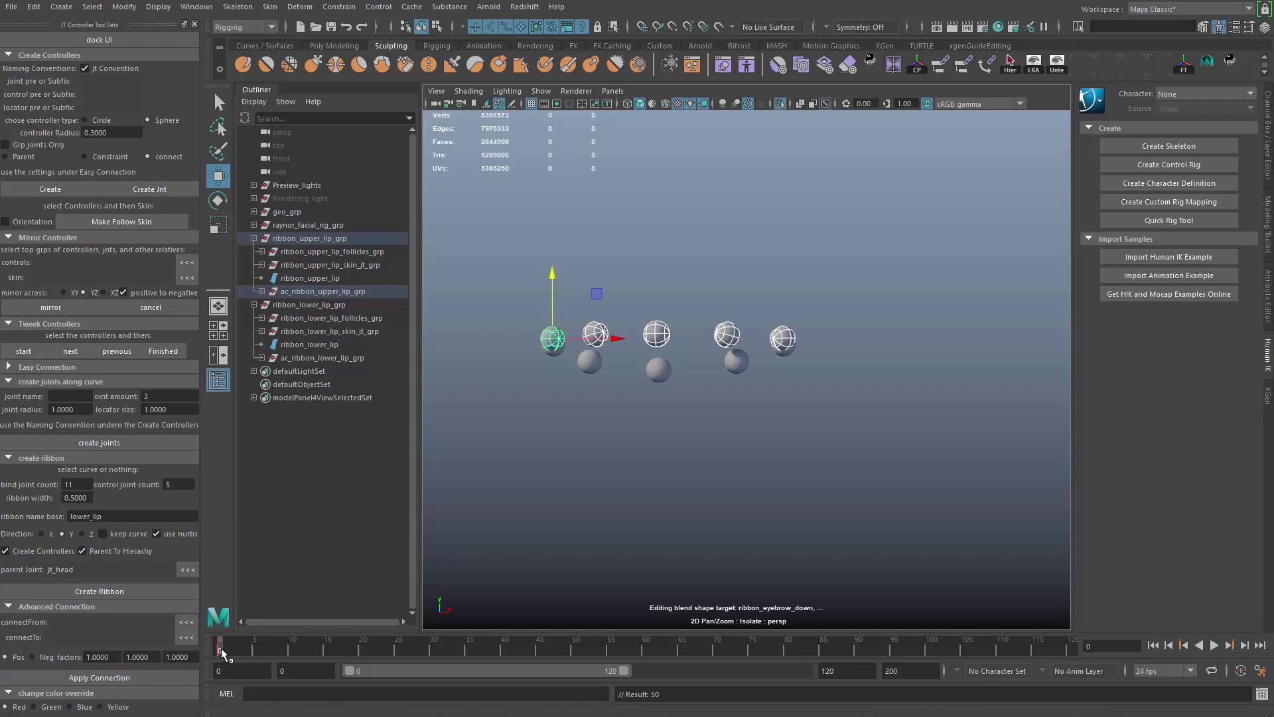
{"action": "key", "text": "alt+v"}
{"action": "left_click_drag", "start_coordinate": [566, 276], "coordinate": [567, 236]}
{"action": "key", "text": "alt+v"}
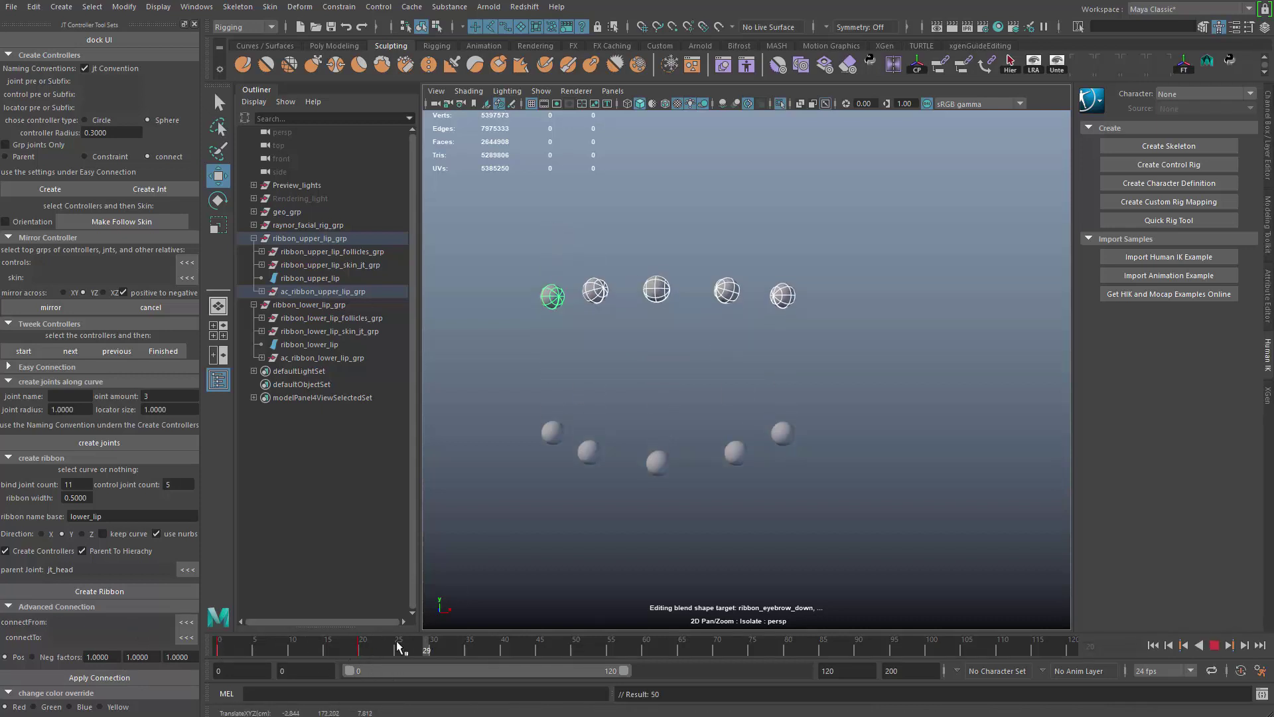
{"action": "left_click_drag", "start_coordinate": [408, 627], "coordinate": [154, 693]}
Exit isolation, return the timeline to frame 0 and hide ac_ribbon_upper_lip_grp and ac_ribbon_lower_lip_grp
{"action": "key", "text": "ctrl+1"}
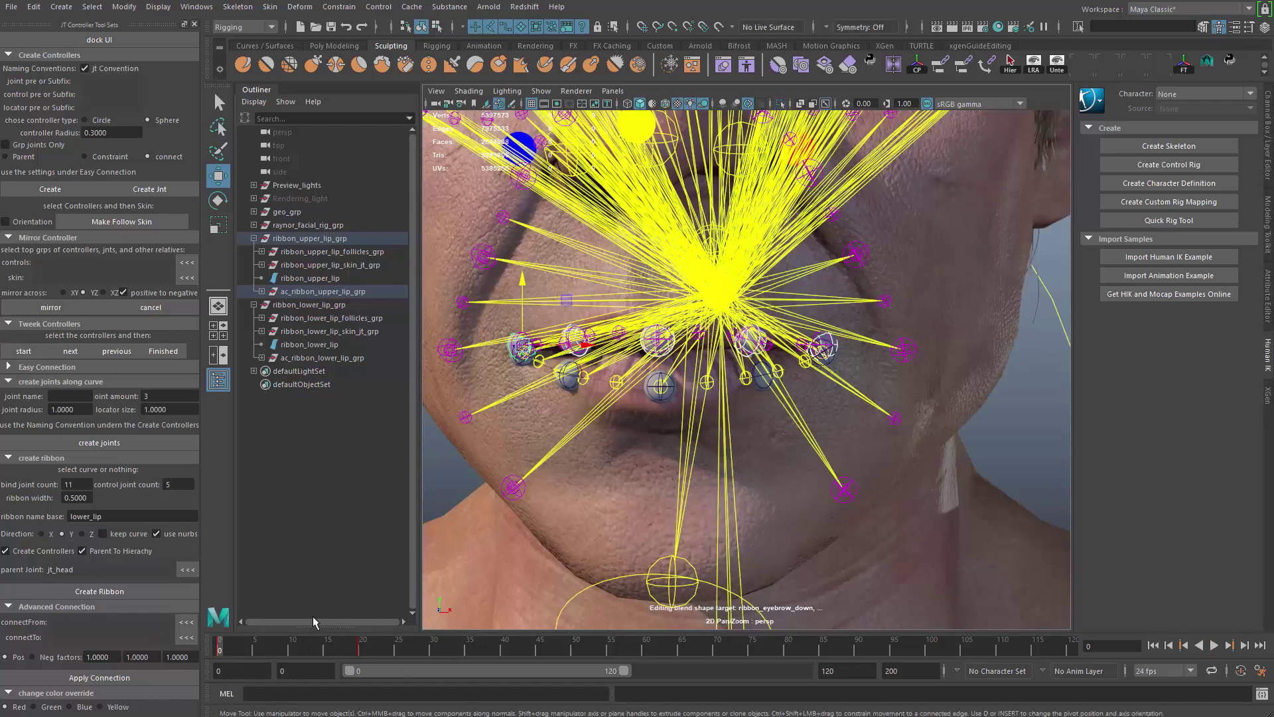
{"action": "left_click_drag", "start_coordinate": [230, 652], "coordinate": [162, 652]}
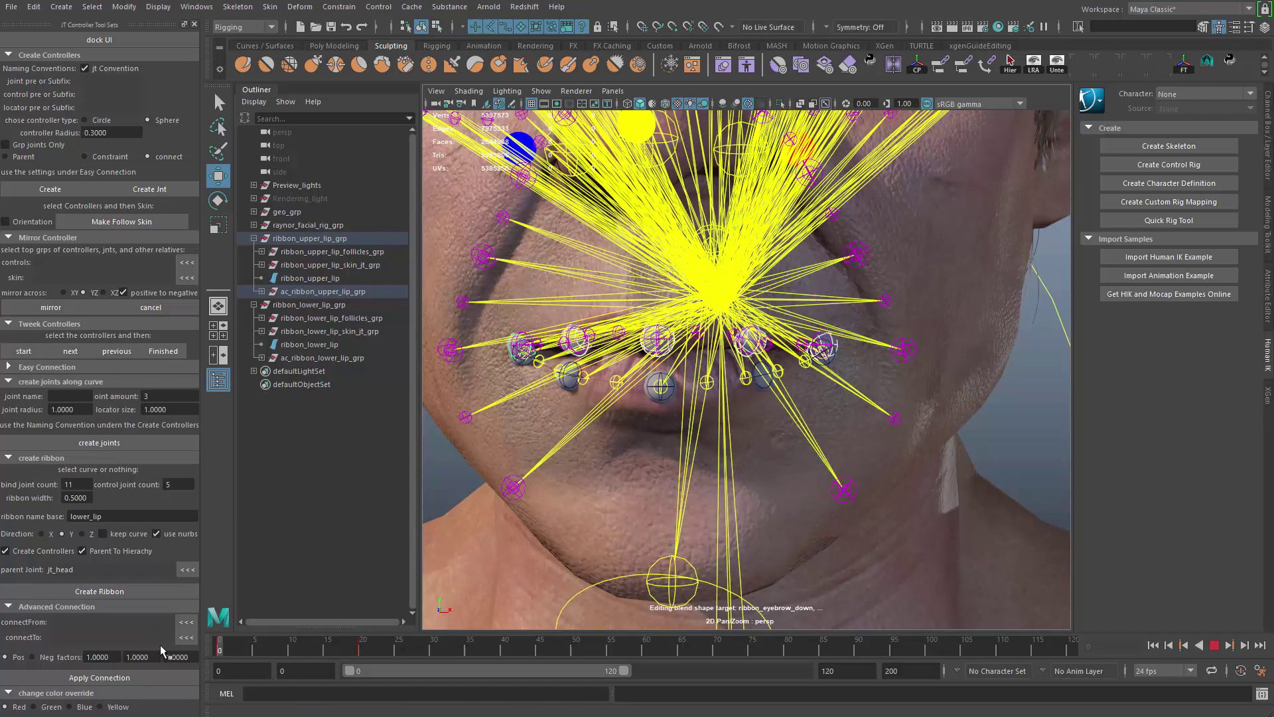
{"action": "middle_click_drag", "start_coordinate": [687, 349], "coordinate": [682, 401], "text": "alt"}
{"action": "right_click_drag", "start_coordinate": [682, 401], "coordinate": [559, 377], "text": "alt"}
{"action": "left_click", "coordinate": [325, 292]}
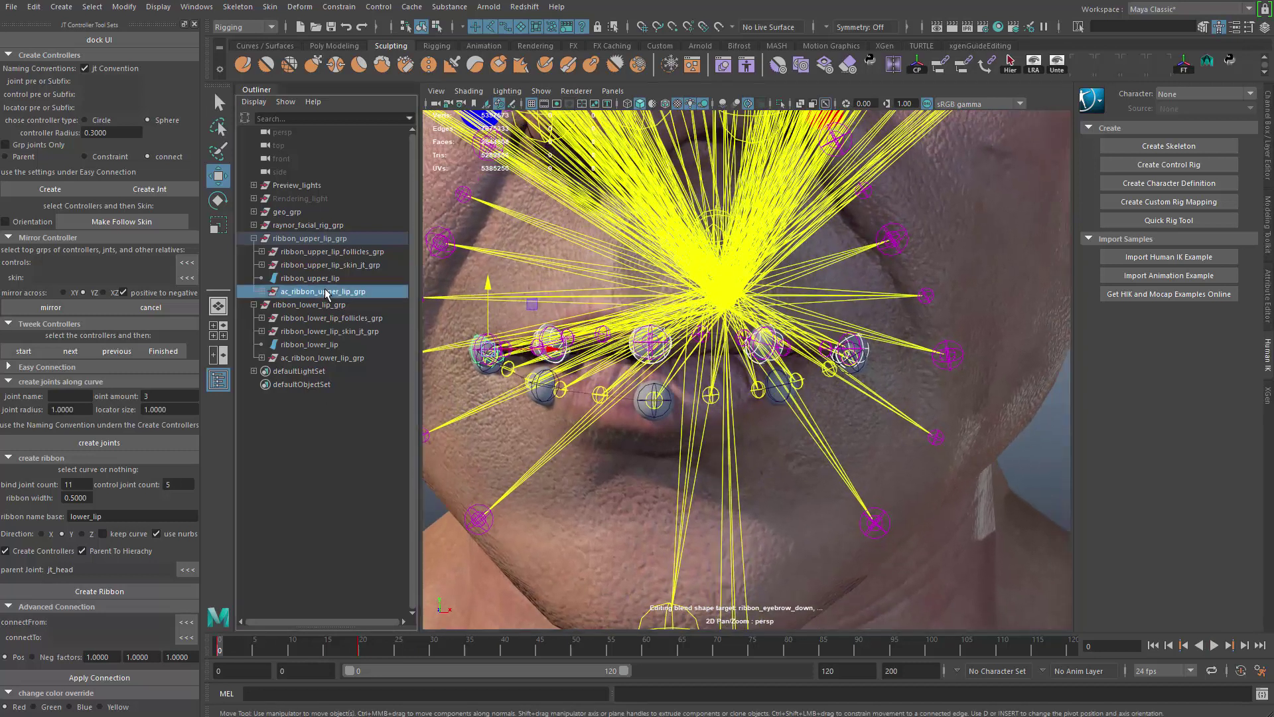
{"action": "left_click", "coordinate": [339, 358], "text": "ctrl"}
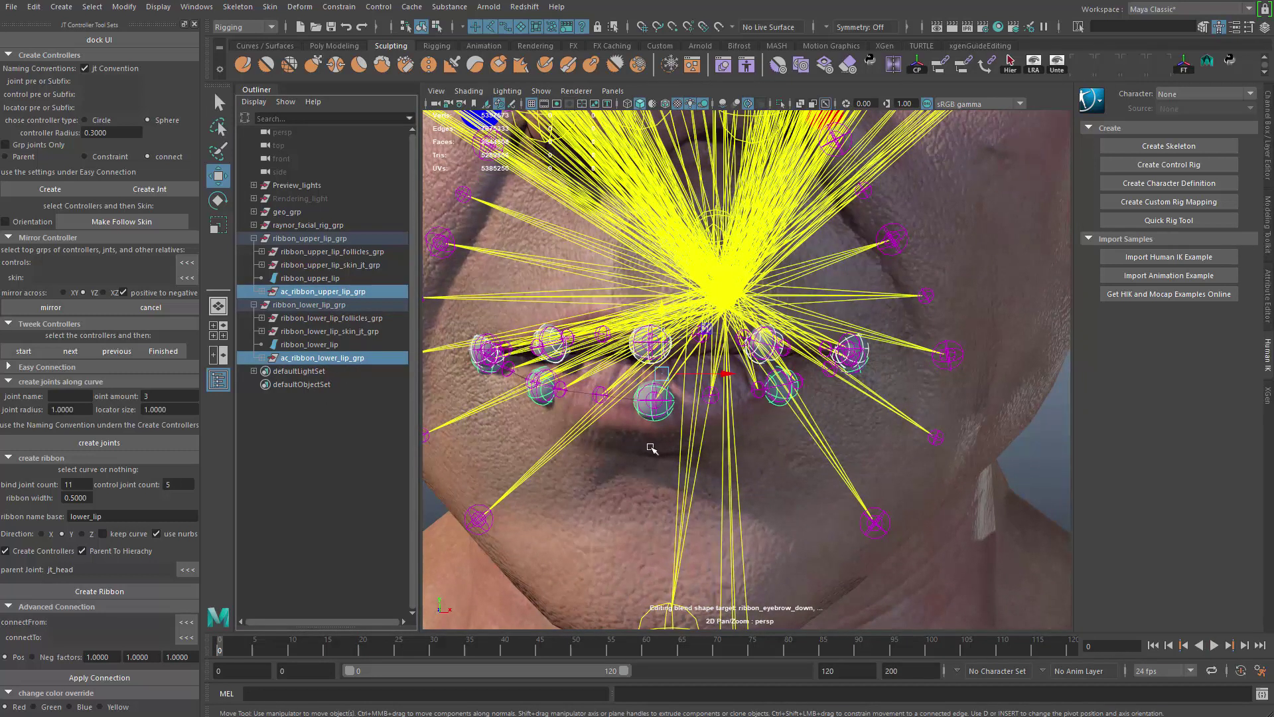
{"action": "key", "text": "ctrl+h"}
{"action": "scroll", "coordinate": [536, 413], "scroll_direction": "down", "scroll_amount": 2}
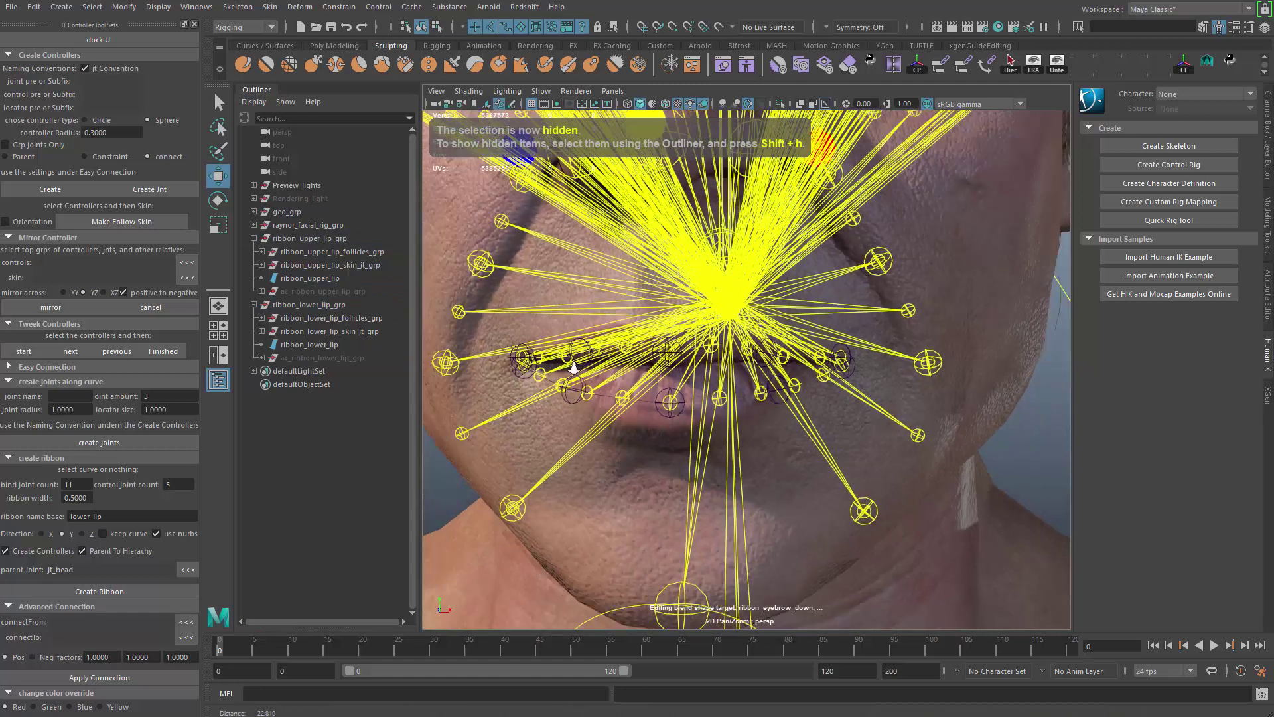
{"action": "scroll", "coordinate": [576, 438], "scroll_direction": "up", "scroll_amount": 2}
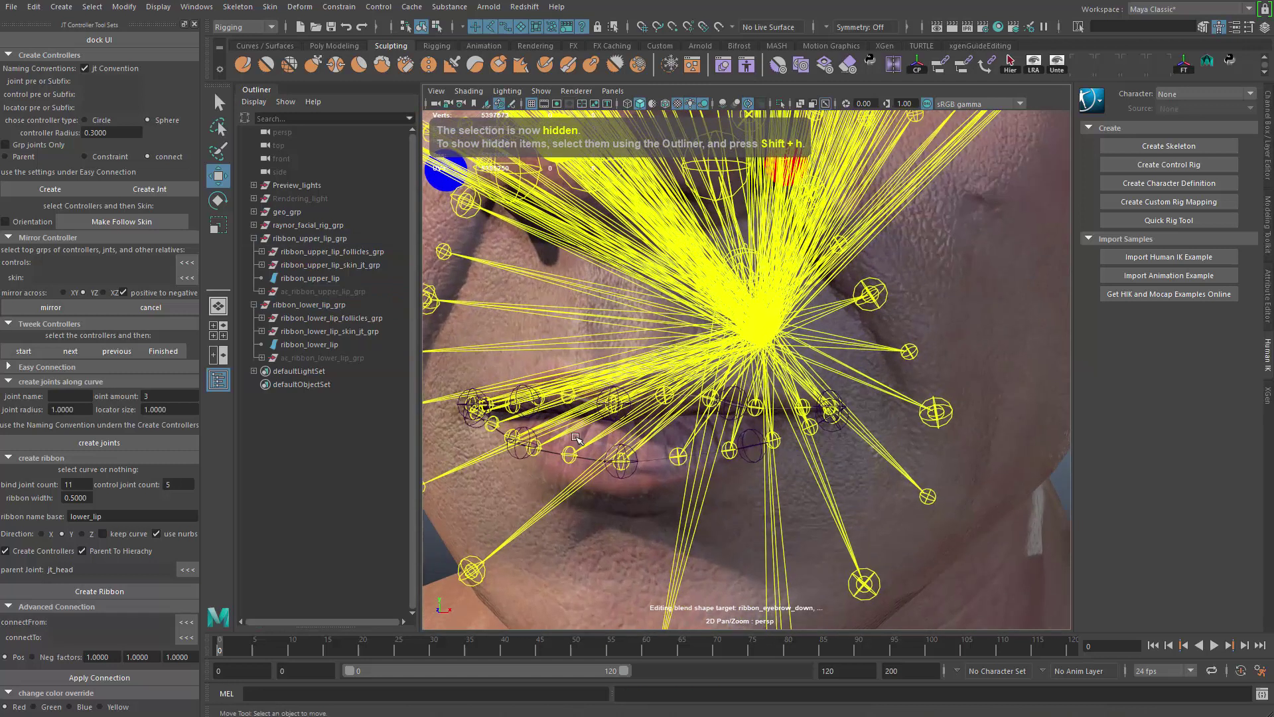
Hide the follicle groups, skin joint groups and ribbon surfaces of both the upper-lip and lower-lip ribbons
{"action": "left_click", "coordinate": [332, 318]}
{"action": "left_click", "coordinate": [330, 345], "text": "shift"}
{"action": "left_click", "coordinate": [335, 278], "text": "ctrl"}
{"action": "left_click", "coordinate": [332, 251], "text": "shift"}
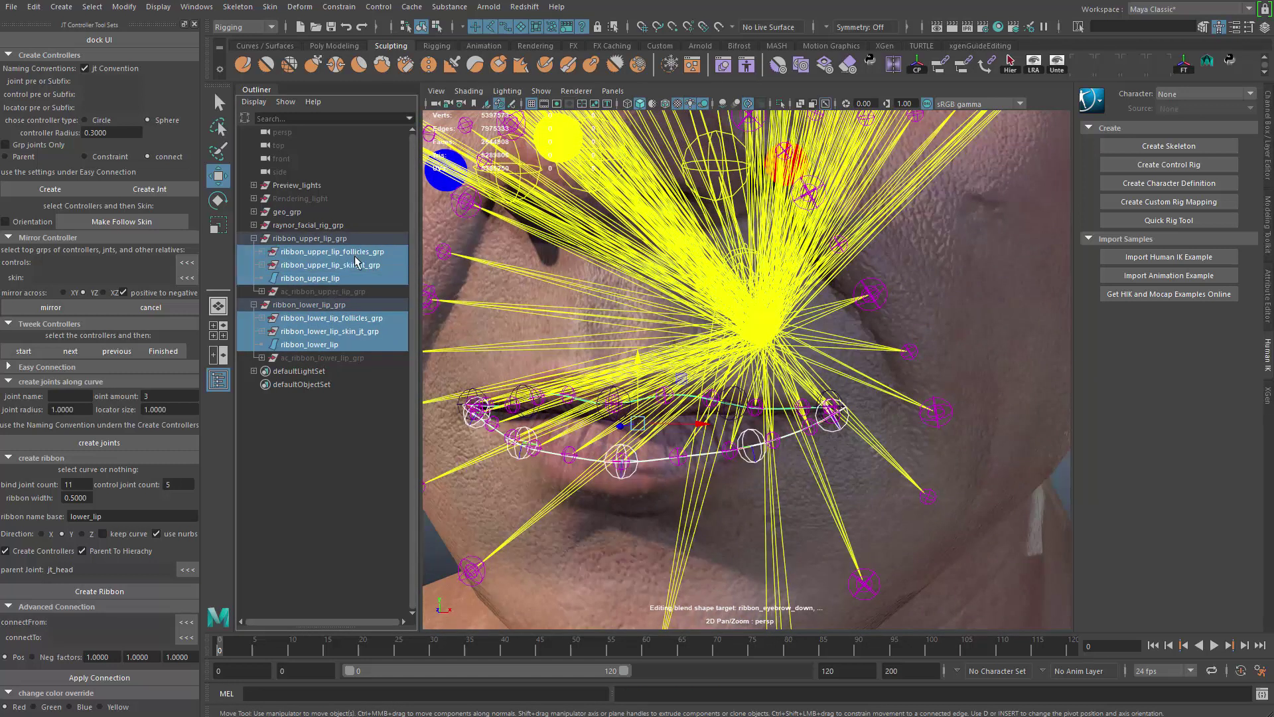
{"action": "key", "text": "ctrl+h"}
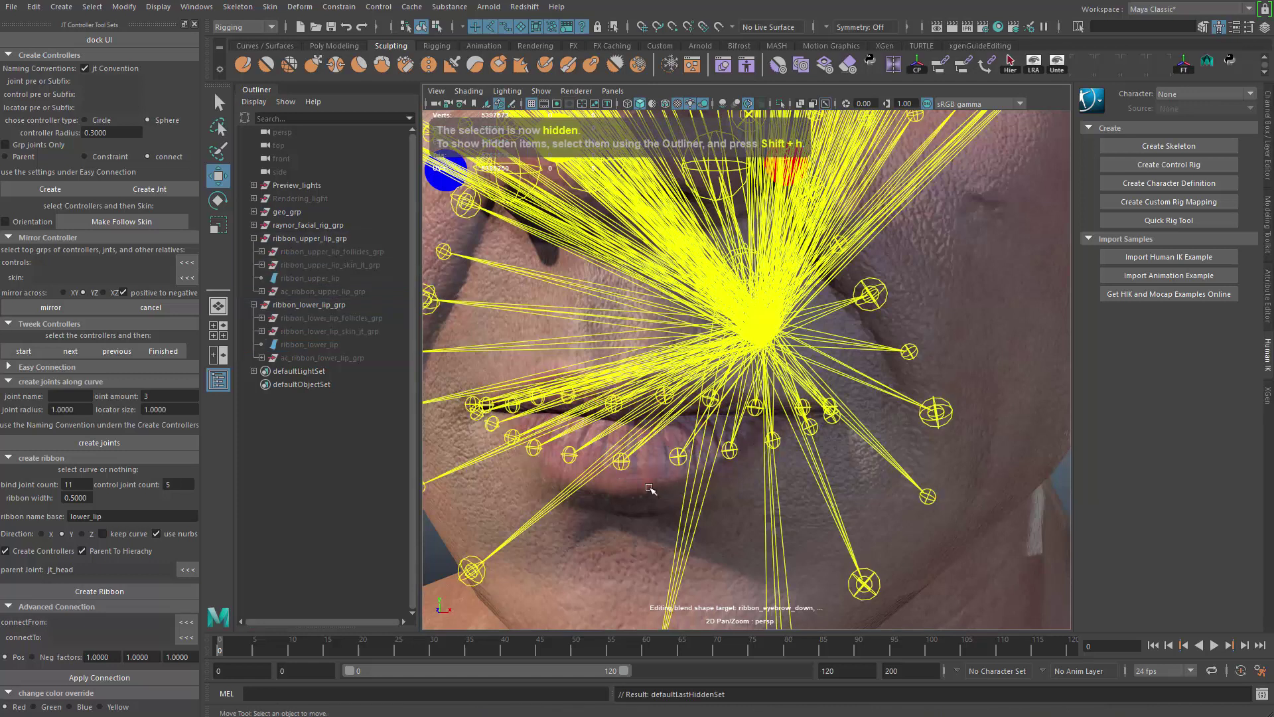
Reveal the lip ribbon joints in the Outliner hierarchy and select jt_lower_lip_ribbon_11
{"action": "left_click", "coordinate": [625, 464]}
{"action": "right_click_drag", "start_coordinate": [625, 463], "coordinate": [489, 455], "text": "alt"}
{"action": "key", "text": "f"}
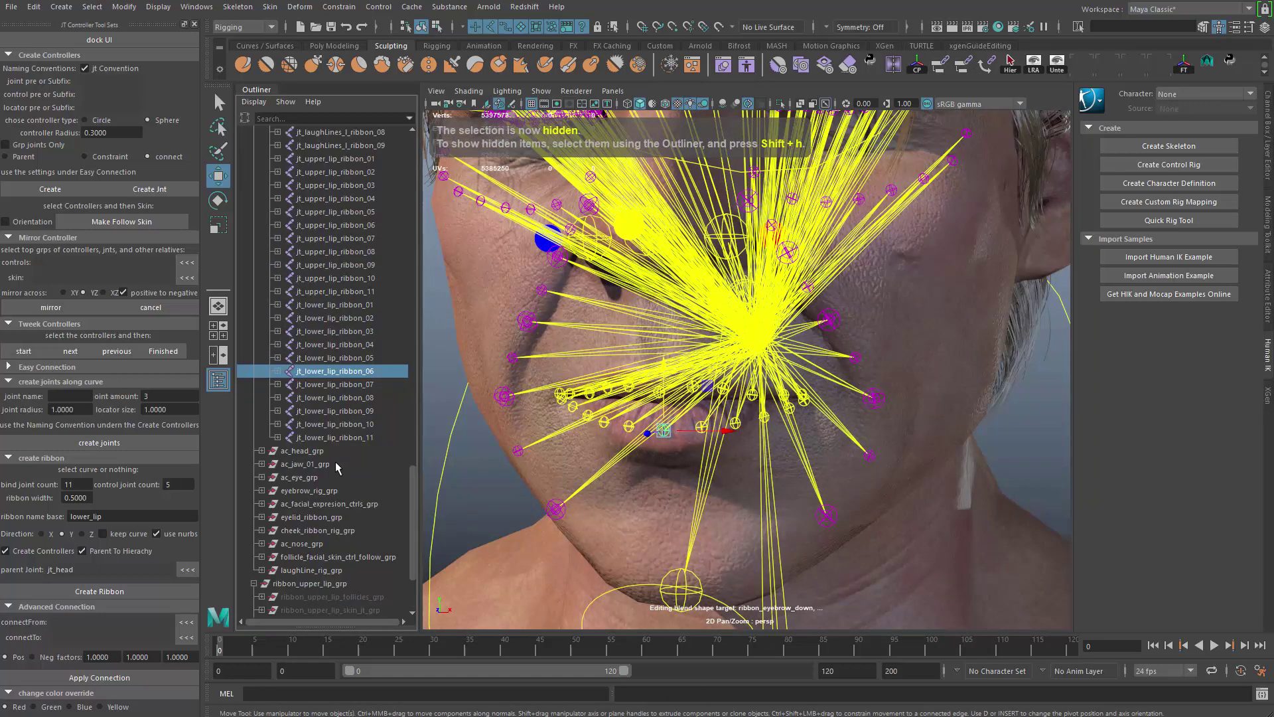
{"action": "left_click", "coordinate": [350, 437]}
{"action": "middle_click_drag", "start_coordinate": [584, 393], "coordinate": [589, 282], "text": "alt"}
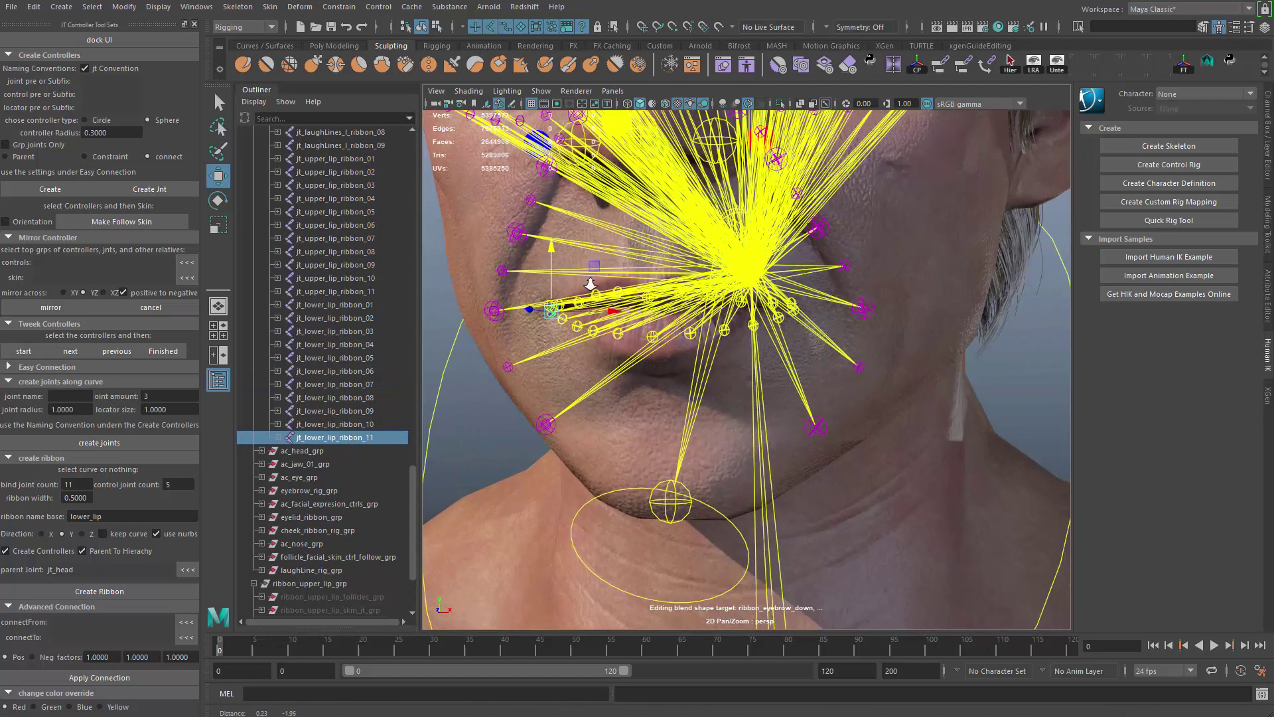
Isolate the head mesh and select edge loops running around the mouth through the upper and lower lips
{"action": "right_click_drag", "start_coordinate": [588, 283], "coordinate": [630, 393], "text": "alt"}
{"action": "left_click", "coordinate": [638, 394]}
{"action": "key", "text": "ctrl+1"}
{"action": "middle_click_drag", "start_coordinate": [623, 359], "coordinate": [644, 383], "text": "alt"}
{"action": "right_click_drag", "start_coordinate": [611, 312], "coordinate": [648, 355], "text": "alt"}
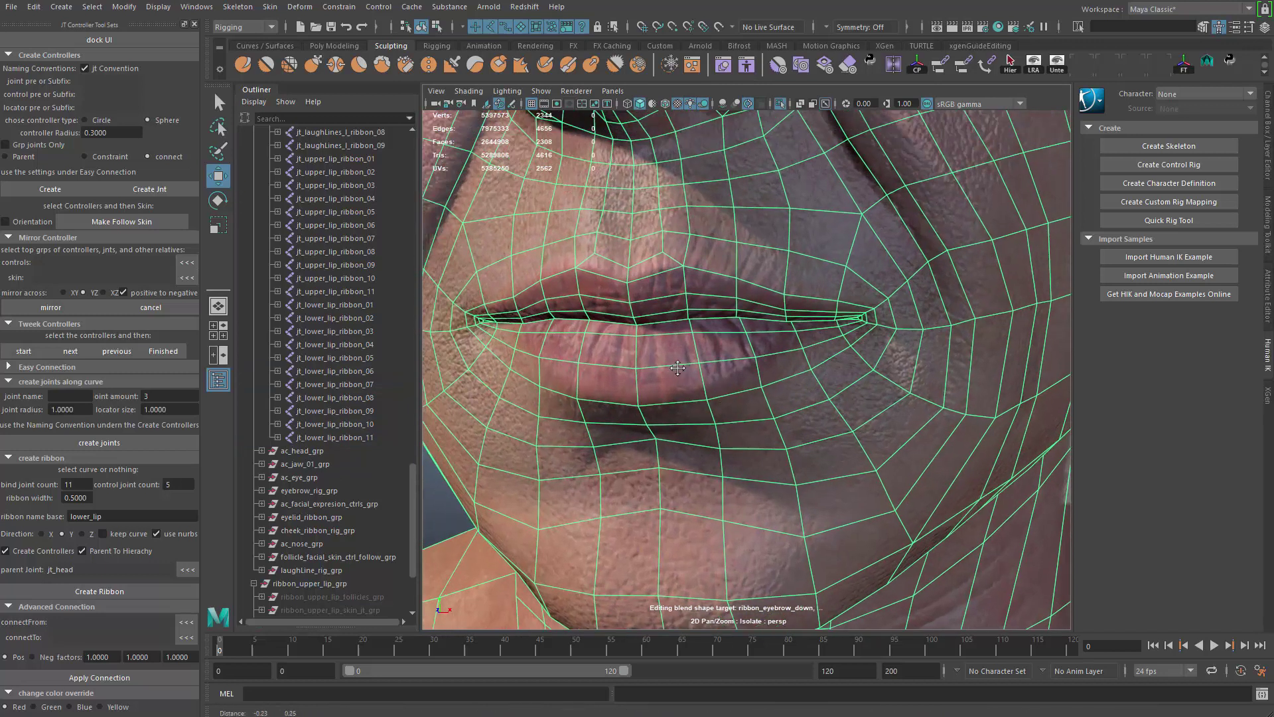
{"action": "middle_click_drag", "start_coordinate": [648, 358], "coordinate": [673, 361], "text": "alt"}
{"action": "key", "text": "q"}
{"action": "right_click_drag", "start_coordinate": [686, 341], "coordinate": [688, 276]}
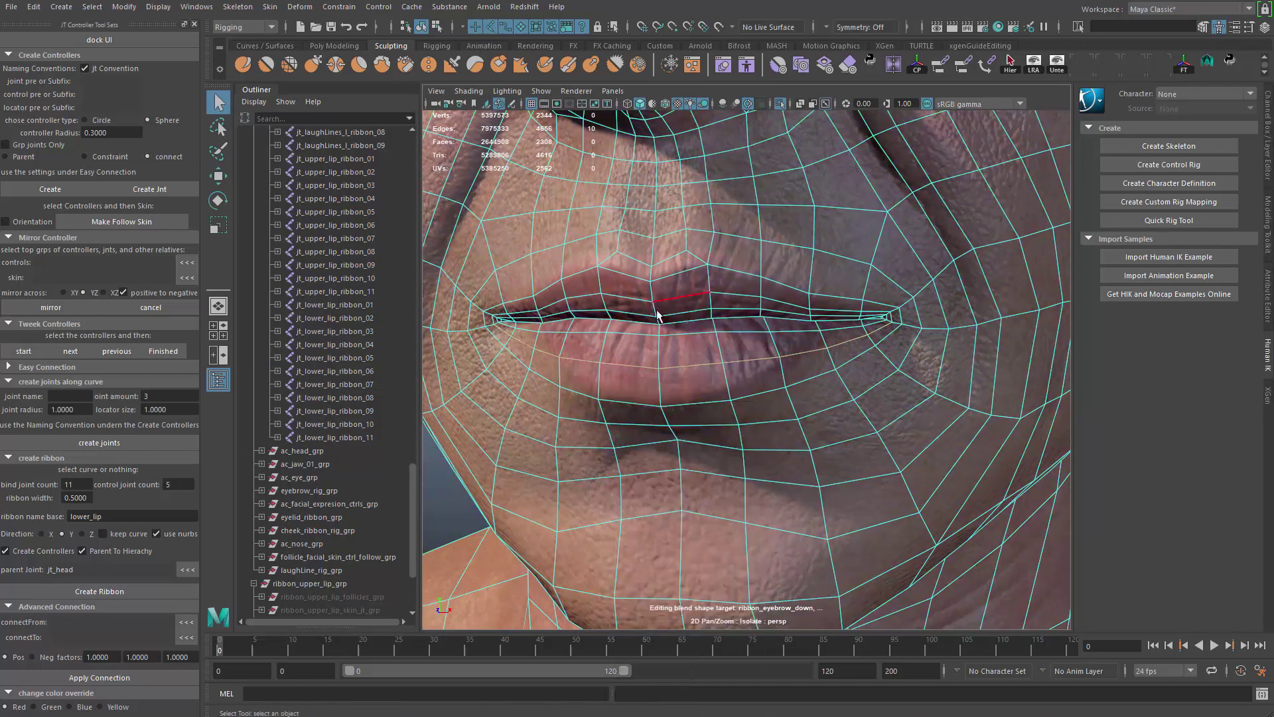
{"action": "double_click", "coordinate": [678, 297], "text": "shift"}
{"action": "right_click_drag", "start_coordinate": [739, 336], "coordinate": [707, 312], "text": "alt"}
{"action": "left_click_drag", "start_coordinate": [723, 292], "coordinate": [697, 280], "text": "alt"}
{"action": "right_click_drag", "start_coordinate": [696, 281], "coordinate": [745, 309], "text": "alt"}
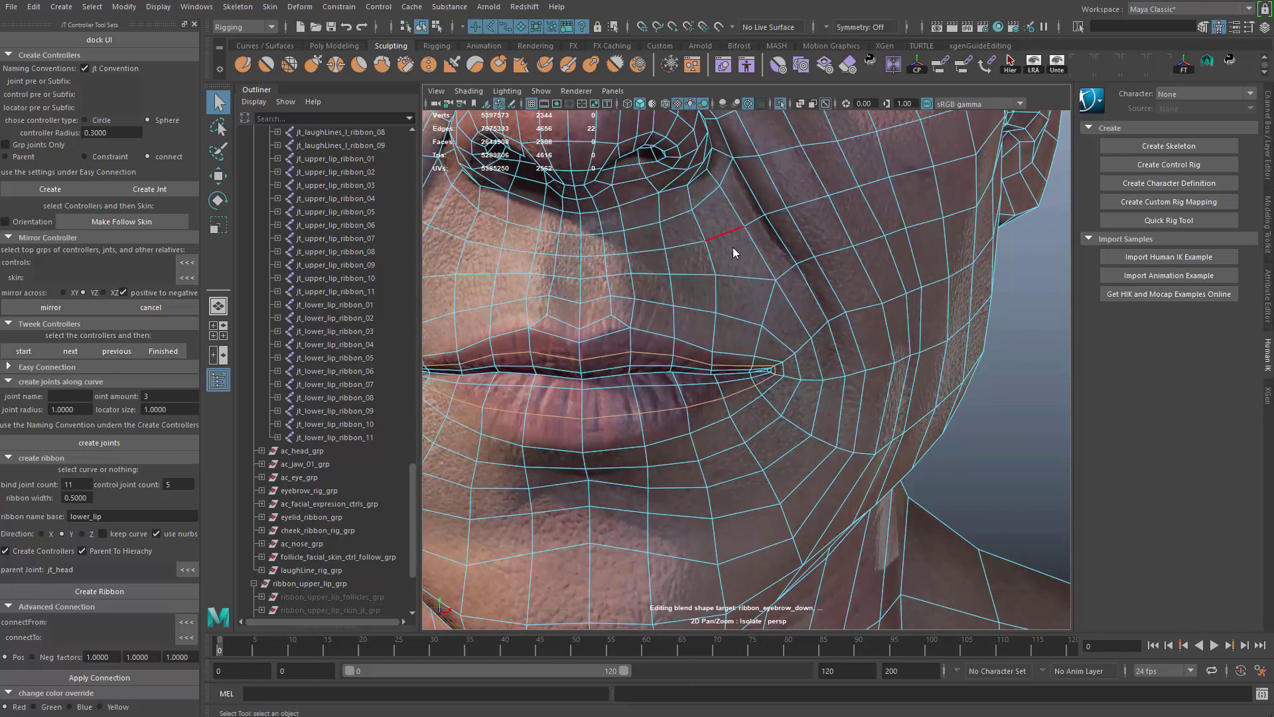
Convert the lip edge selection to faces and grow it four times to cover the area around the mouth
{"action": "right_click_drag", "start_coordinate": [733, 247], "coordinate": [761, 319], "text": "ctrl"}
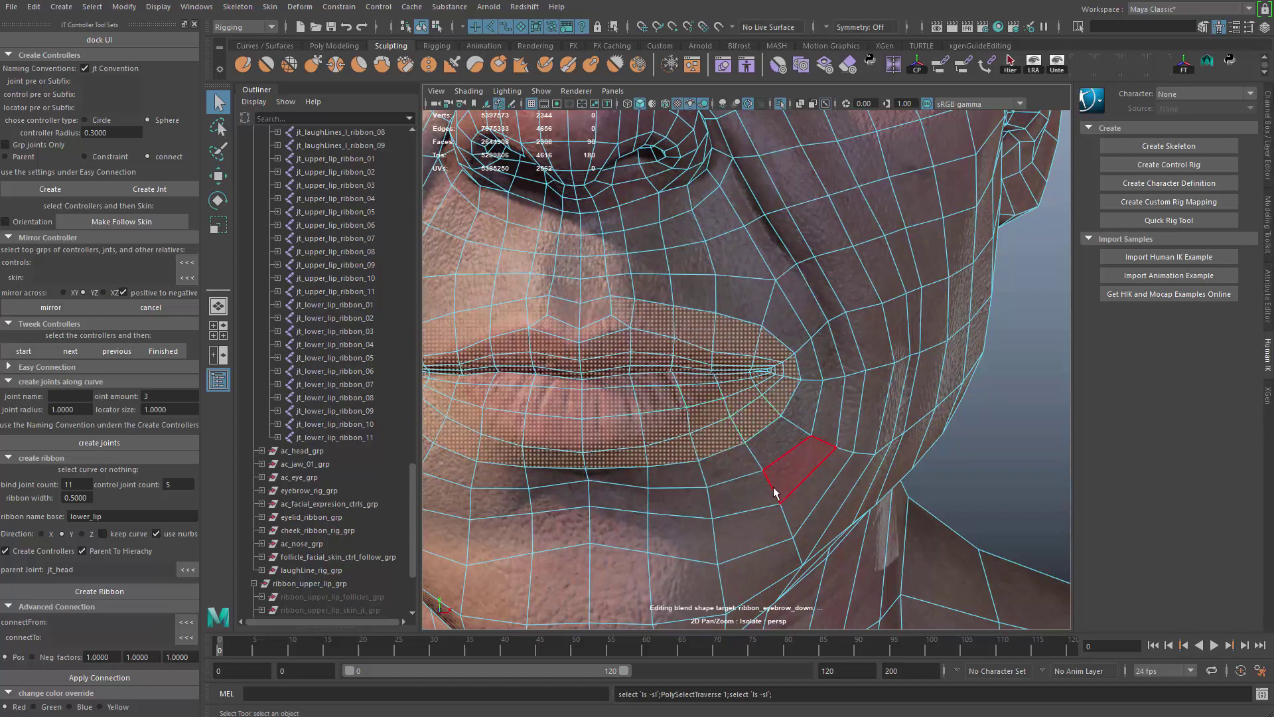
{"action": "key", "text": "shift+period"}
{"action": "key", "text": "shift+period"}
{"action": "key", "text": "shift+period"}
{"action": "key", "text": "shift+period"}
{"action": "right_click_drag", "start_coordinate": [774, 492], "coordinate": [649, 268], "text": "alt"}
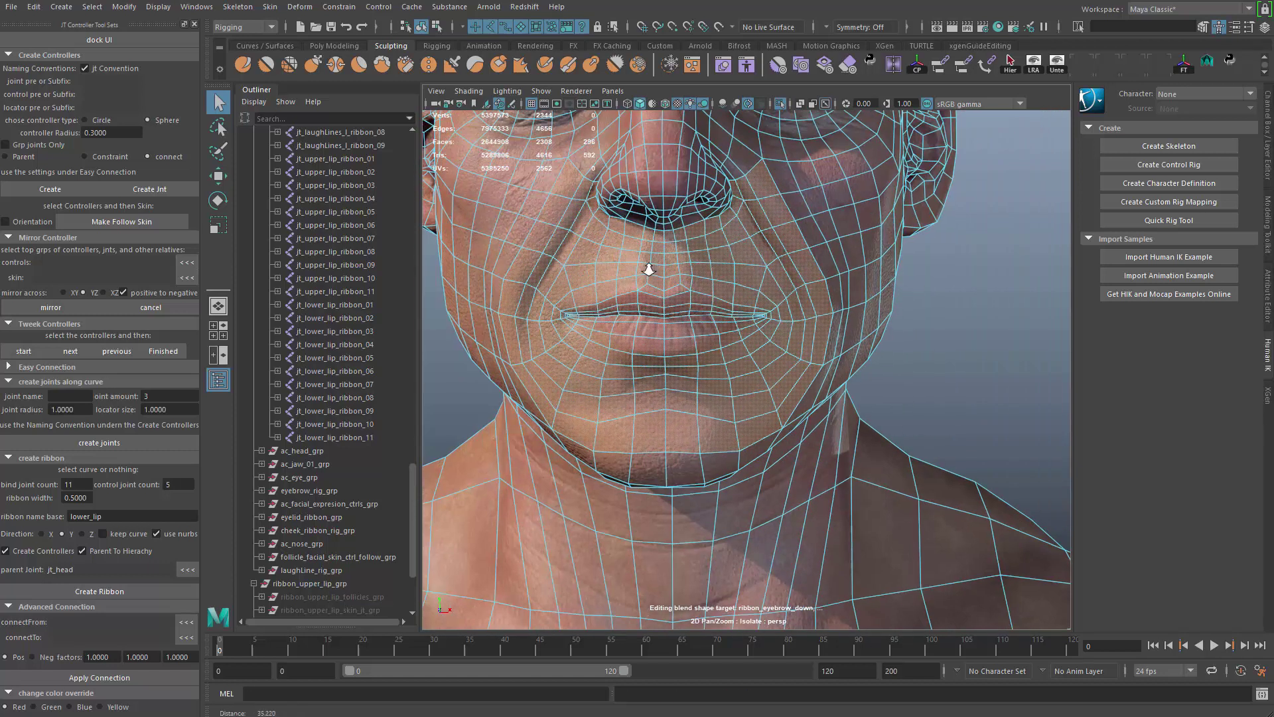
{"action": "left_click_drag", "start_coordinate": [649, 269], "coordinate": [686, 379], "text": "alt"}
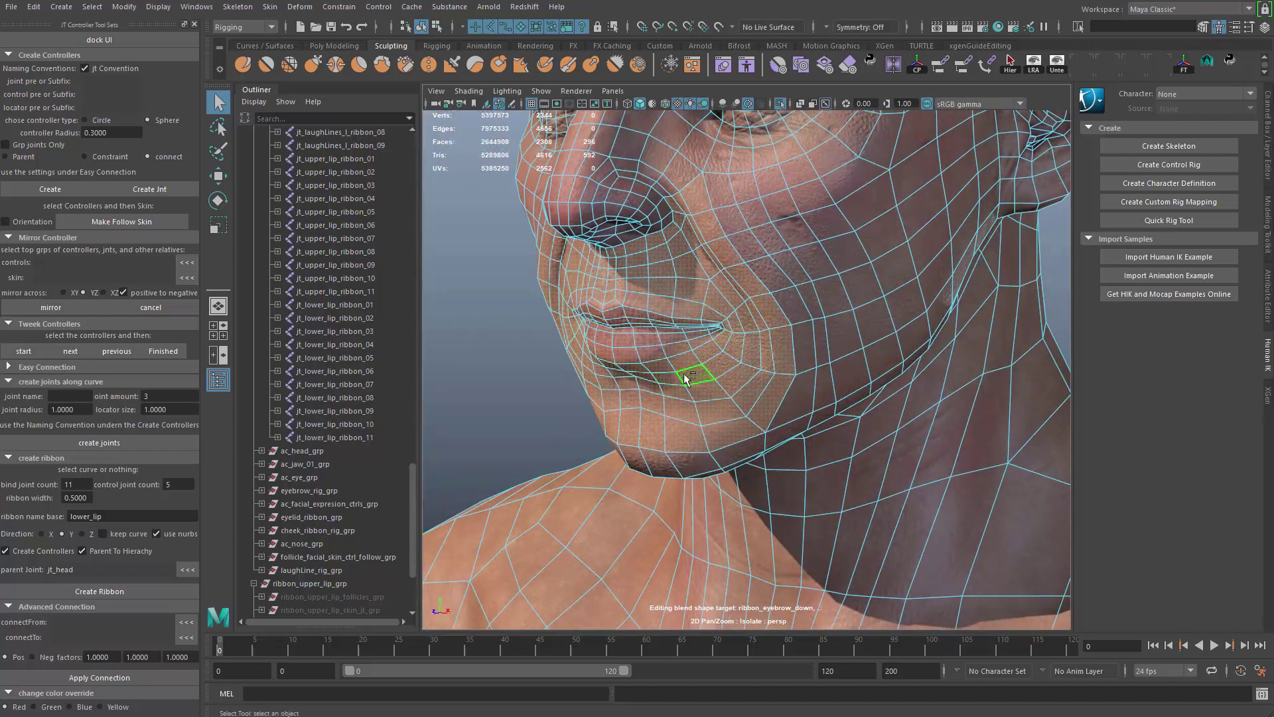
Isolate the selected mouth faces, leaving out the rearmost ring of faces inside the mouth
{"action": "key", "text": "ctrl+1"}
{"action": "left_click_drag", "start_coordinate": [807, 358], "coordinate": [800, 384], "text": "alt"}
{"action": "key", "text": "ctrl+1"}
{"action": "left_click_drag", "start_coordinate": [796, 337], "coordinate": [624, 392], "text": "alt"}
{"action": "middle_click_drag", "start_coordinate": [623, 391], "coordinate": [638, 440], "text": "alt"}
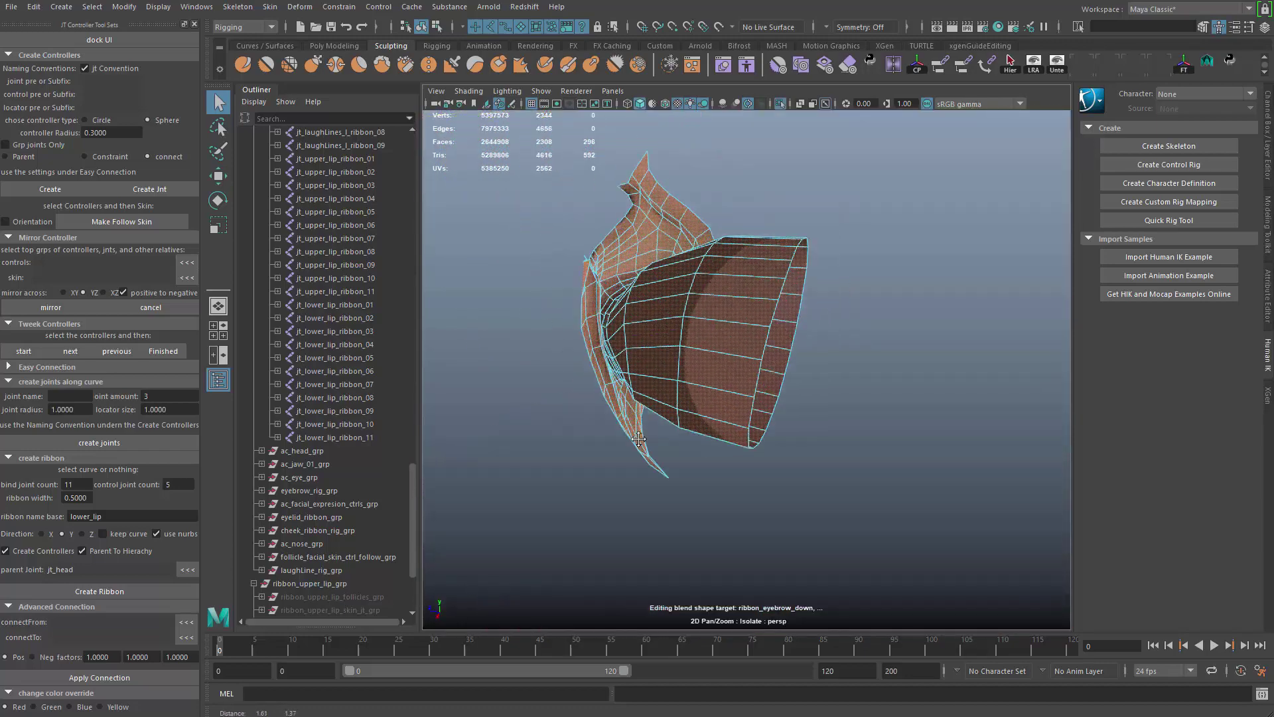
{"action": "left_click_drag", "start_coordinate": [639, 439], "coordinate": [876, 187], "text": "alt"}
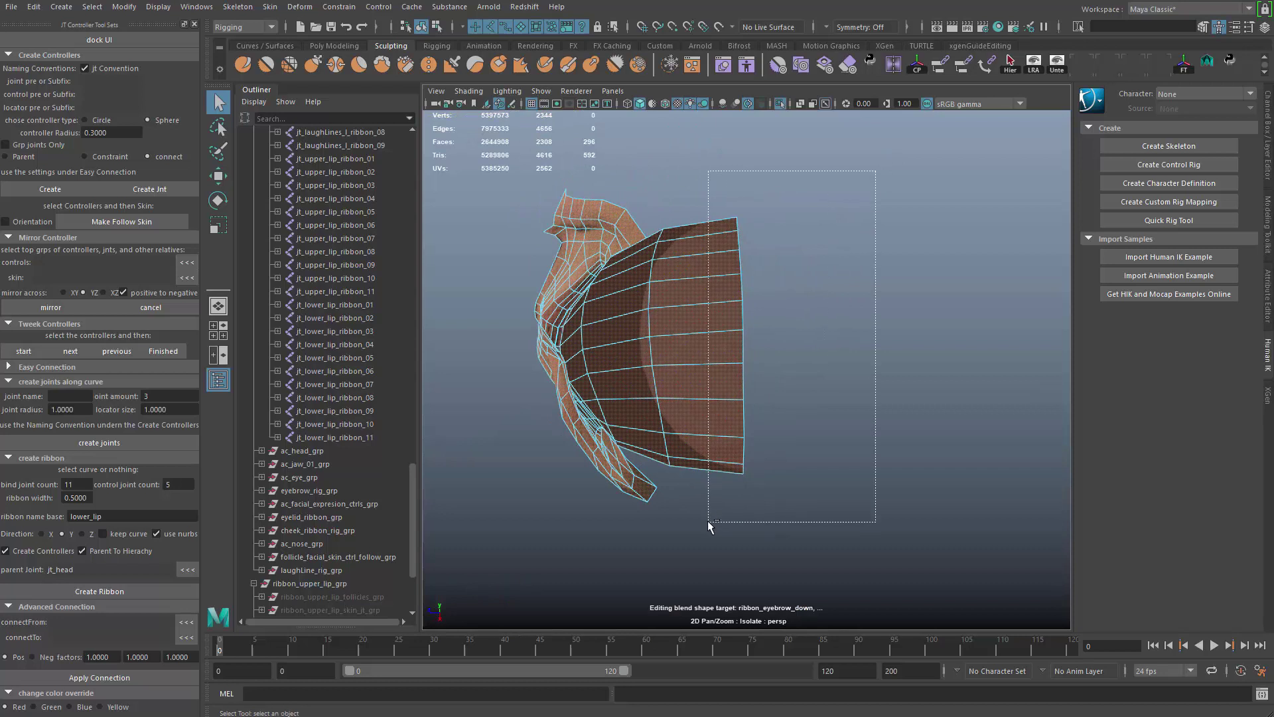
{"action": "left_click_drag", "start_coordinate": [708, 522], "coordinate": [708, 523], "text": "ctrl"}
{"action": "left_click_drag", "start_coordinate": [723, 511], "coordinate": [841, 484], "text": "alt"}
{"action": "key", "text": "ctrl+1"}
{"action": "key", "text": "ctrl+1"}
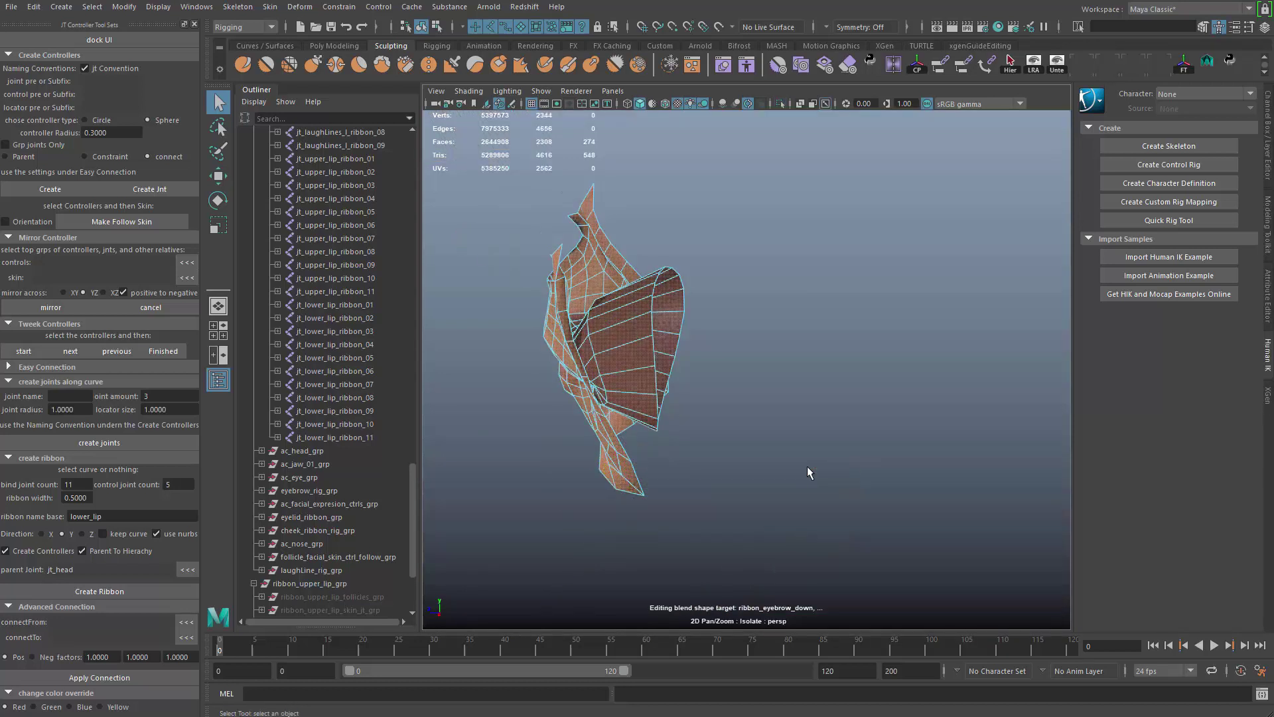
{"action": "left_click_drag", "start_coordinate": [598, 450], "coordinate": [751, 425], "text": "alt"}
{"action": "right_click_drag", "start_coordinate": [752, 425], "coordinate": [606, 373], "text": "alt"}
{"action": "left_click", "coordinate": [548, 284]}
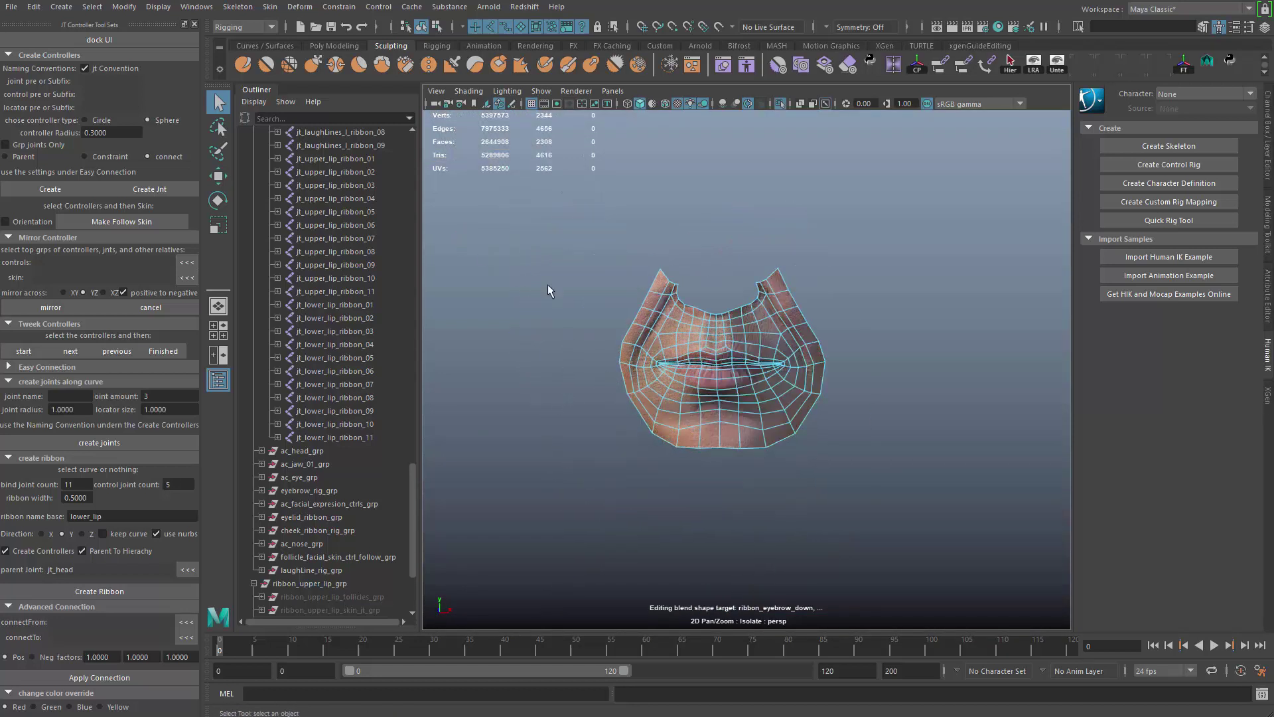
Select jt_upper_lip_ribbon_01 through jt_lower_lip_ribbon_11 together with the mouth faces and isolate them in the viewport
{"action": "left_click", "coordinate": [343, 450]}
{"action": "scroll", "coordinate": [399, 358], "scroll_direction": "up", "scroll_amount": 13}
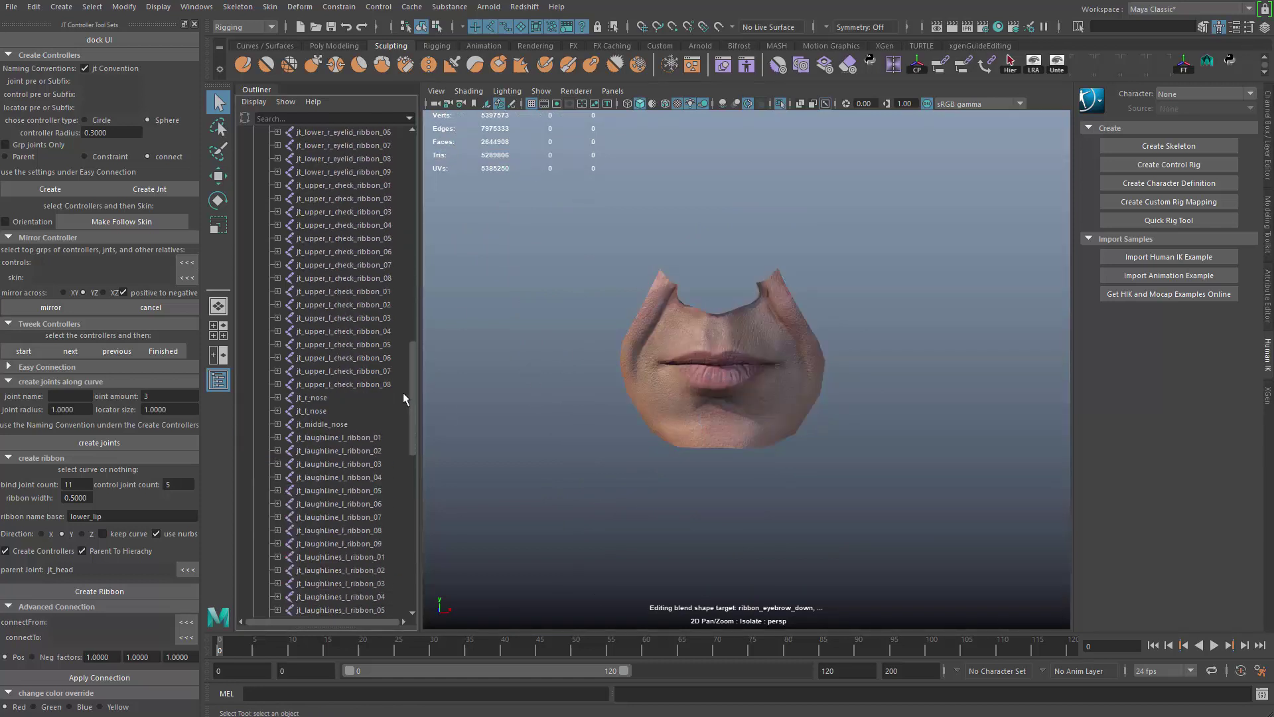
{"action": "scroll", "coordinate": [403, 392], "scroll_direction": "down", "scroll_amount": 11}
{"action": "left_click", "coordinate": [400, 508]}
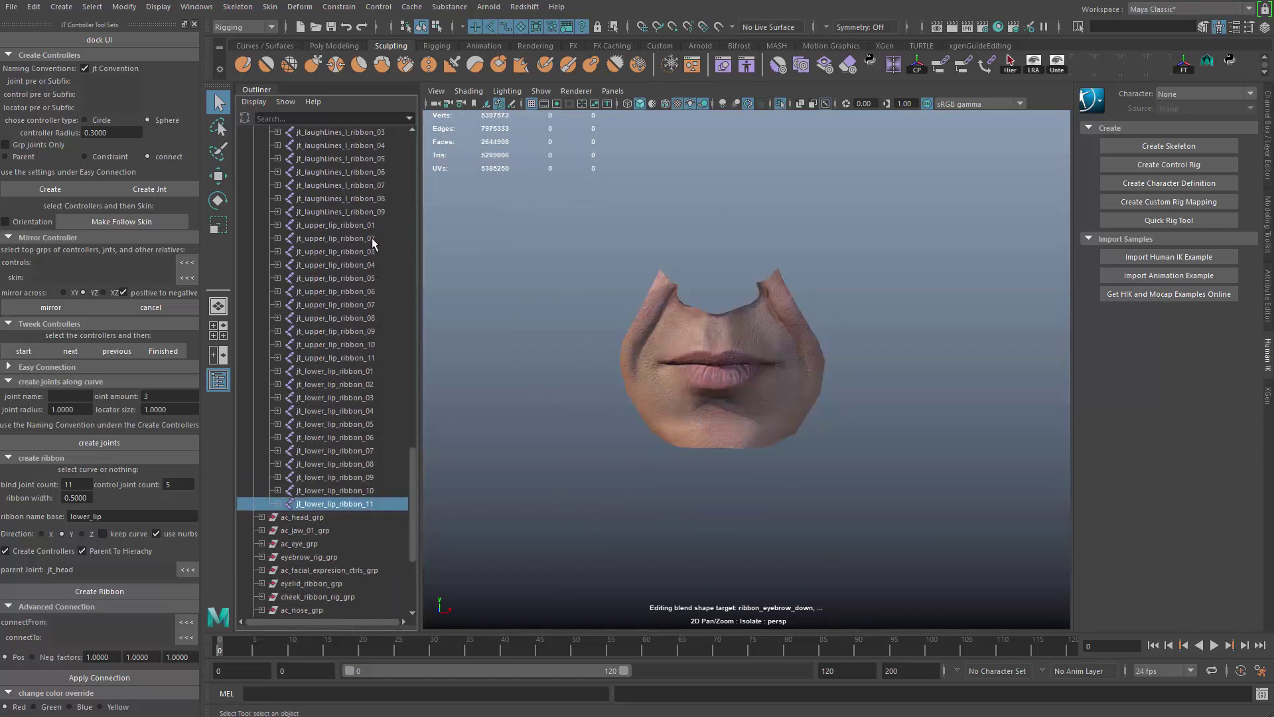
{"action": "left_click", "coordinate": [371, 225], "text": "shift"}
{"action": "key", "text": "f"}
{"action": "right_click_drag", "start_coordinate": [687, 265], "coordinate": [578, 286]}
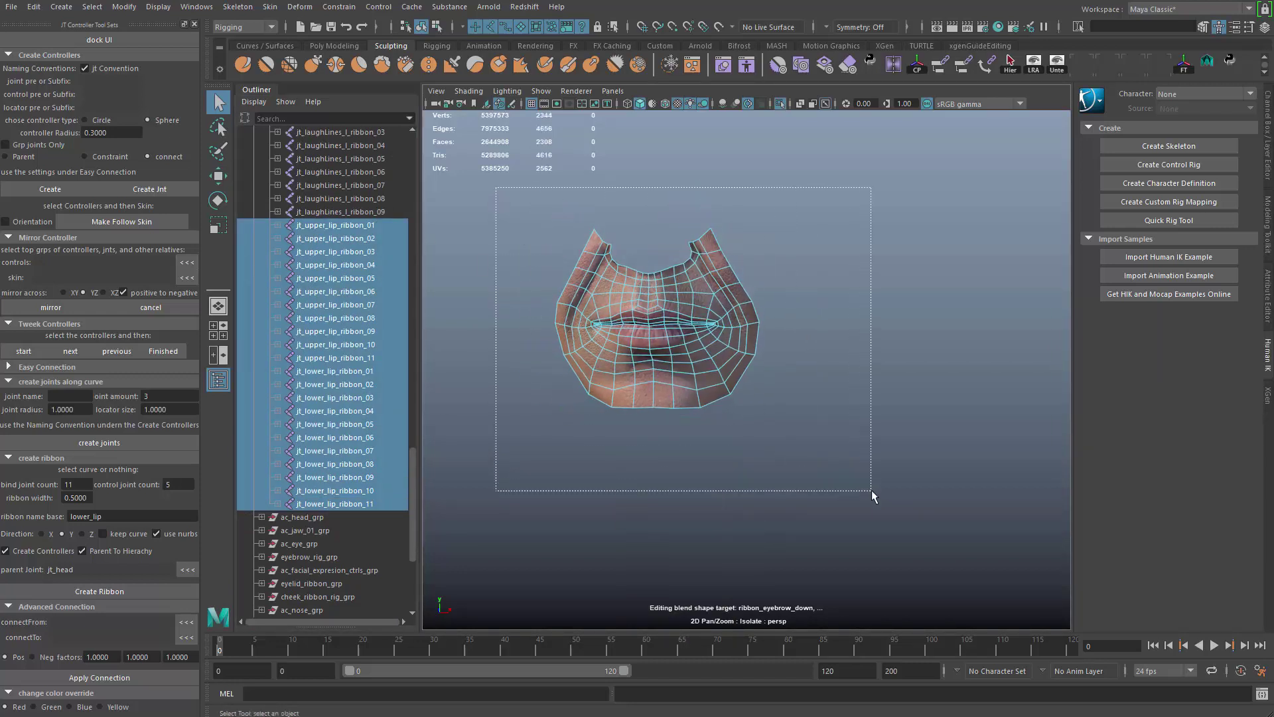
{"action": "left_click_drag", "start_coordinate": [870, 490], "coordinate": [871, 491]}
{"action": "left_click_drag", "start_coordinate": [654, 447], "coordinate": [629, 444], "text": "alt"}
{"action": "right_click_drag", "start_coordinate": [629, 445], "coordinate": [673, 430], "text": "alt"}
{"action": "middle_click_drag", "start_coordinate": [673, 430], "coordinate": [726, 436], "text": "alt"}
{"action": "key", "text": "ctrl+1"}
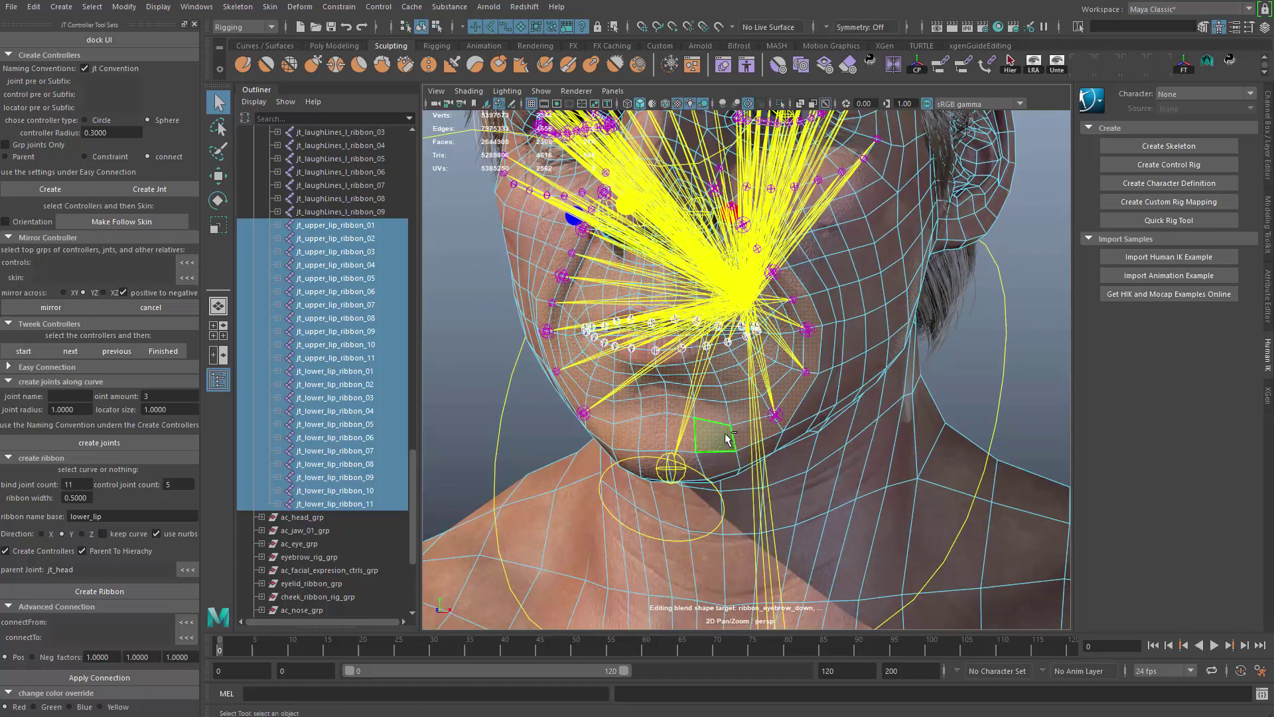
{"action": "key", "text": "ctrl+1"}
Select the isolated mouth mesh as an object and start the Paint Skin Weights tool on it
{"action": "left_click_drag", "start_coordinate": [674, 380], "coordinate": [636, 426], "text": "alt"}
{"action": "left_click", "coordinate": [892, 189]}
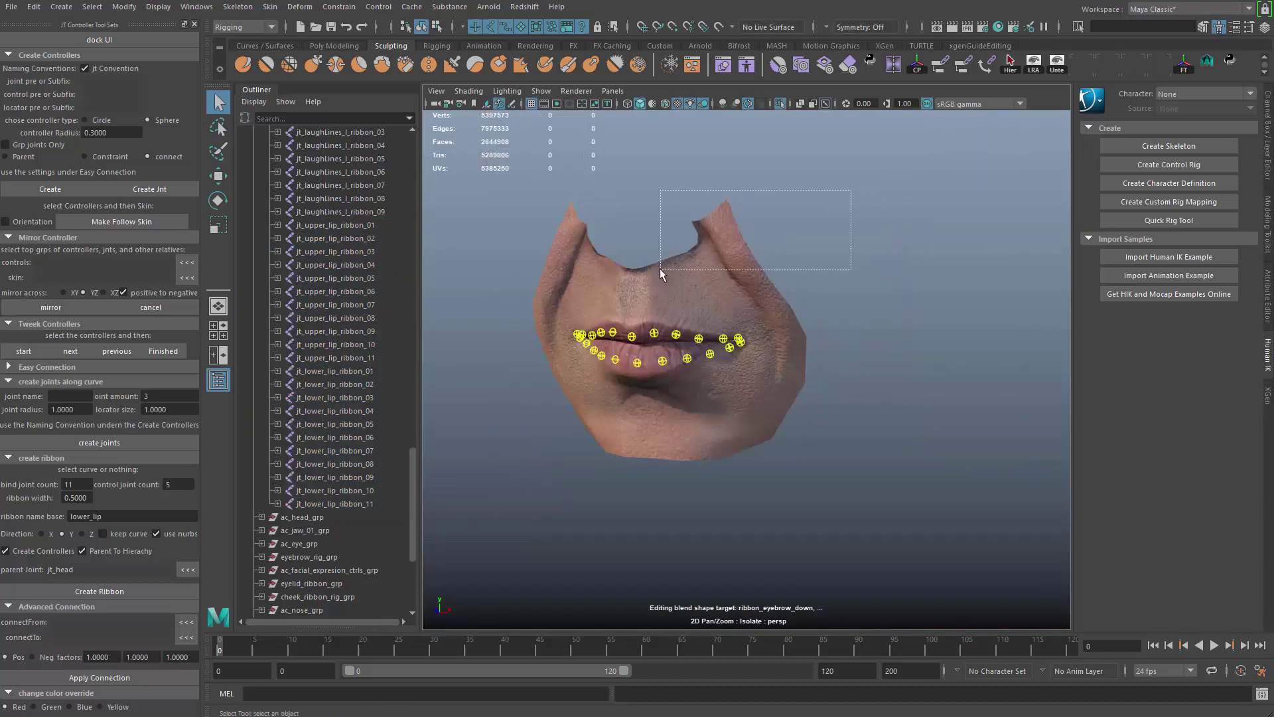
{"action": "left_click_drag", "start_coordinate": [660, 270], "coordinate": [658, 271]}
{"action": "left_click_drag", "start_coordinate": [663, 276], "coordinate": [748, 264], "text": "alt"}
{"action": "right_click_drag", "start_coordinate": [748, 264], "coordinate": [776, 269], "text": "alt"}
{"action": "left_click_drag", "start_coordinate": [764, 269], "coordinate": [661, 336], "text": "alt"}
{"action": "middle_click_drag", "start_coordinate": [661, 337], "coordinate": [669, 370], "text": "alt"}
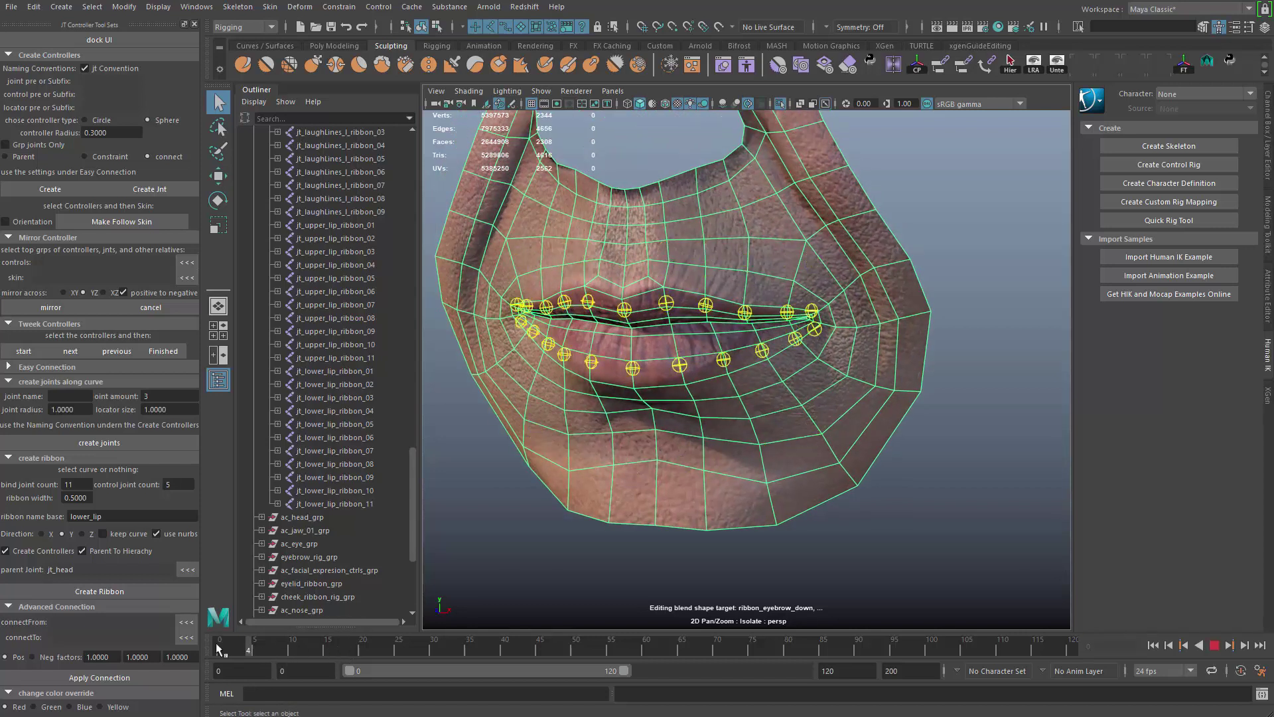
{"action": "right_click_drag", "start_coordinate": [929, 340], "coordinate": [960, 344], "text": "alt"}
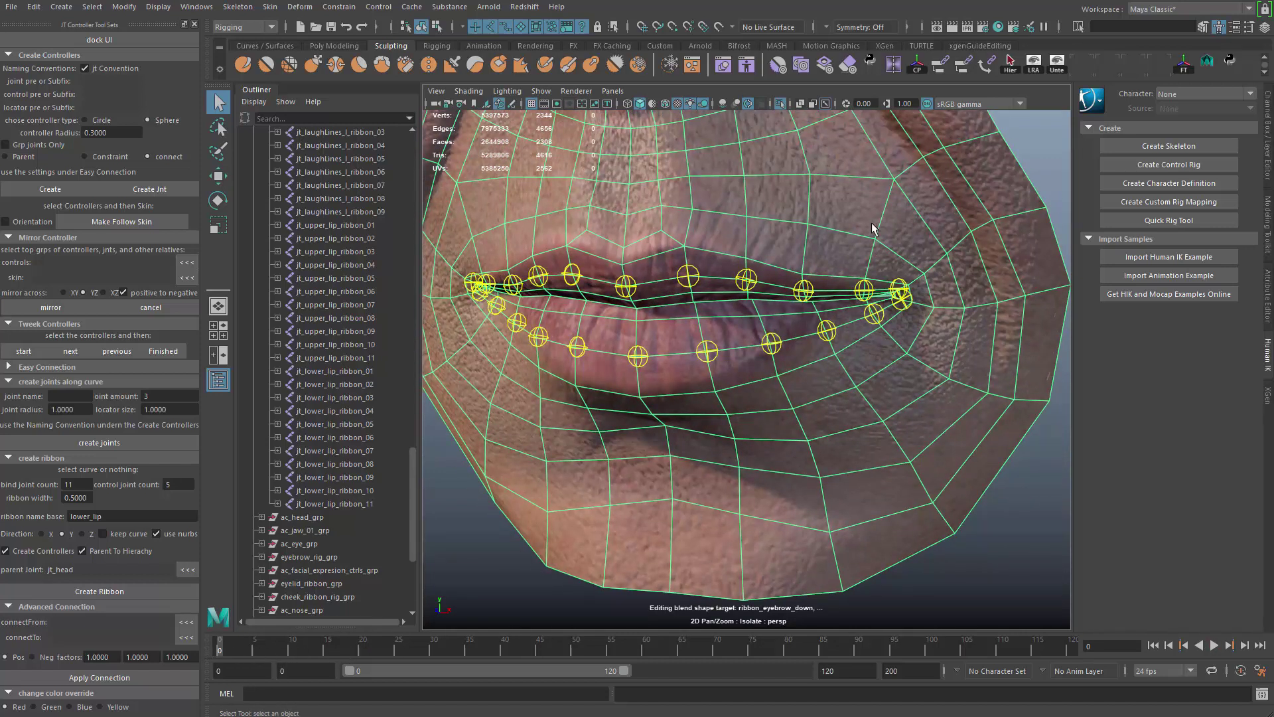
{"action": "mouse_move", "coordinate": [878, 226]}
{"action": "right_mouse_down", "text": "alt"}
{"action": "mouse_move", "coordinate": [770, 279]}
{"action": "mouse_move", "coordinate": [689, 213]}
{"action": "right_mouse_up", "text": "alt"}
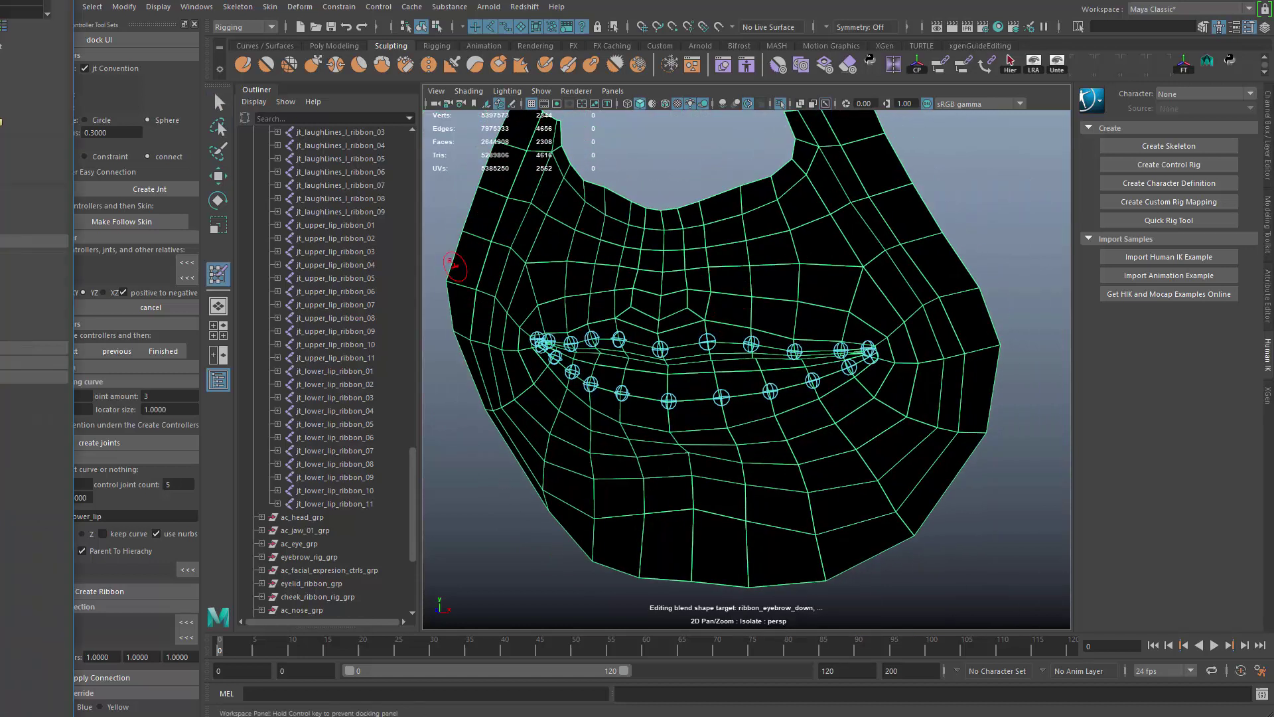
Close the controller toolset, dock the Paint Skin Weights settings beside the Outliner and enlarge the influence list
{"action": "left_click", "coordinate": [194, 25]}
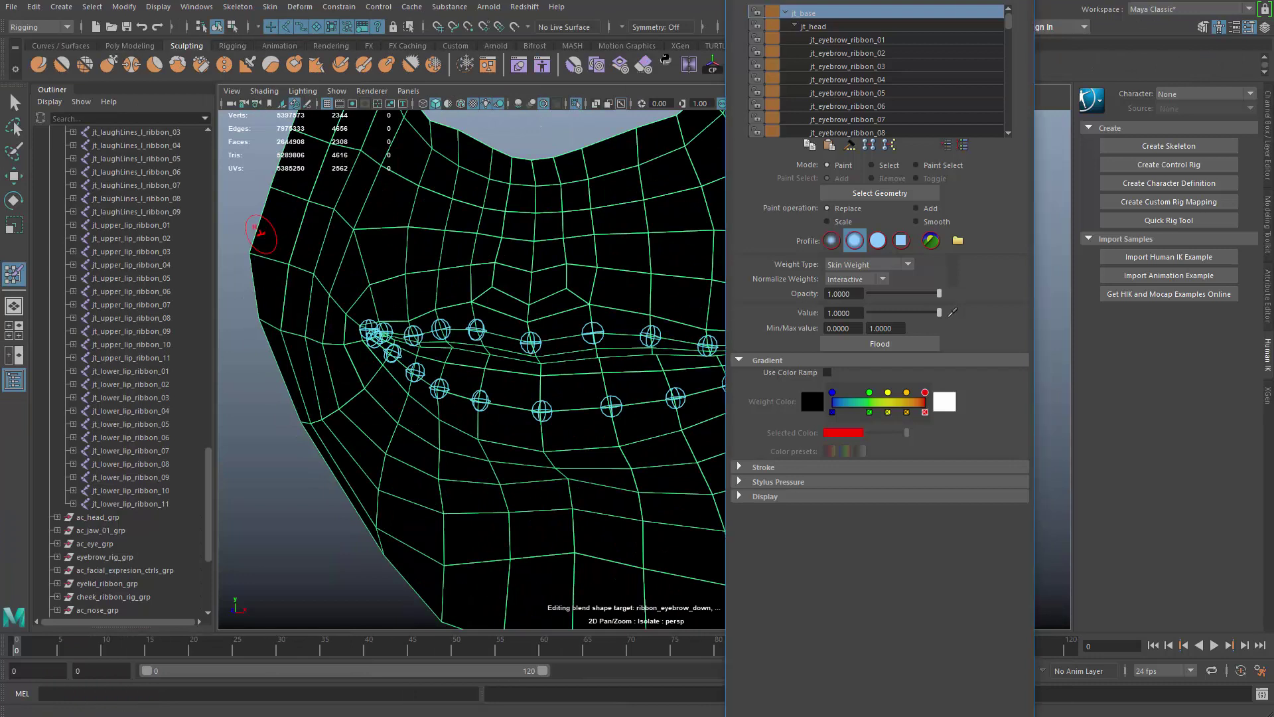
{"action": "left_click_drag", "start_coordinate": [859, 0], "coordinate": [215, 204]}
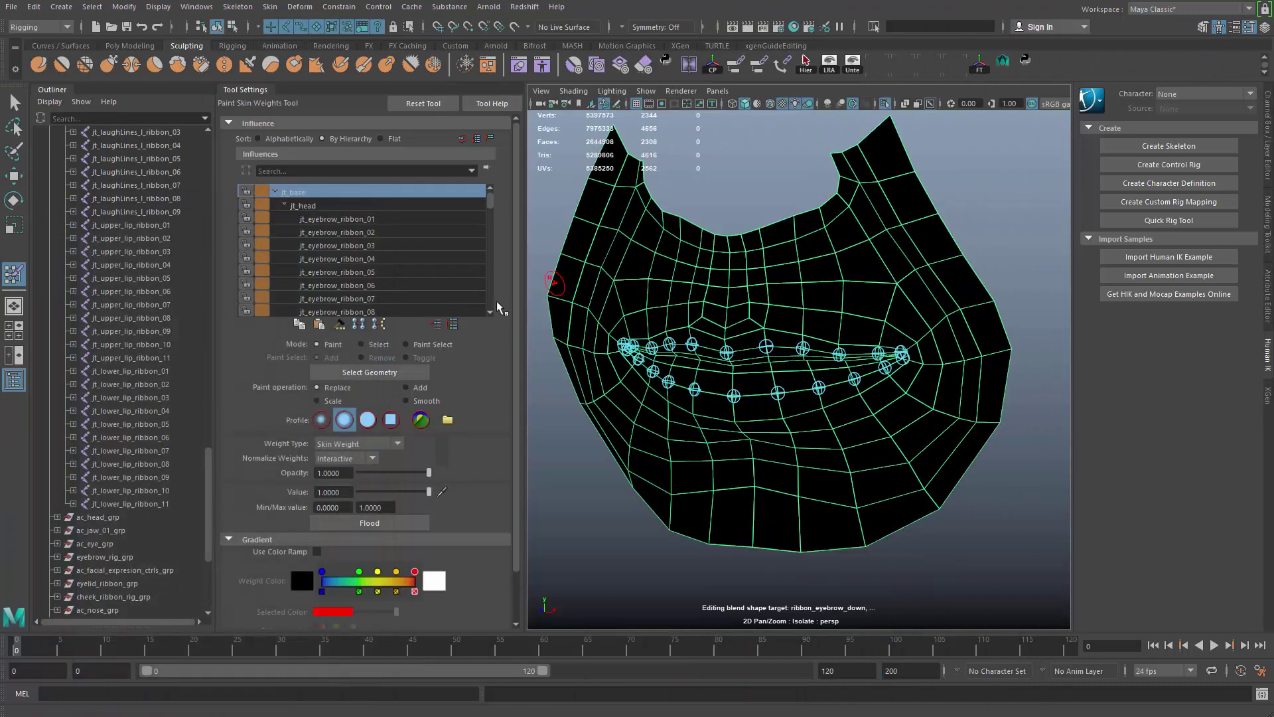
{"action": "middle_click_drag", "start_coordinate": [613, 286], "coordinate": [592, 276], "text": "alt"}
{"action": "left_click", "coordinate": [477, 139]}
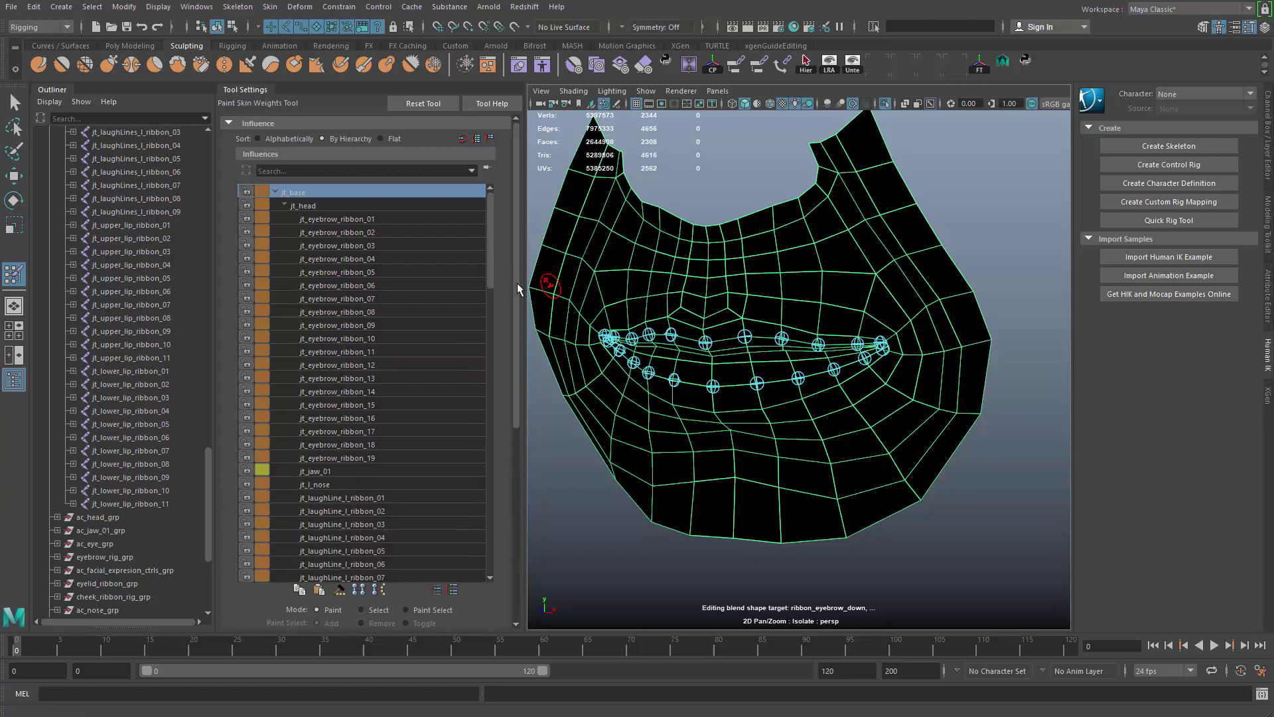
Unlock the skin weights of the jt_lower_lip_ribbon and jt_laughLines_l_ribbon joints in the influence list
{"action": "left_click_drag", "start_coordinate": [516, 282], "coordinate": [491, 292]}
{"action": "scroll", "coordinate": [493, 309], "scroll_direction": "down", "scroll_amount": 7}
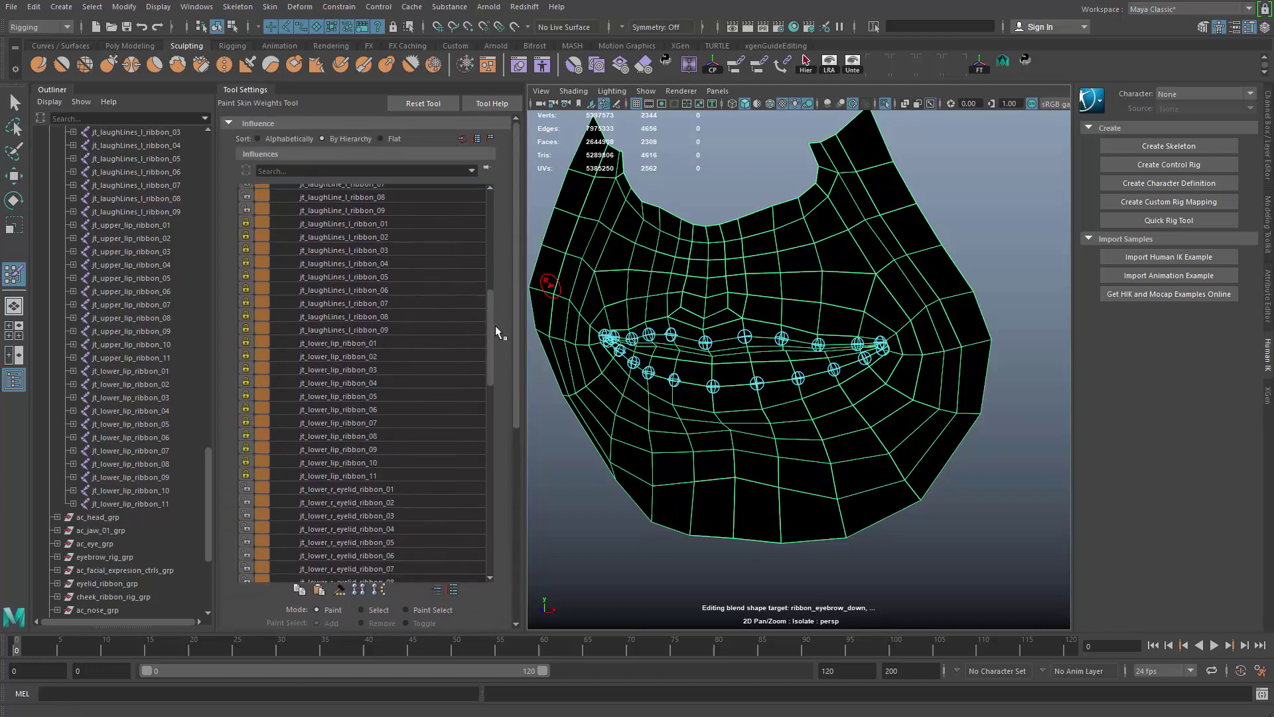
{"action": "left_click", "coordinate": [355, 494]}
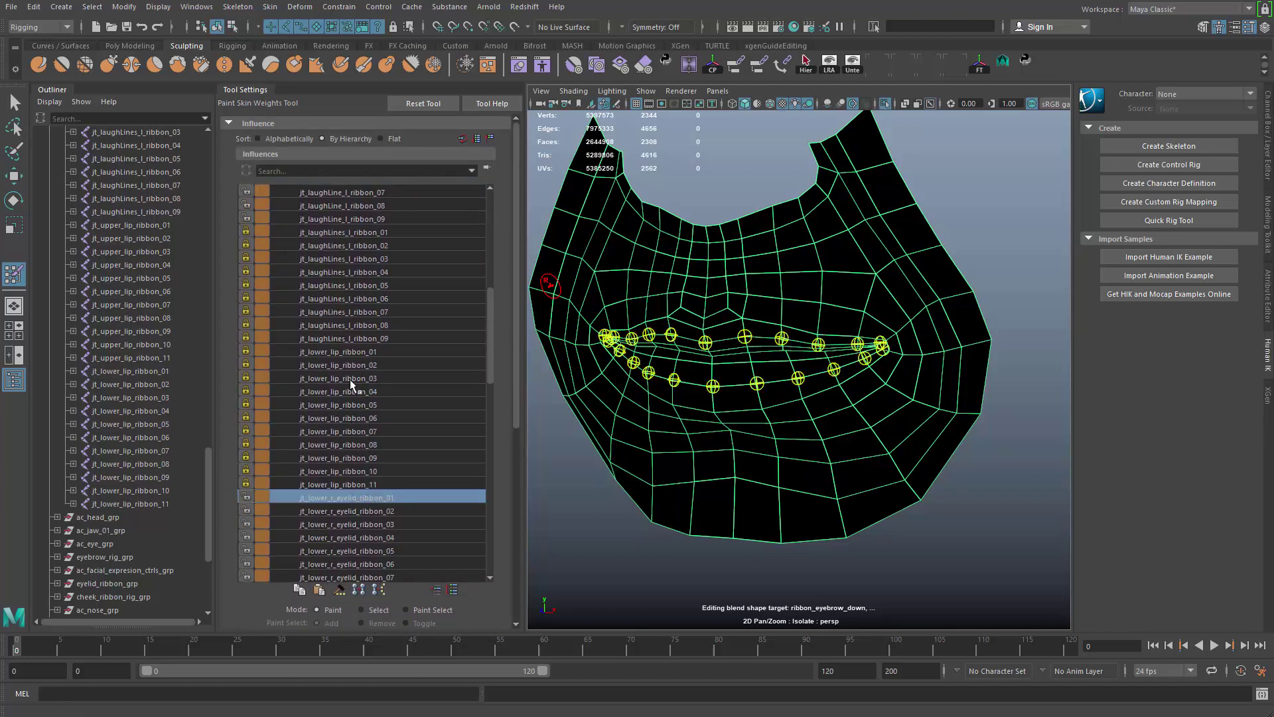
{"action": "left_click", "coordinate": [352, 352], "text": "shift"}
{"action": "left_click", "coordinate": [329, 337]}
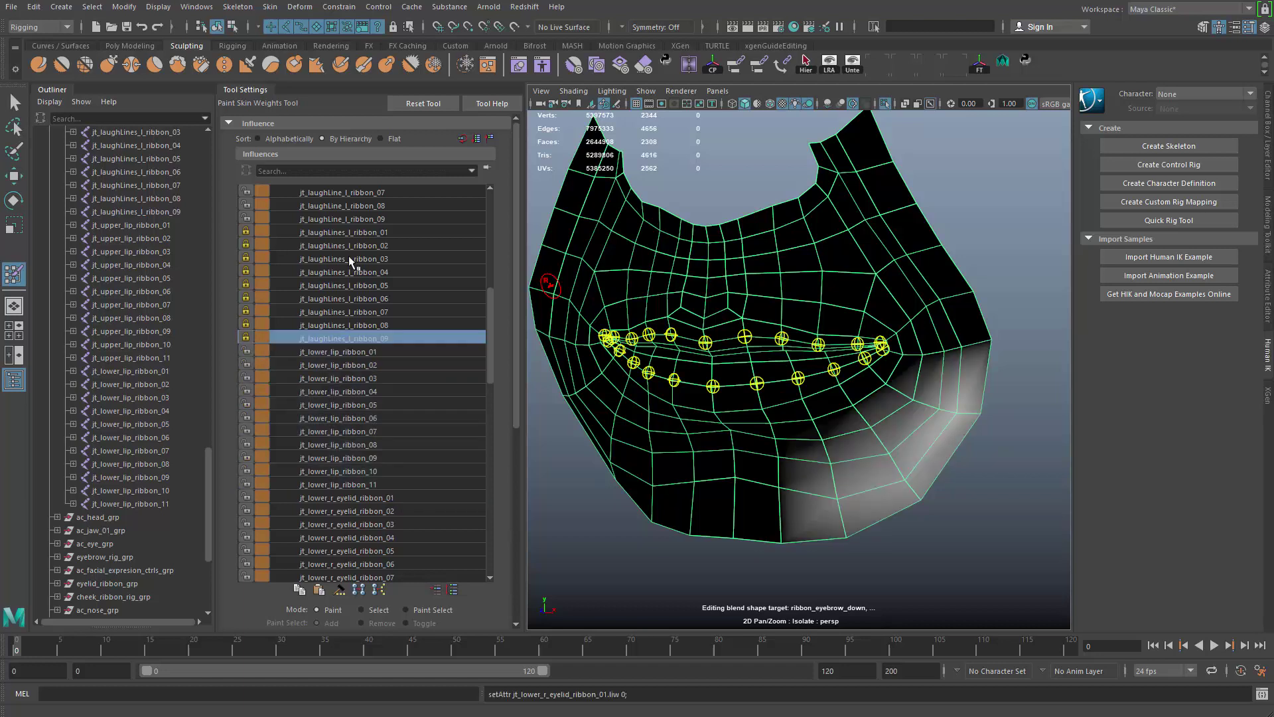
{"action": "left_click", "coordinate": [344, 245], "text": "shift"}
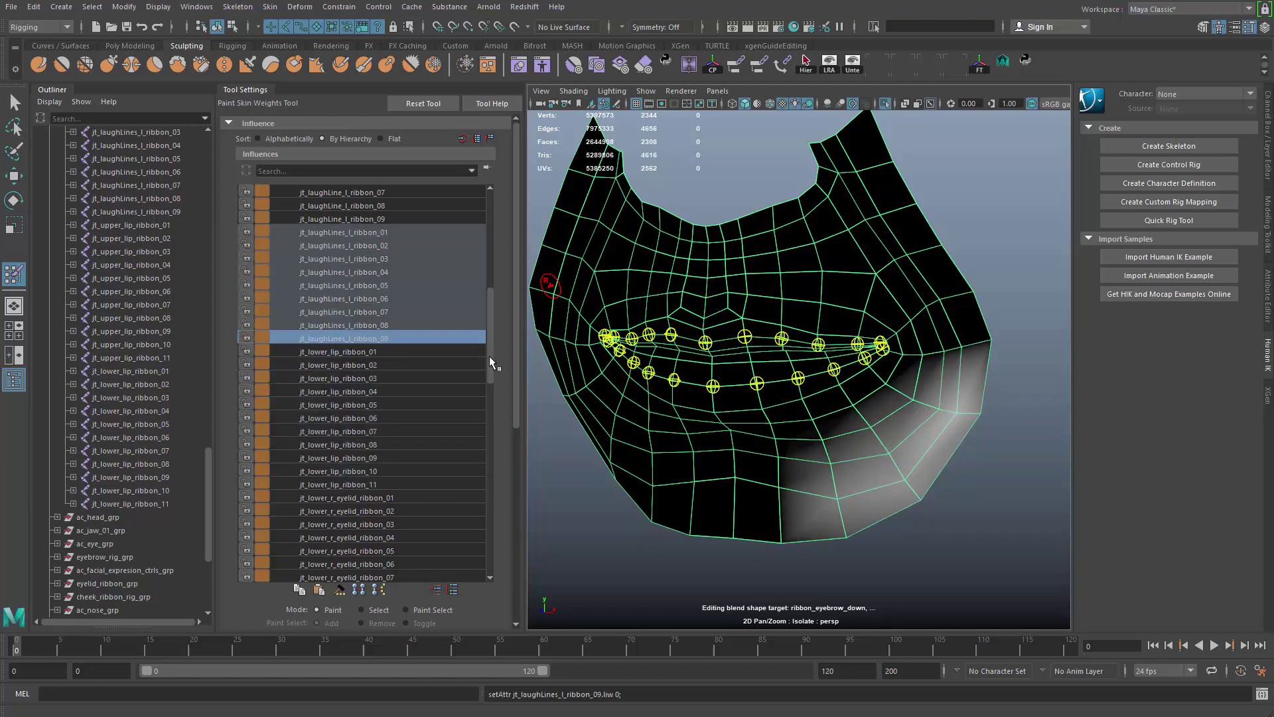
Unlock the skin weights of joints jt_upper_lip_ribbon_01 through jt_upper_lip_ribbon_11 in the influence list
{"action": "left_click_drag", "start_coordinate": [490, 358], "coordinate": [461, 513]}
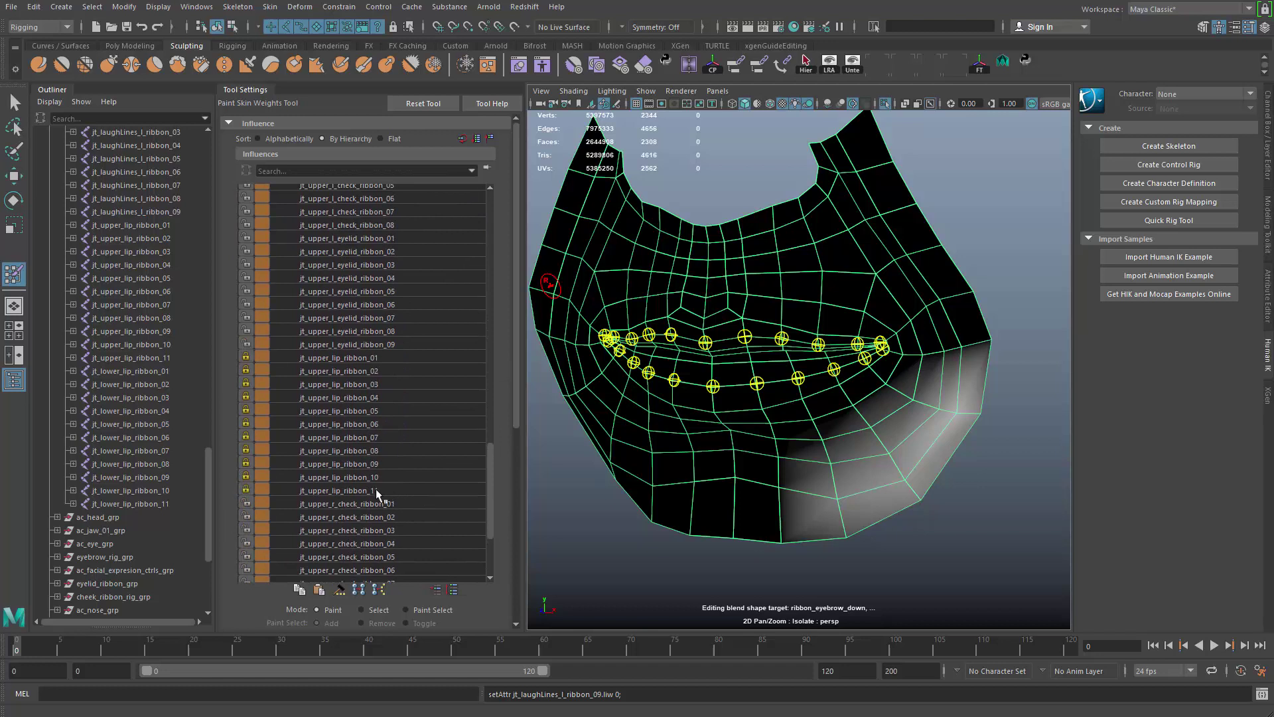
{"action": "left_click", "coordinate": [375, 492]}
{"action": "left_click", "coordinate": [368, 359], "text": "shift"}
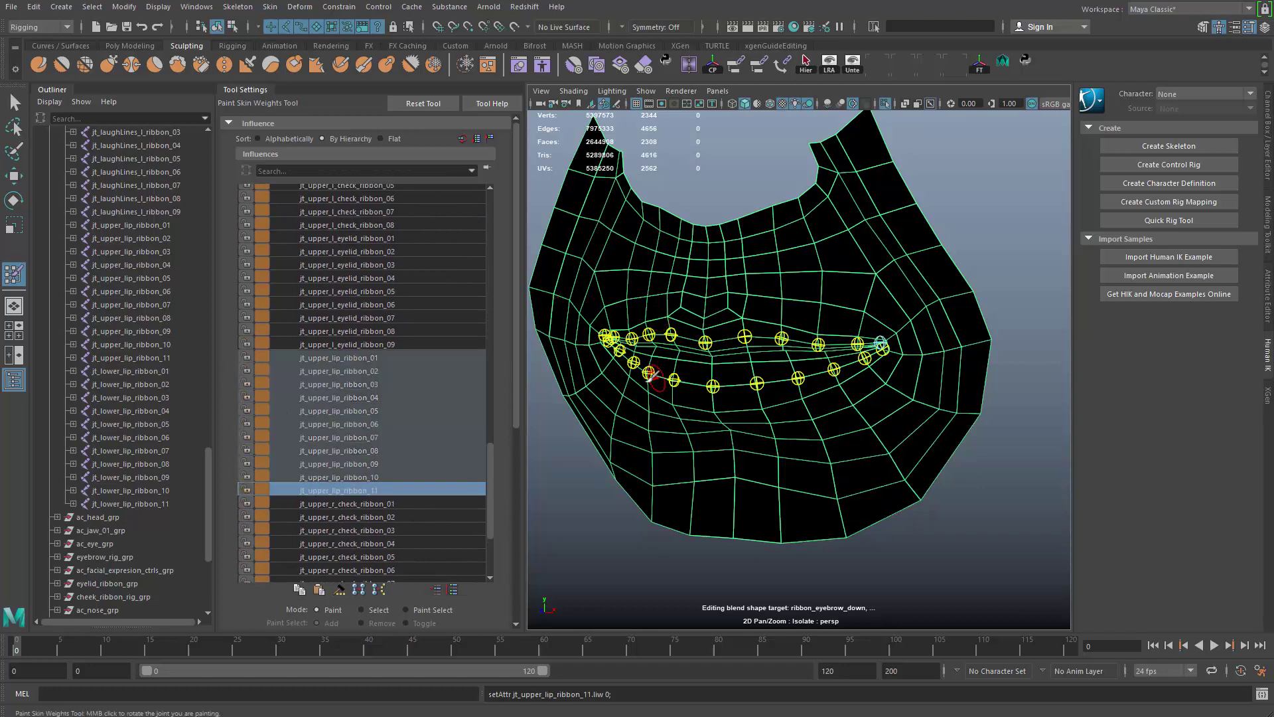
Advance the lip animation to frame 8 so the upper and lower lip joints are apart
{"action": "scroll", "coordinate": [660, 380], "scroll_direction": "up", "scroll_amount": 6}
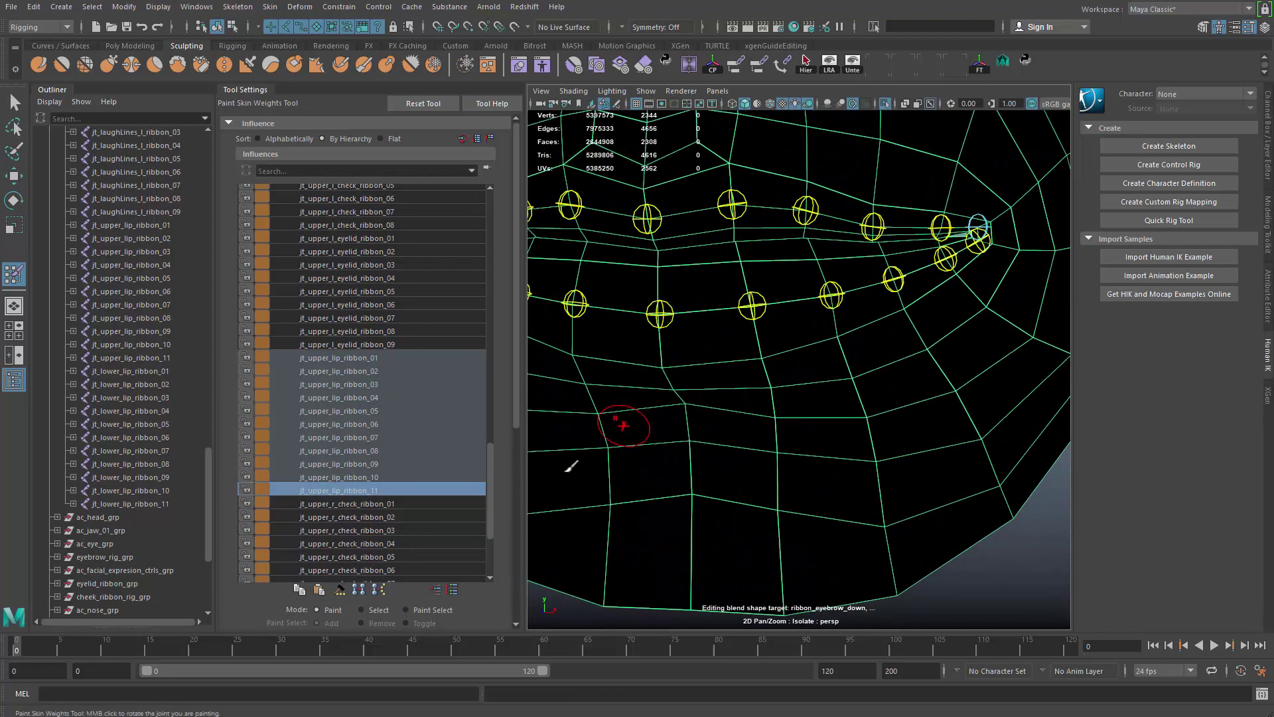
{"action": "key", "text": "alt+v"}
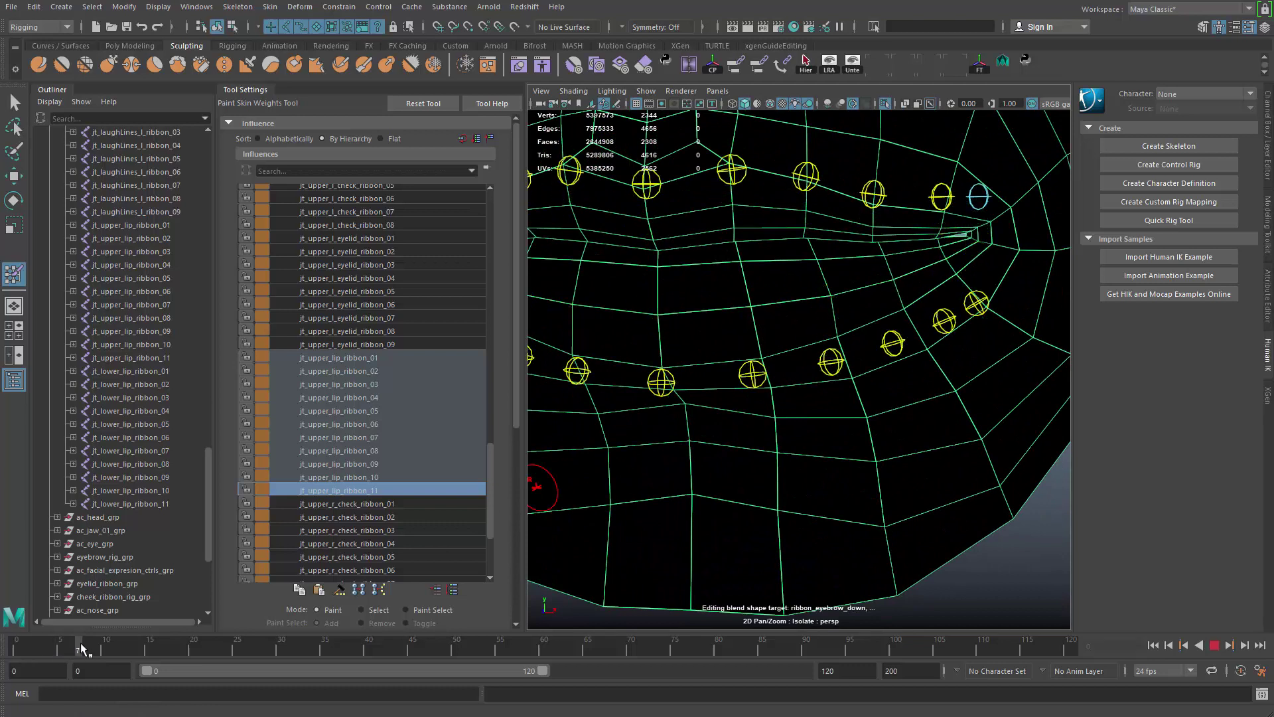
{"action": "left_click_drag", "start_coordinate": [749, 265], "coordinate": [851, 308], "text": "alt"}
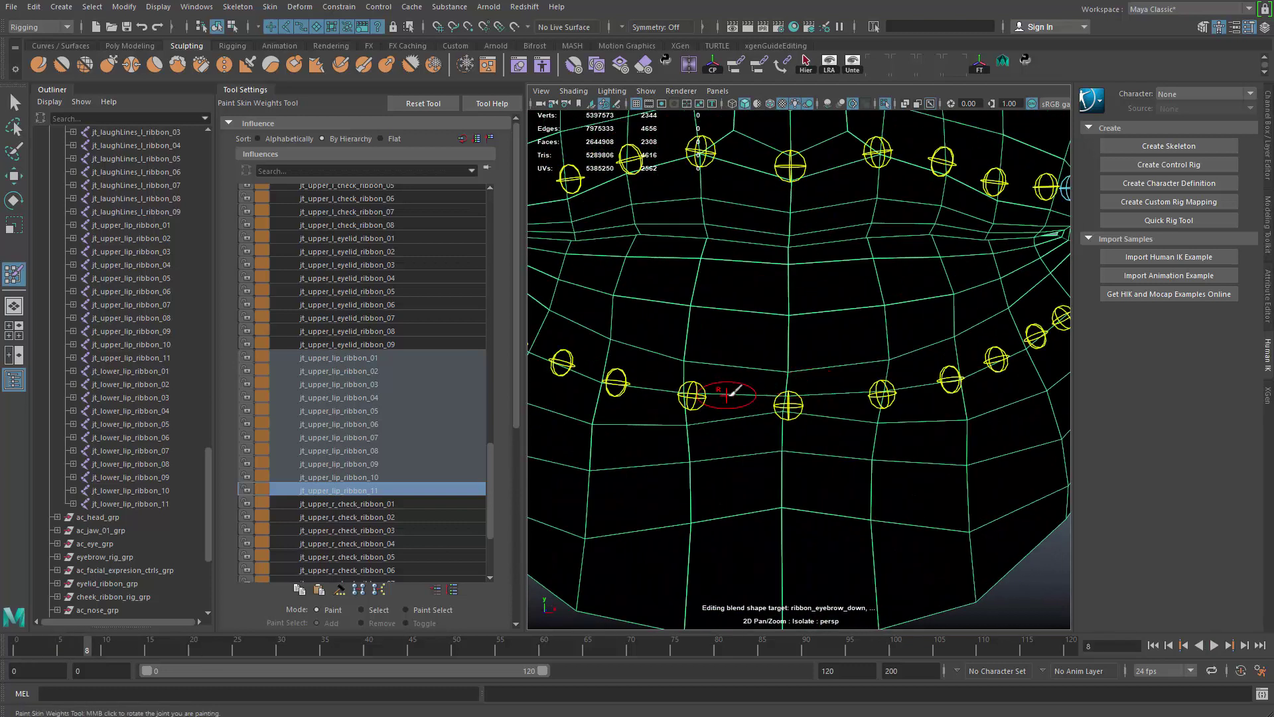
Make jt_lower_lip_ribbon_06 the active influence, paint Replace weights of 1 on the middle of the lower lip, and test the deformation at frame 15
{"action": "right_click", "coordinate": [796, 393]}
{"action": "right_click_drag", "start_coordinate": [805, 314], "coordinate": [804, 312]}
{"action": "mouse_move", "coordinate": [822, 454]}
{"action": "right_mouse_down", "text": "alt"}
{"action": "mouse_move", "coordinate": [828, 368]}
{"action": "mouse_move", "coordinate": [834, 381]}
{"action": "right_mouse_up", "text": "alt"}
{"action": "left_click_drag", "start_coordinate": [739, 347], "coordinate": [752, 347]}
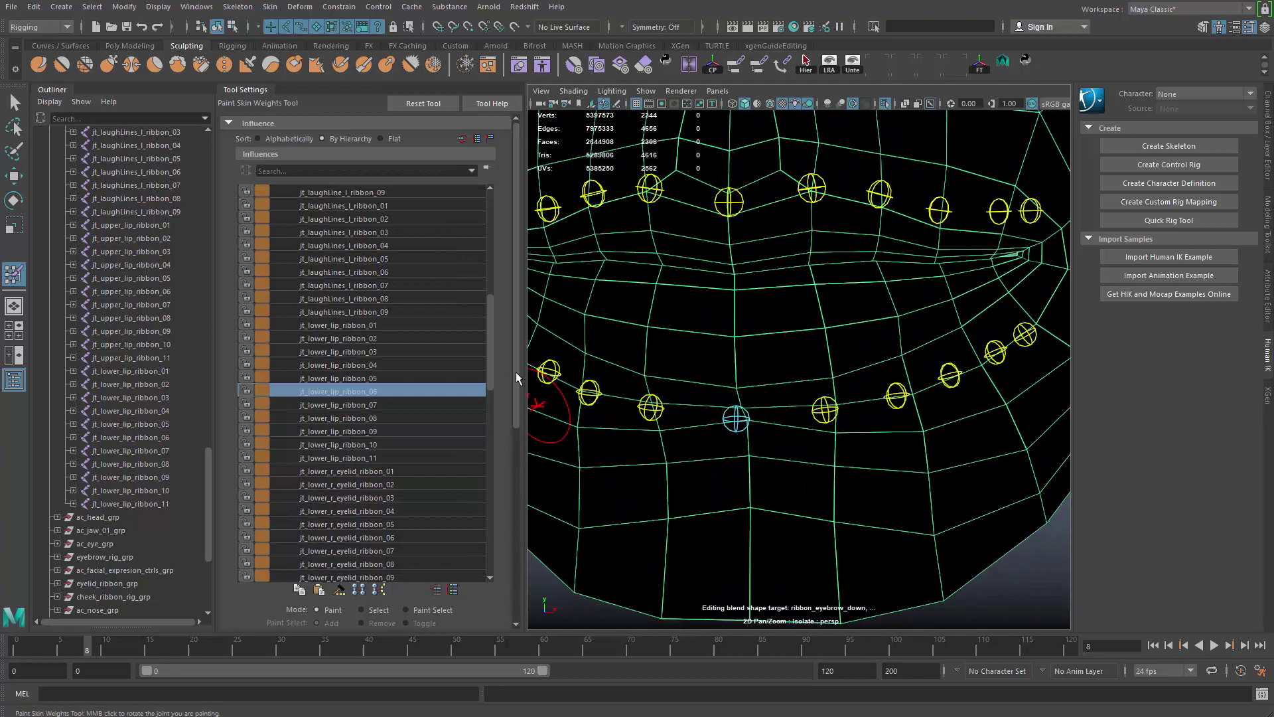
{"action": "mouse_move", "coordinate": [516, 368]}
{"action": "left_mouse_down"}
{"action": "mouse_move", "coordinate": [520, 495]}
{"action": "mouse_move", "coordinate": [522, 485]}
{"action": "left_mouse_up"}
{"action": "left_click_drag", "start_coordinate": [760, 363], "coordinate": [773, 406], "text": "alt"}
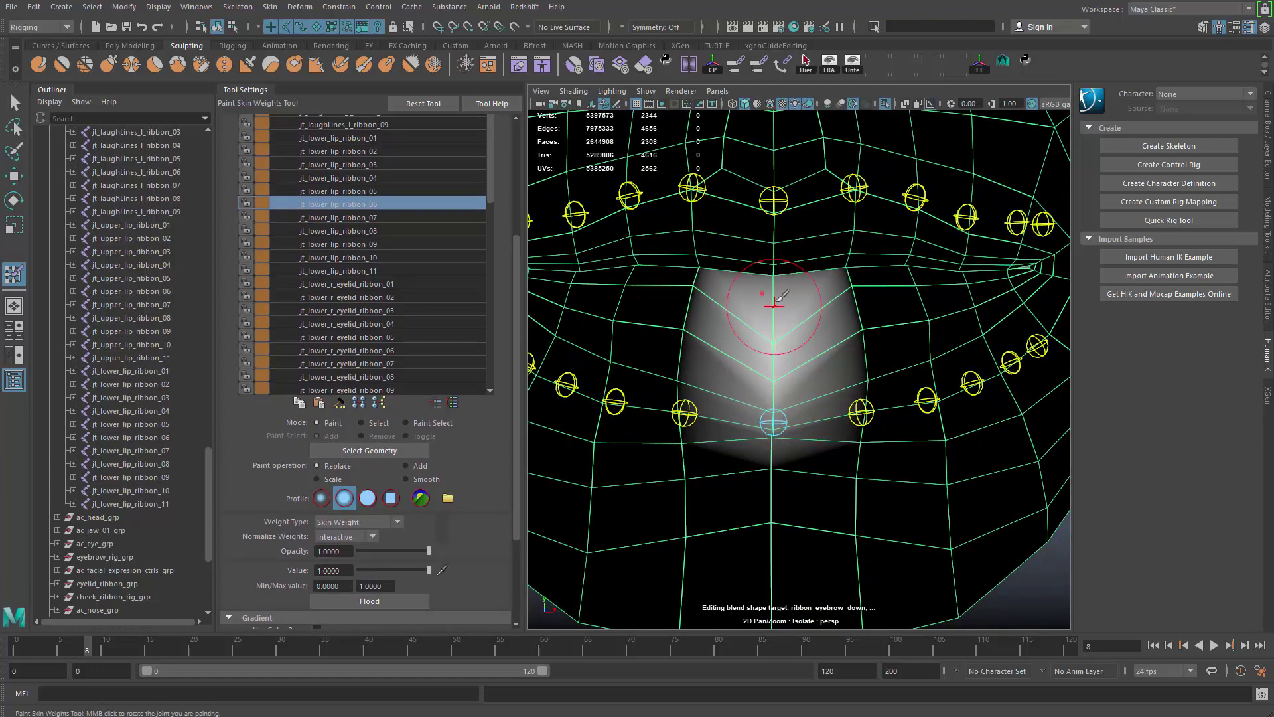
{"action": "scroll", "coordinate": [776, 299], "scroll_direction": "up", "scroll_amount": 5}
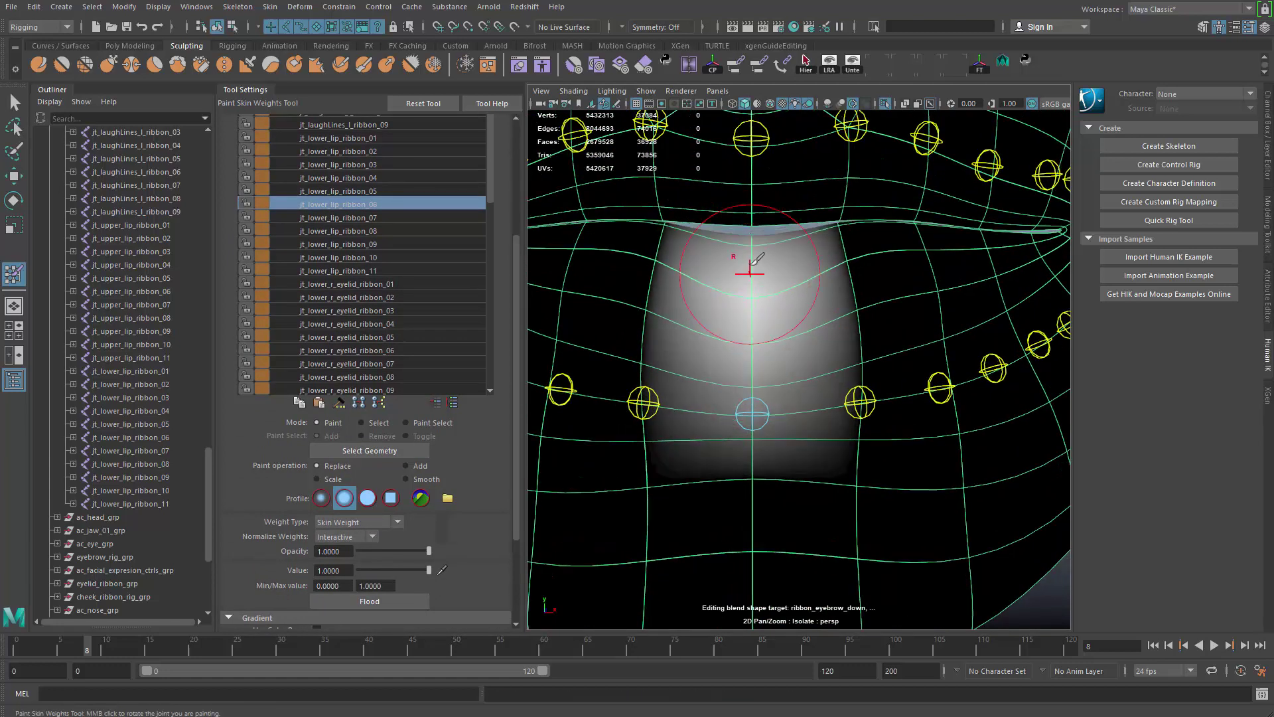
{"action": "left_click", "coordinate": [755, 281]}
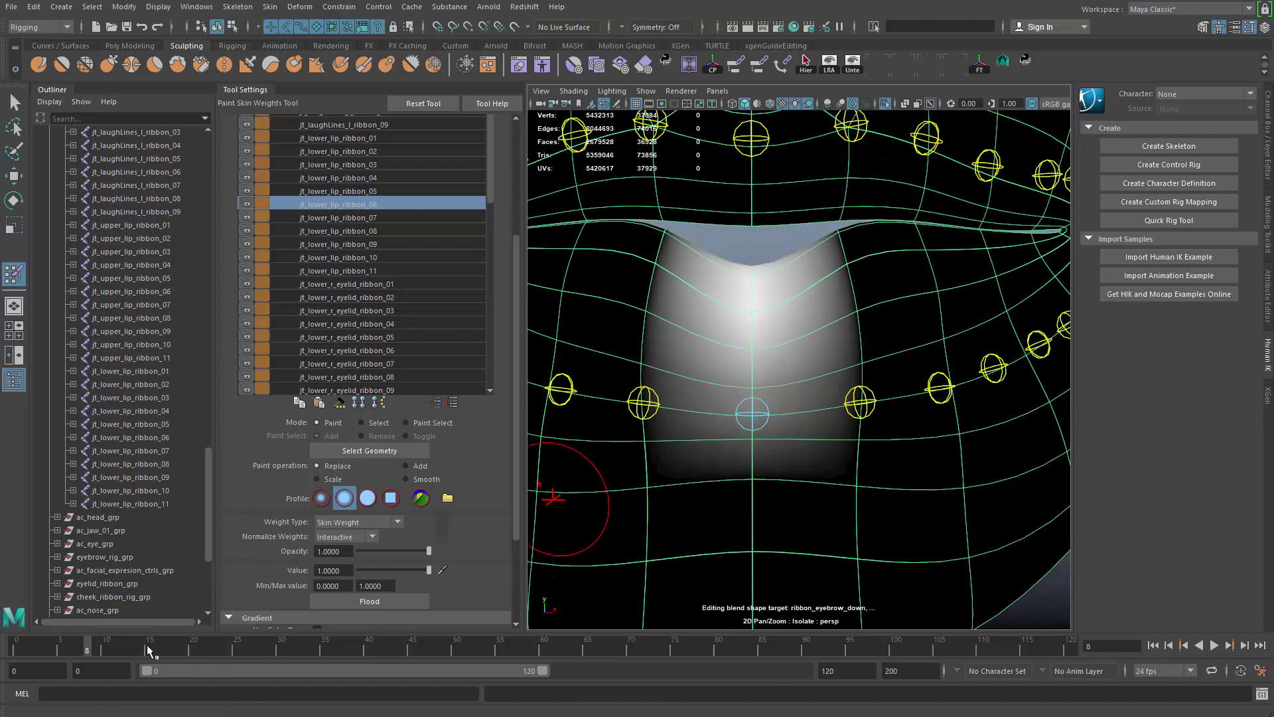
{"action": "key", "text": "alt+v"}
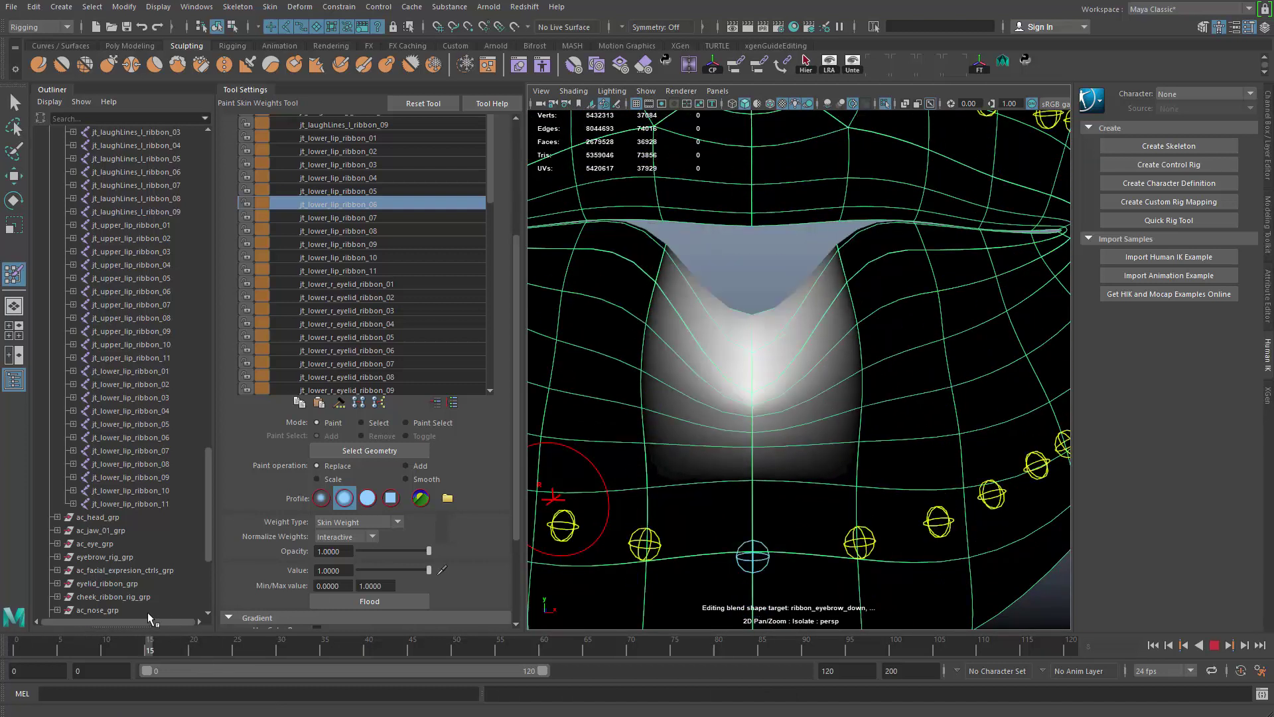
{"action": "key", "text": "alt+v"}
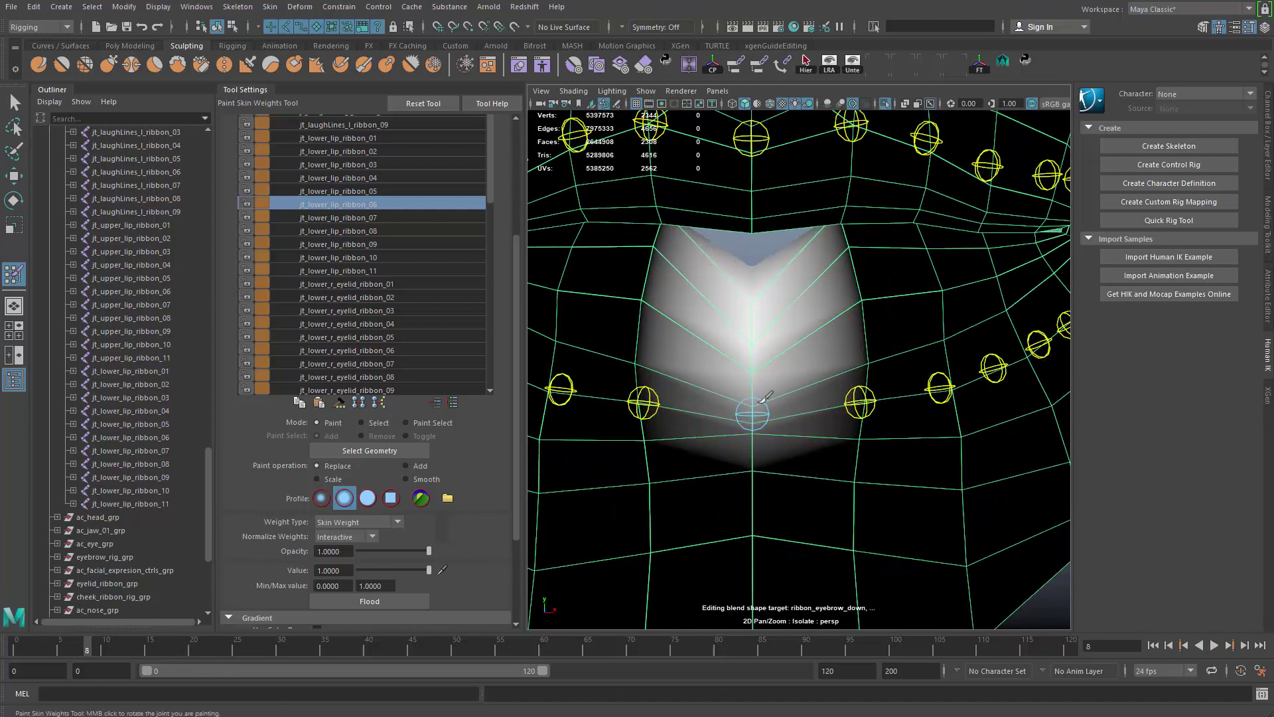
Extend the jt_lower_lip_ribbon_06 weights down the chin's centre line and onto the inner side of the lower lip
{"action": "mouse_move", "coordinate": [764, 397]}
{"action": "left_mouse_down"}
{"action": "mouse_move", "coordinate": [759, 424]}
{"action": "mouse_move", "coordinate": [763, 402]}
{"action": "left_mouse_up"}
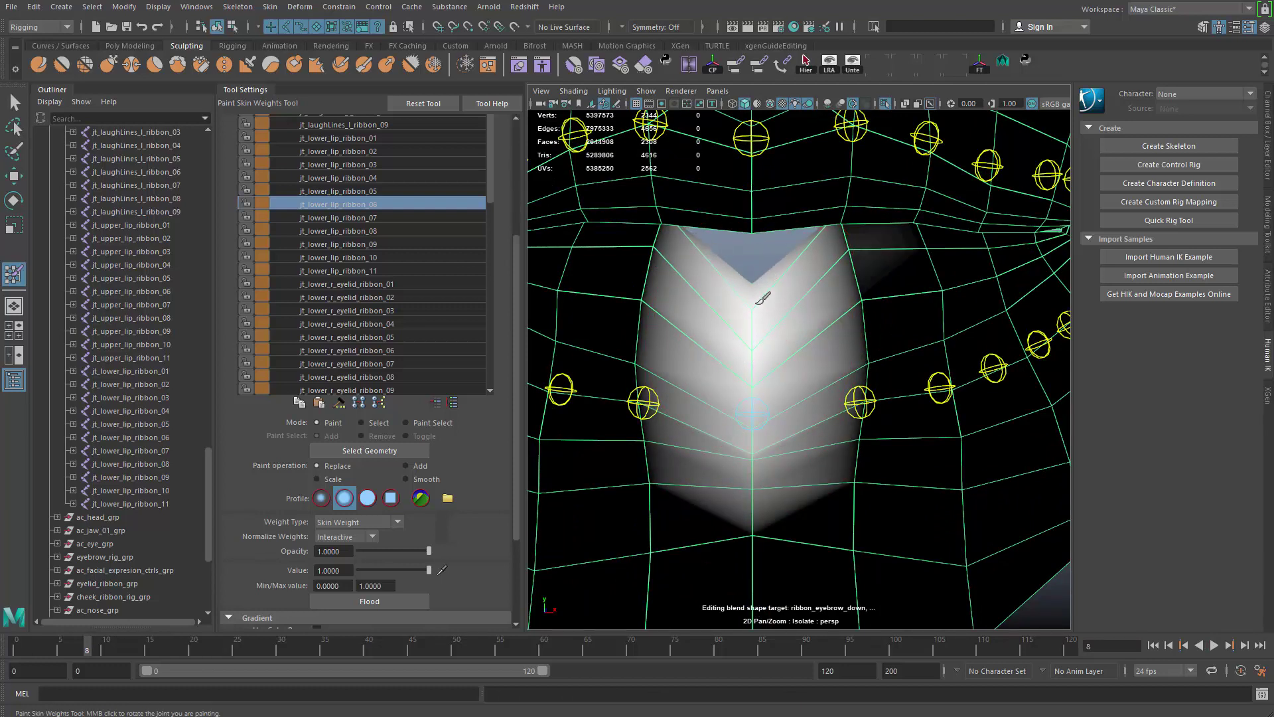
{"action": "mouse_move", "coordinate": [758, 465]}
{"action": "left_mouse_down"}
{"action": "mouse_move", "coordinate": [752, 392]}
{"action": "mouse_move", "coordinate": [834, 376]}
{"action": "mouse_move", "coordinate": [1025, 380]}
{"action": "left_mouse_up"}
{"action": "right_click_drag", "start_coordinate": [791, 428], "coordinate": [916, 470], "text": "alt"}
{"action": "left_click_drag", "start_coordinate": [806, 514], "coordinate": [823, 527], "text": "ctrl"}
{"action": "mouse_move", "coordinate": [820, 539]}
{"action": "middle_mouse_down", "text": "alt"}
{"action": "mouse_move", "coordinate": [791, 411]}
{"action": "mouse_move", "coordinate": [794, 483]}
{"action": "middle_mouse_up", "text": "alt"}
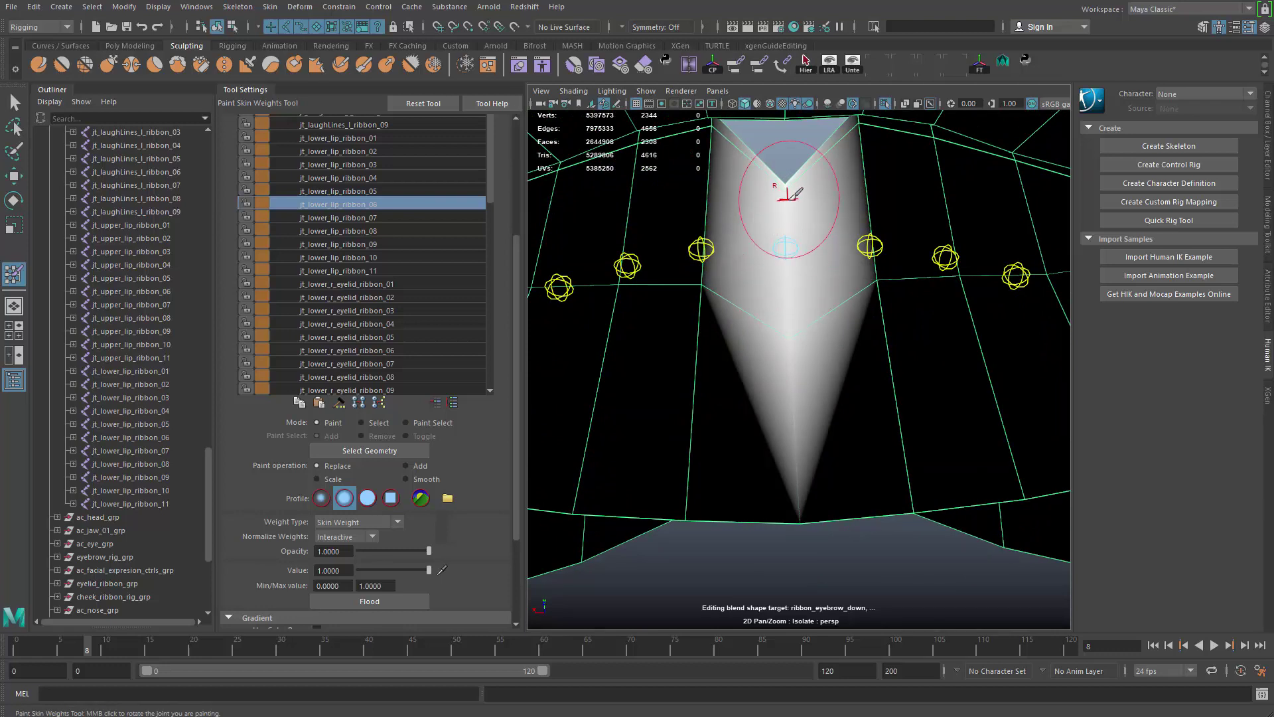
Examine the jt_lower_lip_ribbon_06 weights from inside the mouth, from the side and from the front
{"action": "right_click_drag", "start_coordinate": [808, 316], "coordinate": [730, 284], "text": "alt"}
{"action": "left_click_drag", "start_coordinate": [731, 285], "coordinate": [687, 292], "text": "alt"}
{"action": "right_click_drag", "start_coordinate": [687, 292], "coordinate": [802, 276], "text": "alt"}
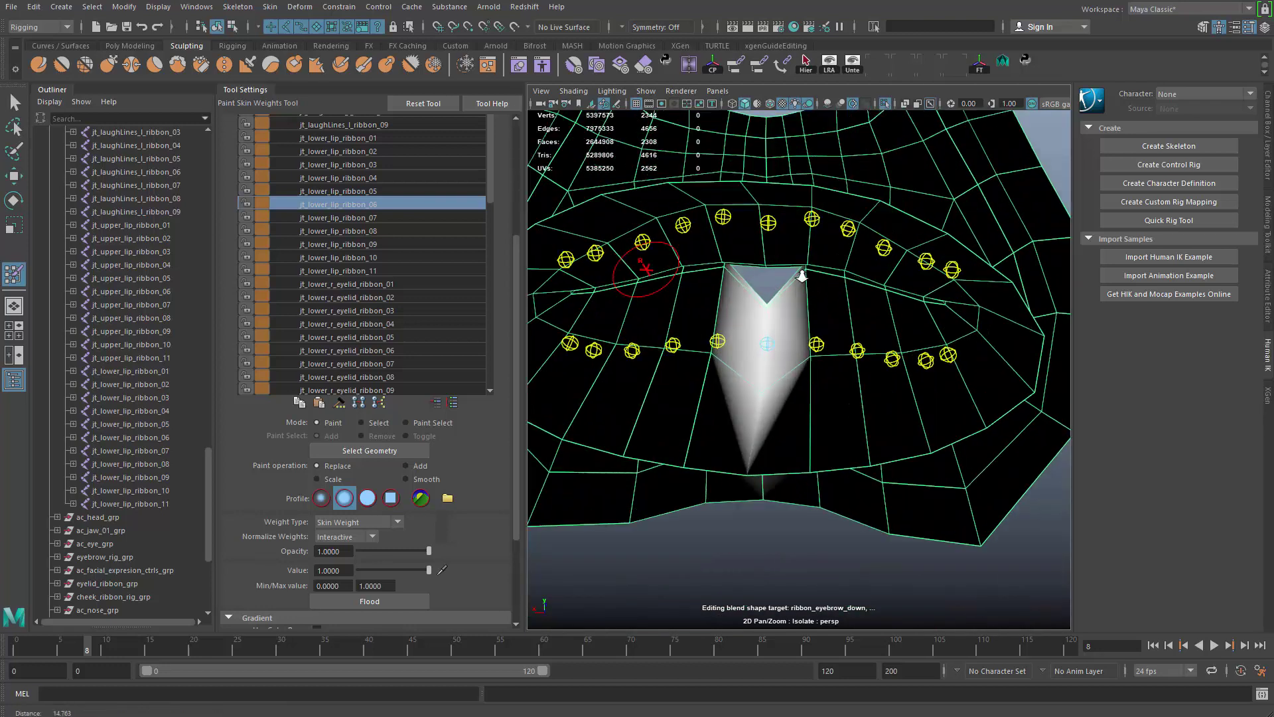
{"action": "mouse_move", "coordinate": [802, 276]}
{"action": "left_mouse_down", "text": "alt"}
{"action": "mouse_move", "coordinate": [614, 269]}
{"action": "mouse_move", "coordinate": [577, 282]}
{"action": "left_mouse_up", "text": "alt"}
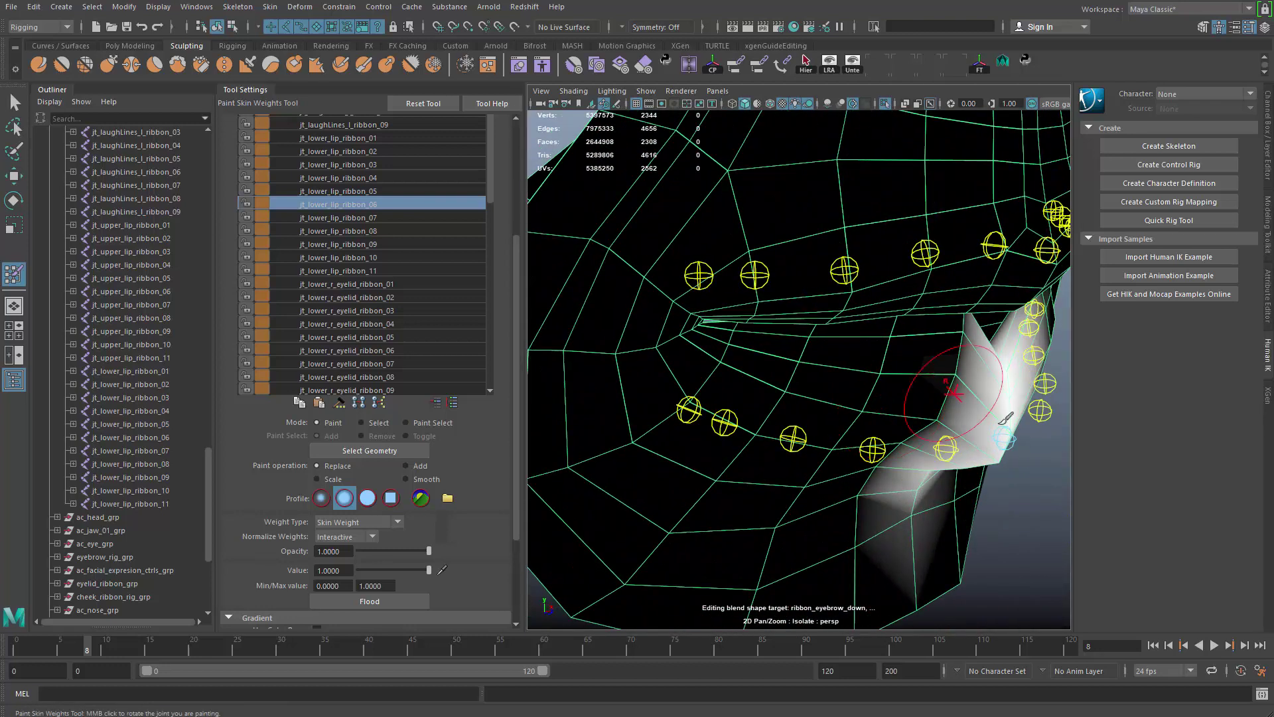
{"action": "left_click_drag", "start_coordinate": [754, 433], "coordinate": [826, 415], "text": "alt"}
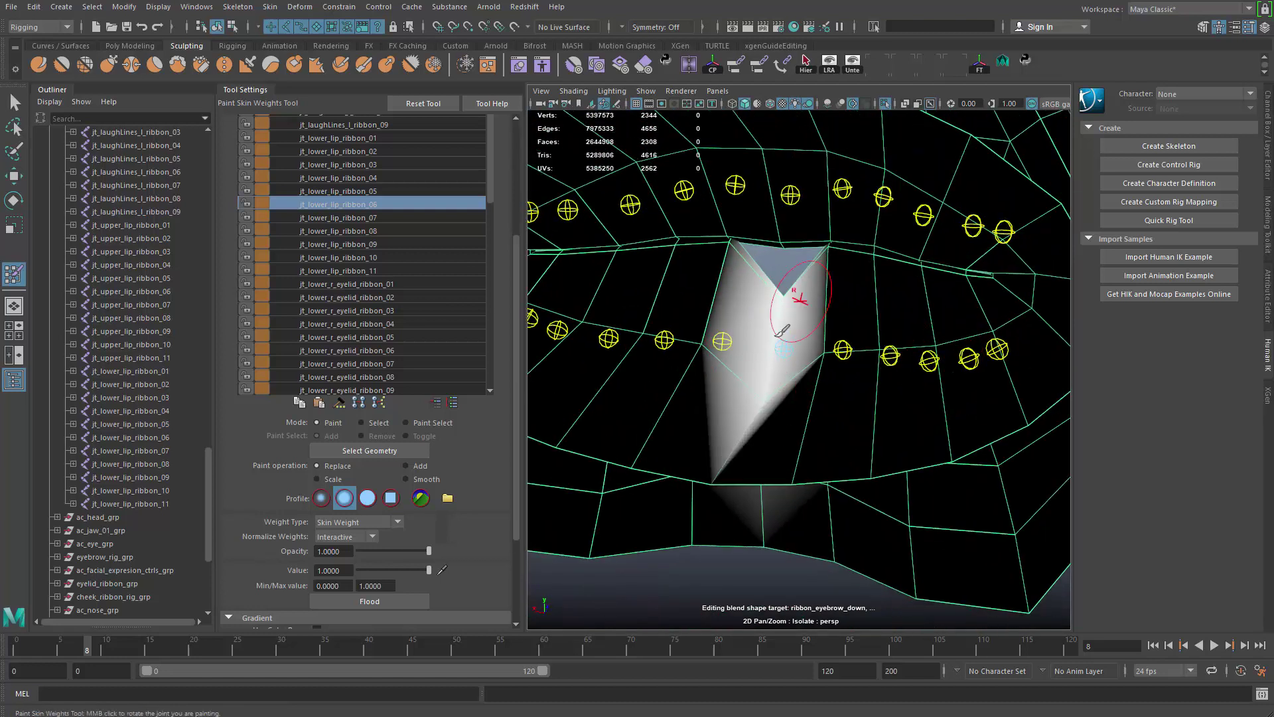
{"action": "left_click_drag", "start_coordinate": [784, 330], "coordinate": [808, 346], "text": "alt"}
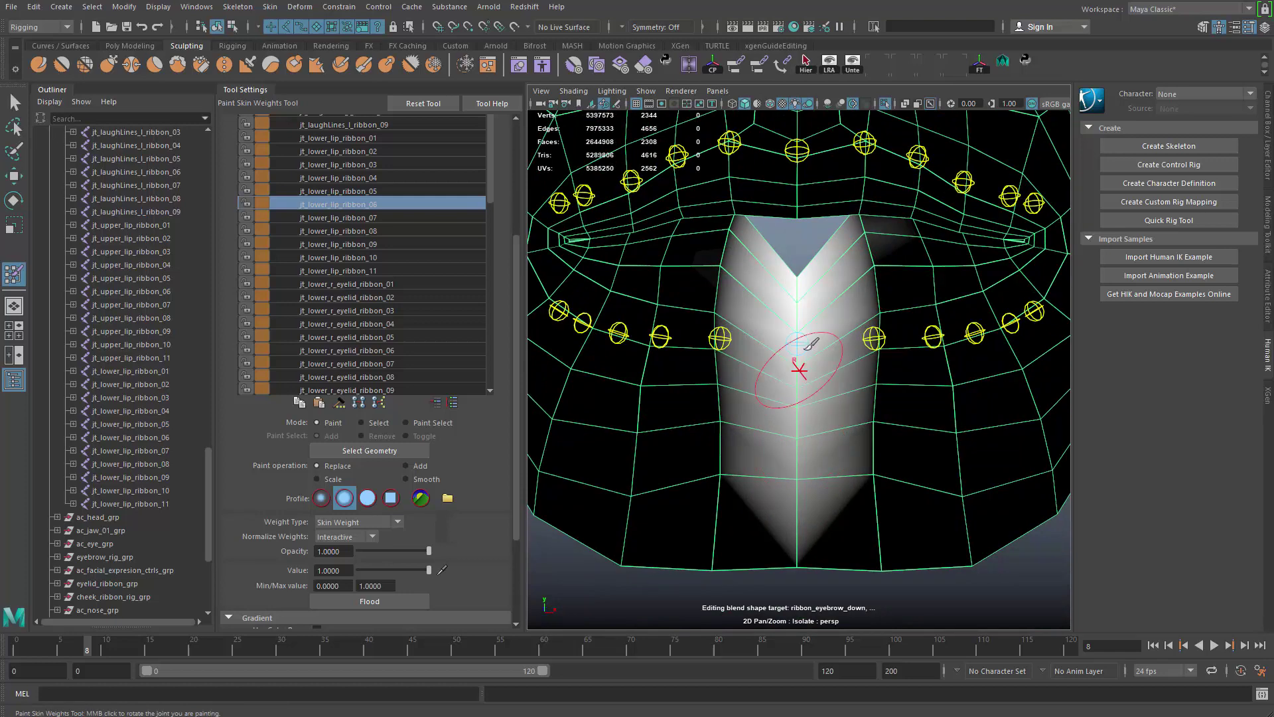
{"action": "left_click_drag", "start_coordinate": [803, 335], "coordinate": [830, 300], "text": "alt"}
{"action": "left_click_drag", "start_coordinate": [766, 346], "coordinate": [850, 359], "text": "alt"}
{"action": "left_click_drag", "start_coordinate": [770, 451], "coordinate": [816, 380], "text": "alt"}
{"action": "scroll", "coordinate": [816, 402], "scroll_direction": "up", "scroll_amount": 3}
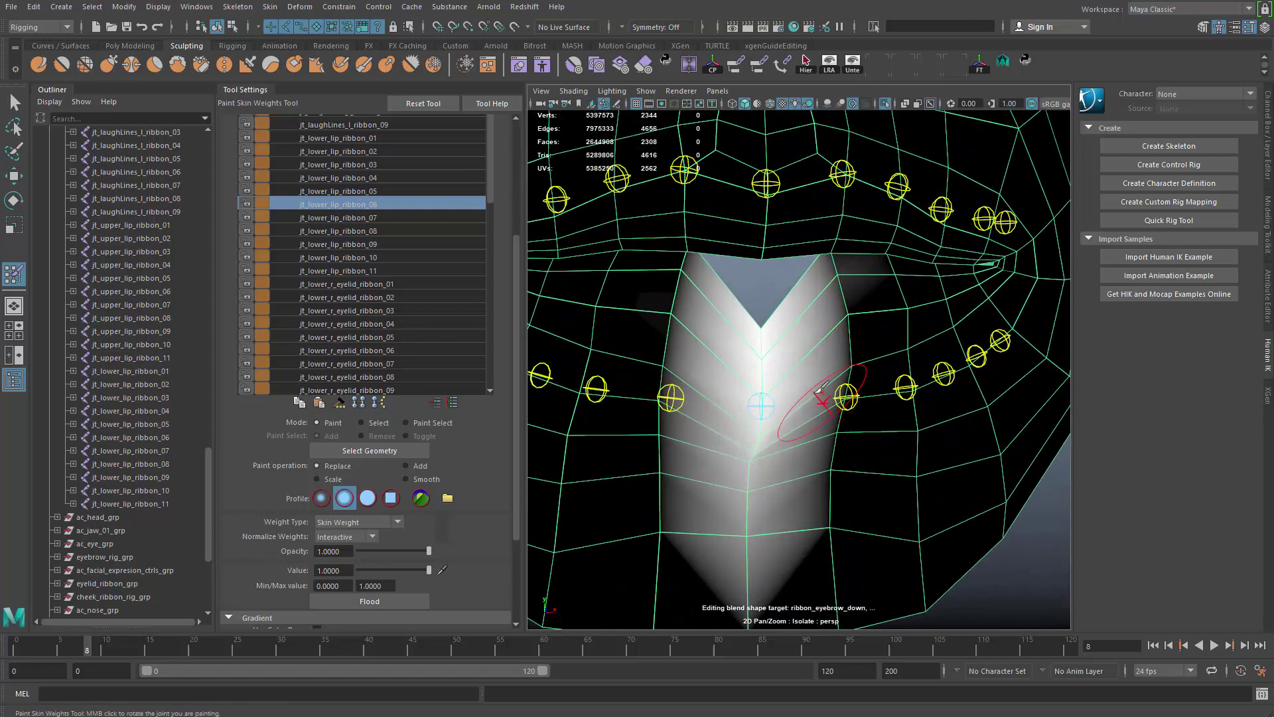
{"action": "mouse_move", "coordinate": [817, 407]}
{"action": "middle_mouse_down", "text": "alt"}
{"action": "mouse_move", "coordinate": [800, 411]}
{"action": "mouse_move", "coordinate": [821, 401]}
{"action": "middle_mouse_up", "text": "alt"}
{"action": "scroll", "coordinate": [821, 402], "scroll_direction": "down", "scroll_amount": 2}
{"action": "left_click_drag", "start_coordinate": [823, 400], "coordinate": [815, 377], "text": "alt"}
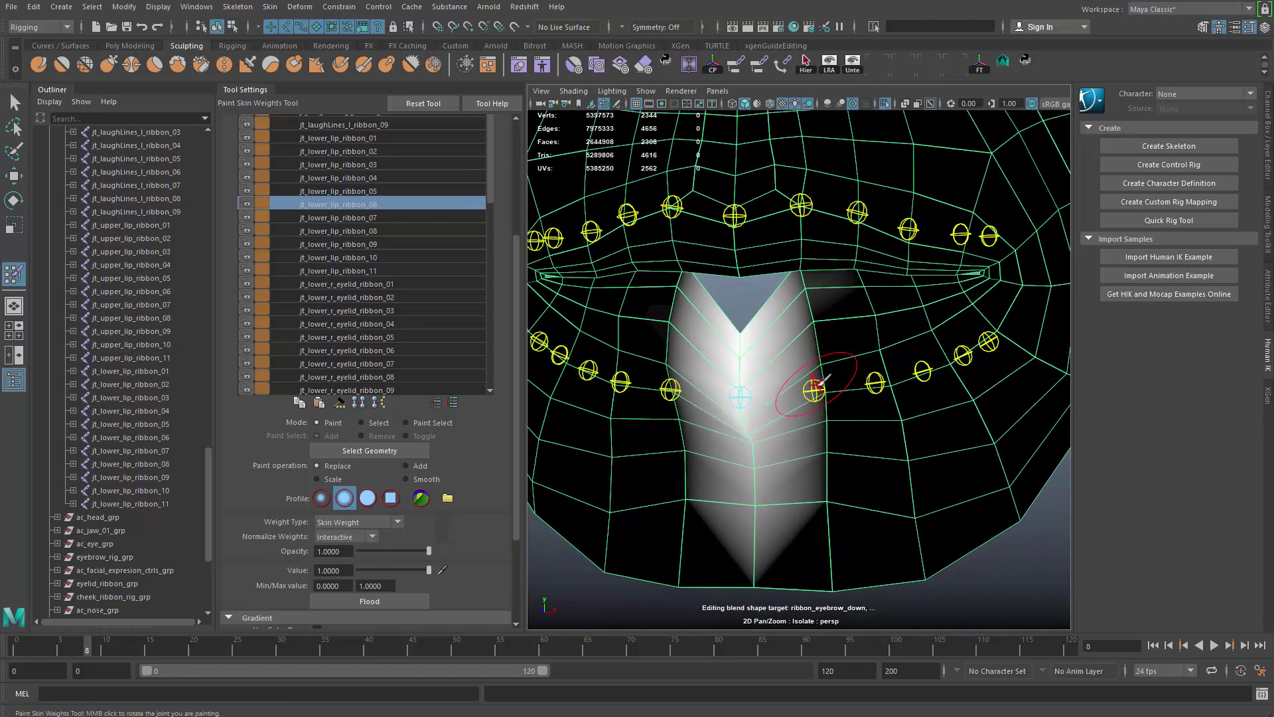
Paint weights of 1 for jt_lower_lip_ribbon_05 on the strip beside the lip centre, covering the outer and inner surfaces
{"action": "right_click_drag", "start_coordinate": [818, 383], "coordinate": [820, 303]}
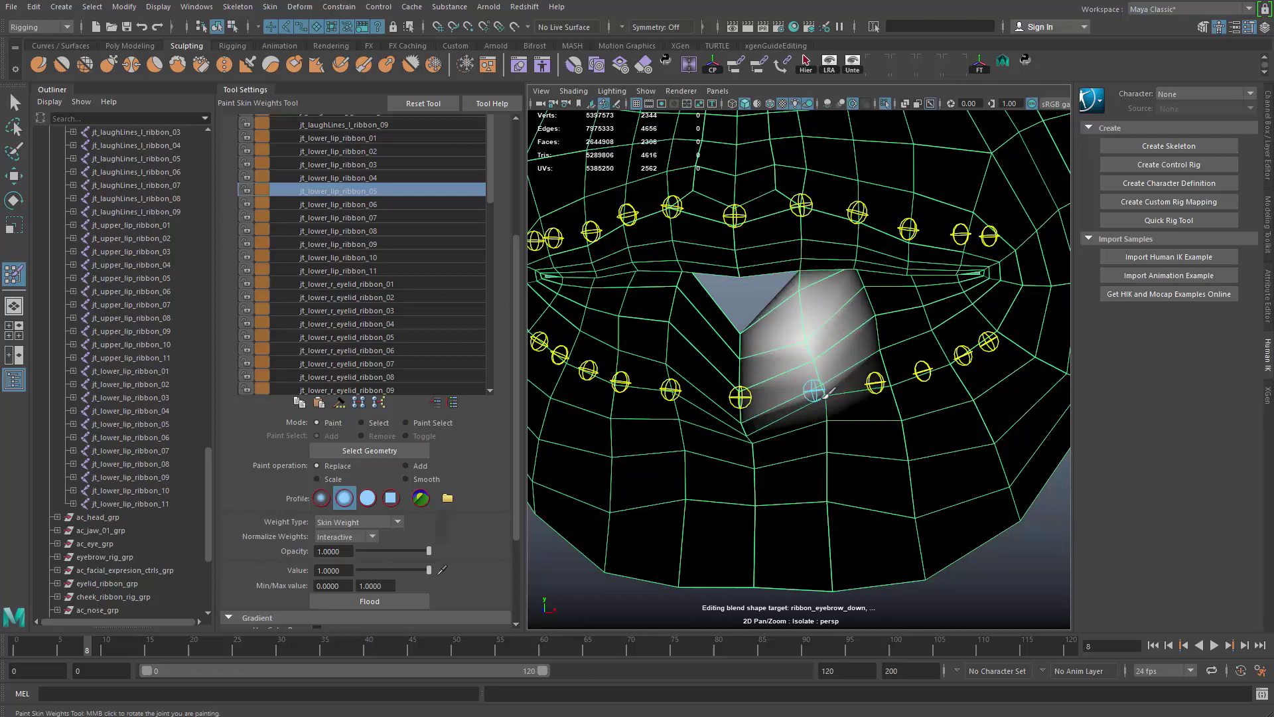
{"action": "left_click_drag", "start_coordinate": [825, 413], "coordinate": [827, 454]}
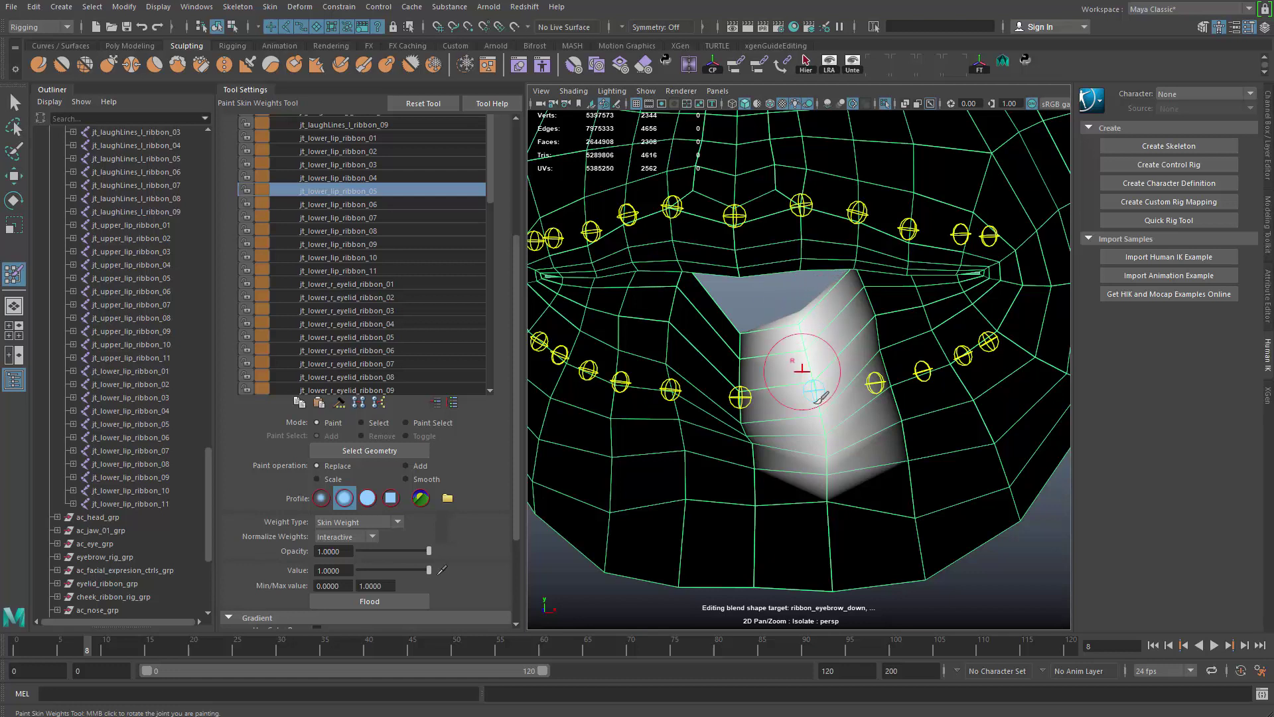
{"action": "scroll", "coordinate": [815, 402], "scroll_direction": "down", "scroll_amount": 5}
{"action": "left_click_drag", "start_coordinate": [815, 402], "coordinate": [631, 405], "text": "alt"}
{"action": "scroll", "coordinate": [770, 325], "scroll_direction": "up", "scroll_amount": 5}
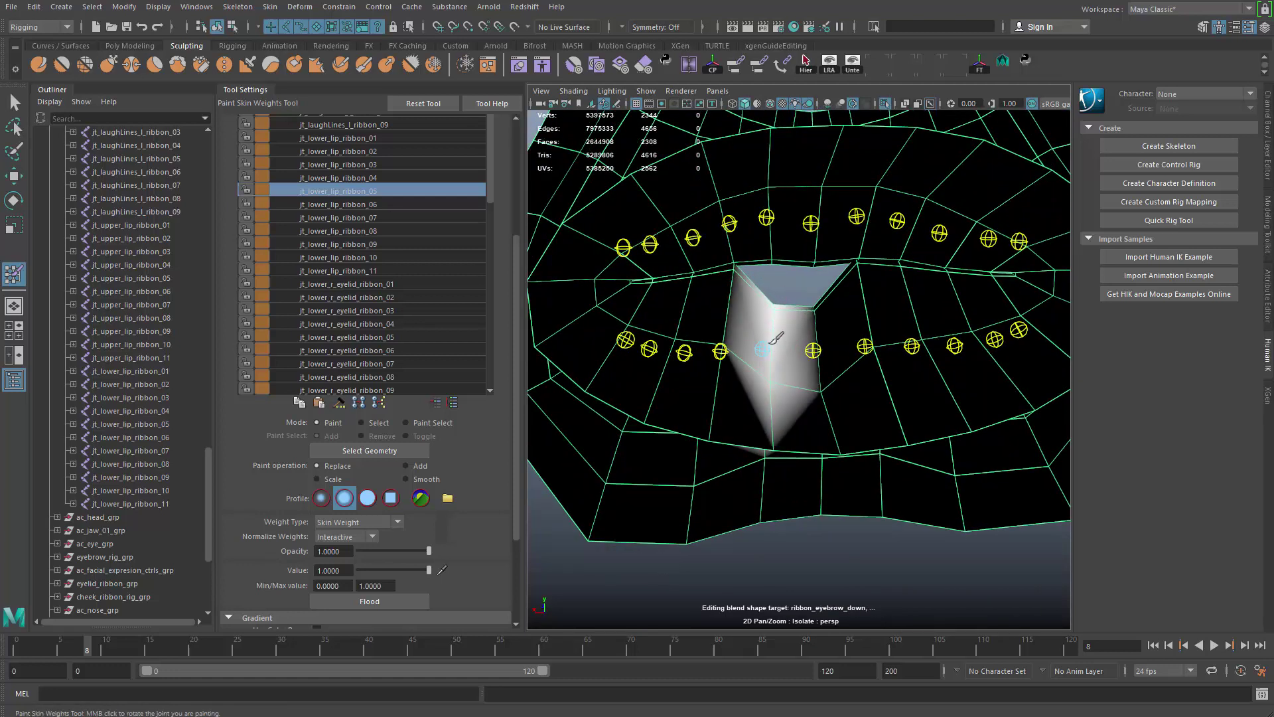
{"action": "mouse_move", "coordinate": [767, 336]}
{"action": "left_mouse_down", "text": "alt"}
{"action": "mouse_move", "coordinate": [962, 359]}
{"action": "mouse_move", "coordinate": [838, 339]}
{"action": "left_mouse_up", "text": "alt"}
{"action": "middle_click_drag", "start_coordinate": [803, 383], "coordinate": [835, 381], "text": "alt"}
{"action": "scroll", "coordinate": [790, 357], "scroll_direction": "up", "scroll_amount": 2}
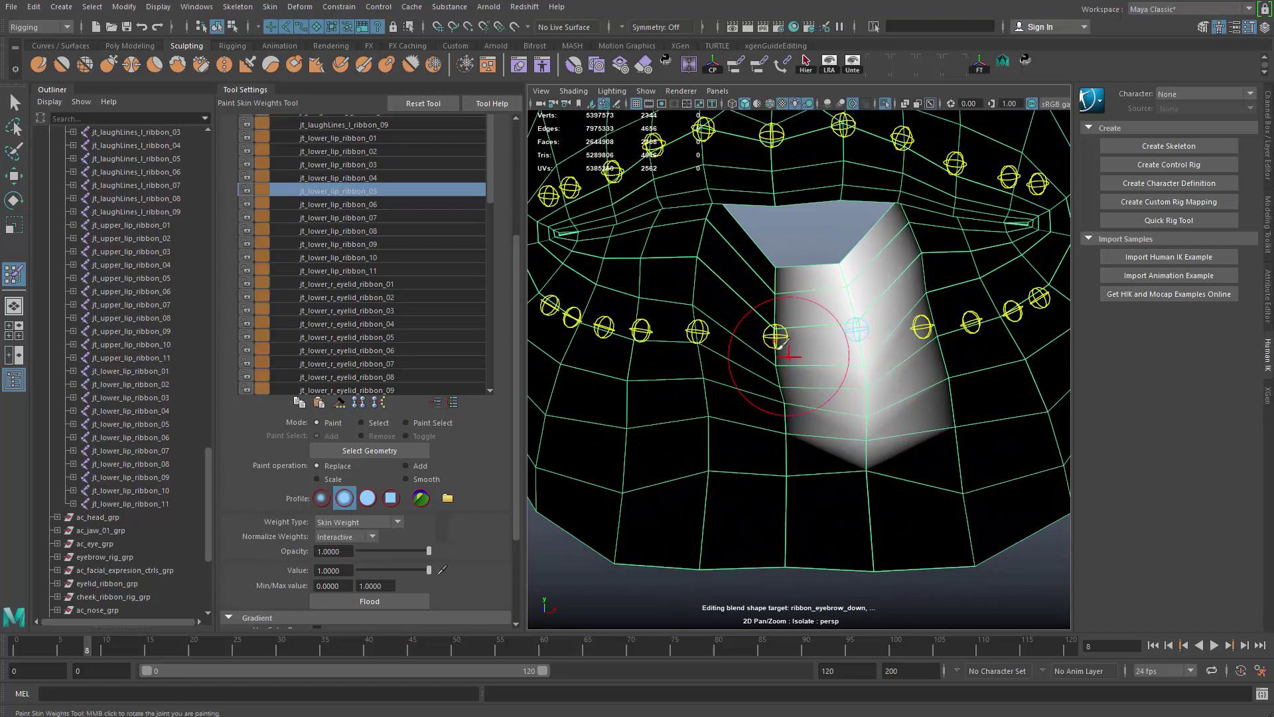
Return to jt_lower_lip_ribbon_06 and repaint its weights along the centre of the lower lip and chin
{"action": "right_click_drag", "start_coordinate": [785, 339], "coordinate": [778, 302]}
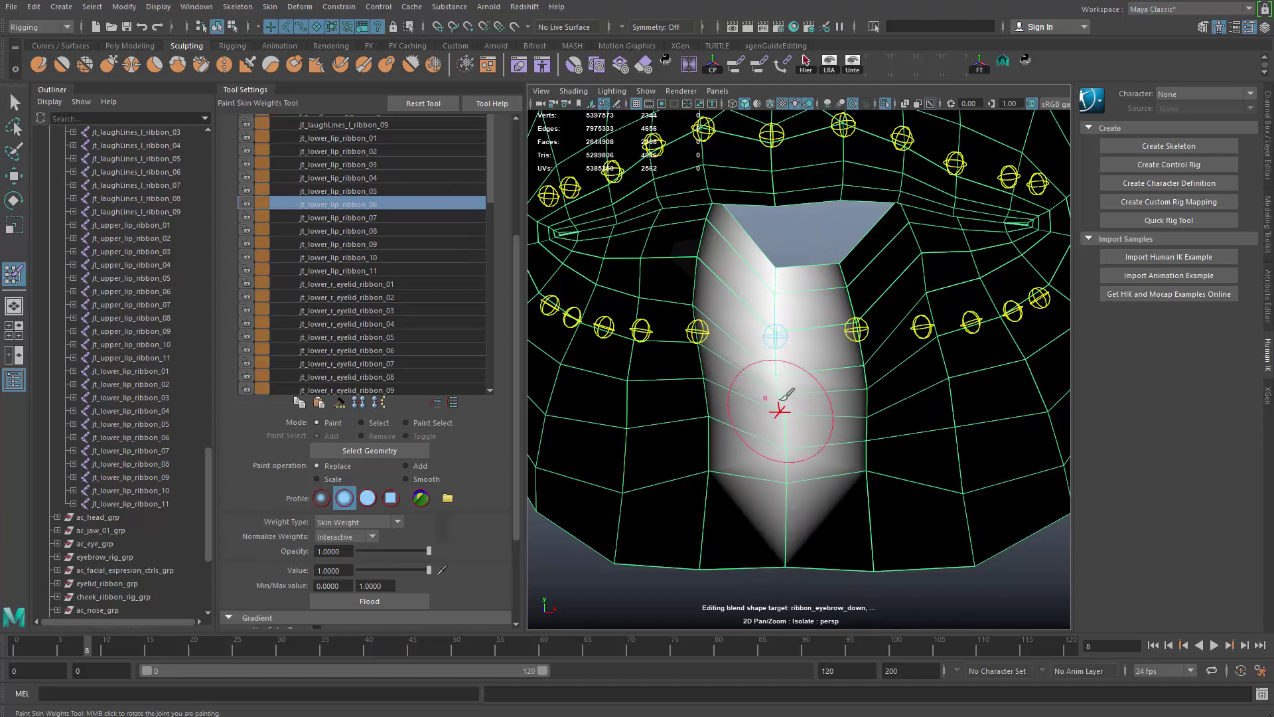
{"action": "left_click_drag", "start_coordinate": [787, 394], "coordinate": [860, 353], "text": "alt"}
{"action": "right_click", "coordinate": [862, 355]}
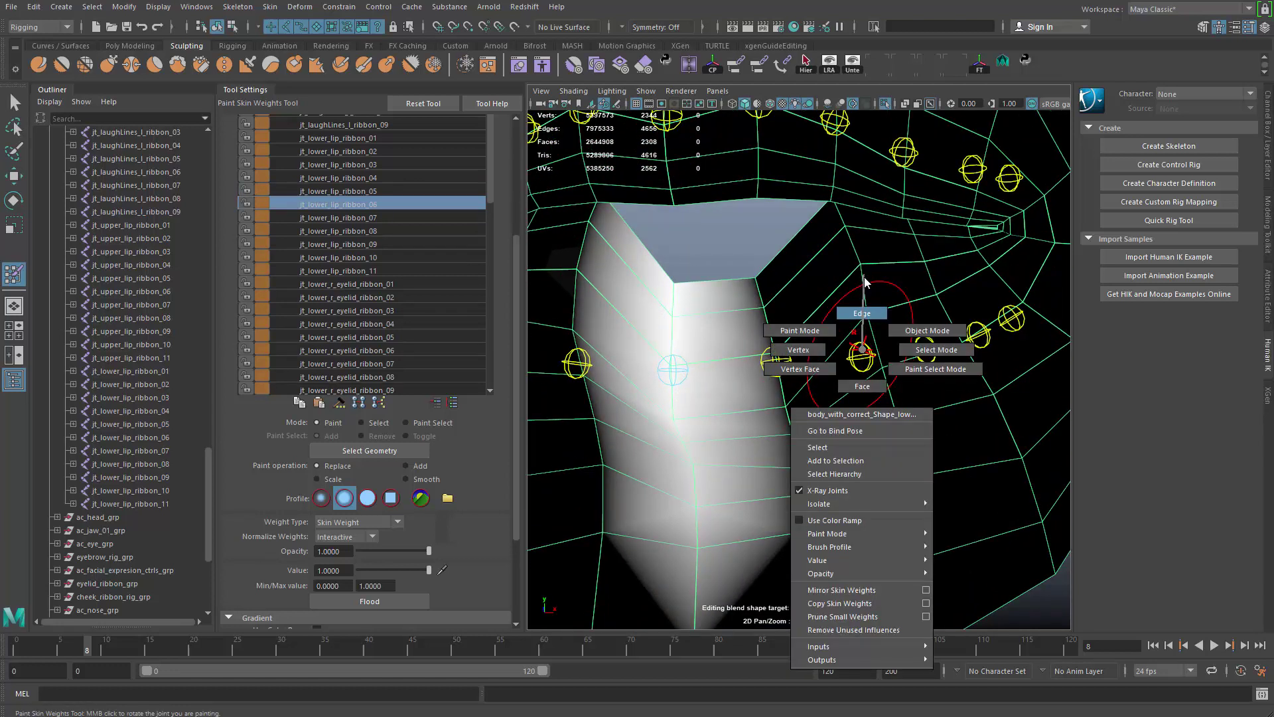
{"action": "left_click", "coordinate": [854, 312]}
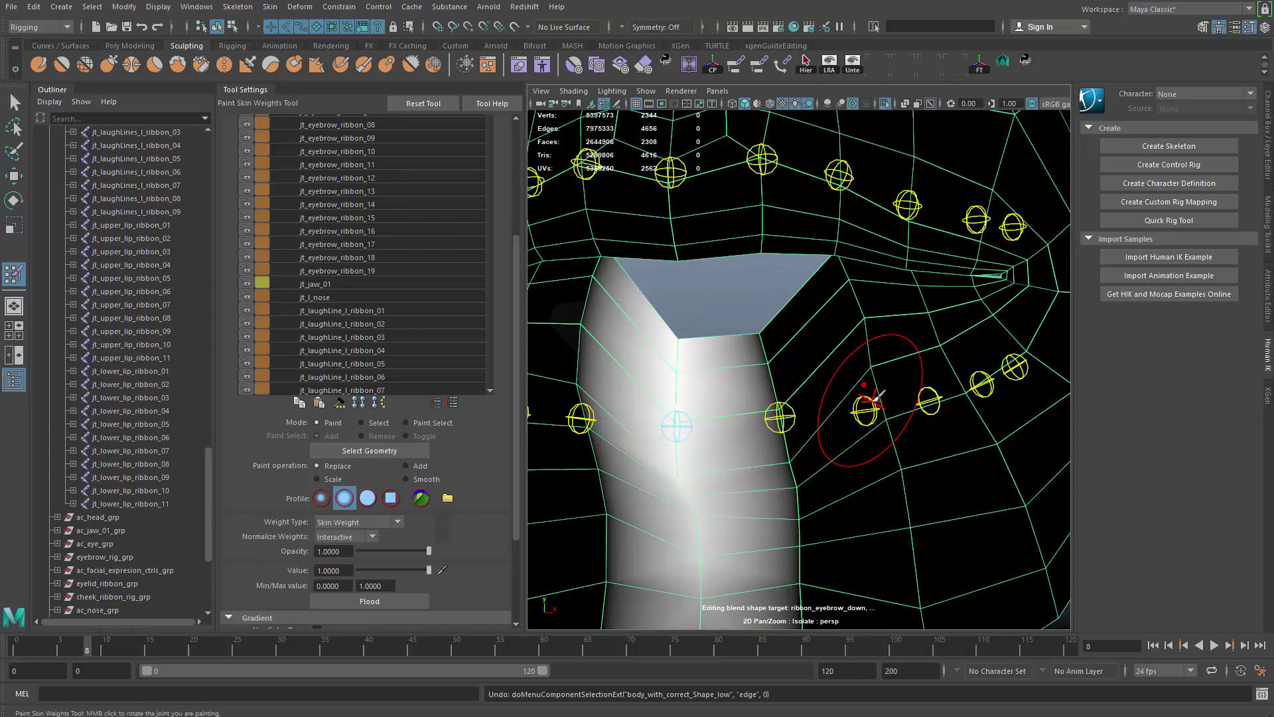
Paint weights of 1 for jt_lower_lip_ribbon_04 from the lip edge down toward the chin, on the outer and inner surfaces
{"action": "right_click_drag", "start_coordinate": [871, 400], "coordinate": [875, 311]}
{"action": "mouse_move", "coordinate": [844, 300]}
{"action": "left_mouse_down"}
{"action": "mouse_move", "coordinate": [870, 438]}
{"action": "mouse_move", "coordinate": [875, 417]}
{"action": "left_mouse_up"}
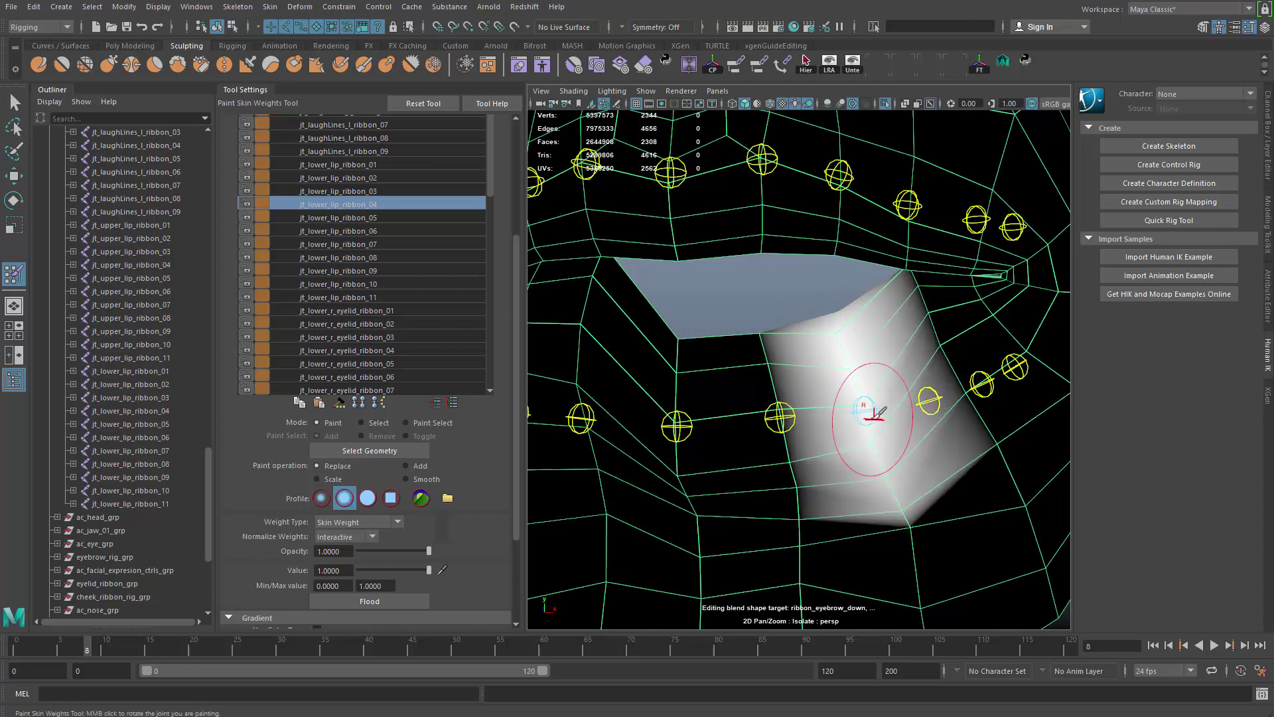
{"action": "mouse_move", "coordinate": [894, 494]}
{"action": "left_mouse_down"}
{"action": "mouse_move", "coordinate": [905, 535]}
{"action": "mouse_move", "coordinate": [889, 468]}
{"action": "mouse_move", "coordinate": [916, 563]}
{"action": "mouse_move", "coordinate": [889, 458]}
{"action": "left_mouse_up"}
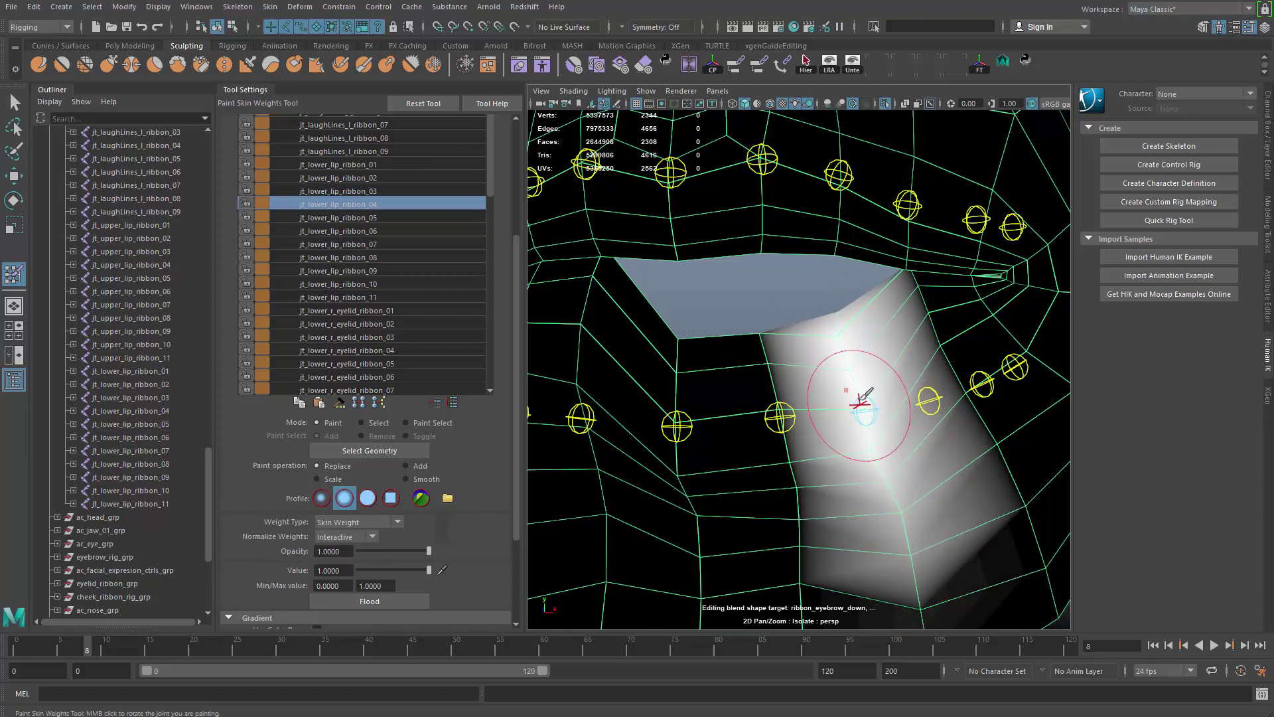
{"action": "left_click_drag", "start_coordinate": [864, 387], "coordinate": [785, 303], "text": "alt"}
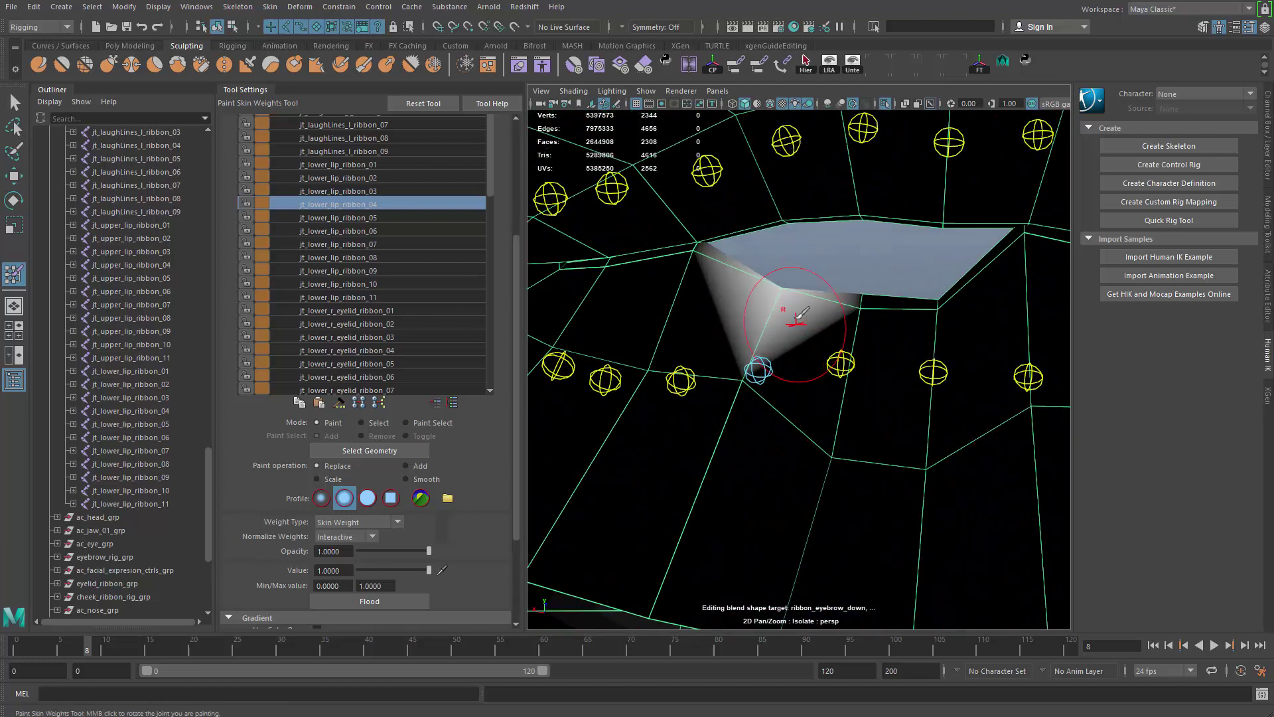
{"action": "mouse_move", "coordinate": [772, 351]}
{"action": "left_mouse_down"}
{"action": "mouse_move", "coordinate": [765, 369]}
{"action": "mouse_move", "coordinate": [762, 351]}
{"action": "mouse_move", "coordinate": [537, 497]}
{"action": "left_mouse_up"}
{"action": "scroll", "coordinate": [302, 491], "scroll_direction": "down", "scroll_amount": 3}
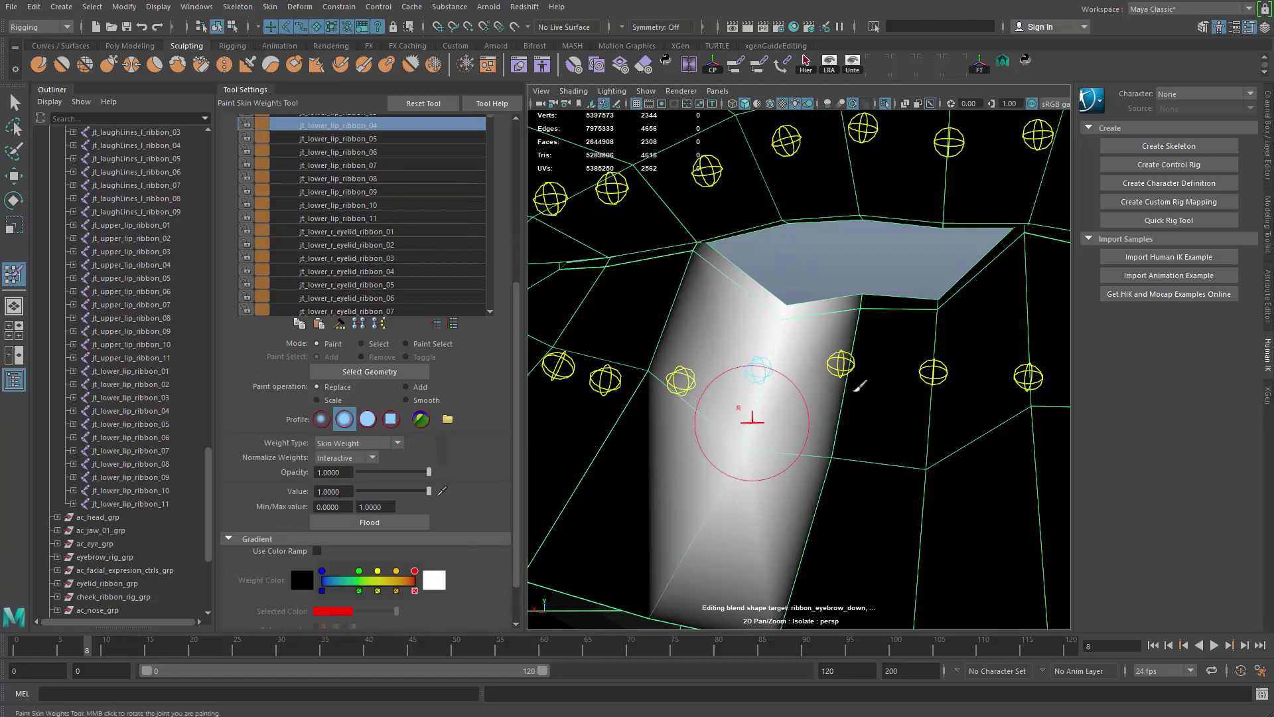
{"action": "middle_click_drag", "start_coordinate": [937, 365], "coordinate": [989, 329], "text": "alt"}
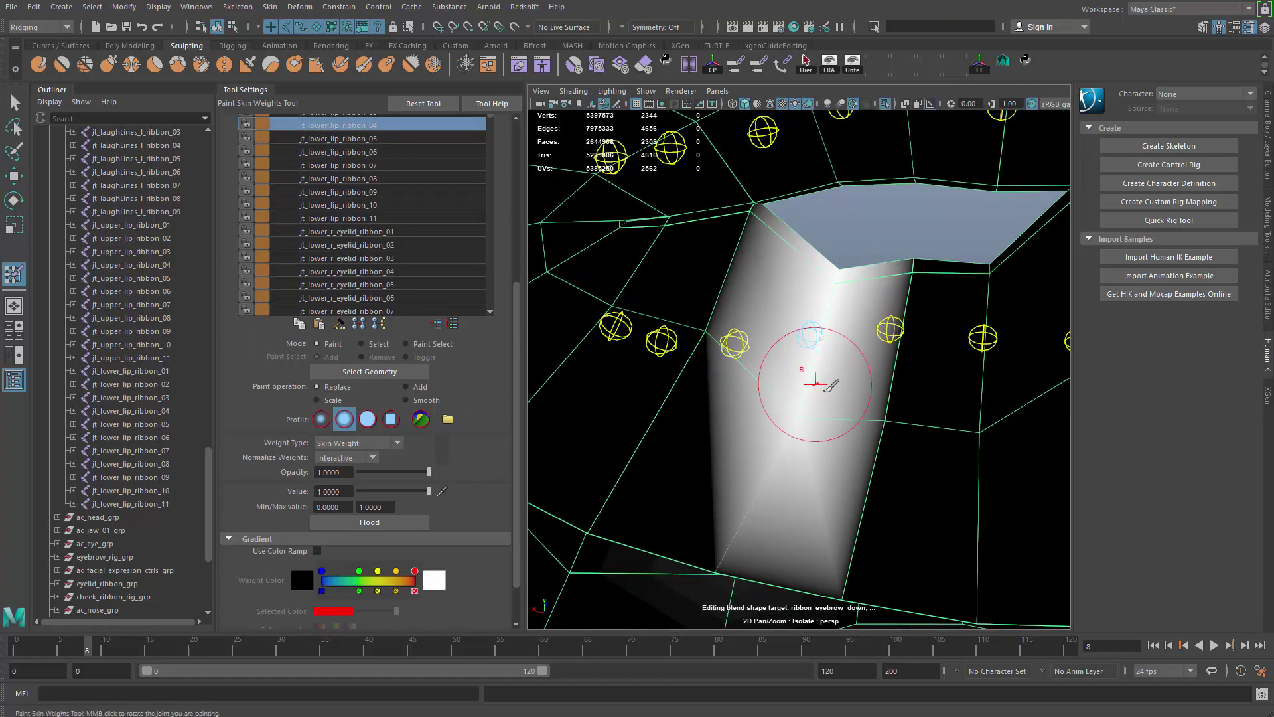
{"action": "left_click_drag", "start_coordinate": [816, 383], "coordinate": [594, 369], "text": "alt"}
{"action": "scroll", "coordinate": [803, 429], "scroll_direction": "down", "scroll_amount": 4}
{"action": "left_click_drag", "start_coordinate": [802, 429], "coordinate": [799, 398], "text": "alt"}
{"action": "middle_click_drag", "start_coordinate": [799, 398], "coordinate": [783, 408], "text": "alt"}
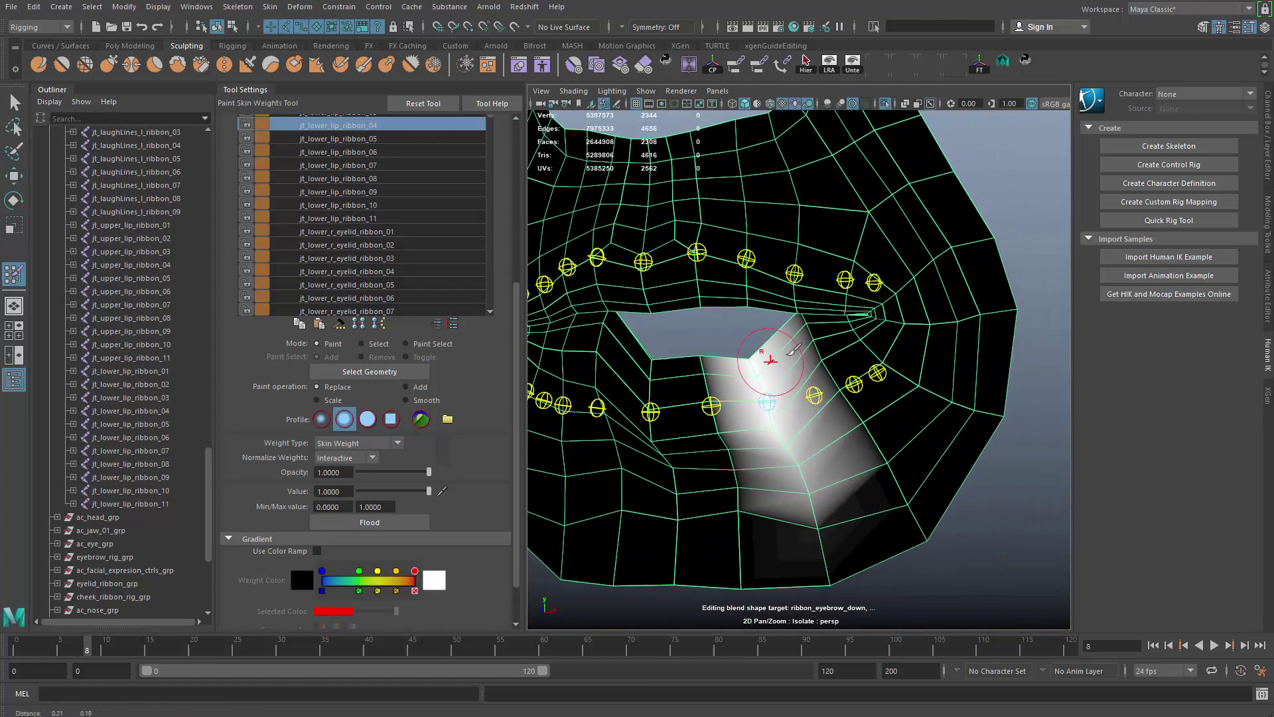
Paint weights of 1 for jt_lower_lip_ribbon_03 on the lip area near the mouth corner, outside and inside
{"action": "scroll", "coordinate": [790, 354], "scroll_direction": "up", "scroll_amount": 5}
{"action": "right_click_drag", "start_coordinate": [835, 410], "coordinate": [836, 443]}
{"action": "left_click_drag", "start_coordinate": [831, 306], "coordinate": [811, 276]}
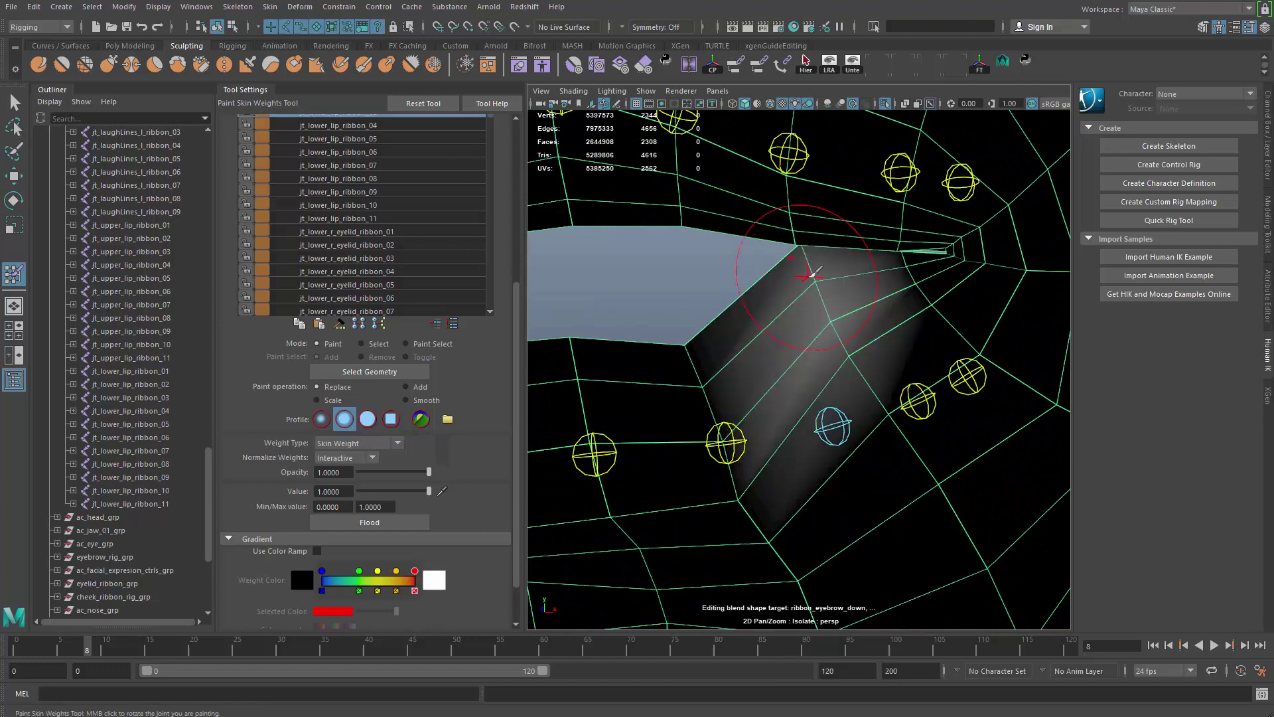
{"action": "mouse_move", "coordinate": [861, 346]}
{"action": "left_mouse_down"}
{"action": "mouse_move", "coordinate": [847, 361]}
{"action": "mouse_move", "coordinate": [915, 494]}
{"action": "mouse_move", "coordinate": [857, 433]}
{"action": "mouse_move", "coordinate": [890, 373]}
{"action": "left_mouse_up"}
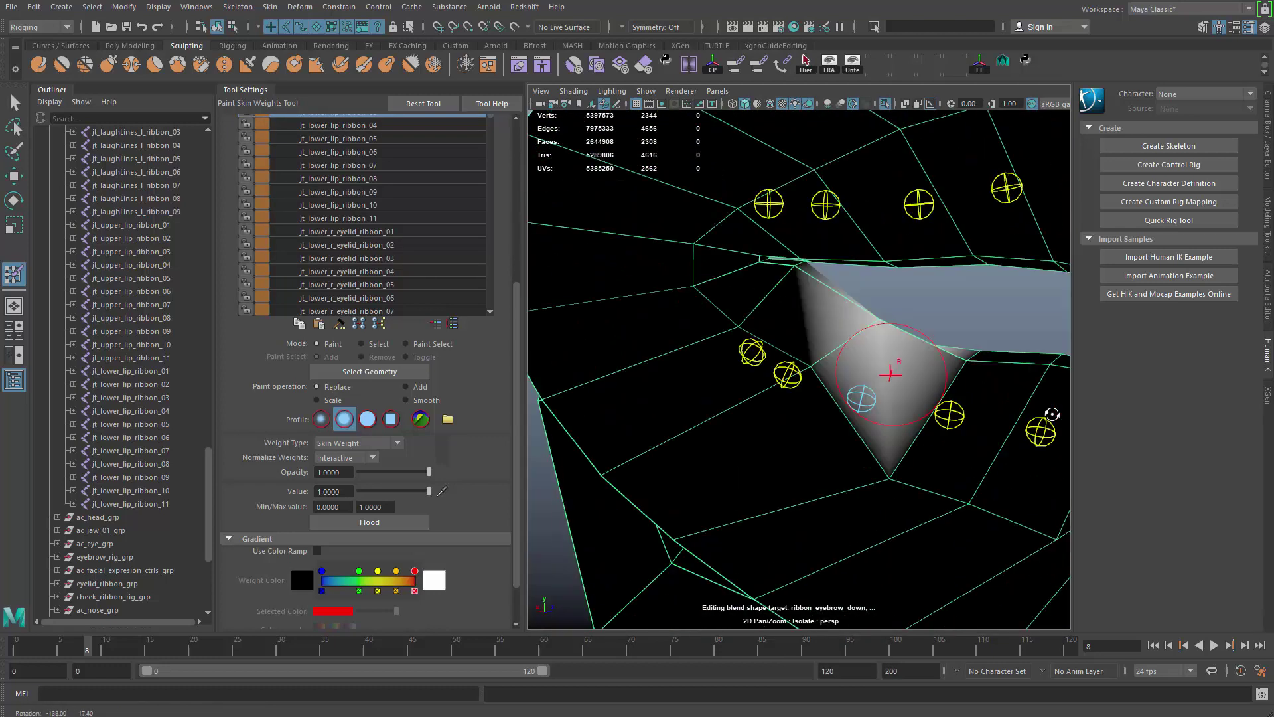
{"action": "right_click_drag", "start_coordinate": [890, 372], "coordinate": [955, 458], "text": "alt"}
{"action": "mouse_move", "coordinate": [843, 358]}
{"action": "left_mouse_down"}
{"action": "mouse_move", "coordinate": [816, 294]}
{"action": "mouse_move", "coordinate": [815, 331]}
{"action": "mouse_move", "coordinate": [784, 385]}
{"action": "left_mouse_up"}
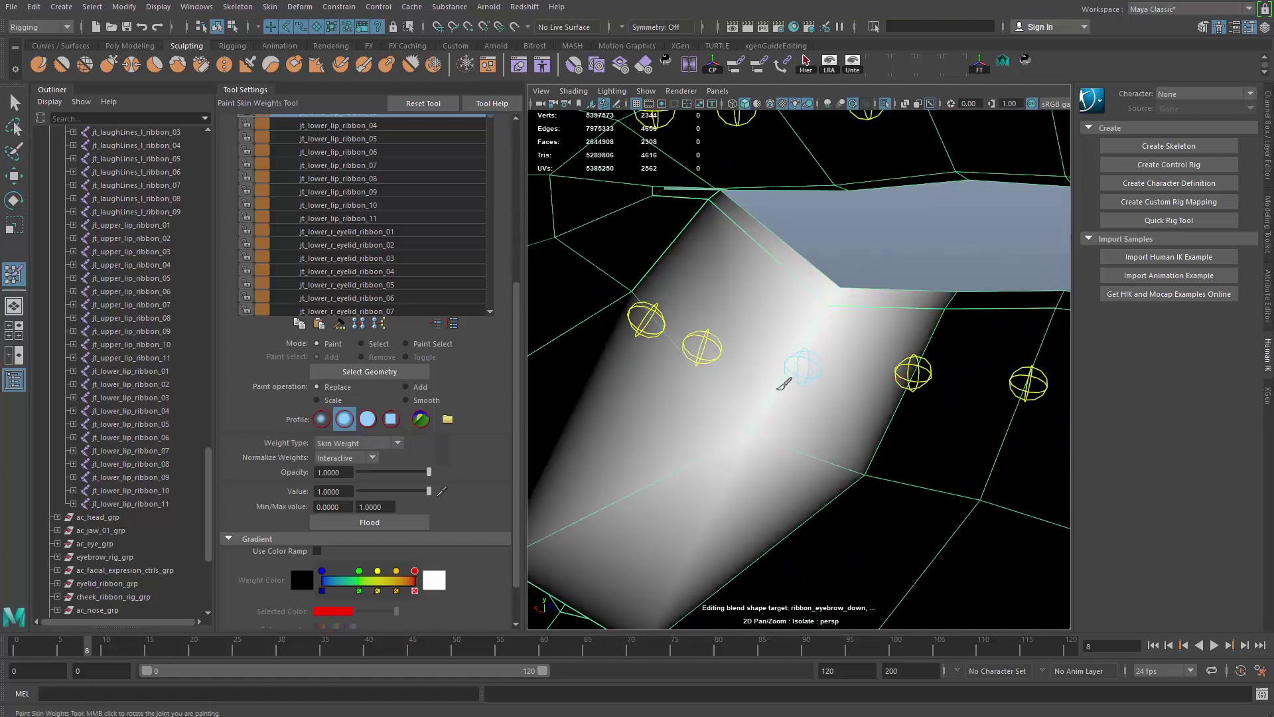
Try painting jt_lower_lip_ribbon_02's weights near the mouth corner with the large brush, and undo the stroke
{"action": "left_click_drag", "start_coordinate": [930, 404], "coordinate": [628, 376], "text": "alt"}
{"action": "right_click_drag", "start_coordinate": [629, 375], "coordinate": [723, 305], "text": "alt"}
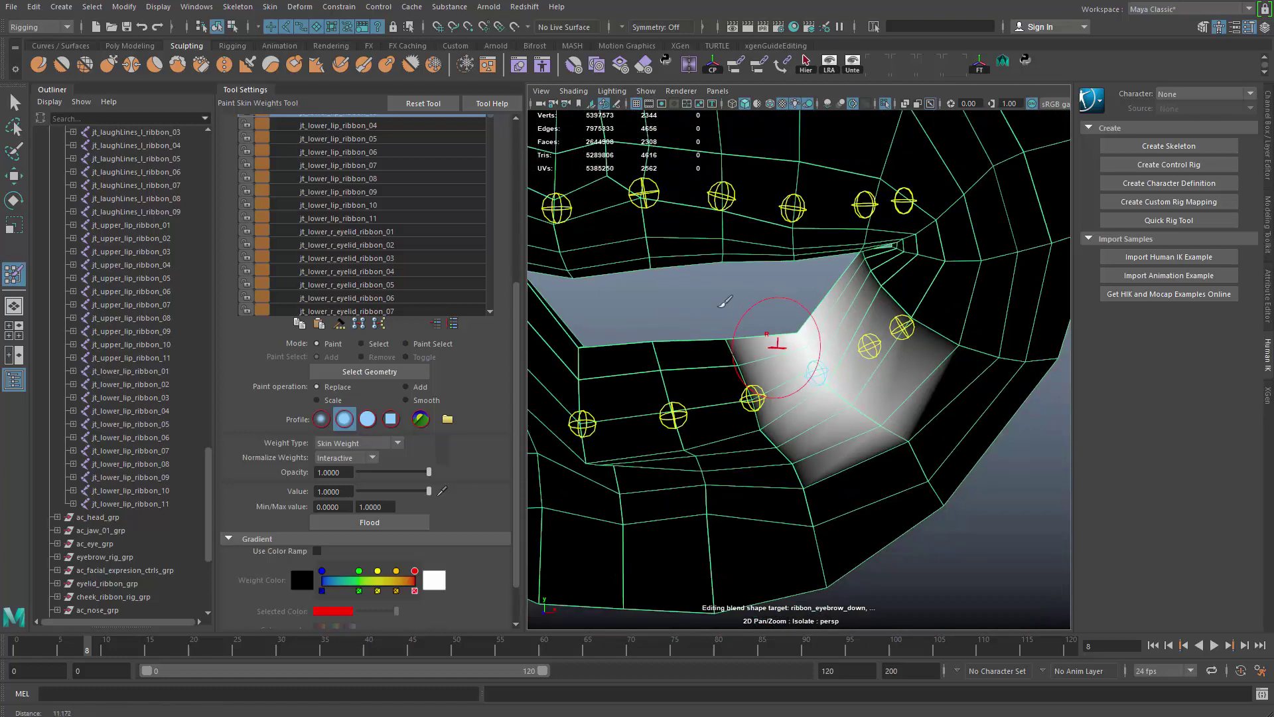
{"action": "left_click_drag", "start_coordinate": [722, 305], "coordinate": [820, 336], "text": "alt"}
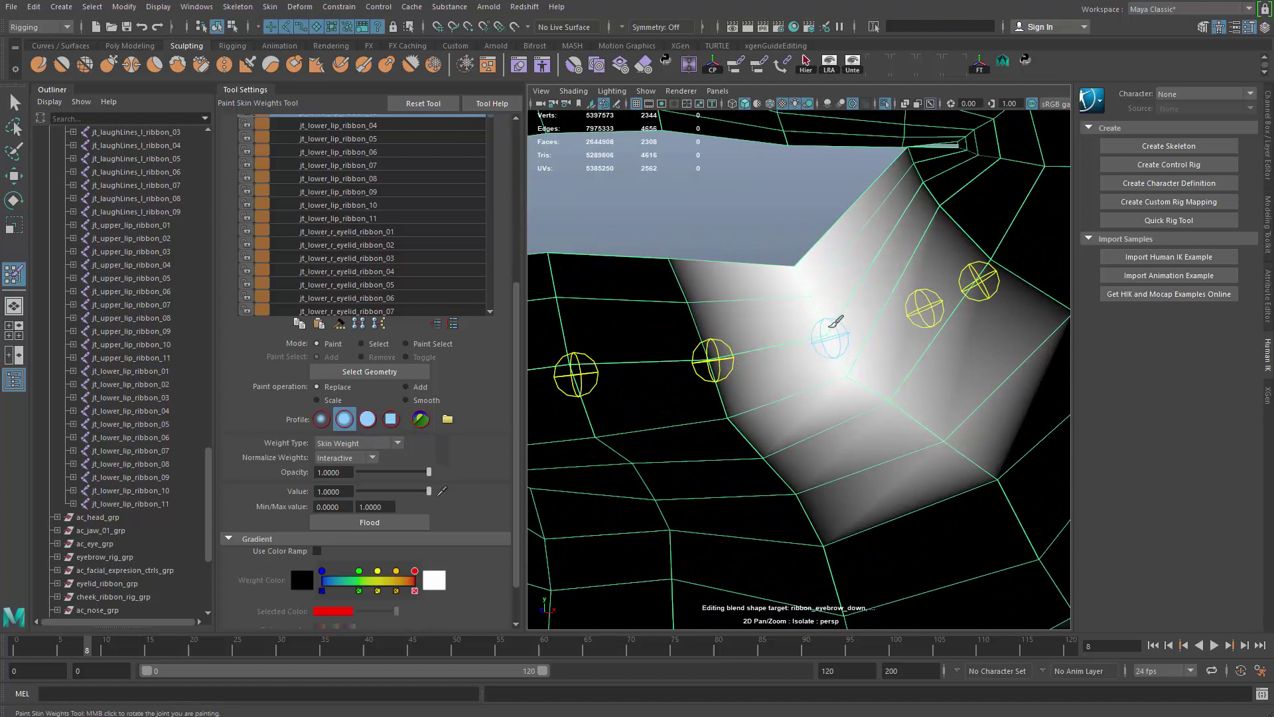
{"action": "scroll", "coordinate": [811, 323], "scroll_direction": "down", "scroll_amount": 3}
{"action": "middle_click_drag", "start_coordinate": [811, 321], "coordinate": [741, 369], "text": "alt"}
{"action": "mouse_move", "coordinate": [741, 369]}
{"action": "right_mouse_down", "text": "alt"}
{"action": "mouse_move", "coordinate": [831, 388]}
{"action": "mouse_move", "coordinate": [837, 318]}
{"action": "right_mouse_up", "text": "alt"}
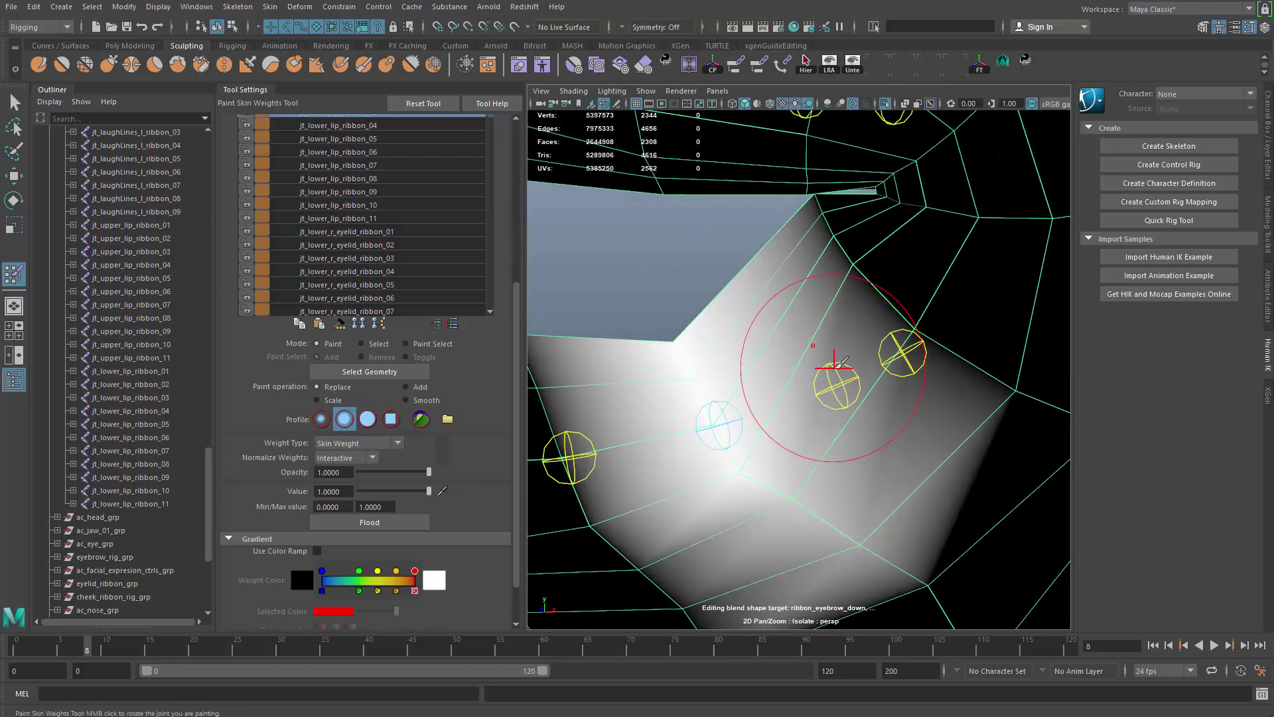
{"action": "left_click_drag", "start_coordinate": [834, 272], "coordinate": [827, 243]}
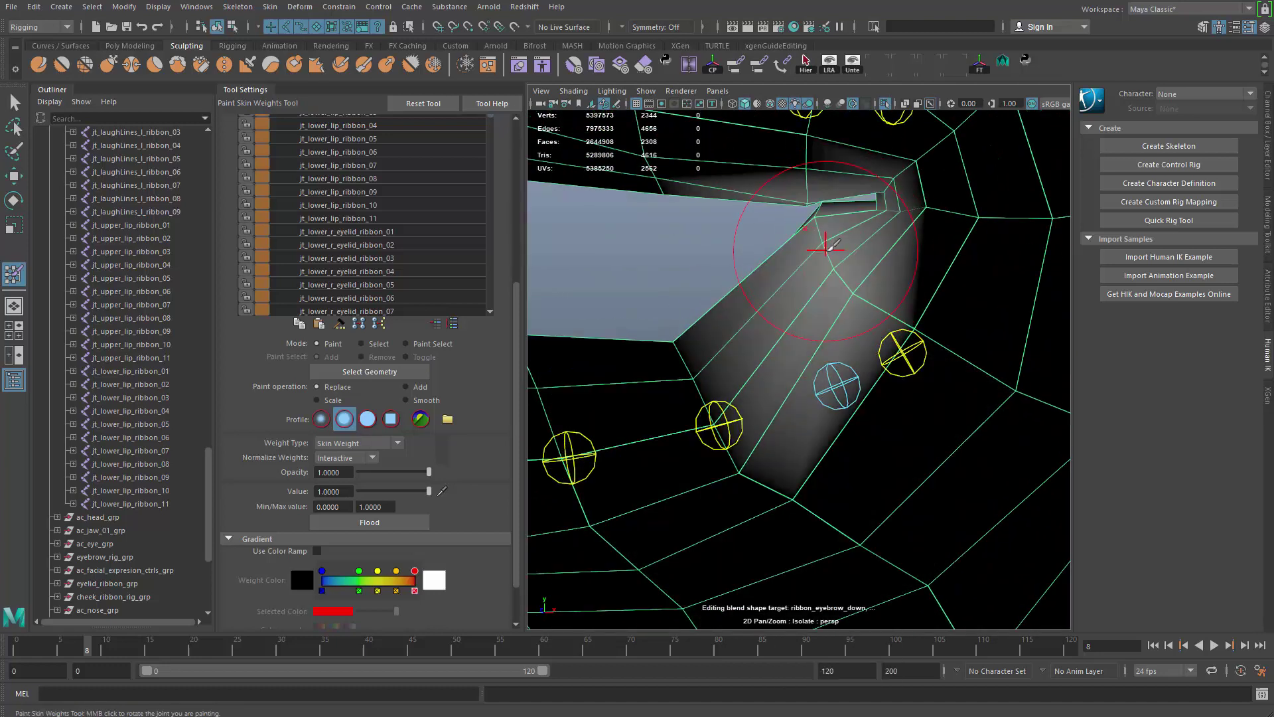
{"action": "key", "text": "ctrl+z"}
{"action": "key", "text": "ctrl+z"}
Shrink the brush and paint weights of 1 for jt_lower_lip_ribbon_02 along the lip edge near the mouth corner
{"action": "middle_click_drag", "start_coordinate": [827, 243], "coordinate": [825, 308], "text": "alt"}
{"action": "right_click_drag", "start_coordinate": [825, 307], "coordinate": [856, 293], "text": "alt"}
{"action": "key", "text": "b"}
{"action": "left_click_drag", "start_coordinate": [856, 263], "coordinate": [815, 264]}
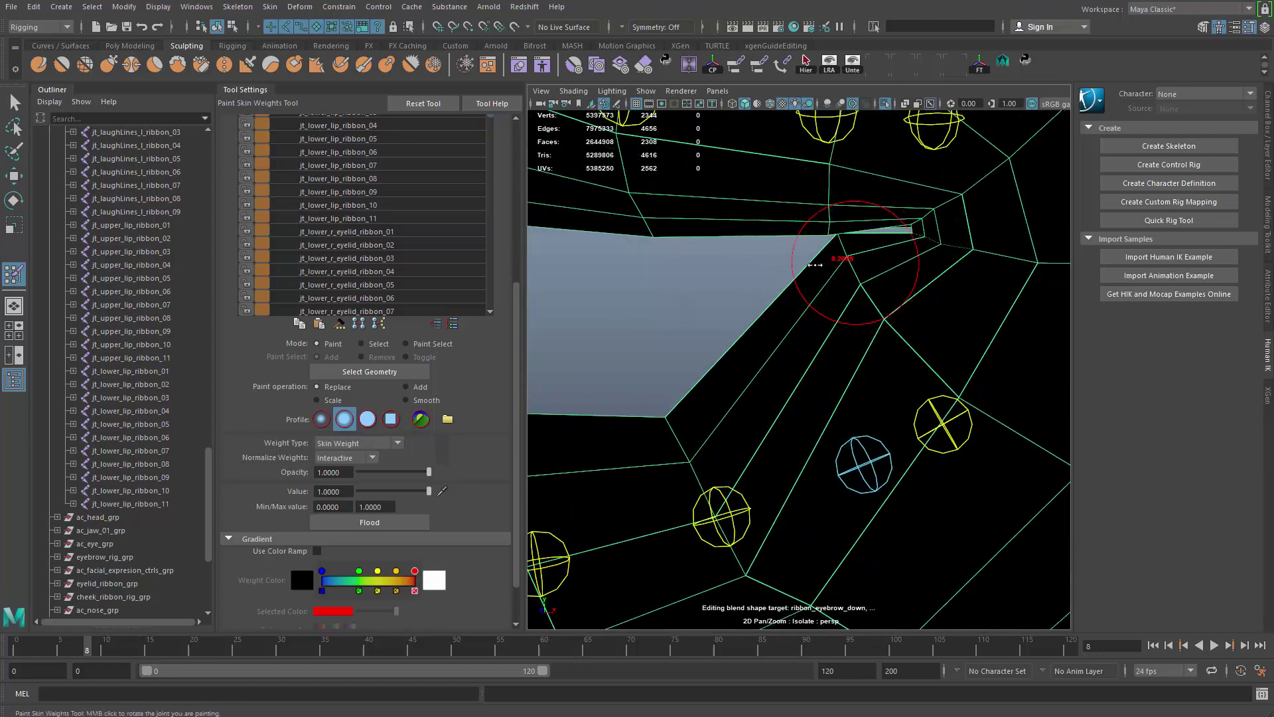
{"action": "scroll", "coordinate": [836, 274], "scroll_direction": "up", "scroll_amount": 3}
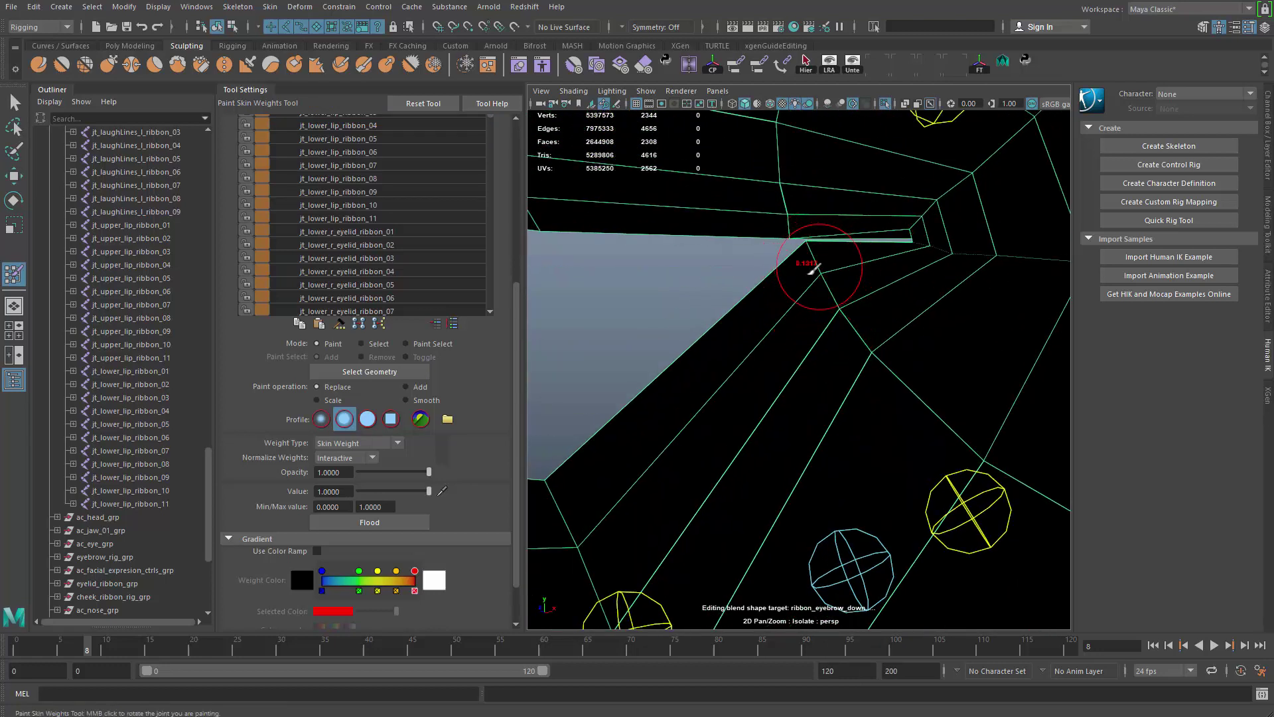
{"action": "mouse_move", "coordinate": [865, 357]}
{"action": "left_mouse_down"}
{"action": "mouse_move", "coordinate": [811, 290]}
{"action": "mouse_move", "coordinate": [818, 352]}
{"action": "mouse_move", "coordinate": [890, 479]}
{"action": "left_mouse_up"}
{"action": "middle_click_drag", "start_coordinate": [890, 479], "coordinate": [851, 422], "text": "alt"}
{"action": "scroll", "coordinate": [816, 405], "scroll_direction": "down", "scroll_amount": 3}
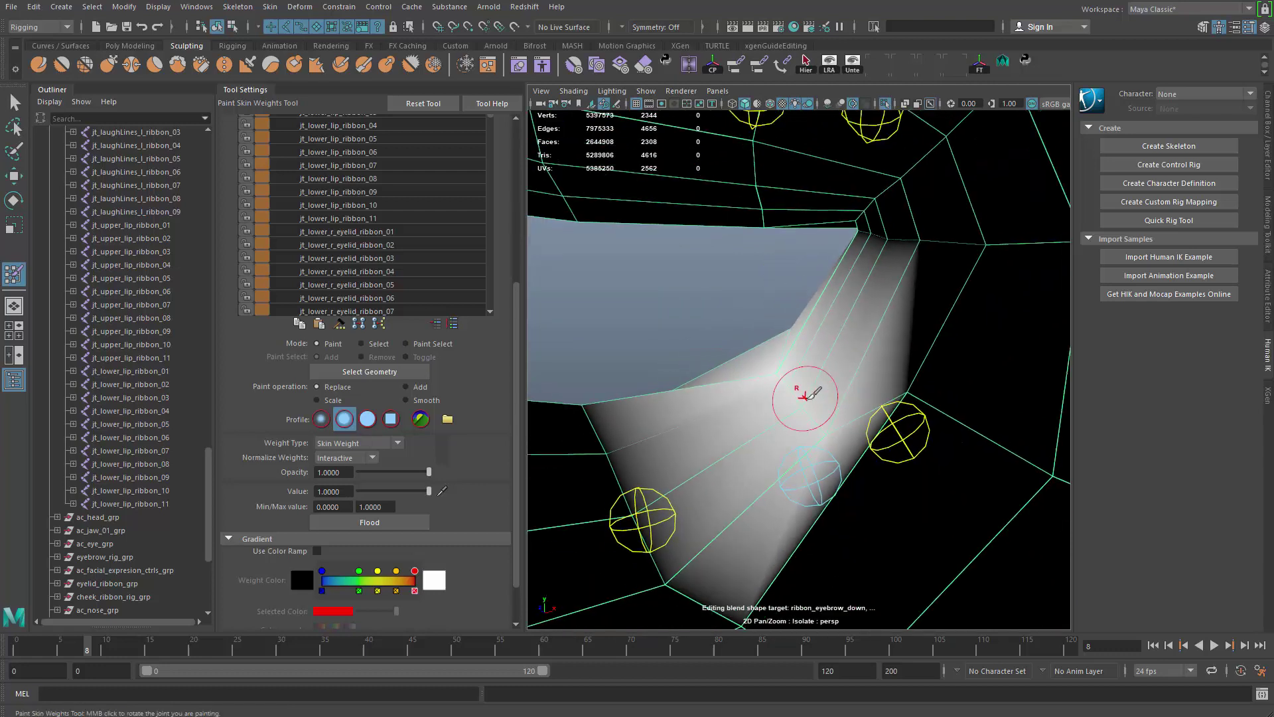
{"action": "mouse_move", "coordinate": [805, 400]}
{"action": "left_mouse_down"}
{"action": "mouse_move", "coordinate": [920, 406]}
{"action": "mouse_move", "coordinate": [820, 439]}
{"action": "left_mouse_up"}
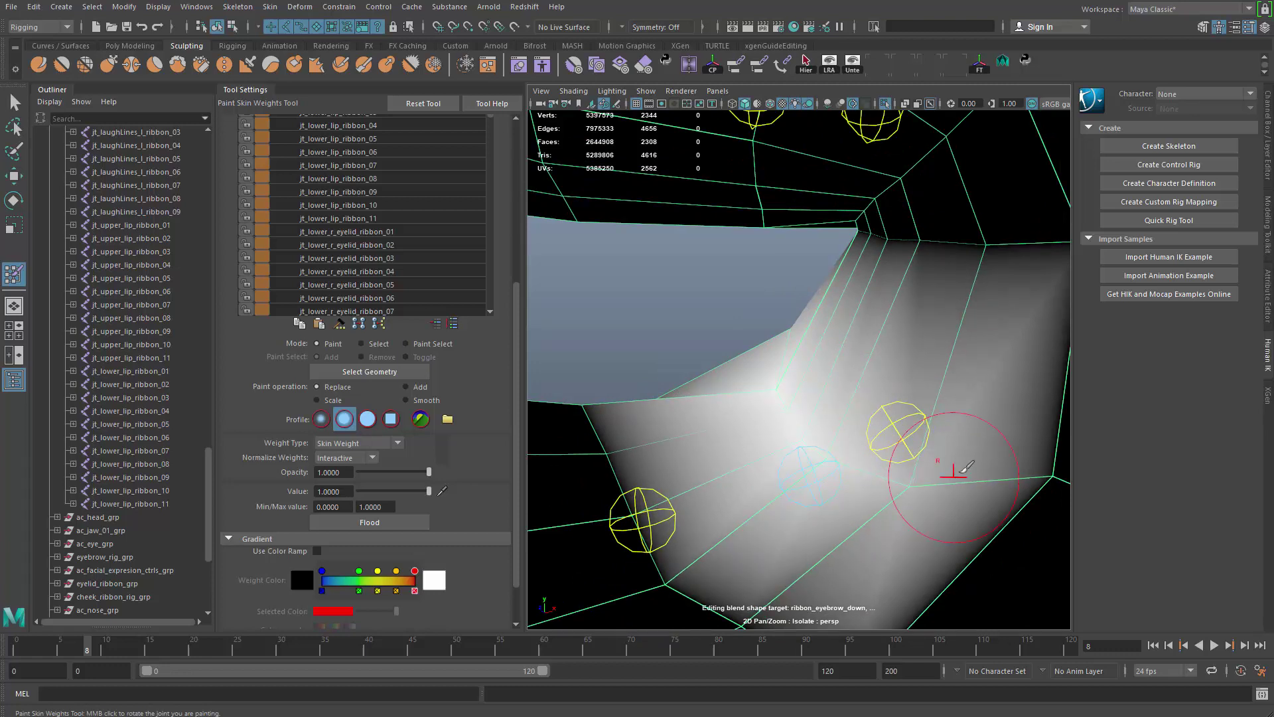
Extend jt_lower_lip_ribbon_02's weights of 1 outward from the lip toward the chin and over the inner surface
{"action": "middle_click_drag", "start_coordinate": [958, 470], "coordinate": [857, 425], "text": "alt"}
{"action": "scroll", "coordinate": [858, 425], "scroll_direction": "up", "scroll_amount": 2}
{"action": "left_click_drag", "start_coordinate": [869, 438], "coordinate": [974, 489]}
{"action": "scroll", "coordinate": [800, 446], "scroll_direction": "down", "scroll_amount": 3}
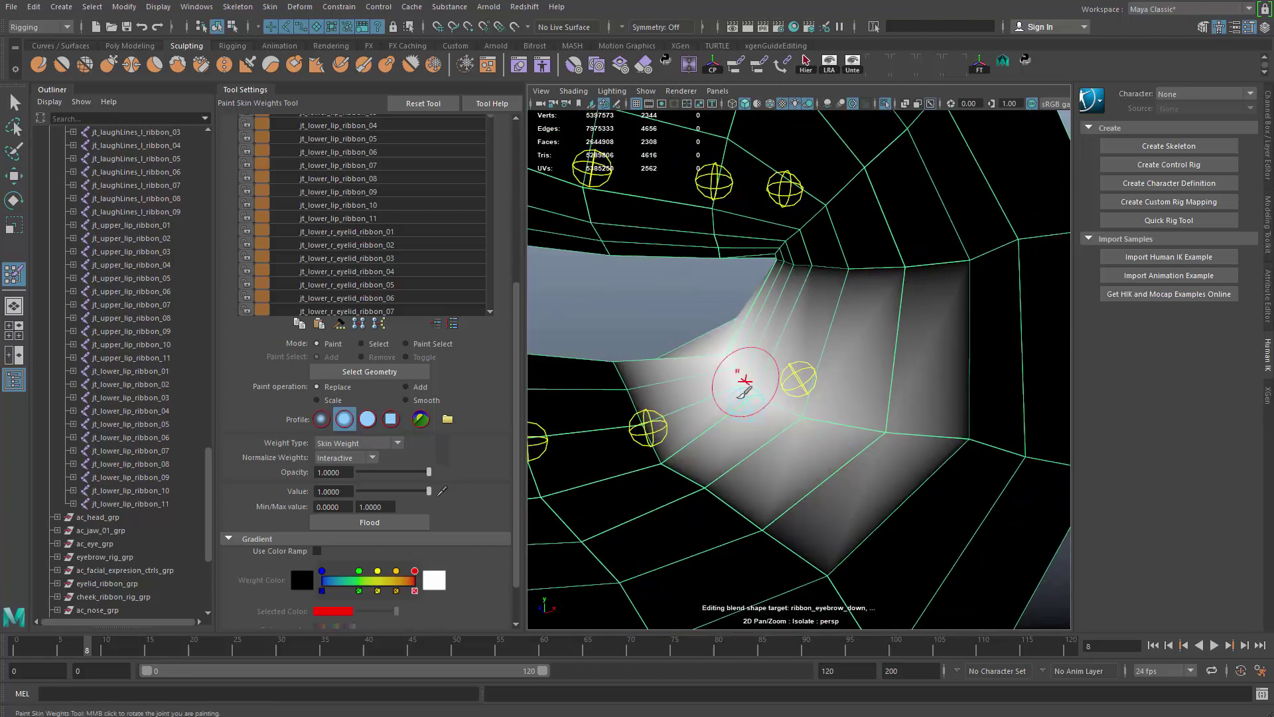
{"action": "left_click_drag", "start_coordinate": [745, 391], "coordinate": [924, 413], "text": "alt"}
{"action": "left_click_drag", "start_coordinate": [813, 492], "coordinate": [910, 504], "text": "alt"}
{"action": "scroll", "coordinate": [910, 502], "scroll_direction": "up", "scroll_amount": 3}
{"action": "mouse_move", "coordinate": [879, 425]}
{"action": "left_mouse_down"}
{"action": "mouse_move", "coordinate": [788, 415]}
{"action": "mouse_move", "coordinate": [863, 393]}
{"action": "mouse_move", "coordinate": [852, 460]}
{"action": "mouse_move", "coordinate": [783, 470]}
{"action": "left_mouse_up"}
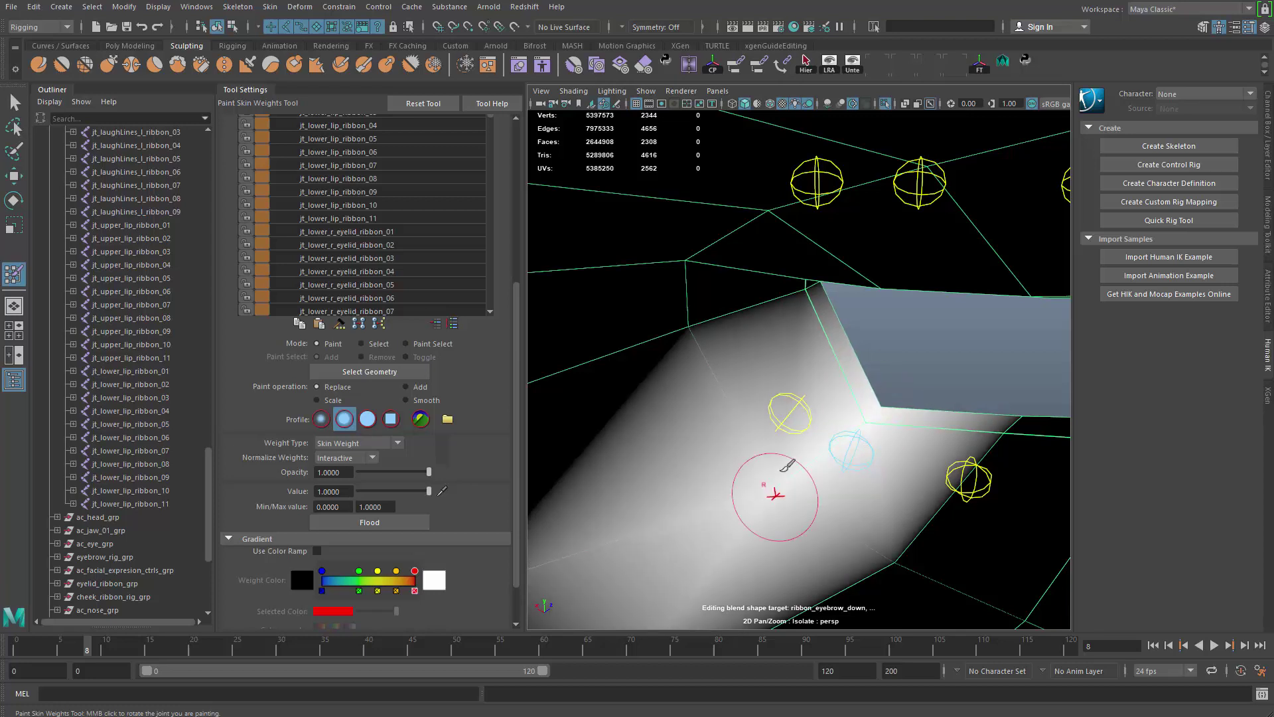
Fill in jt_lower_lip_ribbon_02's weights on the outermost faces between the cheek and the chin
{"action": "mouse_move", "coordinate": [902, 472]}
{"action": "left_mouse_down", "text": "alt"}
{"action": "mouse_move", "coordinate": [677, 478]}
{"action": "mouse_move", "coordinate": [799, 385]}
{"action": "mouse_move", "coordinate": [786, 299]}
{"action": "left_mouse_up", "text": "alt"}
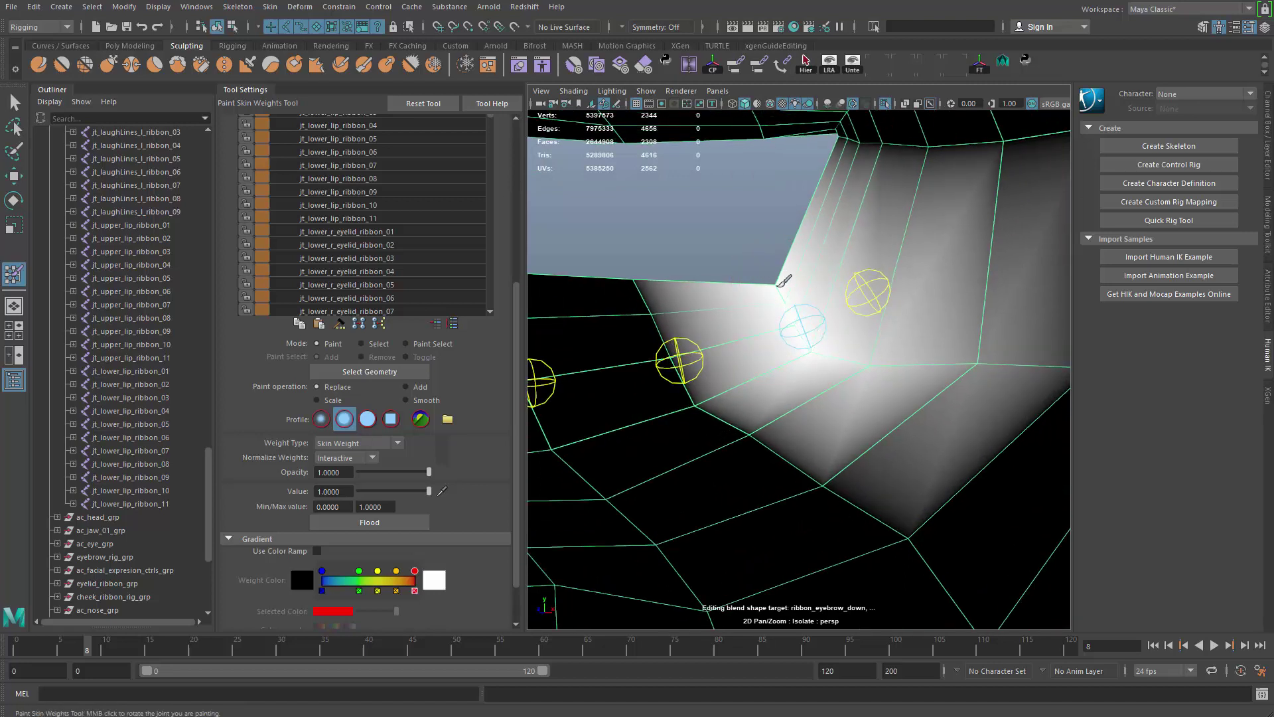
{"action": "left_click_drag", "start_coordinate": [983, 373], "coordinate": [956, 391]}
{"action": "middle_click_drag", "start_coordinate": [905, 385], "coordinate": [753, 371], "text": "alt"}
{"action": "mouse_move", "coordinate": [934, 373]}
{"action": "left_mouse_down"}
{"action": "mouse_move", "coordinate": [922, 433]}
{"action": "mouse_move", "coordinate": [882, 469]}
{"action": "left_mouse_up"}
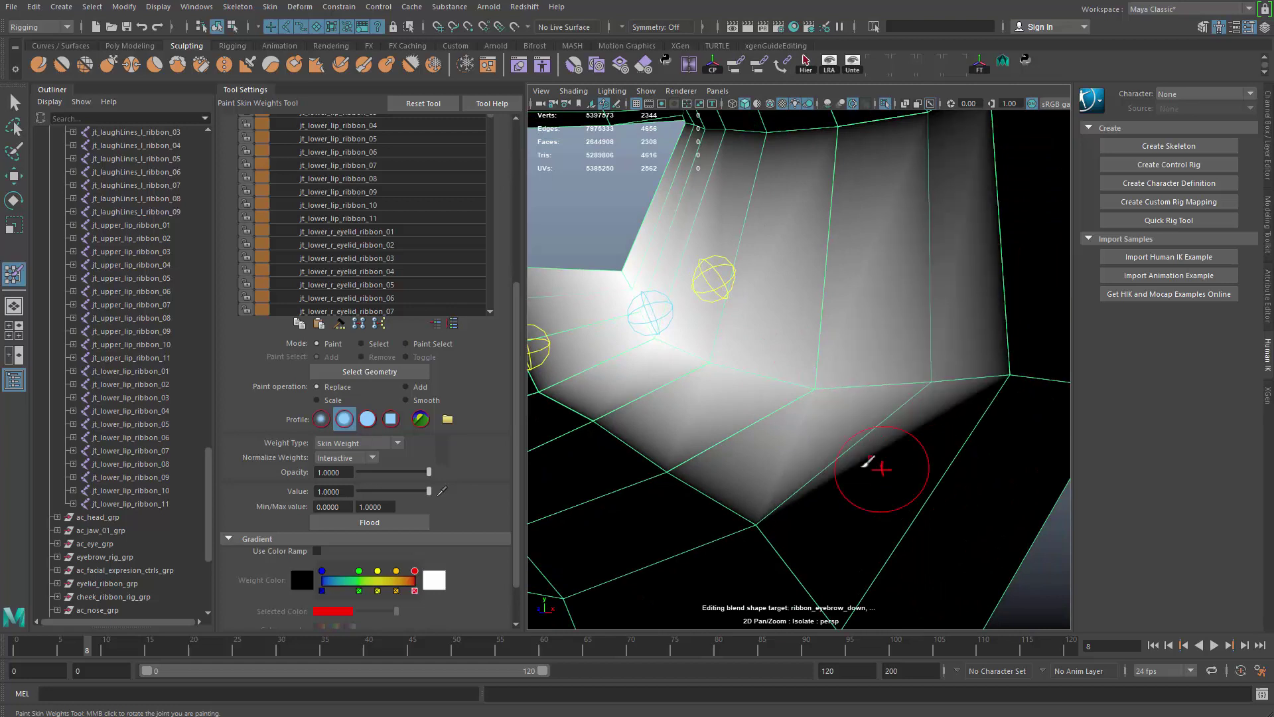
Review the painted weights of jt_lower_lip_ribbon_03 and jt_lower_lip_ribbon_04 on both sides of the lip
{"action": "left_click_drag", "start_coordinate": [838, 425], "coordinate": [677, 322], "text": "alt"}
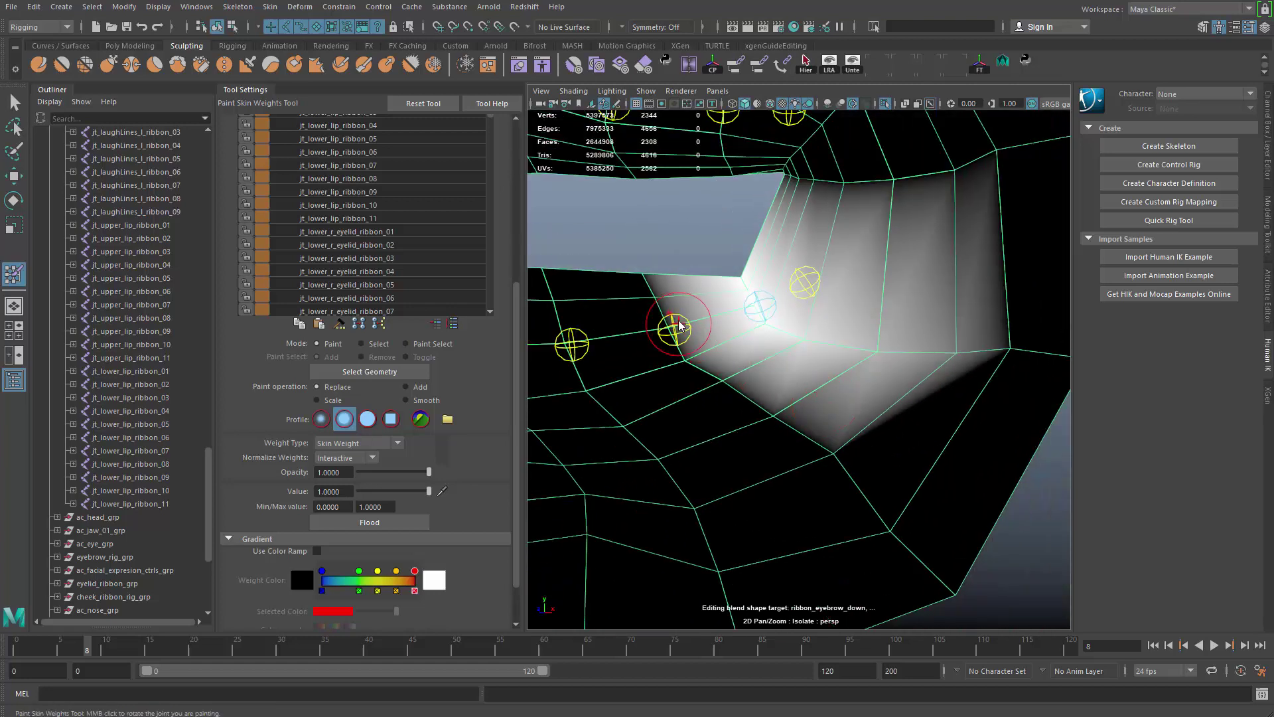
{"action": "right_click_drag", "start_coordinate": [678, 326], "coordinate": [658, 300]}
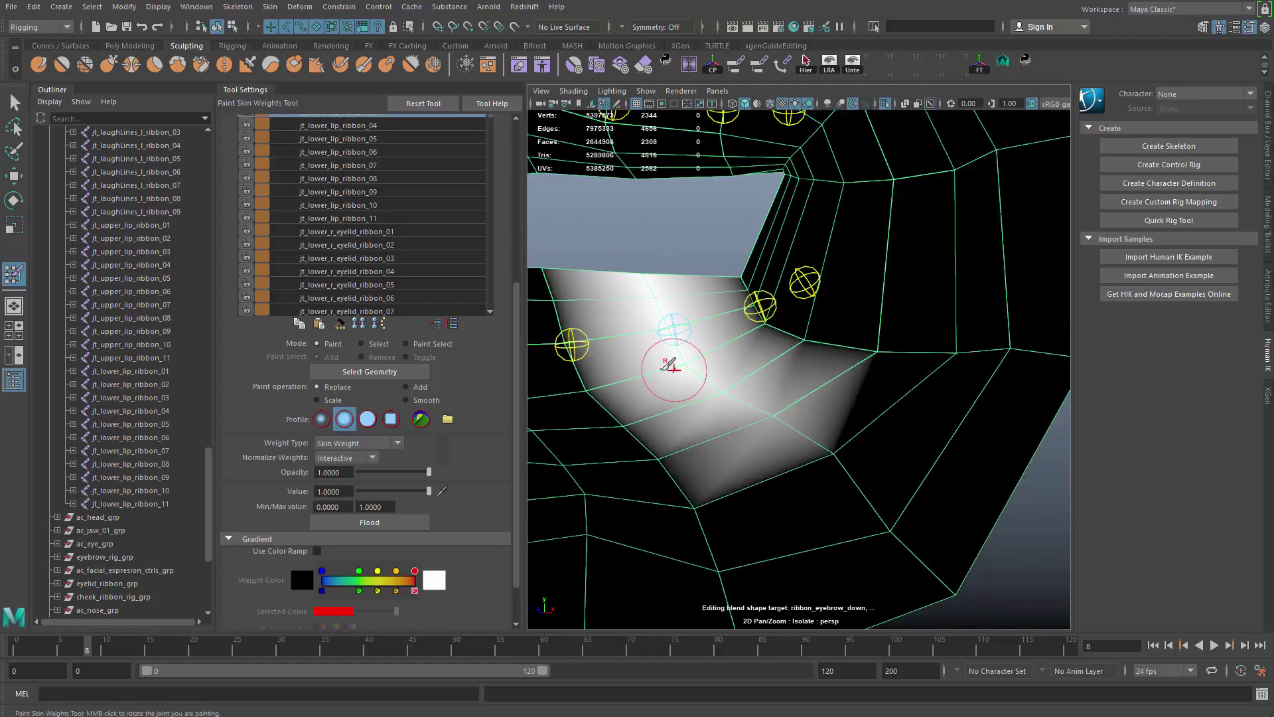
{"action": "middle_click_drag", "start_coordinate": [670, 366], "coordinate": [704, 343], "text": "alt"}
{"action": "right_click_drag", "start_coordinate": [704, 350], "coordinate": [692, 284]}
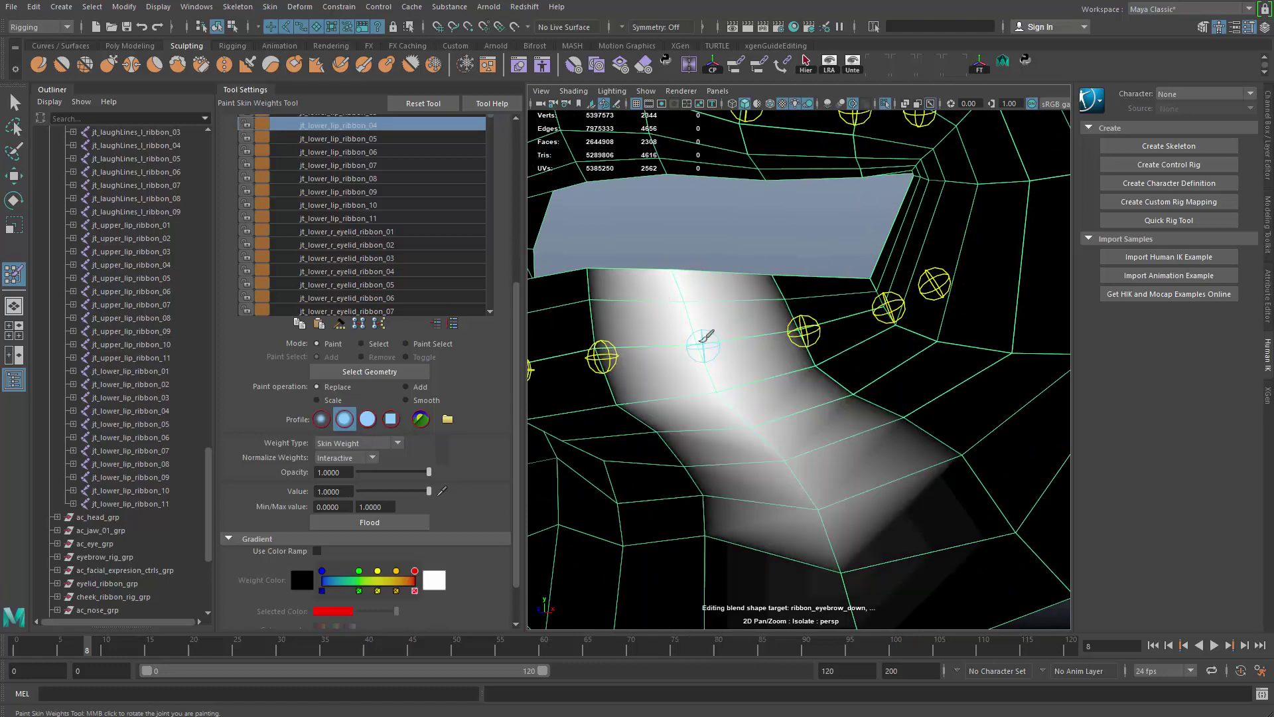
{"action": "left_click_drag", "start_coordinate": [706, 336], "coordinate": [833, 276], "text": "alt"}
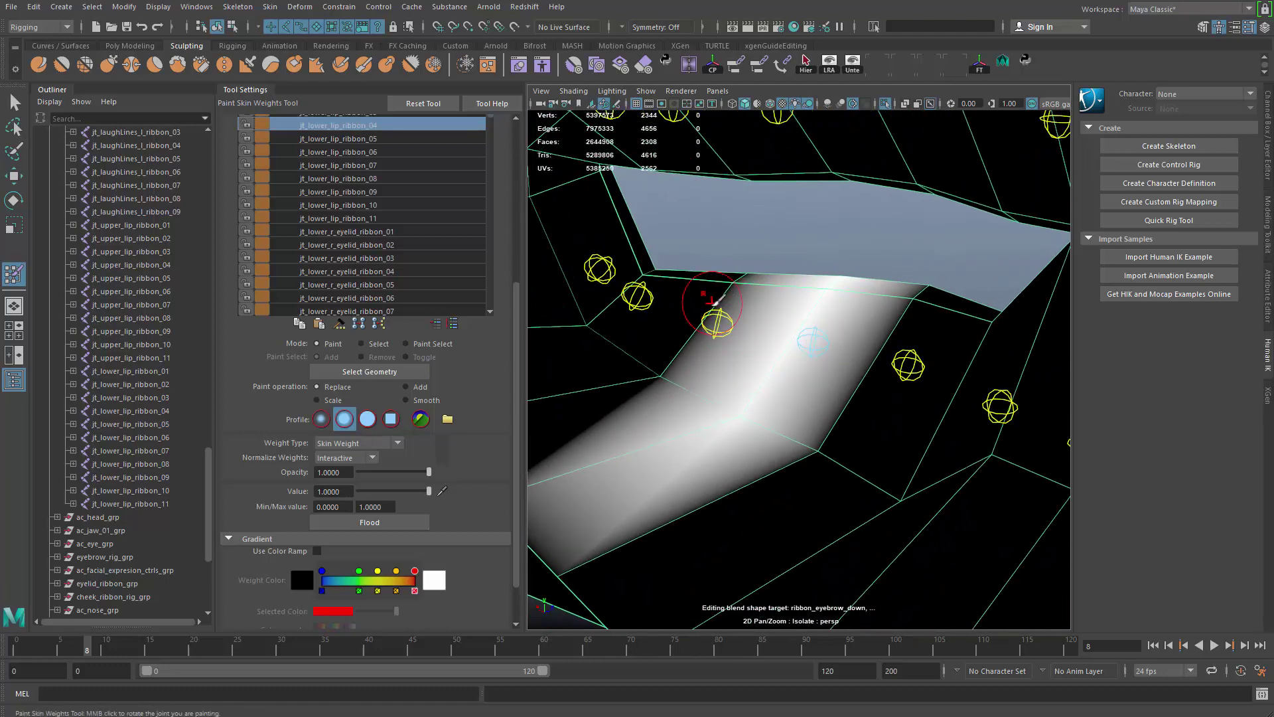
{"action": "right_click_drag", "start_coordinate": [712, 300], "coordinate": [756, 280]}
{"action": "mouse_move", "coordinate": [724, 338]}
{"action": "left_mouse_down", "text": "alt"}
{"action": "mouse_move", "coordinate": [805, 304]}
{"action": "mouse_move", "coordinate": [703, 401]}
{"action": "mouse_move", "coordinate": [746, 364]}
{"action": "left_mouse_up", "text": "alt"}
Begin painting weights of 1 for jt_lower_lip_ribbon_01 on the outer mouth corner, undoing the last strokes
{"action": "right_click_drag", "start_coordinate": [745, 365], "coordinate": [738, 304]}
{"action": "right_click_drag", "start_coordinate": [735, 305], "coordinate": [827, 423], "text": "alt"}
{"action": "mouse_move", "coordinate": [768, 253]}
{"action": "left_mouse_down"}
{"action": "mouse_move", "coordinate": [745, 239]}
{"action": "mouse_move", "coordinate": [697, 302]}
{"action": "mouse_move", "coordinate": [790, 284]}
{"action": "mouse_move", "coordinate": [751, 288]}
{"action": "mouse_move", "coordinate": [725, 273]}
{"action": "mouse_move", "coordinate": [781, 263]}
{"action": "left_mouse_up"}
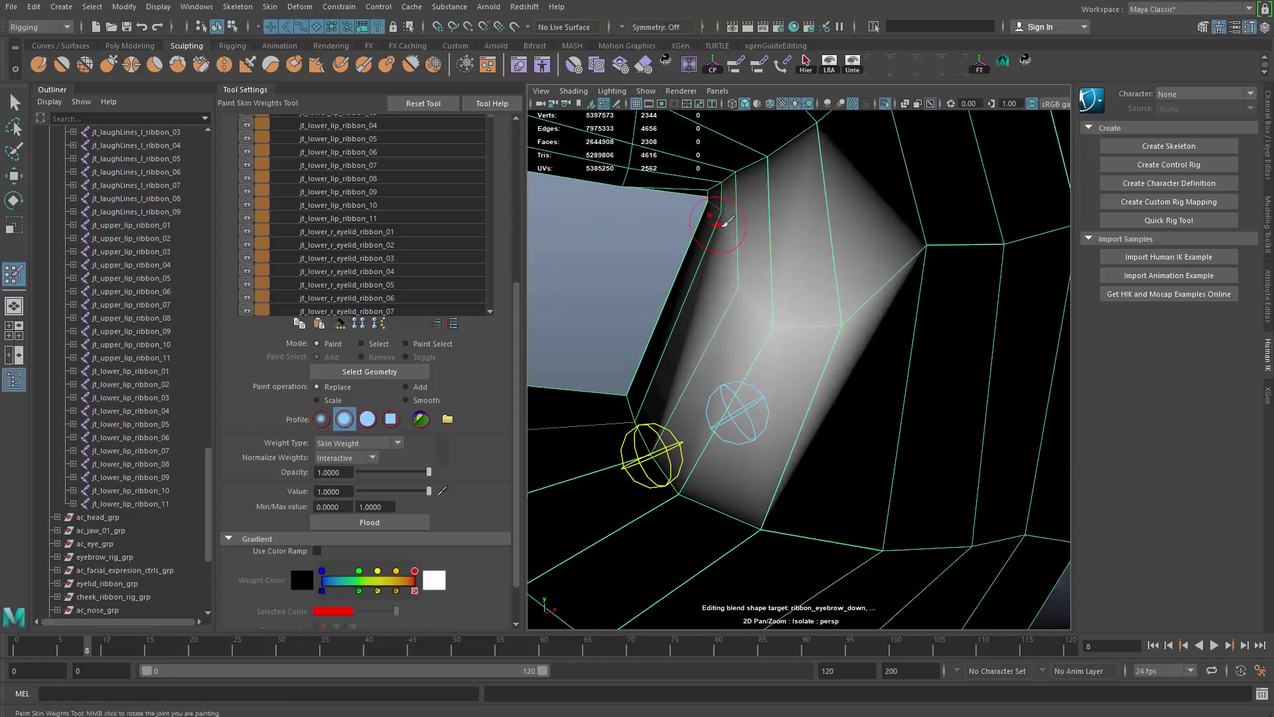
{"action": "mouse_move", "coordinate": [722, 223]}
{"action": "left_mouse_down"}
{"action": "mouse_move", "coordinate": [720, 279]}
{"action": "mouse_move", "coordinate": [709, 250]}
{"action": "mouse_move", "coordinate": [795, 300]}
{"action": "mouse_move", "coordinate": [786, 357]}
{"action": "left_mouse_up"}
{"action": "key", "text": "ctrl+z"}
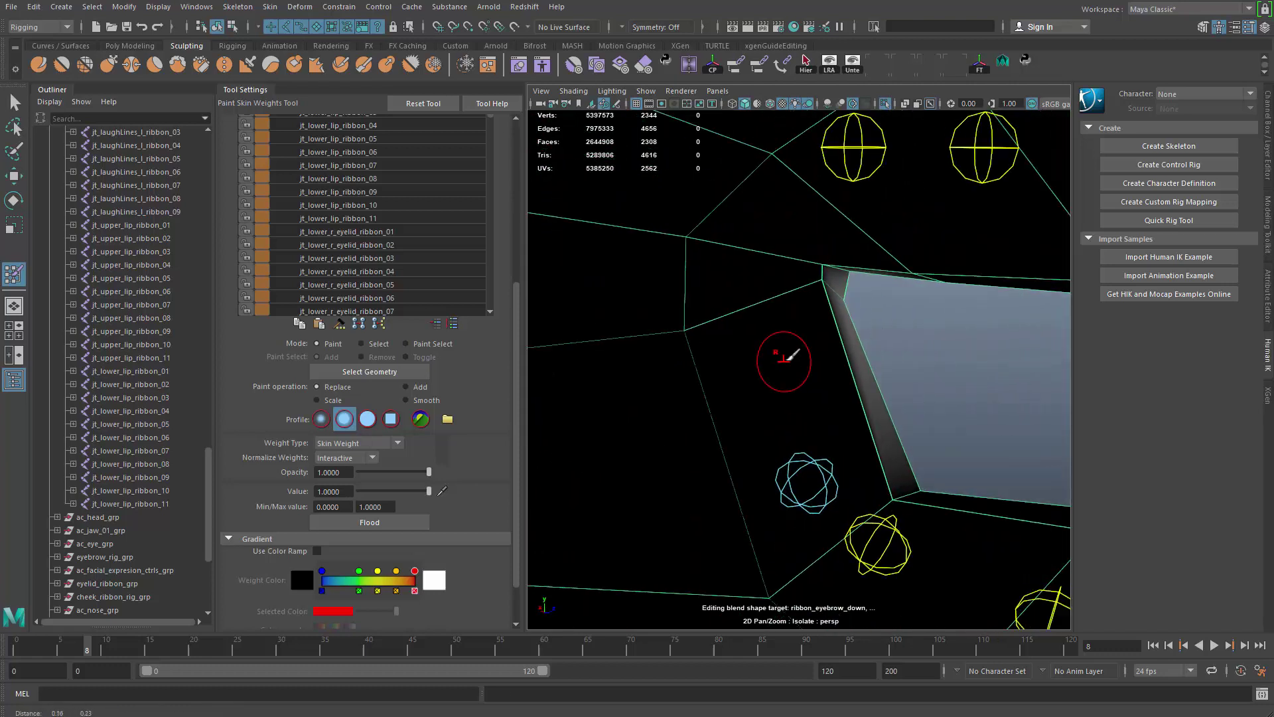
{"action": "key", "text": "ctrl+z"}
Paint weights of 1 for jt_lower_lip_ribbon_01 over the inner surface around the mouth corner
{"action": "mouse_move", "coordinate": [817, 292]}
{"action": "left_mouse_down"}
{"action": "mouse_move", "coordinate": [825, 286]}
{"action": "mouse_move", "coordinate": [838, 361]}
{"action": "left_mouse_up"}
{"action": "mouse_move", "coordinate": [847, 297]}
{"action": "left_mouse_down"}
{"action": "mouse_move", "coordinate": [844, 277]}
{"action": "mouse_move", "coordinate": [856, 345]}
{"action": "mouse_move", "coordinate": [837, 358]}
{"action": "mouse_move", "coordinate": [842, 446]}
{"action": "mouse_move", "coordinate": [727, 405]}
{"action": "left_mouse_up"}
{"action": "mouse_move", "coordinate": [744, 362]}
{"action": "left_mouse_down"}
{"action": "mouse_move", "coordinate": [731, 412]}
{"action": "mouse_move", "coordinate": [746, 305]}
{"action": "mouse_move", "coordinate": [745, 398]}
{"action": "mouse_move", "coordinate": [720, 443]}
{"action": "mouse_move", "coordinate": [783, 441]}
{"action": "mouse_move", "coordinate": [839, 373]}
{"action": "mouse_move", "coordinate": [831, 336]}
{"action": "mouse_move", "coordinate": [927, 379]}
{"action": "left_mouse_up"}
{"action": "right_click_drag", "start_coordinate": [927, 379], "coordinate": [819, 416], "text": "alt"}
{"action": "left_click_drag", "start_coordinate": [739, 435], "coordinate": [897, 440], "text": "alt"}
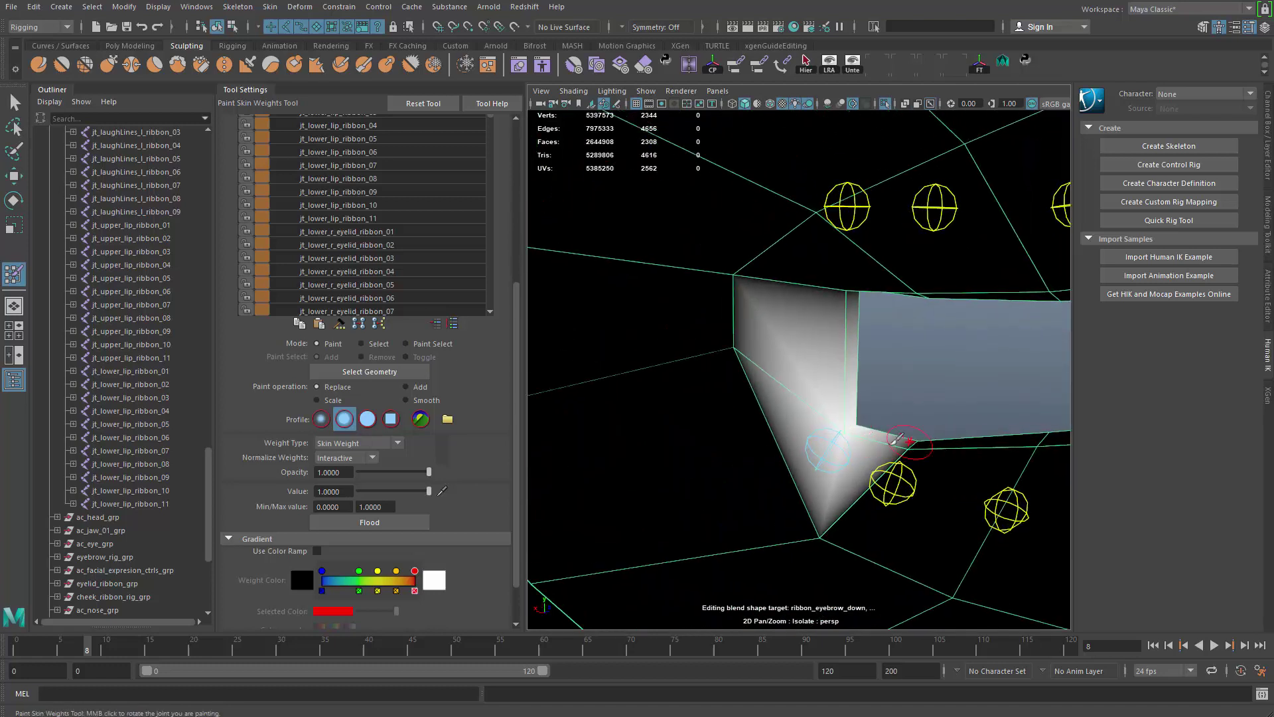
{"action": "mouse_move", "coordinate": [781, 385]}
{"action": "left_mouse_down"}
{"action": "mouse_move", "coordinate": [761, 419]}
{"action": "mouse_move", "coordinate": [796, 464]}
{"action": "left_mouse_up"}
{"action": "middle_click_drag", "start_coordinate": [791, 459], "coordinate": [801, 368], "text": "alt"}
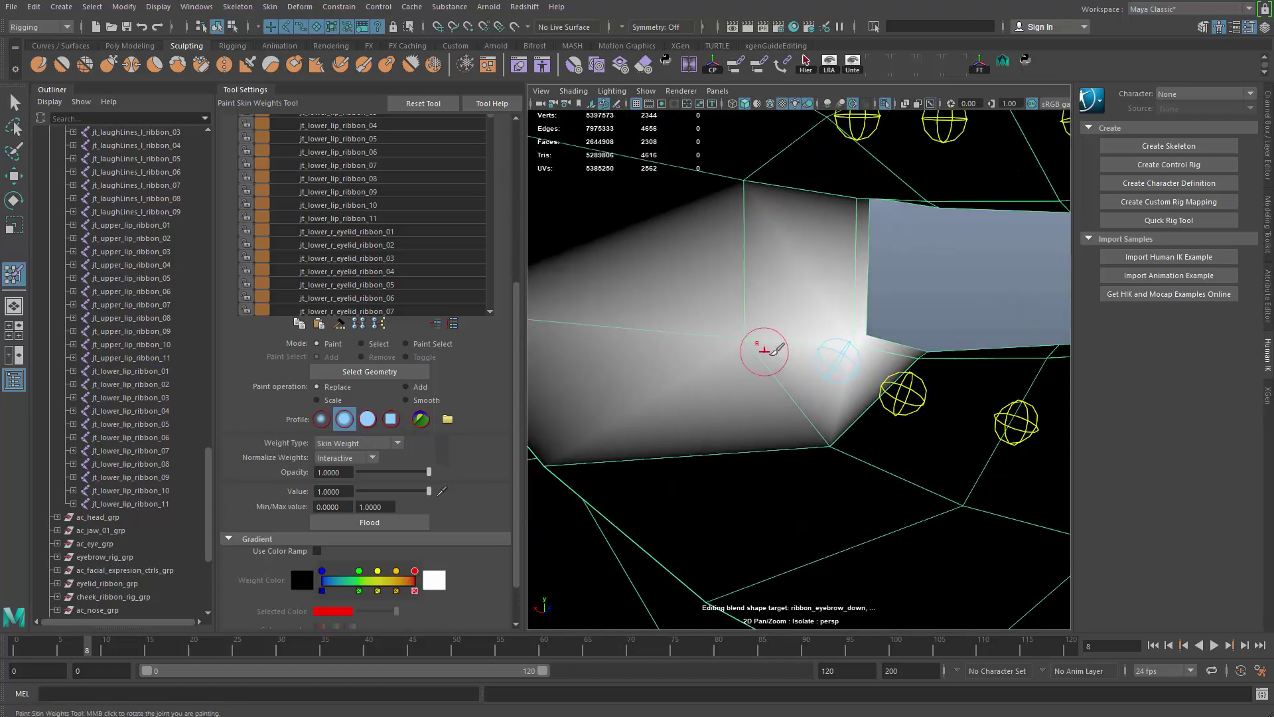
{"action": "mouse_move", "coordinate": [767, 349]}
{"action": "left_mouse_down"}
{"action": "mouse_move", "coordinate": [766, 362]}
{"action": "mouse_move", "coordinate": [814, 365]}
{"action": "left_mouse_up"}
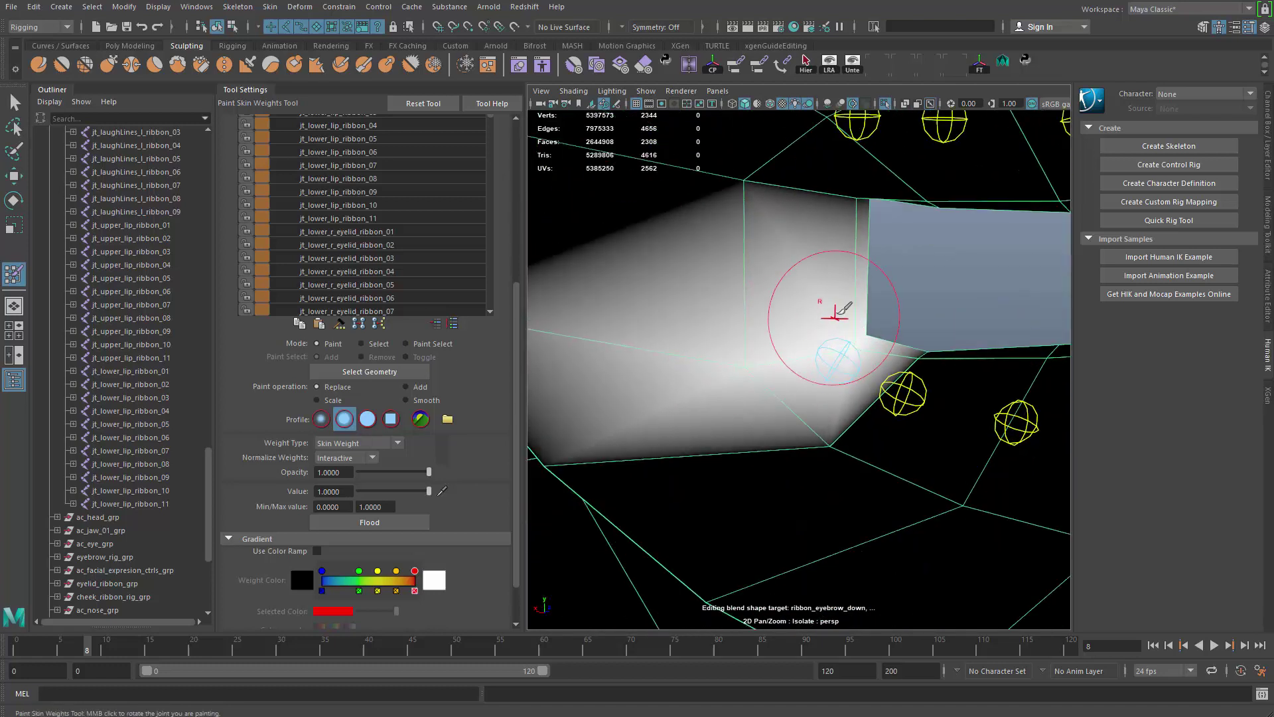
{"action": "mouse_move", "coordinate": [885, 308]}
{"action": "left_mouse_down", "text": "alt"}
{"action": "mouse_move", "coordinate": [786, 356]}
{"action": "mouse_move", "coordinate": [778, 332]}
{"action": "left_mouse_up", "text": "alt"}
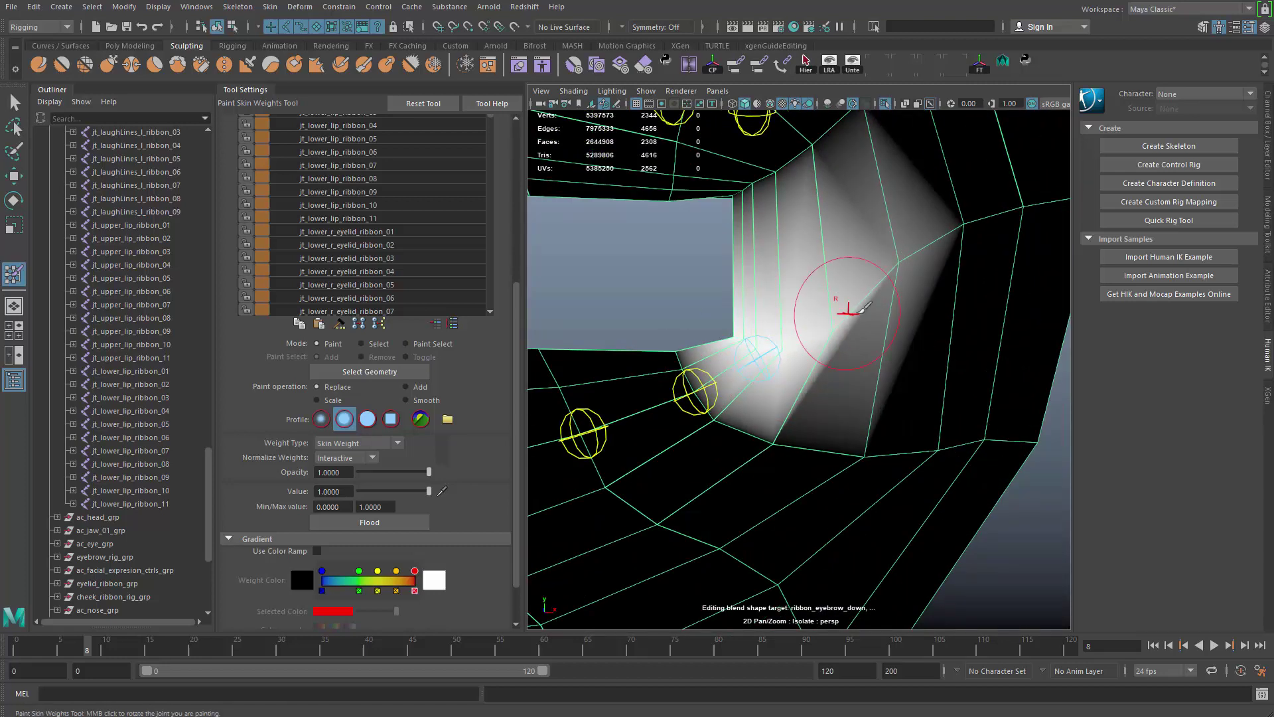
Extend jt_lower_lip_ribbon_01's weights outward over the cheek faces beside the mouth corner
{"action": "mouse_move", "coordinate": [863, 307]}
{"action": "middle_mouse_down", "text": "alt"}
{"action": "mouse_move", "coordinate": [843, 352]}
{"action": "mouse_move", "coordinate": [852, 358]}
{"action": "middle_mouse_up", "text": "alt"}
{"action": "left_click_drag", "start_coordinate": [848, 327], "coordinate": [782, 386], "text": "shift"}
{"action": "mouse_move", "coordinate": [928, 323]}
{"action": "left_mouse_down", "text": "shift"}
{"action": "mouse_move", "coordinate": [936, 334]}
{"action": "mouse_move", "coordinate": [918, 279]}
{"action": "mouse_move", "coordinate": [920, 310]}
{"action": "left_mouse_up", "text": "shift"}
{"action": "middle_click_drag", "start_coordinate": [830, 365], "coordinate": [892, 376], "text": "alt"}
{"action": "mouse_move", "coordinate": [891, 377]}
{"action": "right_mouse_down", "text": "alt"}
{"action": "mouse_move", "coordinate": [869, 345]}
{"action": "mouse_move", "coordinate": [797, 309]}
{"action": "right_mouse_up", "text": "alt"}
{"action": "middle_click_drag", "start_coordinate": [796, 309], "coordinate": [816, 370], "text": "alt"}
{"action": "right_click_drag", "start_coordinate": [817, 370], "coordinate": [856, 362], "text": "alt"}
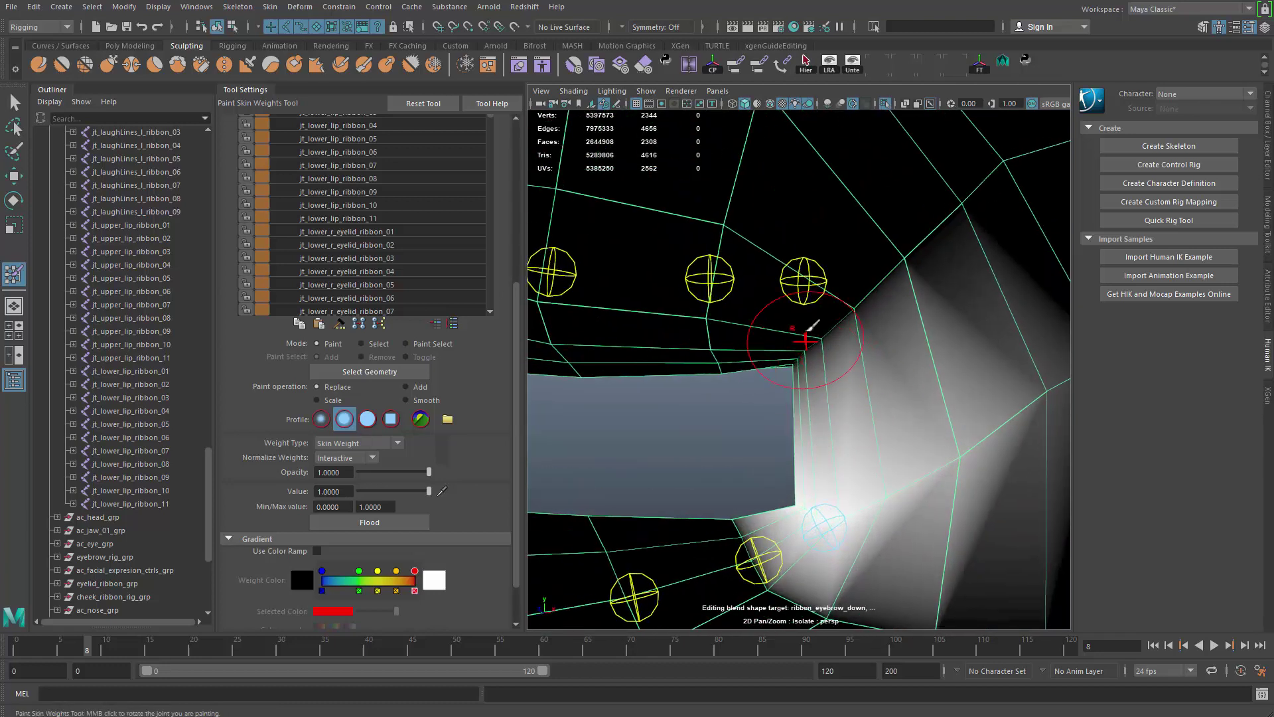
Paint weights of 1 for jt_upper_lip_ribbon_11 on the upper mouth corner and adjoining cheek faces
{"action": "right_click_drag", "start_coordinate": [806, 284], "coordinate": [809, 208]}
{"action": "mouse_move", "coordinate": [814, 321]}
{"action": "left_mouse_down"}
{"action": "mouse_move", "coordinate": [793, 379]}
{"action": "mouse_move", "coordinate": [944, 213]}
{"action": "mouse_move", "coordinate": [929, 266]}
{"action": "left_mouse_up"}
{"action": "left_click_drag", "start_coordinate": [776, 375], "coordinate": [860, 362], "text": "alt"}
{"action": "middle_click_drag", "start_coordinate": [859, 361], "coordinate": [981, 369], "text": "alt"}
{"action": "mouse_move", "coordinate": [859, 366]}
{"action": "left_mouse_down"}
{"action": "mouse_move", "coordinate": [763, 333]}
{"action": "mouse_move", "coordinate": [805, 322]}
{"action": "mouse_move", "coordinate": [801, 341]}
{"action": "mouse_move", "coordinate": [595, 389]}
{"action": "mouse_move", "coordinate": [812, 318]}
{"action": "left_mouse_up"}
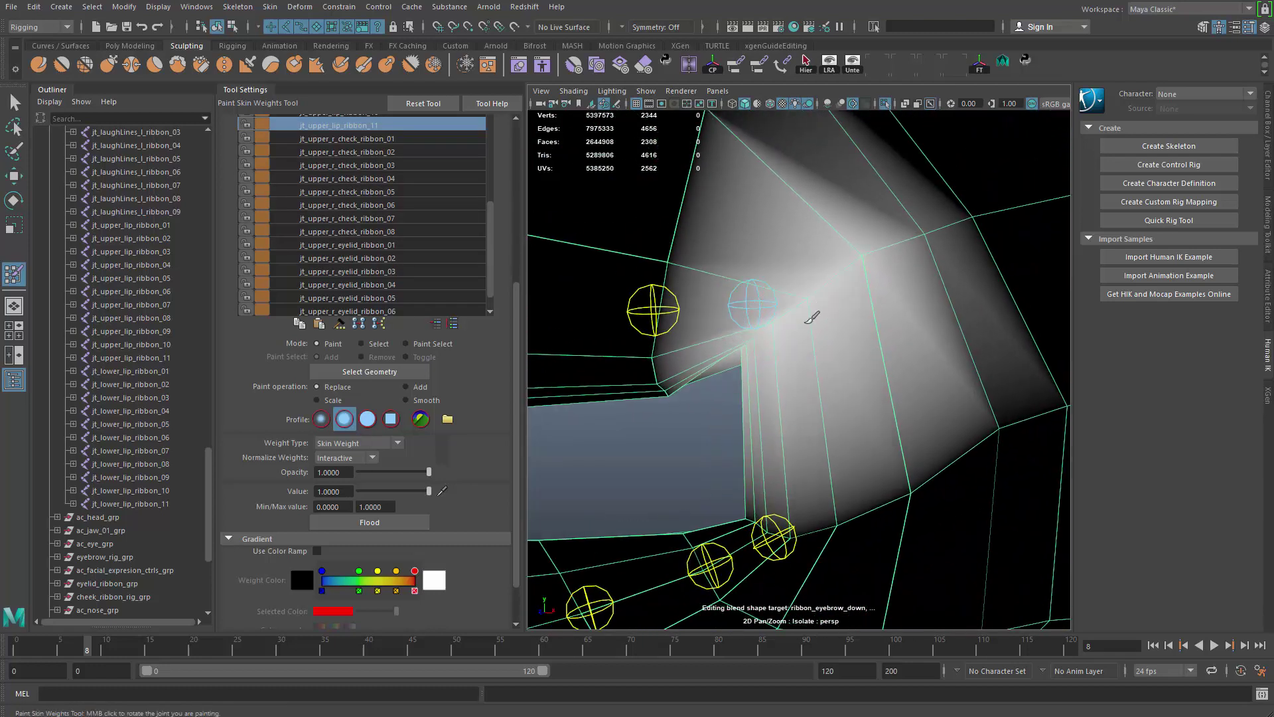
{"action": "mouse_move", "coordinate": [863, 281]}
{"action": "left_mouse_down"}
{"action": "mouse_move", "coordinate": [799, 361]}
{"action": "mouse_move", "coordinate": [848, 284]}
{"action": "mouse_move", "coordinate": [839, 251]}
{"action": "left_mouse_up"}
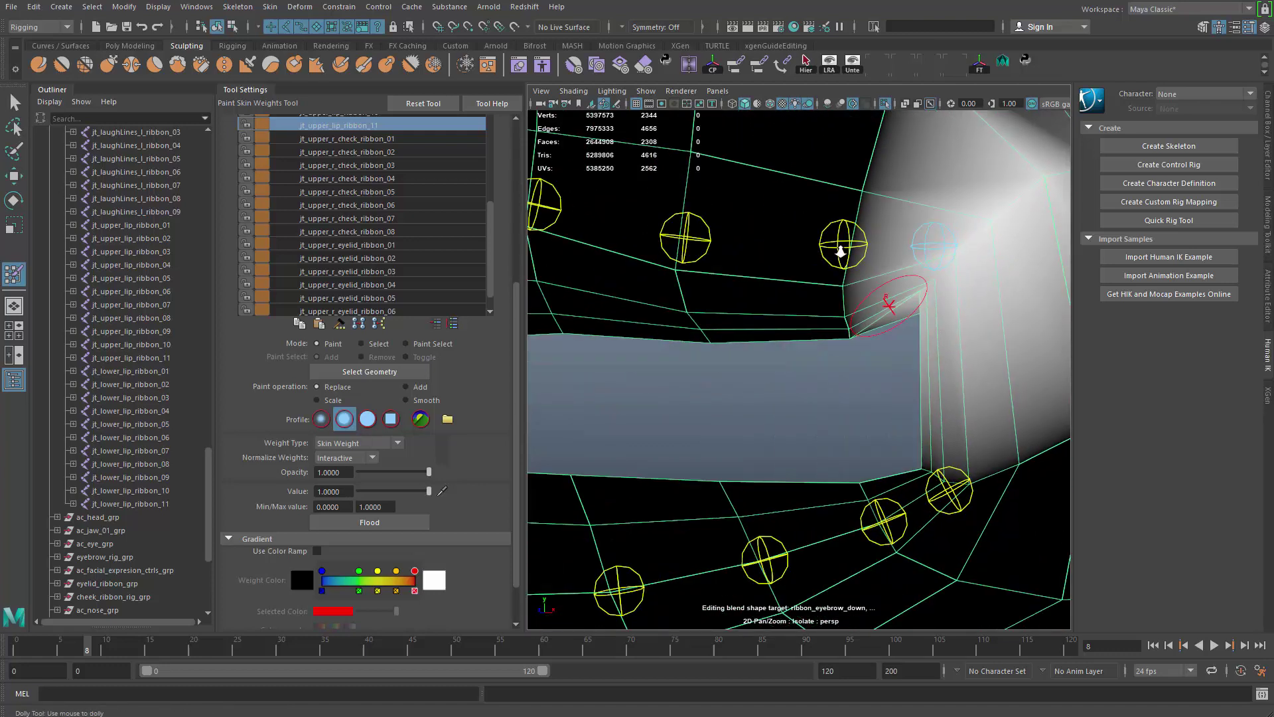
Continue jt_upper_lip_ribbon_11's weights of 1 over the lip edge and the inner surface at the mouth corner
{"action": "right_click_drag", "start_coordinate": [839, 250], "coordinate": [802, 554], "text": "alt"}
{"action": "left_click_drag", "start_coordinate": [826, 414], "coordinate": [846, 398], "text": "alt"}
{"action": "right_click_drag", "start_coordinate": [846, 398], "coordinate": [898, 313], "text": "alt"}
{"action": "mouse_move", "coordinate": [898, 313]}
{"action": "left_mouse_down"}
{"action": "mouse_move", "coordinate": [996, 407]}
{"action": "mouse_move", "coordinate": [1061, 405]}
{"action": "left_mouse_up"}
{"action": "middle_click_drag", "start_coordinate": [797, 391], "coordinate": [906, 435], "text": "alt"}
{"action": "left_click_drag", "start_coordinate": [906, 435], "coordinate": [889, 411], "text": "alt"}
{"action": "left_click_drag", "start_coordinate": [746, 376], "coordinate": [717, 370]}
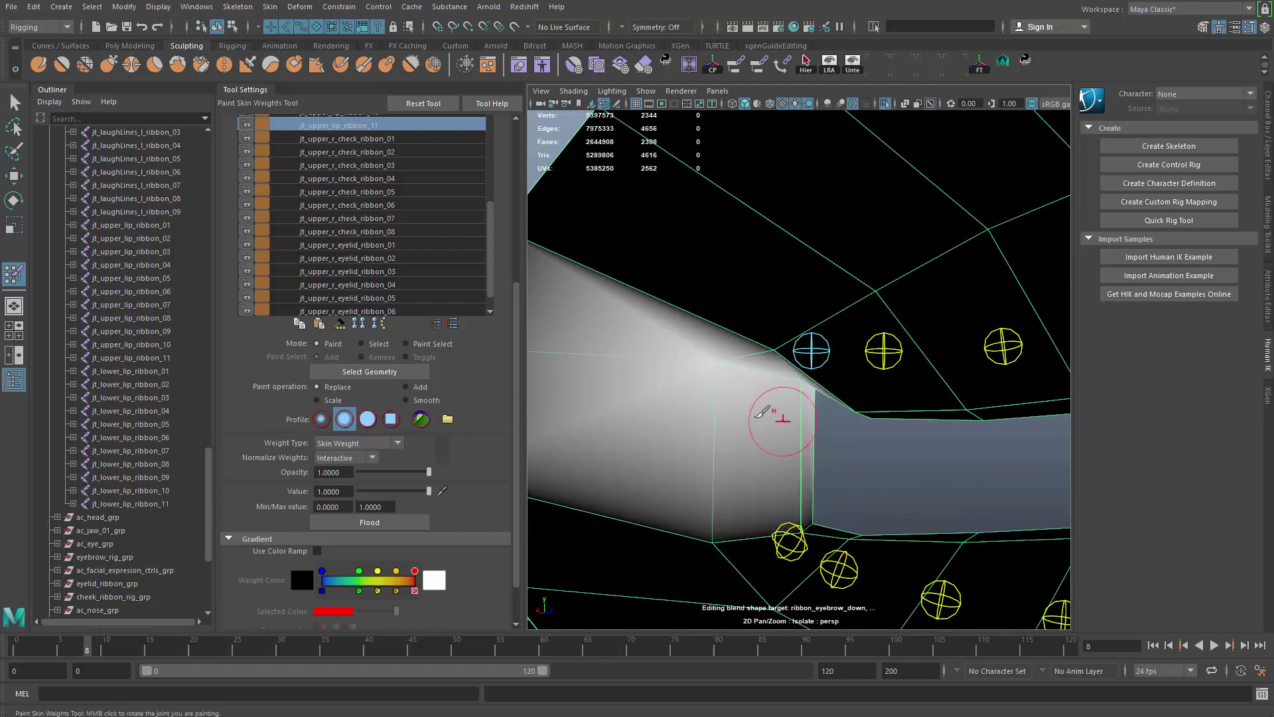
{"action": "mouse_move", "coordinate": [786, 420]}
{"action": "left_mouse_down", "text": "alt"}
{"action": "mouse_move", "coordinate": [642, 427]}
{"action": "mouse_move", "coordinate": [526, 470]}
{"action": "left_mouse_up", "text": "alt"}
{"action": "left_click_drag", "start_coordinate": [711, 441], "coordinate": [856, 399], "text": "alt"}
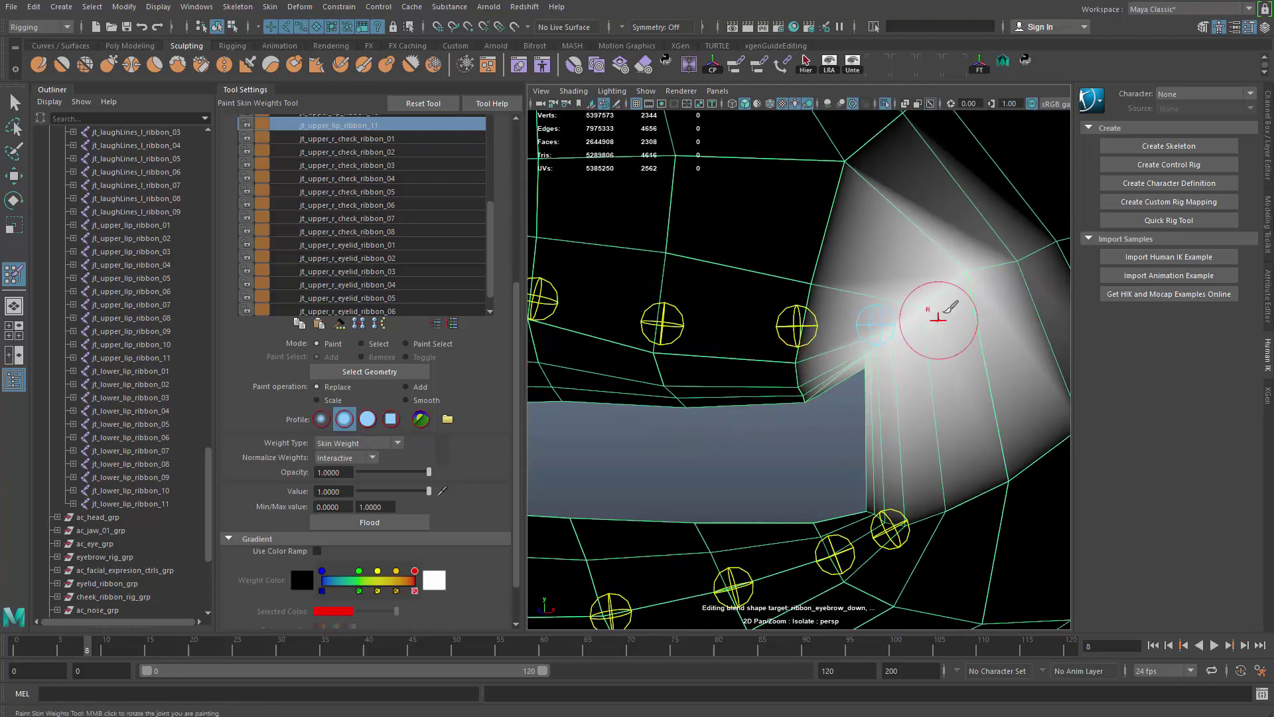
Paint weights of 1 for jt_upper_lip_ribbon_10 on the upper lip strip beside the mouth corner, including the inner surface
{"action": "right_click_drag", "start_coordinate": [804, 321], "coordinate": [797, 270]}
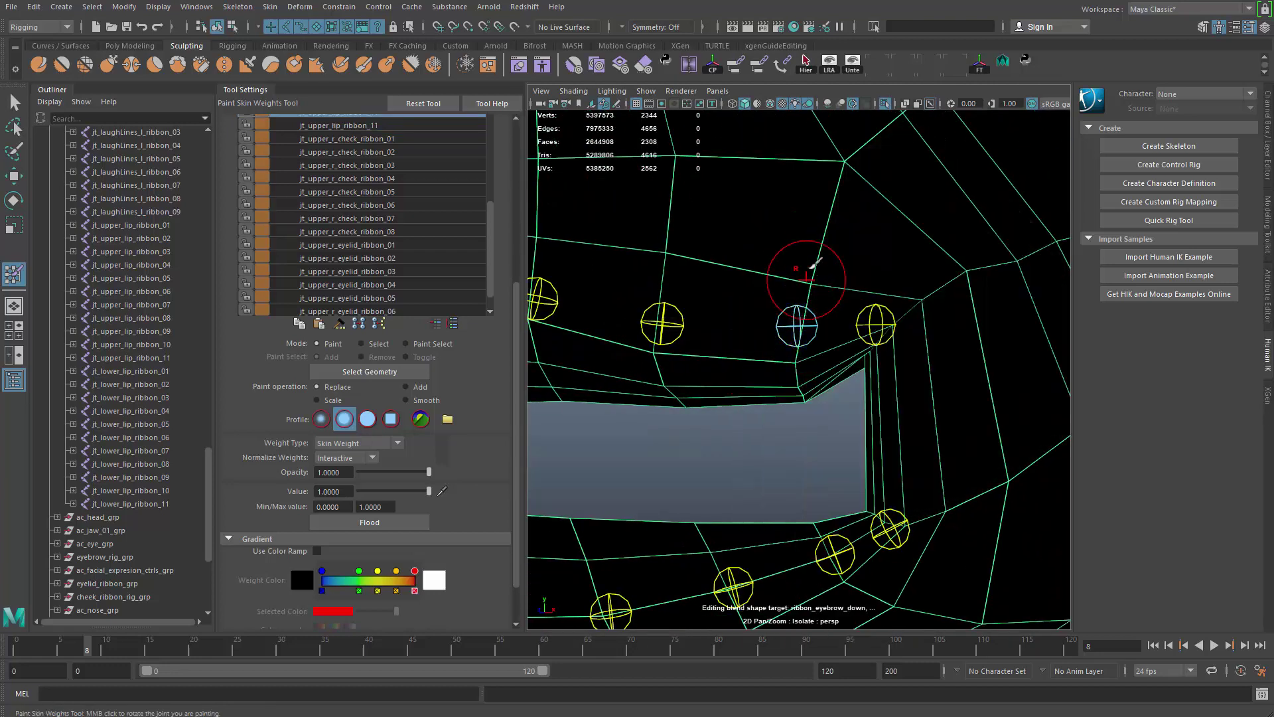
{"action": "mouse_move", "coordinate": [780, 434]}
{"action": "left_mouse_down", "text": "alt"}
{"action": "mouse_move", "coordinate": [631, 338]}
{"action": "mouse_move", "coordinate": [899, 386]}
{"action": "left_mouse_up", "text": "alt"}
{"action": "left_click_drag", "start_coordinate": [876, 330], "coordinate": [856, 382], "text": "alt"}
{"action": "mouse_move", "coordinate": [823, 360]}
{"action": "left_mouse_down"}
{"action": "mouse_move", "coordinate": [736, 294]}
{"action": "mouse_move", "coordinate": [766, 312]}
{"action": "left_mouse_up"}
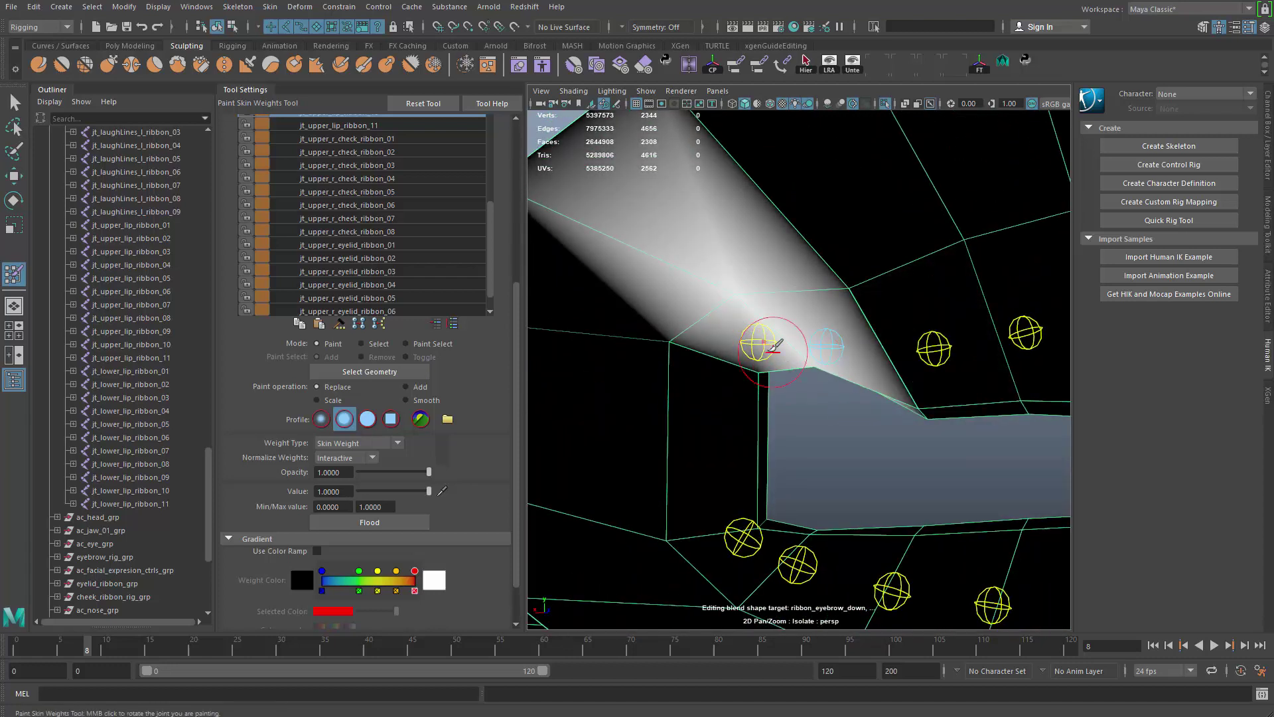
Compare with jt_upper_lip_ribbon_11's weights, and touch up jt_upper_lip_ribbon_10's weights on the inner upper lip
{"action": "right_click_drag", "start_coordinate": [760, 340], "coordinate": [675, 350]}
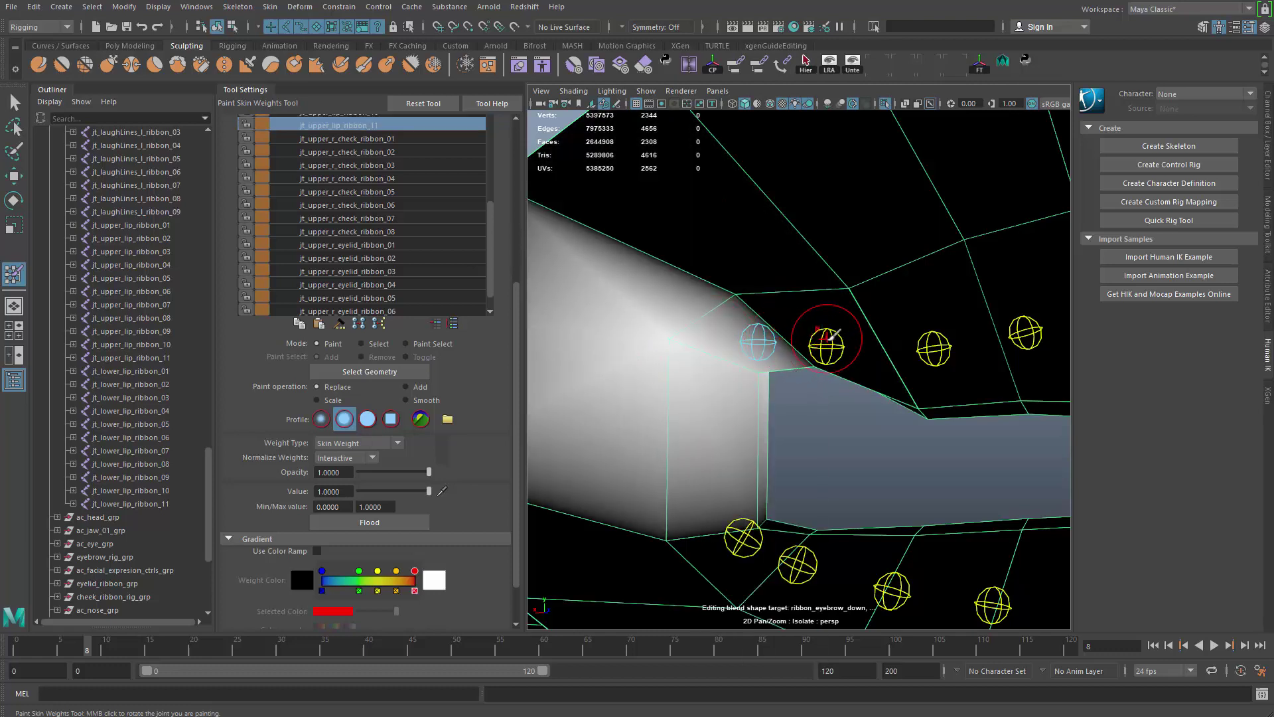
{"action": "right_click_drag", "start_coordinate": [827, 338], "coordinate": [753, 297]}
{"action": "middle_click_drag", "start_coordinate": [760, 304], "coordinate": [854, 359], "text": "alt"}
{"action": "mouse_move", "coordinate": [810, 305]}
{"action": "left_mouse_down"}
{"action": "mouse_move", "coordinate": [631, 270]}
{"action": "mouse_move", "coordinate": [828, 350]}
{"action": "left_mouse_up"}
{"action": "mouse_move", "coordinate": [939, 460]}
{"action": "left_mouse_down", "text": "alt"}
{"action": "mouse_move", "coordinate": [663, 432]}
{"action": "mouse_move", "coordinate": [747, 385]}
{"action": "left_mouse_up", "text": "alt"}
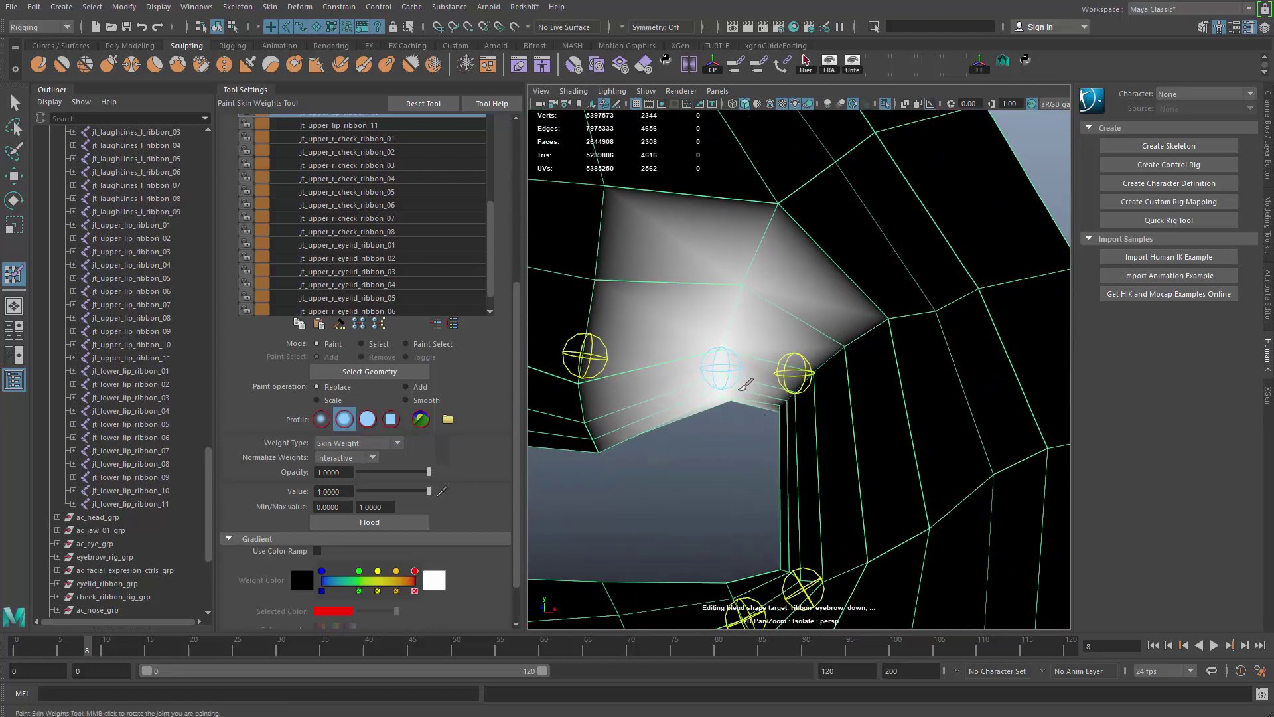
Paint weights of 1 for jt_upper_lip_ribbon_09 on the upper lip strip around the joint, including the inner lip surface
{"action": "mouse_move", "coordinate": [716, 342]}
{"action": "left_mouse_down", "text": "alt"}
{"action": "mouse_move", "coordinate": [763, 358]}
{"action": "mouse_move", "coordinate": [790, 276]}
{"action": "mouse_move", "coordinate": [801, 427]}
{"action": "mouse_move", "coordinate": [754, 412]}
{"action": "mouse_move", "coordinate": [797, 327]}
{"action": "mouse_move", "coordinate": [763, 307]}
{"action": "left_mouse_up", "text": "alt"}
{"action": "right_click", "coordinate": [773, 320]}
{"action": "right_click_drag", "start_coordinate": [773, 320], "coordinate": [766, 279]}
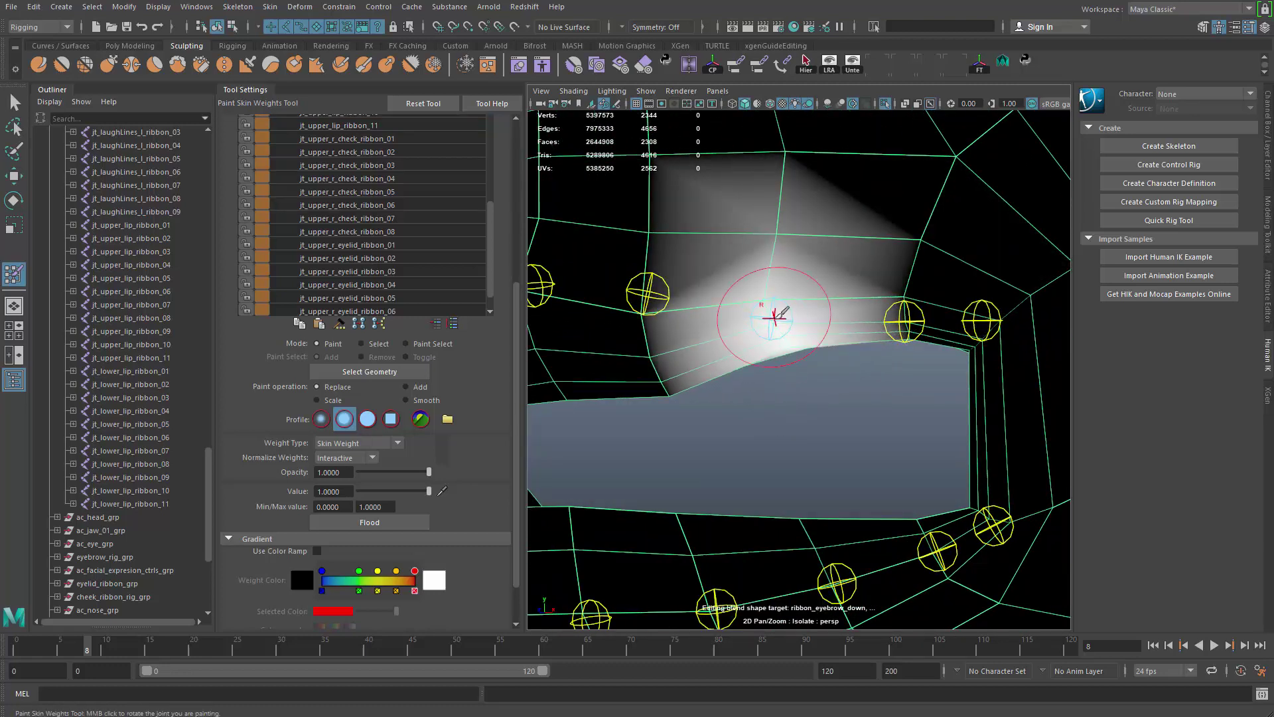
{"action": "mouse_move", "coordinate": [757, 384]}
{"action": "left_mouse_down", "text": "alt"}
{"action": "mouse_move", "coordinate": [999, 385]}
{"action": "mouse_move", "coordinate": [827, 365]}
{"action": "left_mouse_up", "text": "alt"}
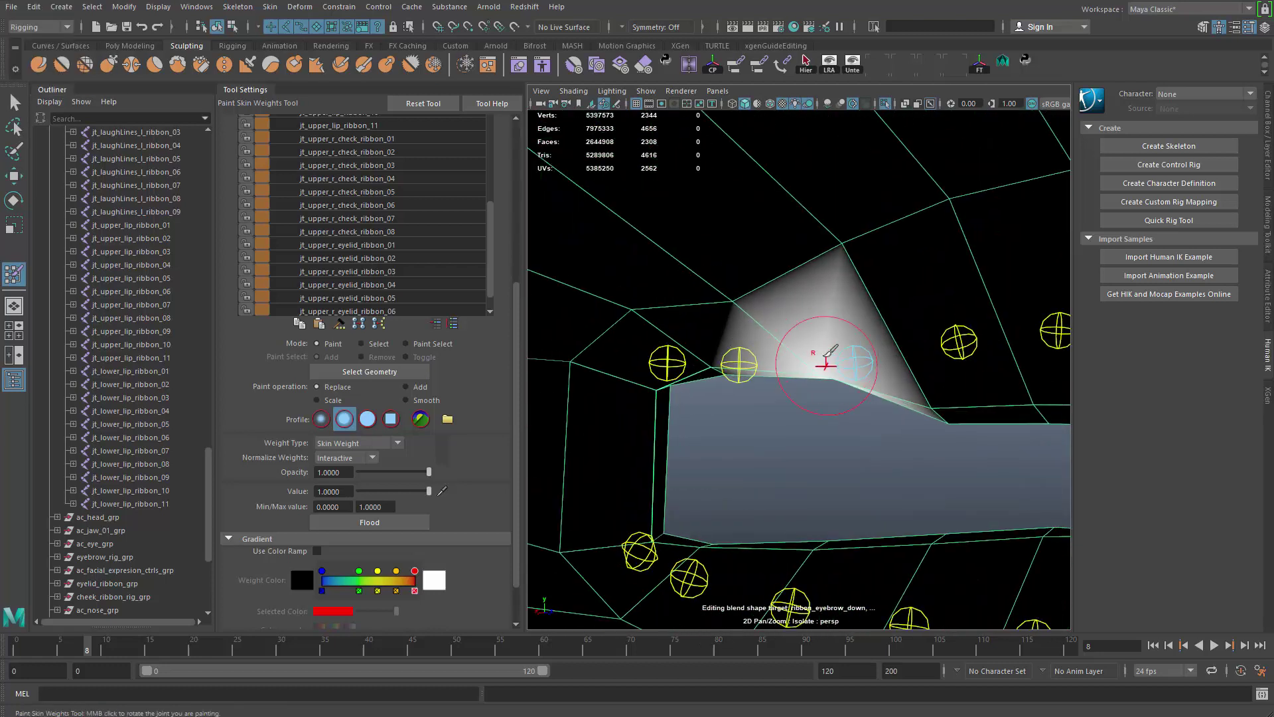
{"action": "mouse_move", "coordinate": [775, 311]}
{"action": "left_mouse_down"}
{"action": "mouse_move", "coordinate": [780, 334]}
{"action": "mouse_move", "coordinate": [823, 370]}
{"action": "left_mouse_up"}
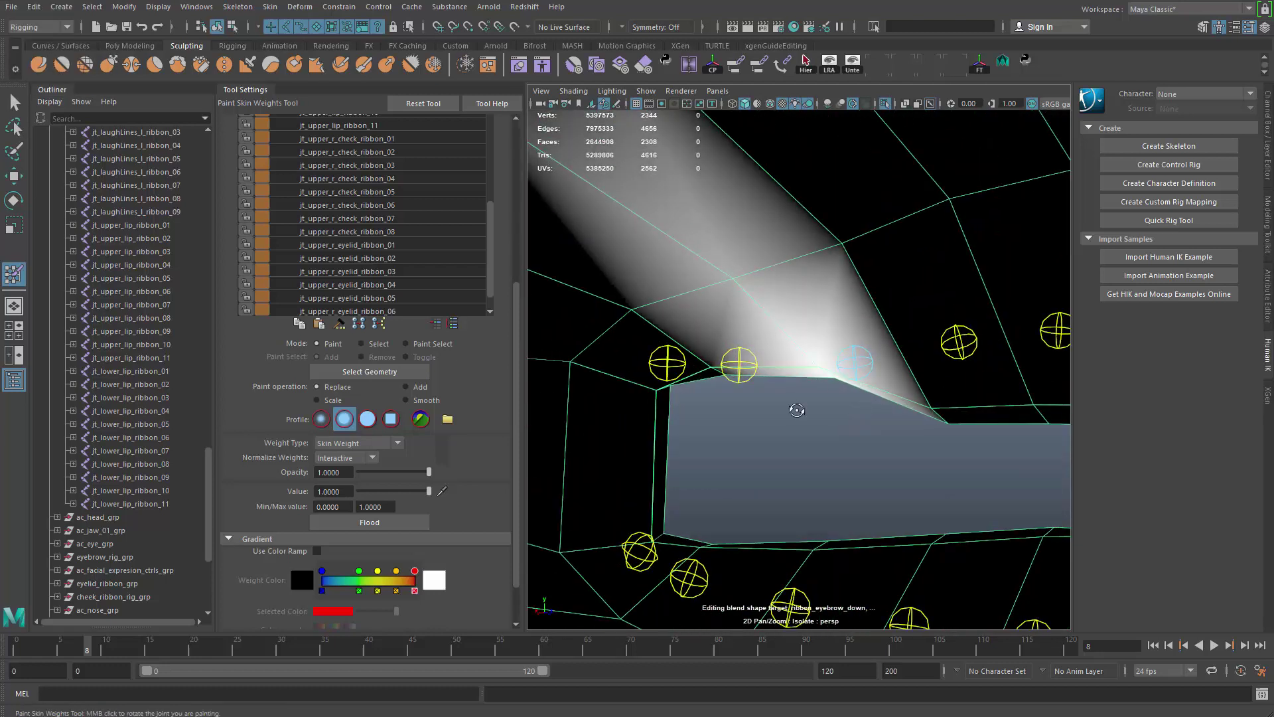
{"action": "left_click_drag", "start_coordinate": [796, 410], "coordinate": [626, 423], "text": "alt"}
{"action": "right_click_drag", "start_coordinate": [626, 424], "coordinate": [691, 398], "text": "alt"}
{"action": "middle_click_drag", "start_coordinate": [771, 387], "coordinate": [793, 413], "text": "alt"}
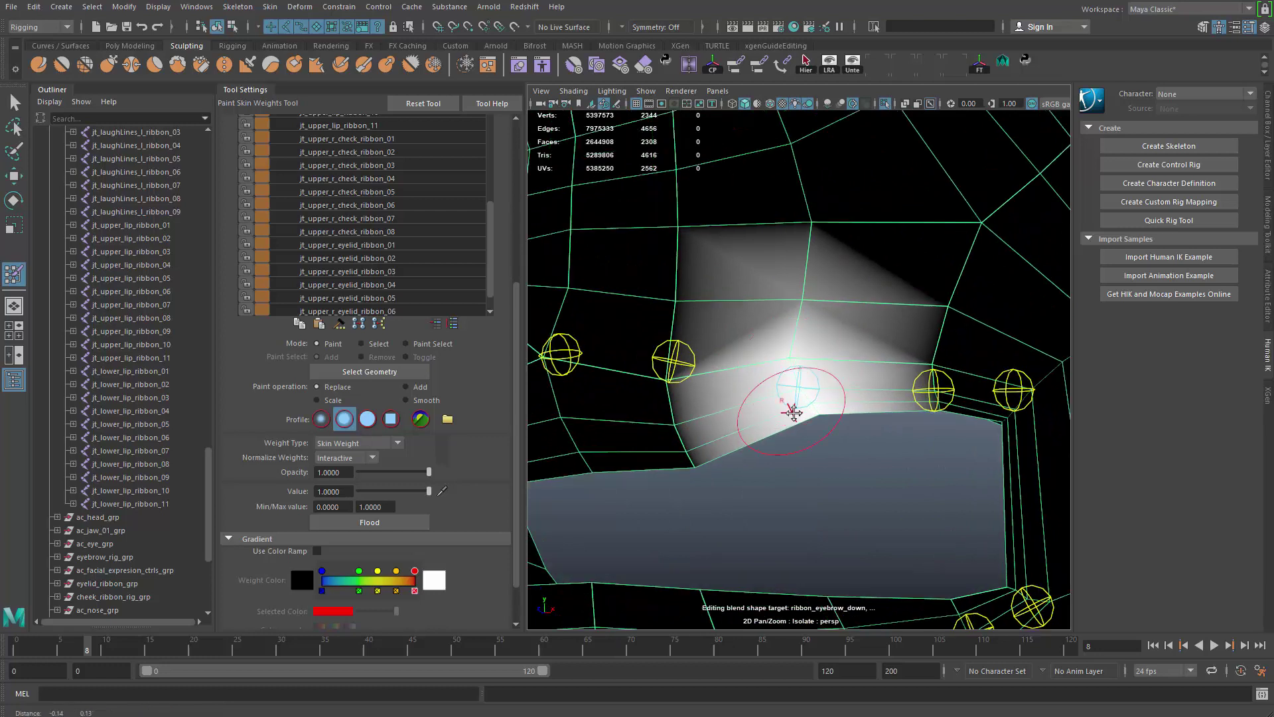
{"action": "mouse_move", "coordinate": [794, 413]}
{"action": "left_mouse_down", "text": "alt"}
{"action": "mouse_move", "coordinate": [810, 397]}
{"action": "mouse_move", "coordinate": [816, 250]}
{"action": "mouse_move", "coordinate": [825, 365]}
{"action": "mouse_move", "coordinate": [811, 384]}
{"action": "mouse_move", "coordinate": [840, 378]}
{"action": "mouse_move", "coordinate": [617, 427]}
{"action": "mouse_move", "coordinate": [740, 407]}
{"action": "mouse_move", "coordinate": [822, 440]}
{"action": "mouse_move", "coordinate": [784, 405]}
{"action": "mouse_move", "coordinate": [687, 360]}
{"action": "left_mouse_up", "text": "alt"}
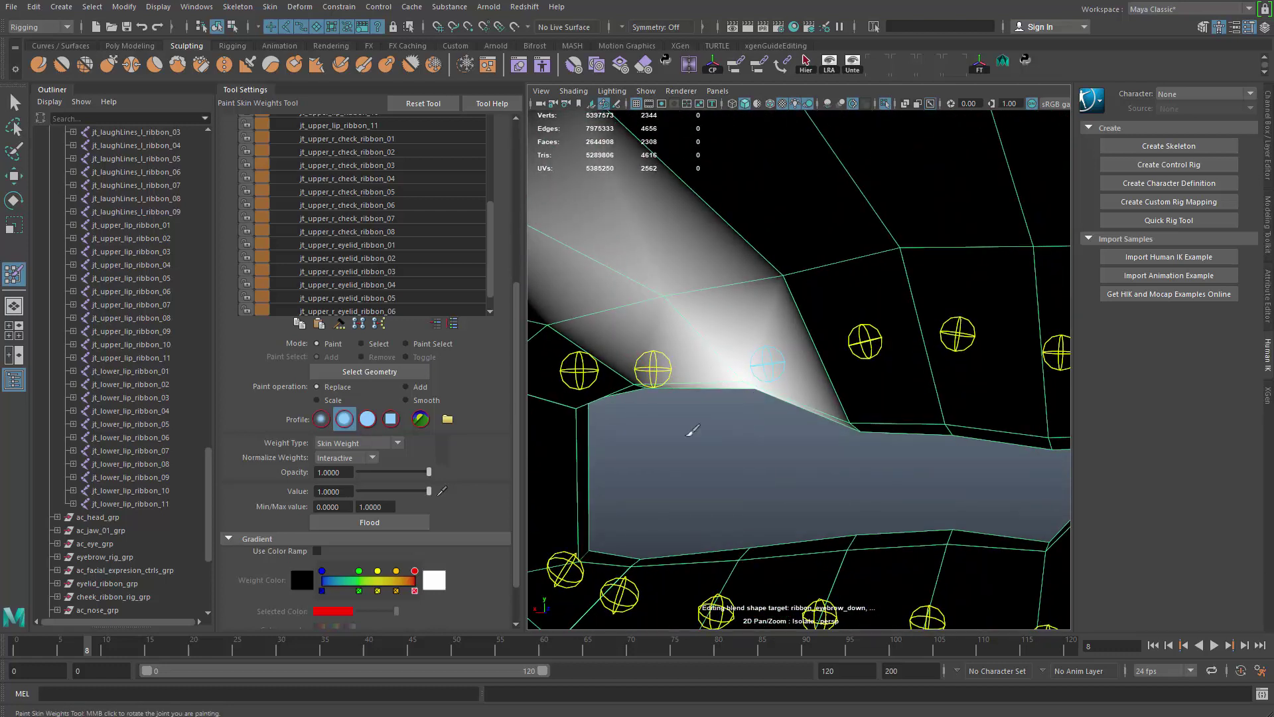
{"action": "mouse_move", "coordinate": [693, 431]}
{"action": "left_mouse_down", "text": "alt"}
{"action": "mouse_move", "coordinate": [791, 370]}
{"action": "mouse_move", "coordinate": [780, 337]}
{"action": "left_mouse_up", "text": "alt"}
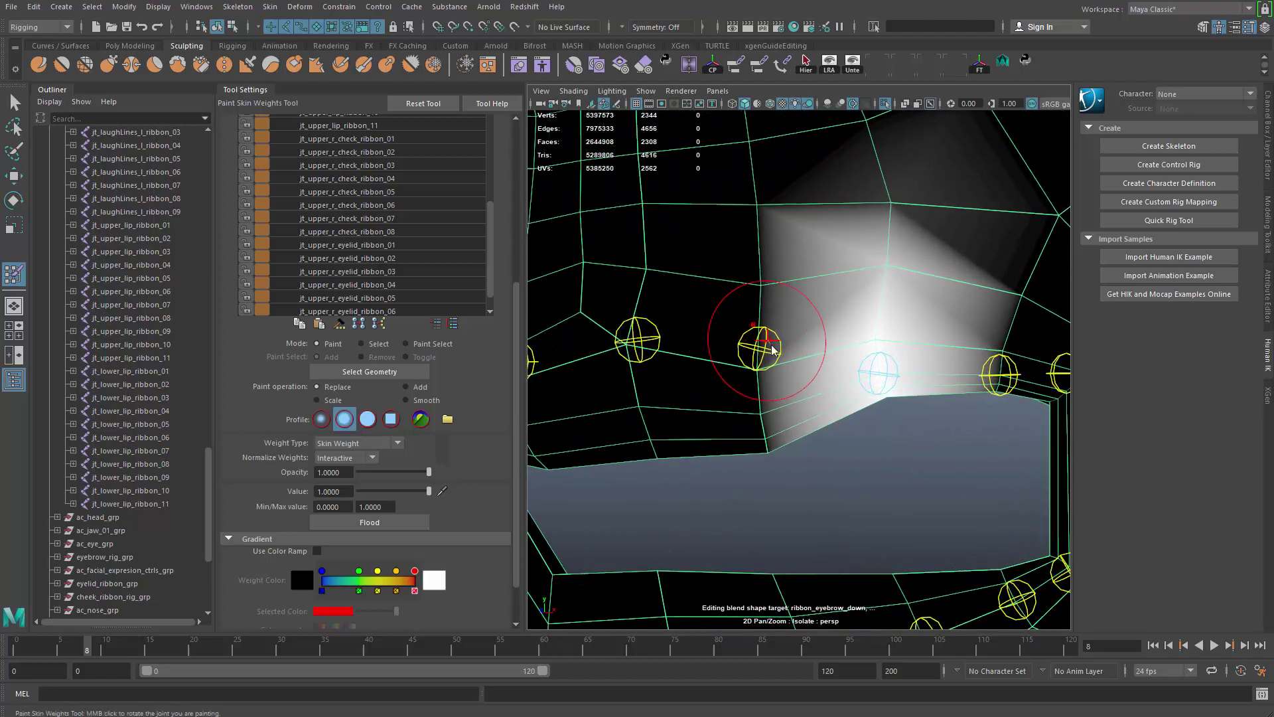
Paint weights of 1 for jt_upper_lip_ribbon_08 from the upper lip edge to the skin above, including the inner side
{"action": "right_click_drag", "start_coordinate": [770, 344], "coordinate": [767, 232]}
{"action": "mouse_move", "coordinate": [764, 298]}
{"action": "left_mouse_down"}
{"action": "mouse_move", "coordinate": [762, 382]}
{"action": "mouse_move", "coordinate": [764, 367]}
{"action": "left_mouse_up"}
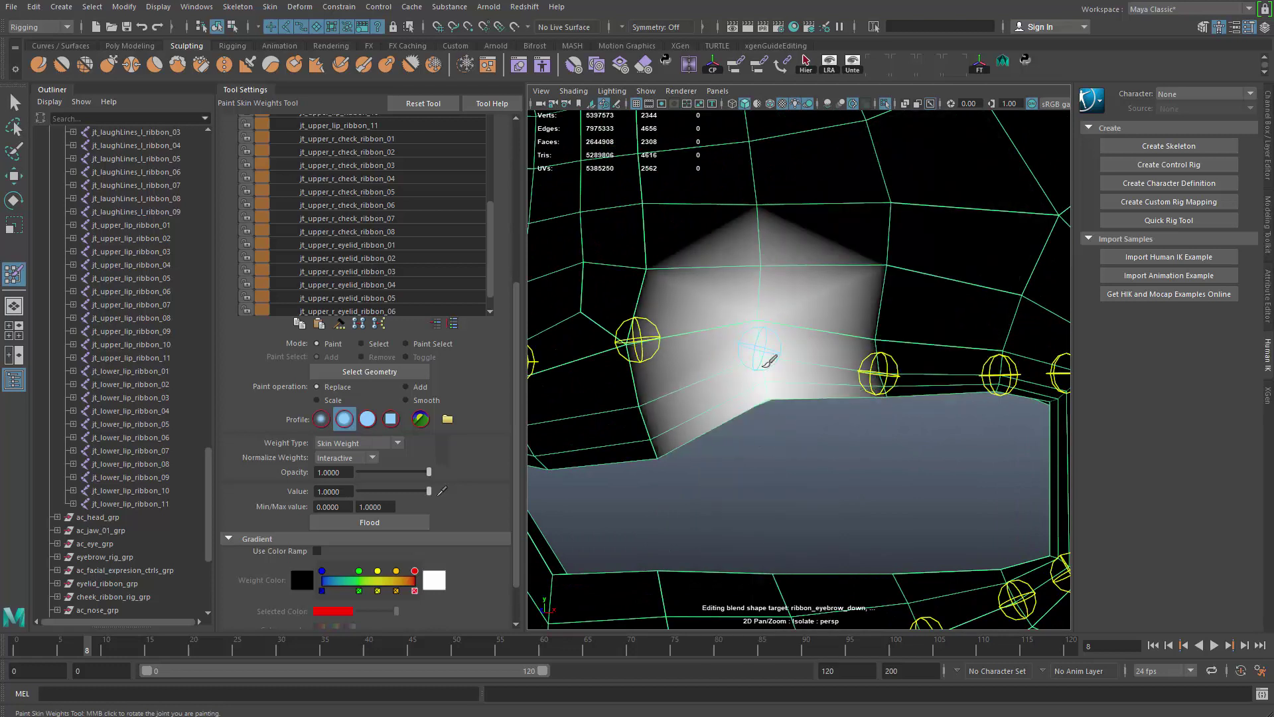
{"action": "left_click_drag", "start_coordinate": [757, 247], "coordinate": [765, 214]}
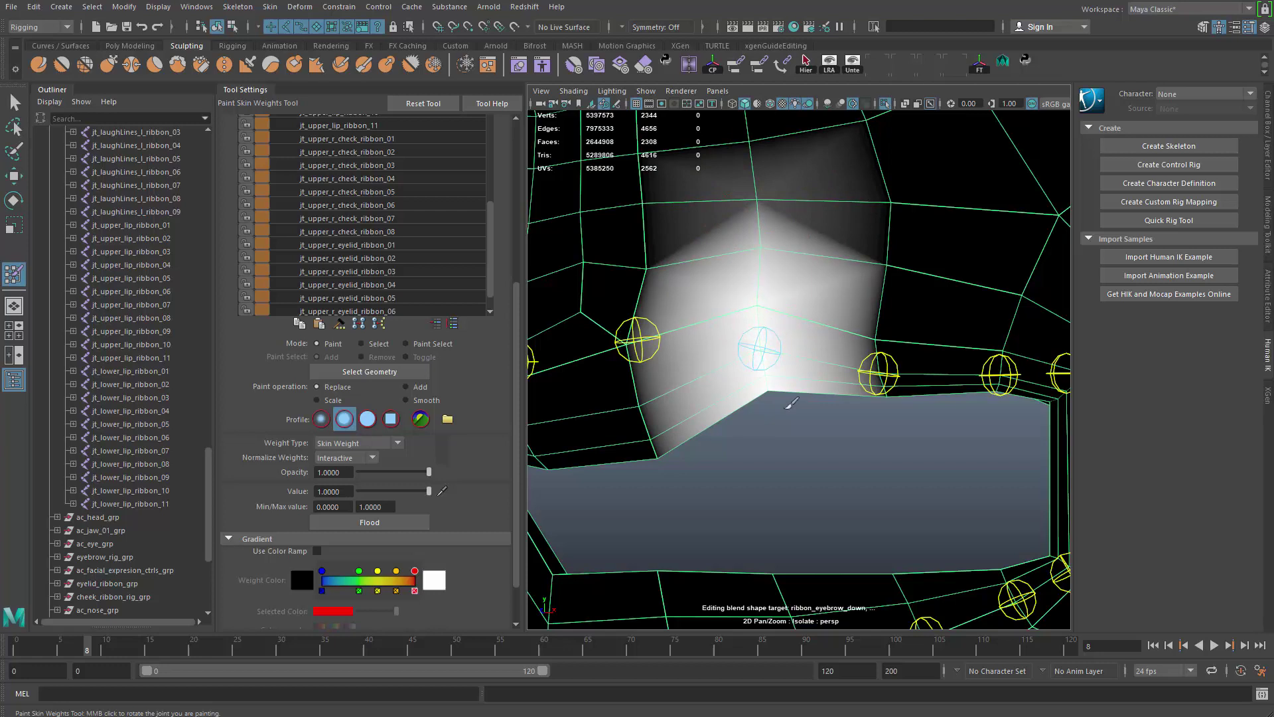
{"action": "left_click_drag", "start_coordinate": [787, 404], "coordinate": [695, 398], "text": "alt"}
{"action": "right_click_drag", "start_coordinate": [694, 399], "coordinate": [777, 313], "text": "alt"}
{"action": "left_click_drag", "start_coordinate": [777, 313], "coordinate": [773, 296]}
Undo the last stroke for jt_upper_lip_ribbon_08 and repaint its weights just above the lip
{"action": "left_click_drag", "start_coordinate": [791, 383], "coordinate": [862, 441], "text": "alt"}
{"action": "mouse_move", "coordinate": [862, 441]}
{"action": "middle_mouse_down", "text": "alt"}
{"action": "mouse_move", "coordinate": [922, 484]}
{"action": "mouse_move", "coordinate": [849, 459]}
{"action": "middle_mouse_up", "text": "alt"}
{"action": "key", "text": "ctrl+z"}
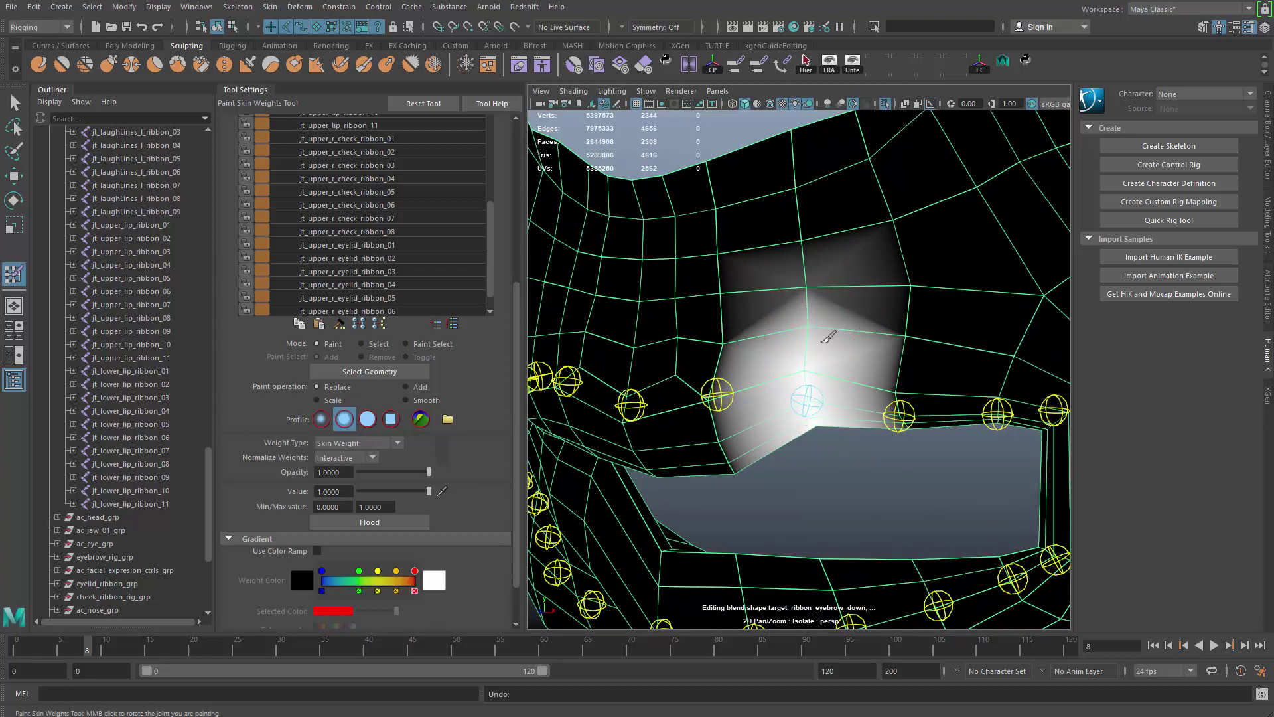
{"action": "left_click", "coordinate": [822, 340]}
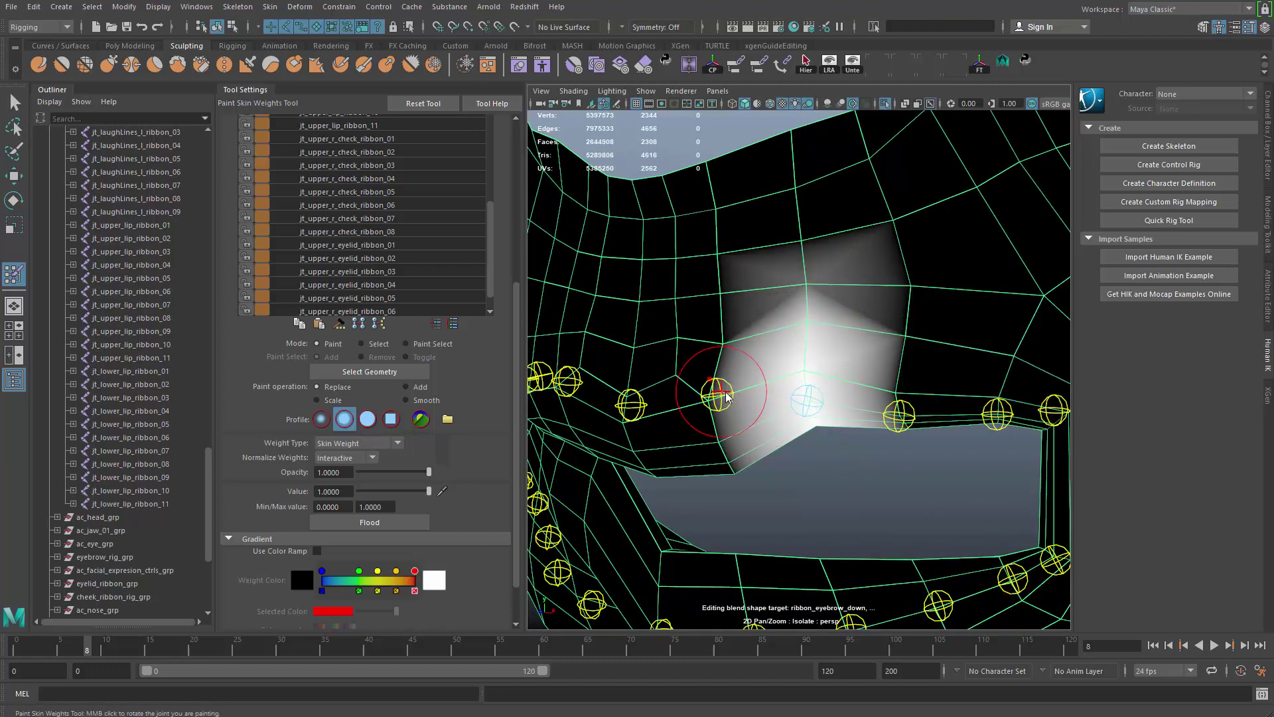
Paint weights of 1 for jt_upper_lip_ribbon_07 on the upper lip strip around the joint and its inner surface
{"action": "right_click_drag", "start_coordinate": [727, 397], "coordinate": [724, 364]}
{"action": "mouse_move", "coordinate": [718, 327]}
{"action": "left_mouse_down"}
{"action": "mouse_move", "coordinate": [743, 458]}
{"action": "mouse_move", "coordinate": [541, 446]}
{"action": "left_mouse_up"}
{"action": "right_click_drag", "start_coordinate": [637, 432], "coordinate": [770, 412], "text": "alt"}
{"action": "mouse_move", "coordinate": [776, 408]}
{"action": "left_mouse_down", "text": "alt"}
{"action": "mouse_move", "coordinate": [788, 358]}
{"action": "mouse_move", "coordinate": [818, 481]}
{"action": "left_mouse_up", "text": "alt"}
{"action": "left_click_drag", "start_coordinate": [776, 257], "coordinate": [777, 292]}
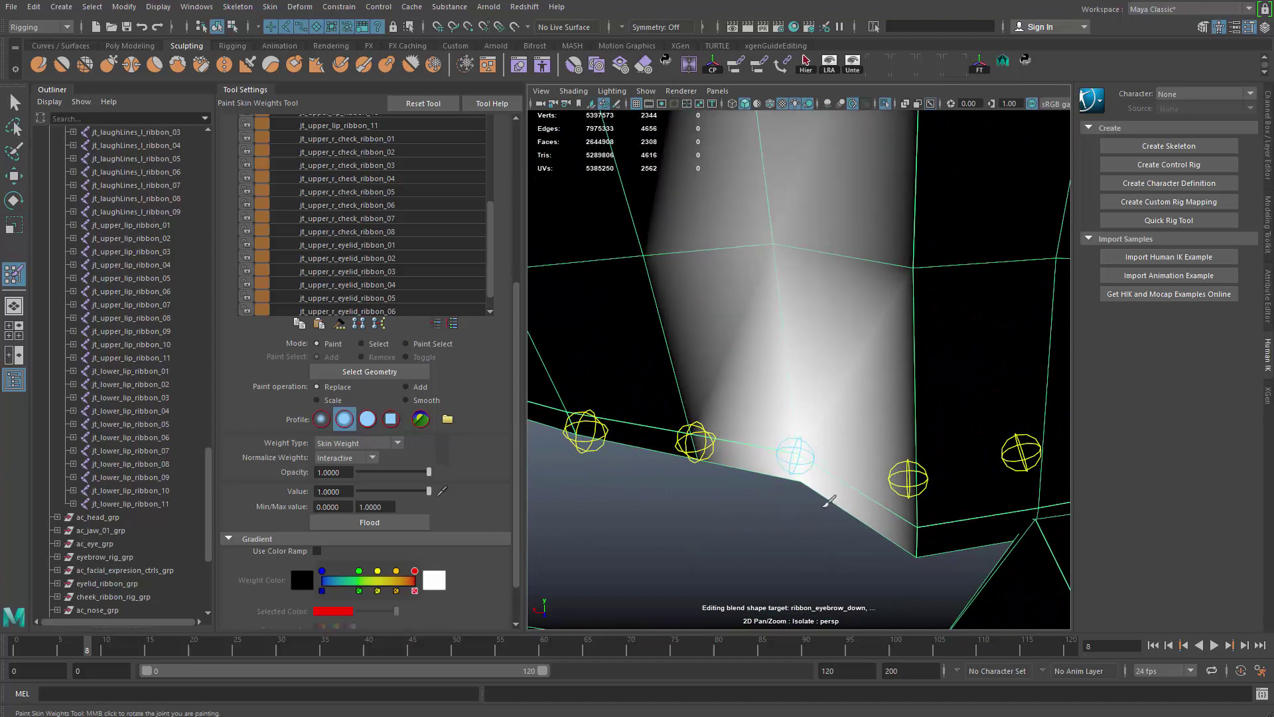
Extend jt_upper_lip_ribbon_07's weights from the lip edge up over the skin above the upper lip
{"action": "left_click_drag", "start_coordinate": [790, 489], "coordinate": [942, 479], "text": "alt"}
{"action": "middle_click_drag", "start_coordinate": [930, 480], "coordinate": [789, 441], "text": "alt"}
{"action": "left_click_drag", "start_coordinate": [778, 436], "coordinate": [810, 380], "text": "alt"}
{"action": "left_click_drag", "start_coordinate": [764, 319], "coordinate": [768, 266]}
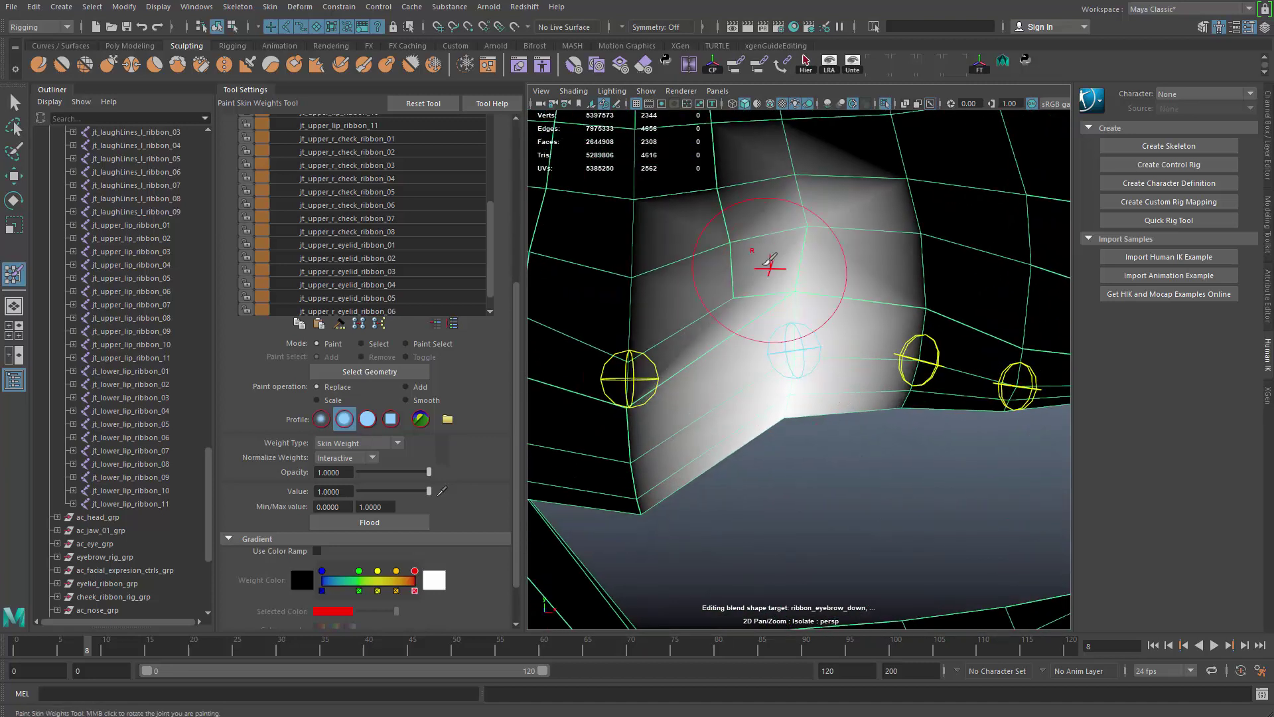
{"action": "right_click_drag", "start_coordinate": [818, 245], "coordinate": [779, 344], "text": "alt"}
{"action": "mouse_move", "coordinate": [778, 332]}
{"action": "left_mouse_down"}
{"action": "mouse_move", "coordinate": [809, 268]}
{"action": "mouse_move", "coordinate": [788, 352]}
{"action": "mouse_move", "coordinate": [853, 316]}
{"action": "left_mouse_up"}
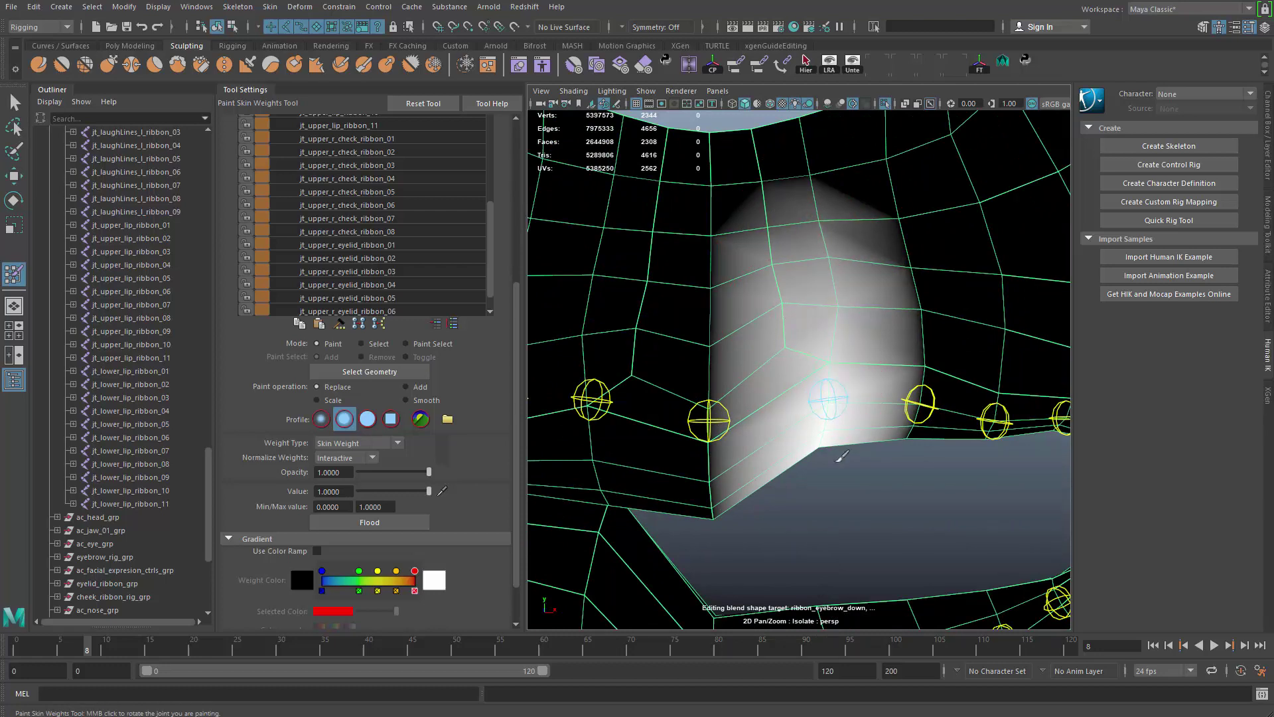
{"action": "left_click_drag", "start_coordinate": [843, 373], "coordinate": [844, 329]}
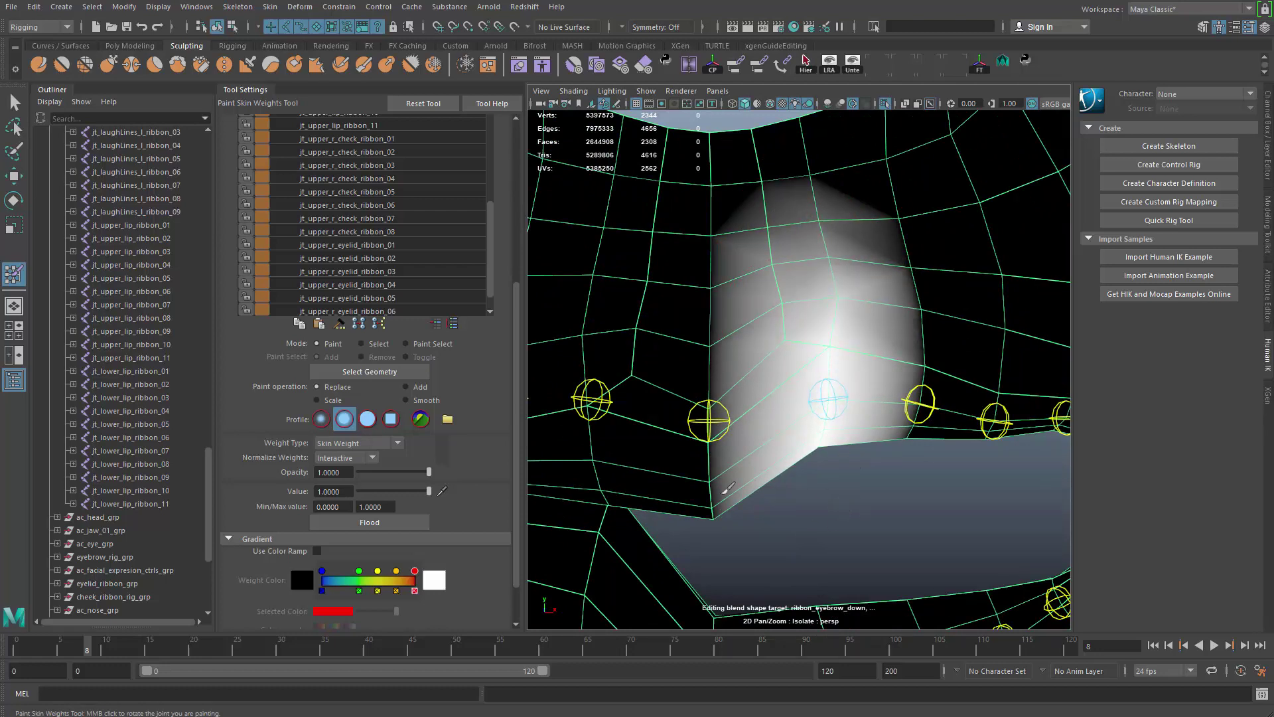
Paint weights of 1 for jt_upper_lip_ribbon_06 along the center of the upper lip, including the inner surface
{"action": "right_click_drag", "start_coordinate": [708, 416], "coordinate": [714, 307]}
{"action": "left_click_drag", "start_coordinate": [710, 408], "coordinate": [722, 506]}
{"action": "mouse_move", "coordinate": [711, 372]}
{"action": "left_mouse_down"}
{"action": "mouse_move", "coordinate": [713, 413]}
{"action": "mouse_move", "coordinate": [705, 301]}
{"action": "mouse_move", "coordinate": [707, 322]}
{"action": "left_mouse_up"}
{"action": "mouse_move", "coordinate": [733, 488]}
{"action": "left_mouse_down", "text": "alt"}
{"action": "mouse_move", "coordinate": [541, 492]}
{"action": "mouse_move", "coordinate": [634, 435]}
{"action": "left_mouse_up", "text": "alt"}
{"action": "mouse_move", "coordinate": [828, 361]}
{"action": "left_mouse_down"}
{"action": "mouse_move", "coordinate": [828, 290]}
{"action": "mouse_move", "coordinate": [830, 345]}
{"action": "left_mouse_up"}
{"action": "mouse_move", "coordinate": [767, 425]}
{"action": "left_mouse_down", "text": "alt"}
{"action": "mouse_move", "coordinate": [893, 407]}
{"action": "mouse_move", "coordinate": [771, 392]}
{"action": "left_mouse_up", "text": "alt"}
{"action": "left_click_drag", "start_coordinate": [786, 352], "coordinate": [788, 375]}
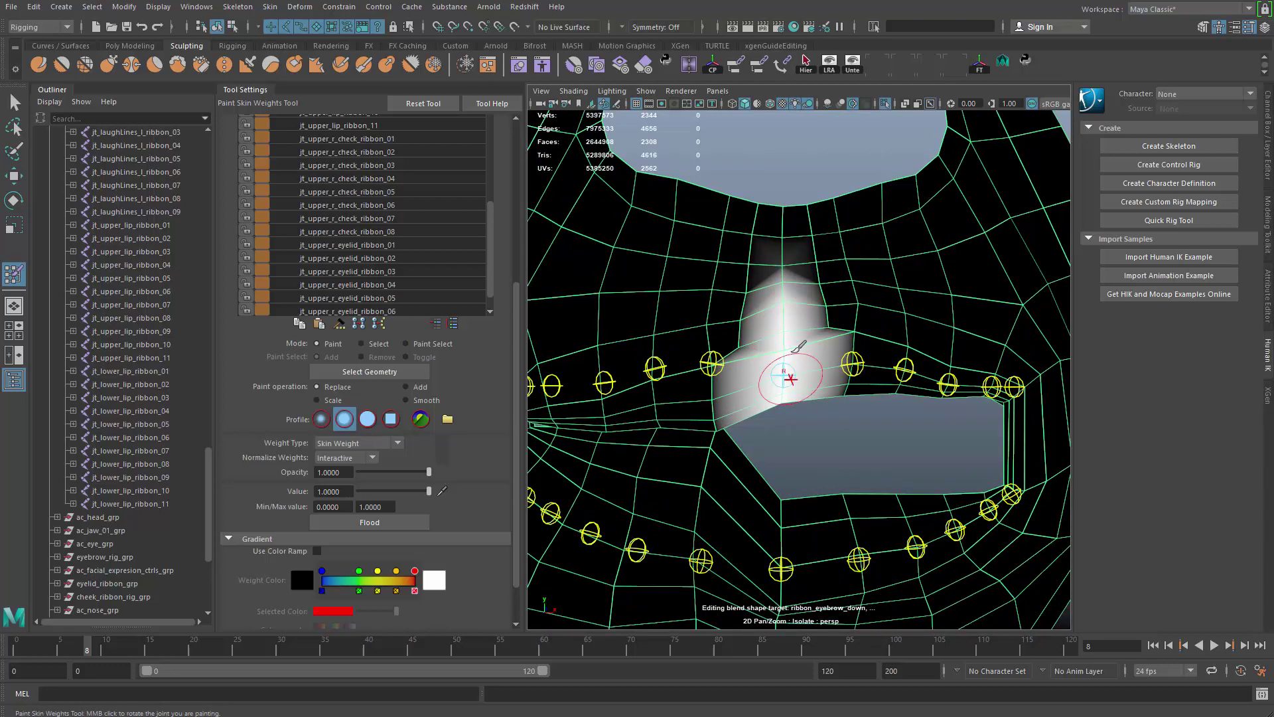
Extend jt_upper_lip_ribbon_06's weights up the center strip between the upper lip and the nose
{"action": "middle_click_drag", "start_coordinate": [836, 391], "coordinate": [830, 432], "text": "alt"}
{"action": "scroll", "coordinate": [830, 432], "scroll_direction": "up", "scroll_amount": 5}
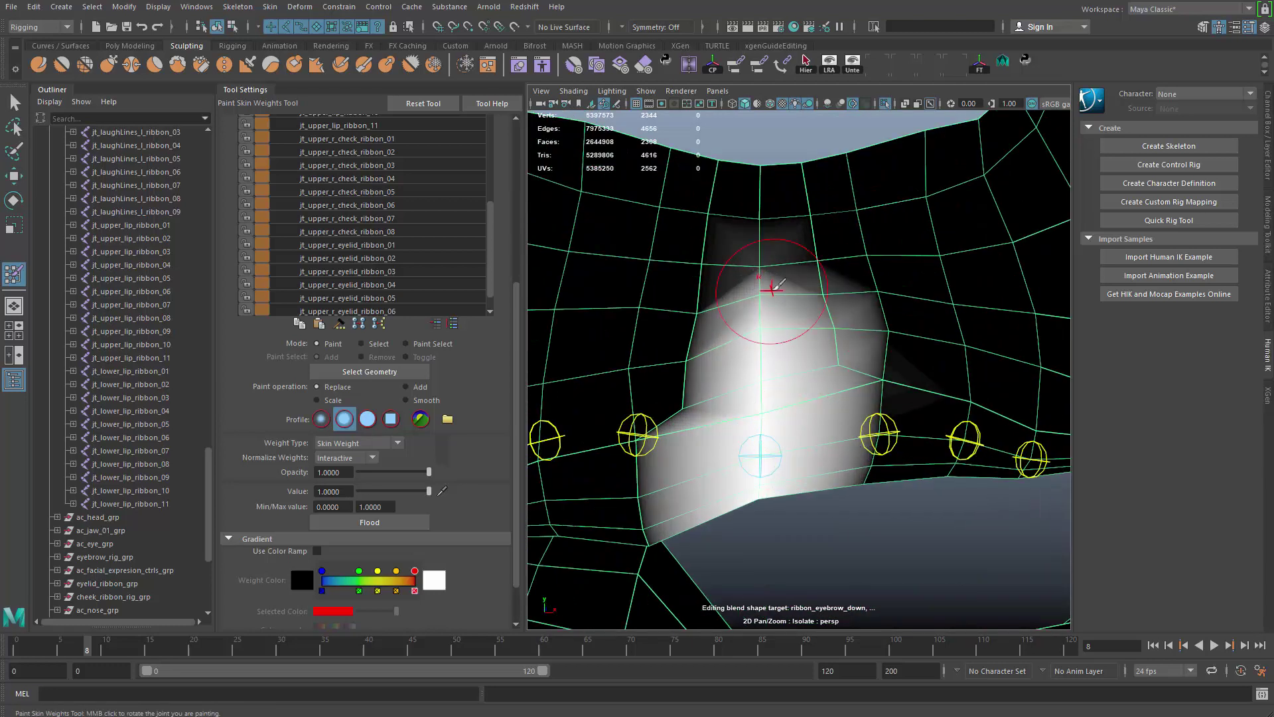
{"action": "mouse_move", "coordinate": [768, 284]}
{"action": "left_mouse_down"}
{"action": "mouse_move", "coordinate": [825, 276]}
{"action": "mouse_move", "coordinate": [775, 362]}
{"action": "left_mouse_up"}
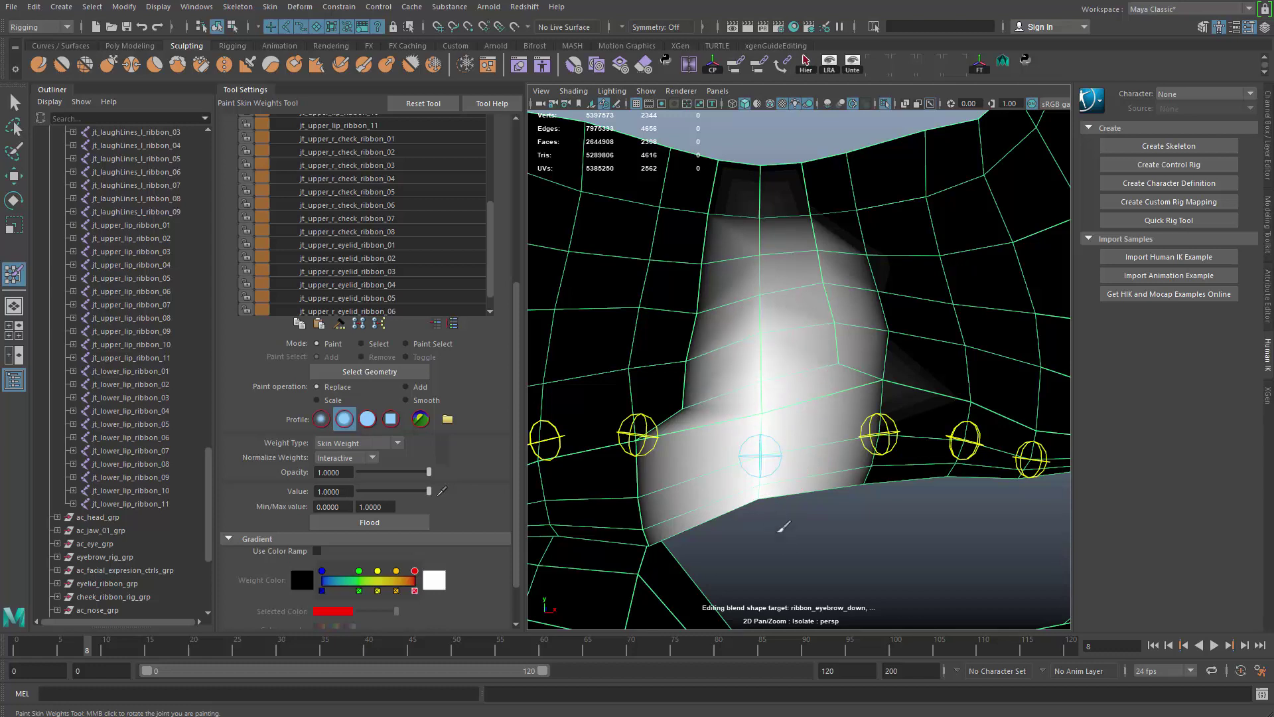
Review jt_upper_lip_ribbon_07's weights, and extend jt_upper_lip_ribbon_08's weights higher above the upper lip
{"action": "middle_click_drag", "start_coordinate": [768, 400], "coordinate": [797, 368], "text": "alt"}
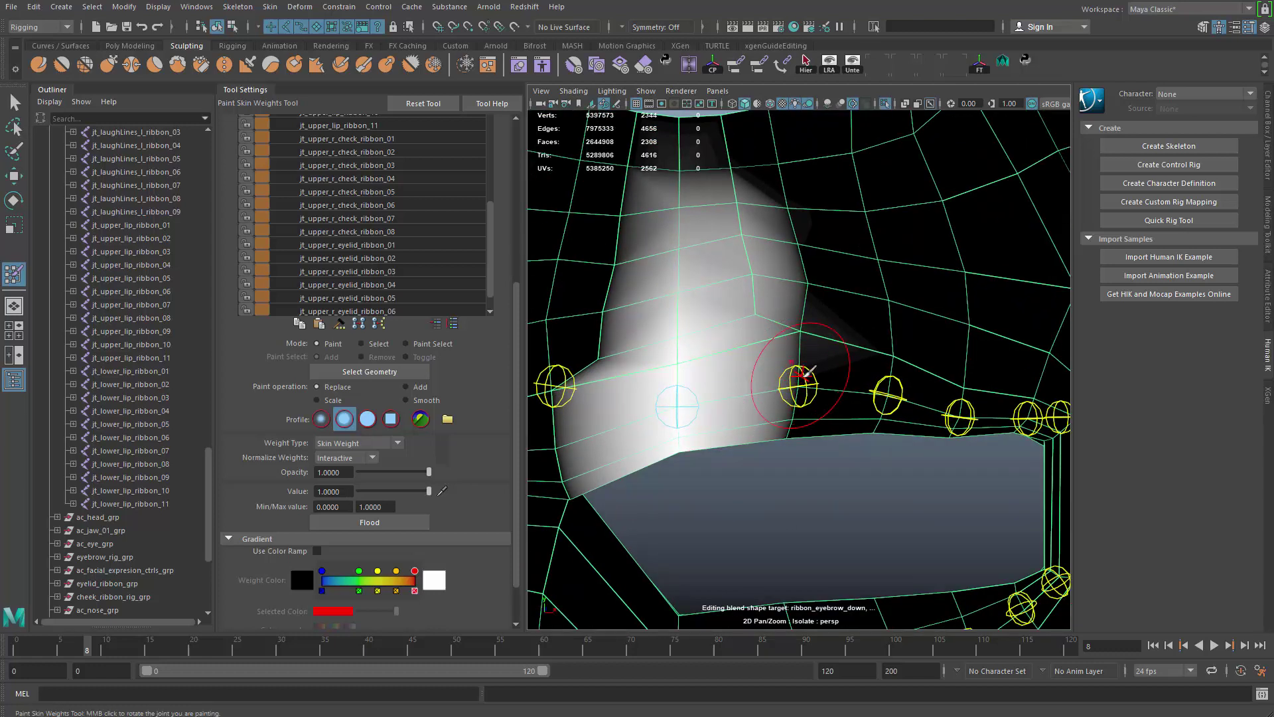
{"action": "right_click_drag", "start_coordinate": [805, 376], "coordinate": [811, 296]}
{"action": "left_click_drag", "start_coordinate": [814, 416], "coordinate": [743, 435], "text": "alt"}
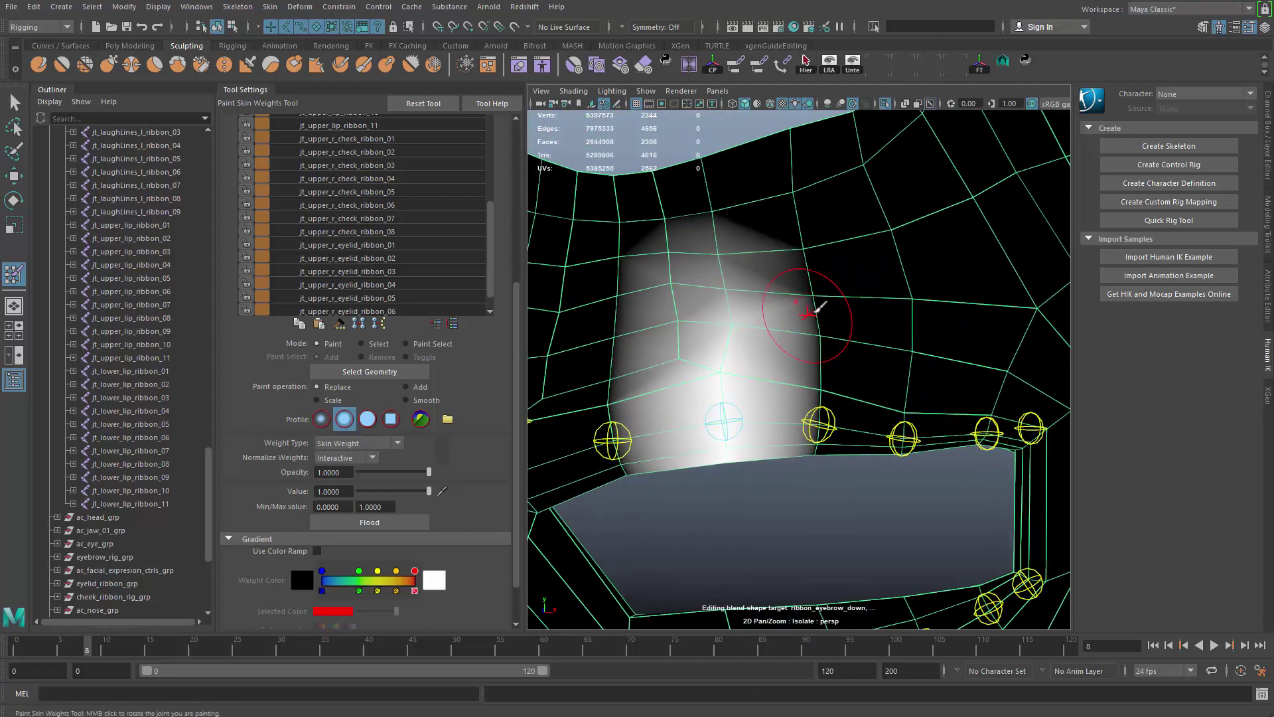
{"action": "right_click_drag", "start_coordinate": [828, 407], "coordinate": [830, 365]}
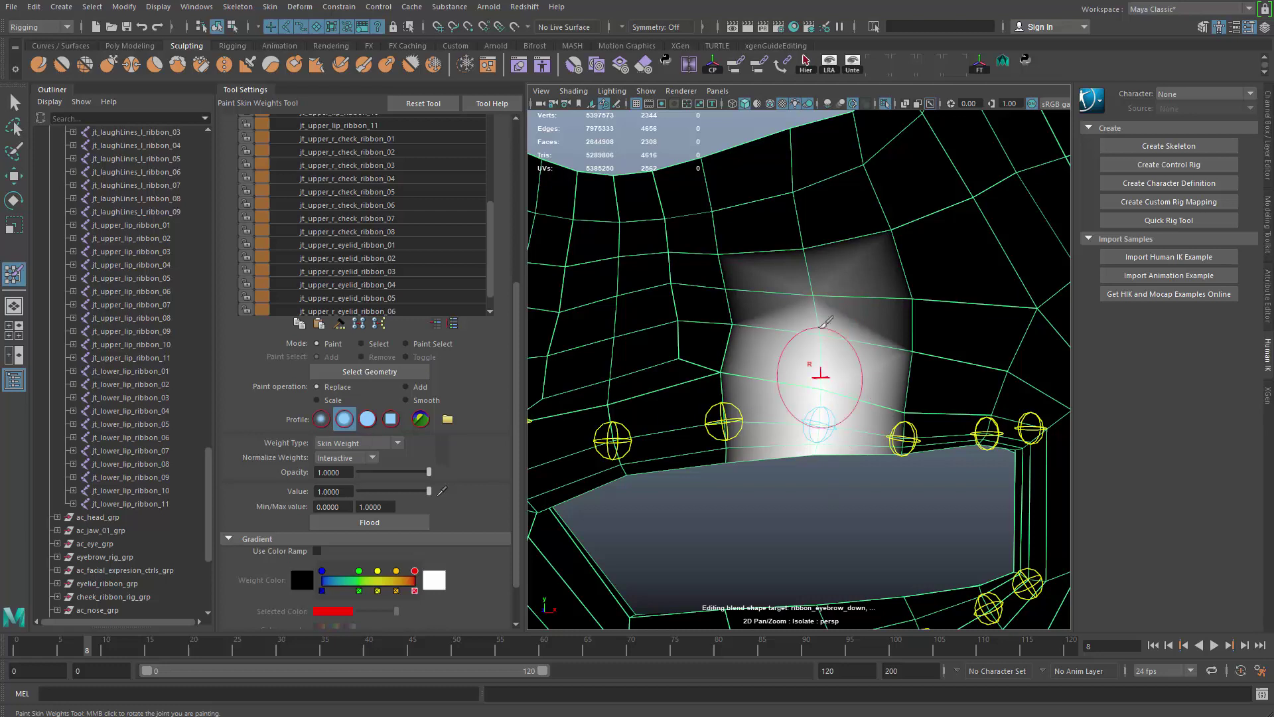
{"action": "mouse_move", "coordinate": [823, 323]}
{"action": "left_mouse_down"}
{"action": "mouse_move", "coordinate": [807, 244]}
{"action": "mouse_move", "coordinate": [818, 287]}
{"action": "left_mouse_up"}
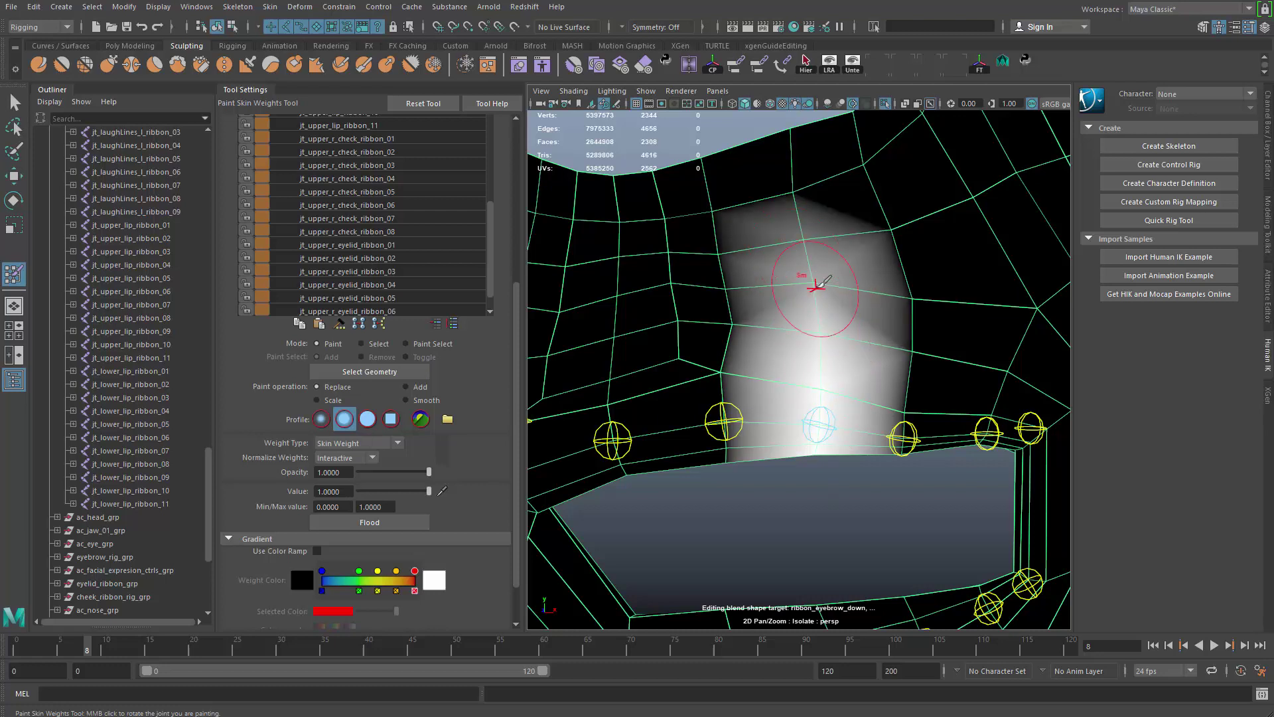
Extend jt_upper_lip_ribbon_09's weights from the lip up over the skin above it
{"action": "middle_click_drag", "start_coordinate": [841, 328], "coordinate": [751, 345], "text": "alt"}
{"action": "right_click_drag", "start_coordinate": [831, 445], "coordinate": [835, 366]}
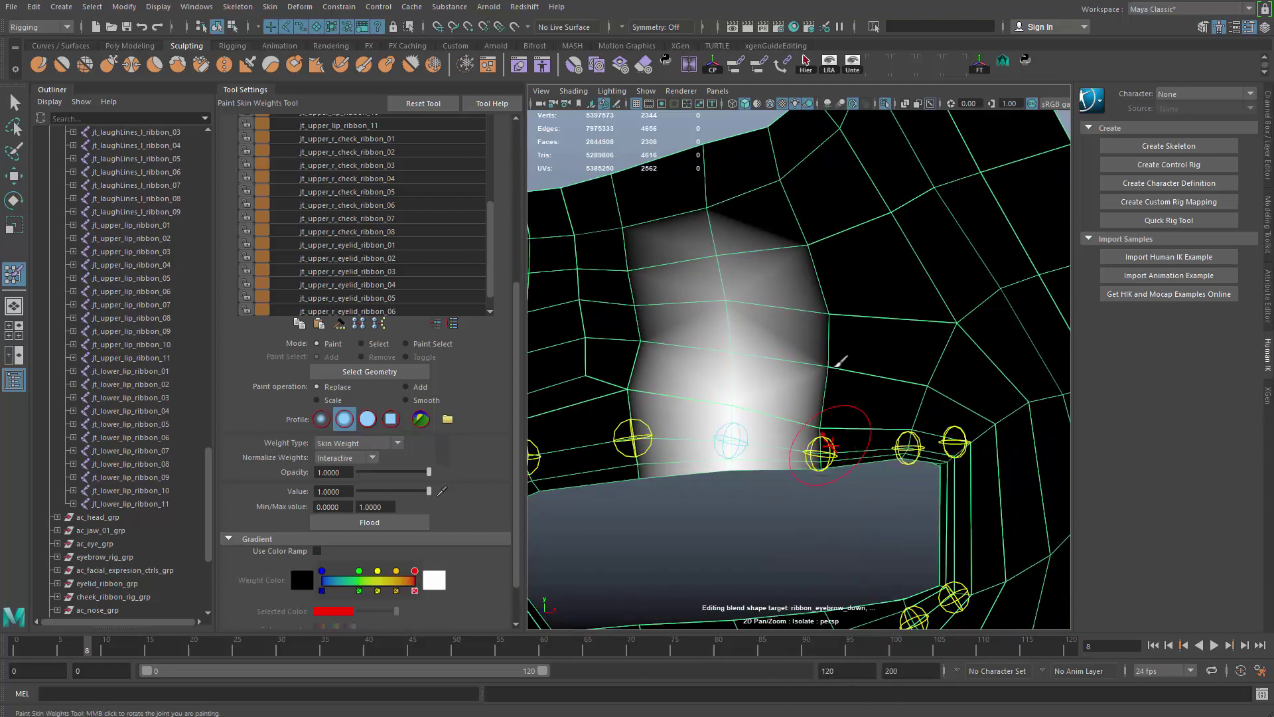
{"action": "left_click_drag", "start_coordinate": [825, 345], "coordinate": [816, 256]}
{"action": "middle_click_drag", "start_coordinate": [842, 374], "coordinate": [856, 337], "text": "alt"}
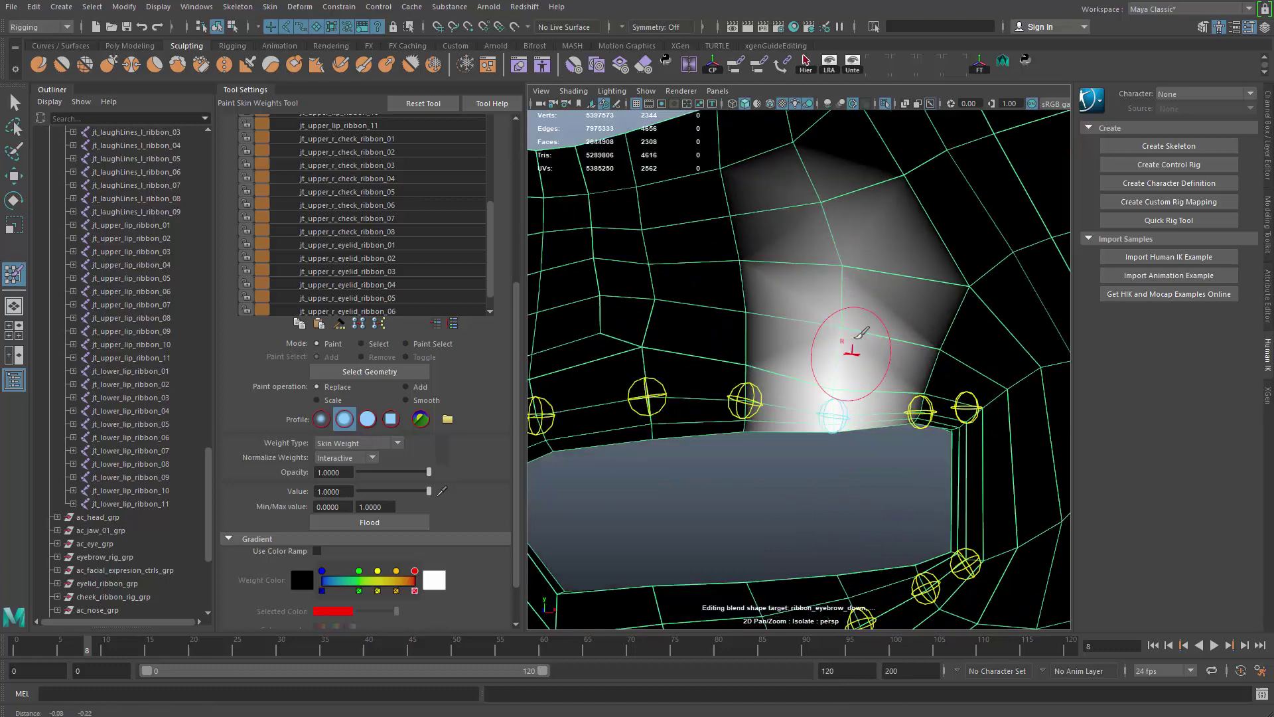
Return the animation to frame 0 and mirror the mouth mesh's skin weights across YZ, positive to negative, using Closest Joint association
{"action": "scroll", "coordinate": [862, 331], "scroll_direction": "down", "scroll_amount": 5}
{"action": "key", "text": "q"}
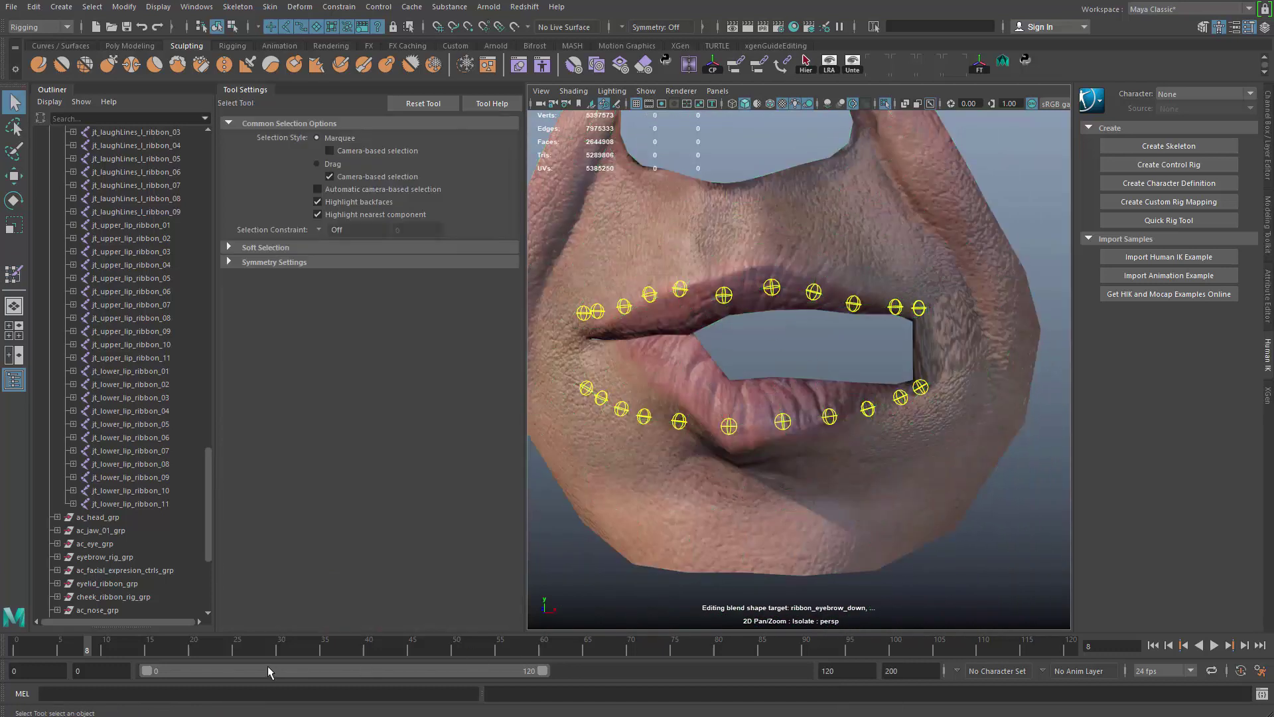
{"action": "left_click_drag", "start_coordinate": [86, 654], "coordinate": [16, 654]}
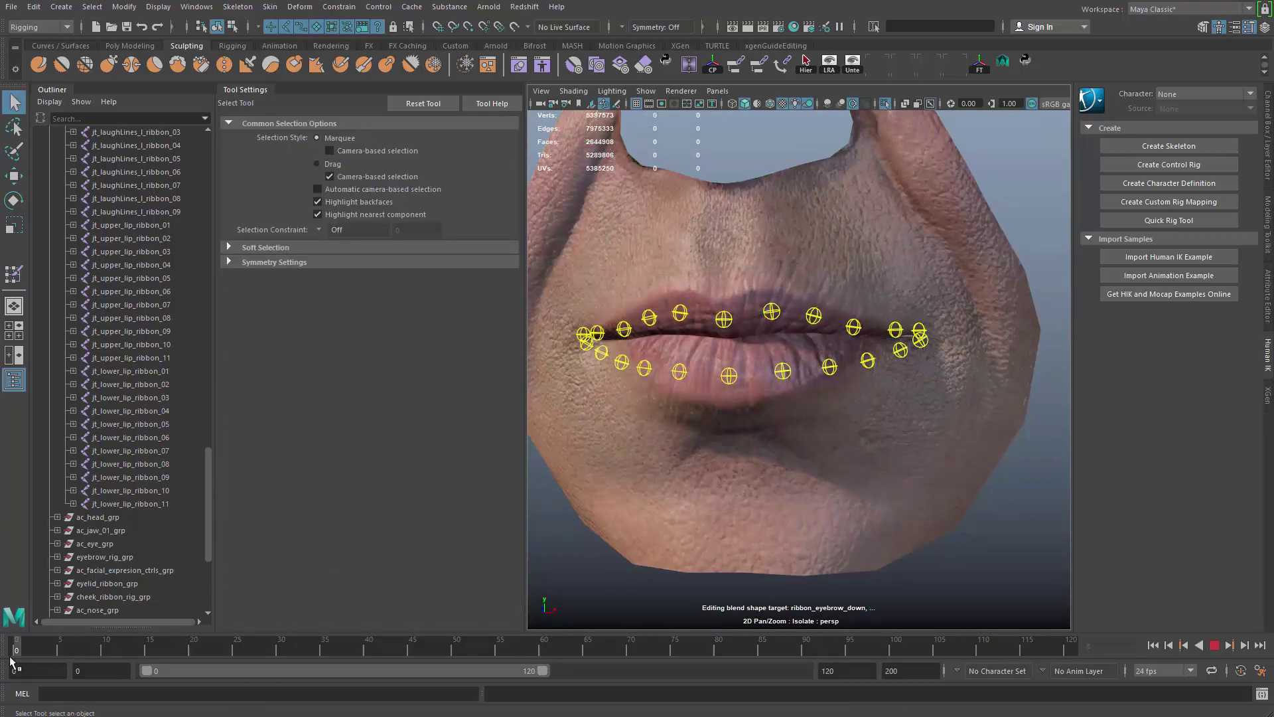
{"action": "left_click", "coordinate": [758, 381]}
{"action": "left_click", "coordinate": [269, 6]}
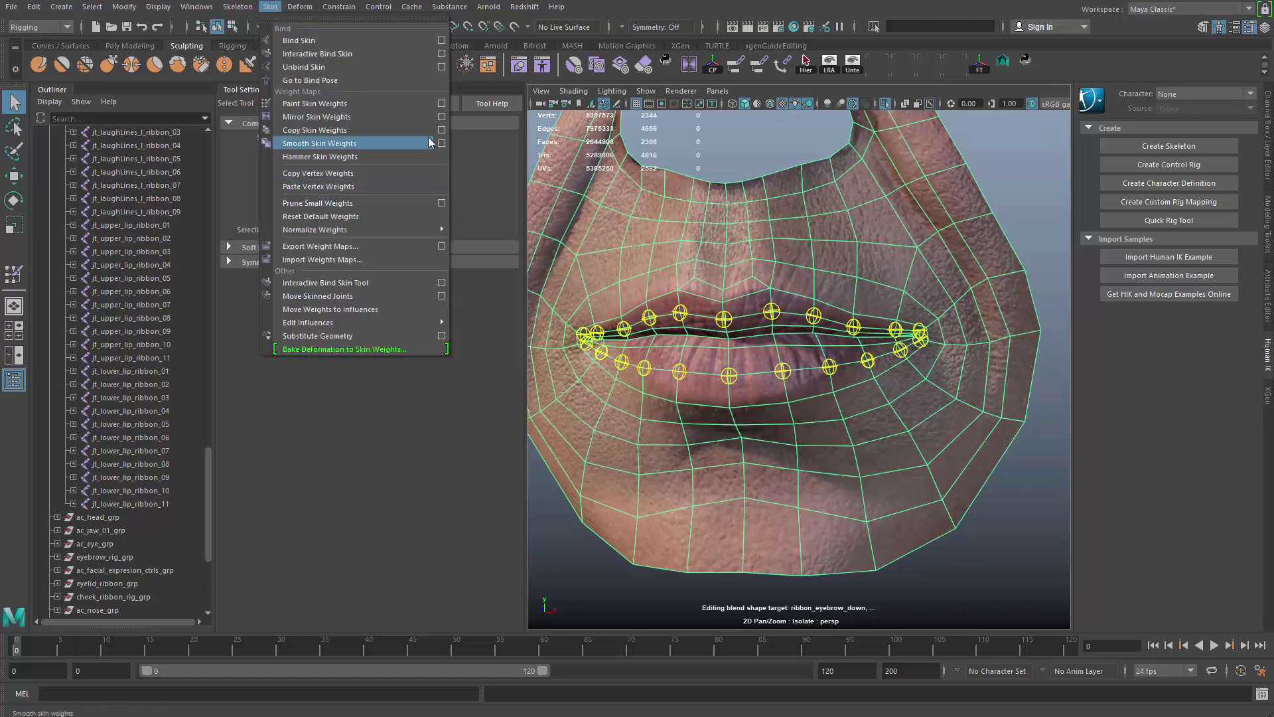
{"action": "left_click", "coordinate": [441, 117]}
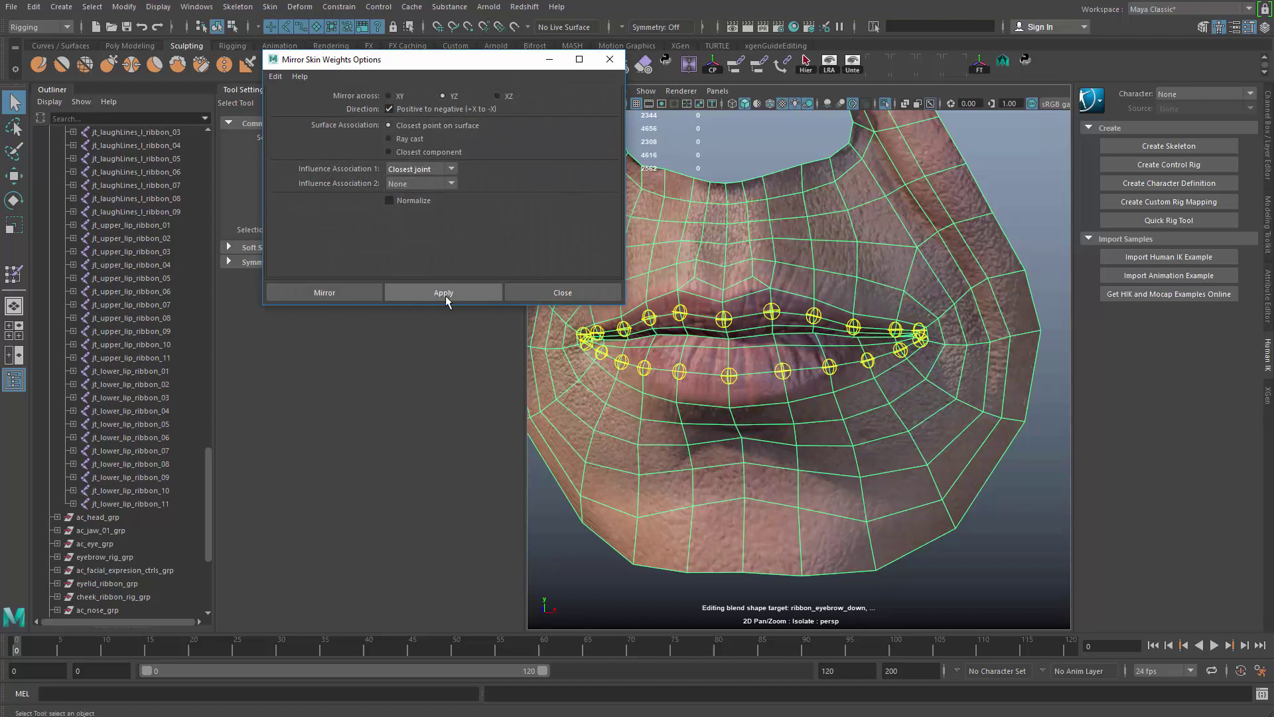
{"action": "left_click", "coordinate": [531, 292]}
Play the animation up to frame 13 and examine the chin crease below the lower lip
{"action": "key", "text": "alt+v"}
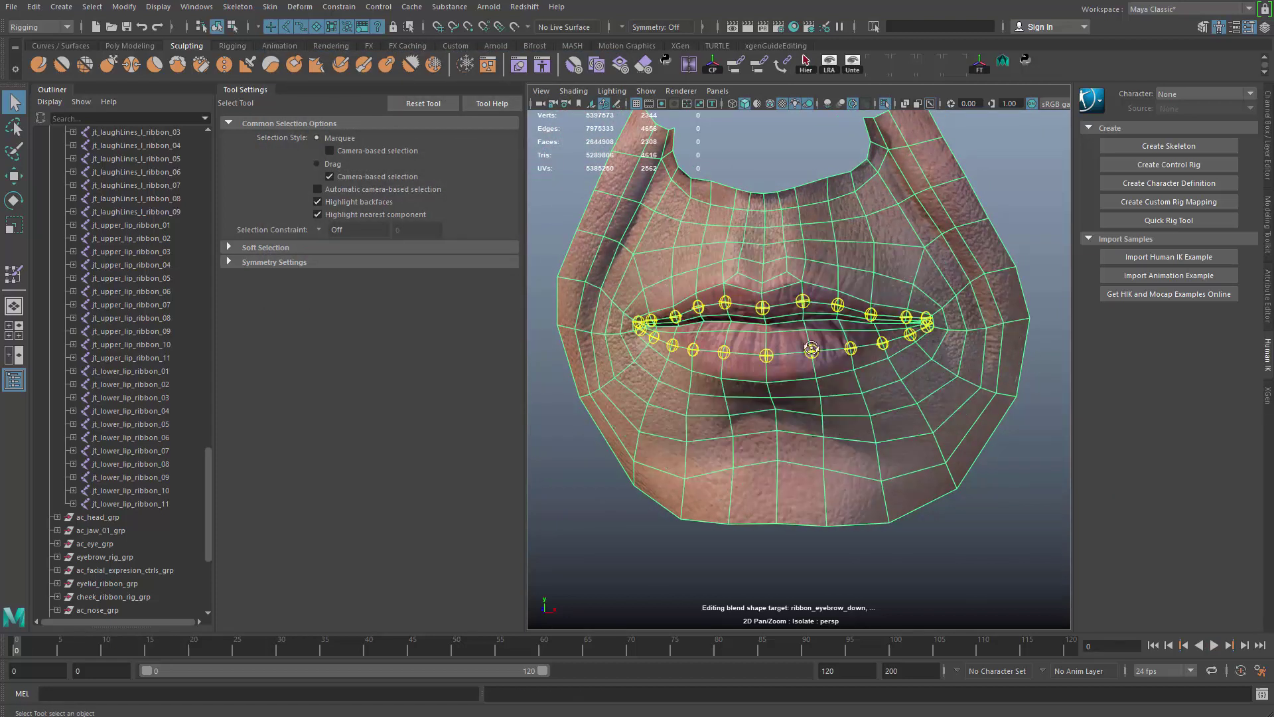
{"action": "key", "text": "Escape"}
{"action": "mouse_move", "coordinate": [837, 360]}
{"action": "left_mouse_down", "text": "alt"}
{"action": "mouse_move", "coordinate": [773, 349]}
{"action": "mouse_move", "coordinate": [879, 331]}
{"action": "mouse_move", "coordinate": [853, 255]}
{"action": "mouse_move", "coordinate": [831, 367]}
{"action": "left_mouse_up", "text": "alt"}
{"action": "middle_click_drag", "start_coordinate": [831, 367], "coordinate": [830, 376], "text": "alt"}
{"action": "left_click_drag", "start_coordinate": [830, 375], "coordinate": [856, 285], "text": "alt"}
{"action": "scroll", "coordinate": [683, 327], "scroll_direction": "up", "scroll_amount": 6}
{"action": "middle_click_drag", "start_coordinate": [817, 303], "coordinate": [835, 310], "text": "alt"}
{"action": "scroll", "coordinate": [719, 304], "scroll_direction": "down", "scroll_amount": 12}
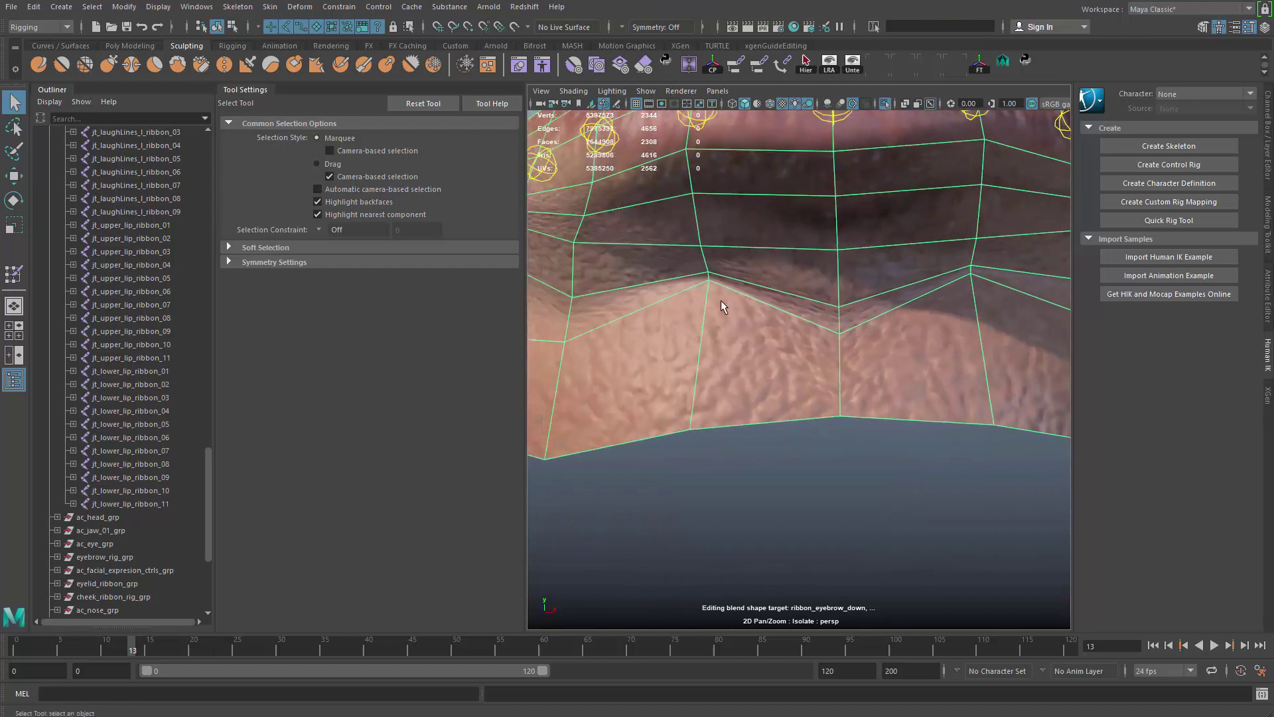
Examine the opened mouth from the side and front for even deformation, and return to frame 0
{"action": "left_click_drag", "start_coordinate": [683, 347], "coordinate": [722, 387], "text": "alt"}
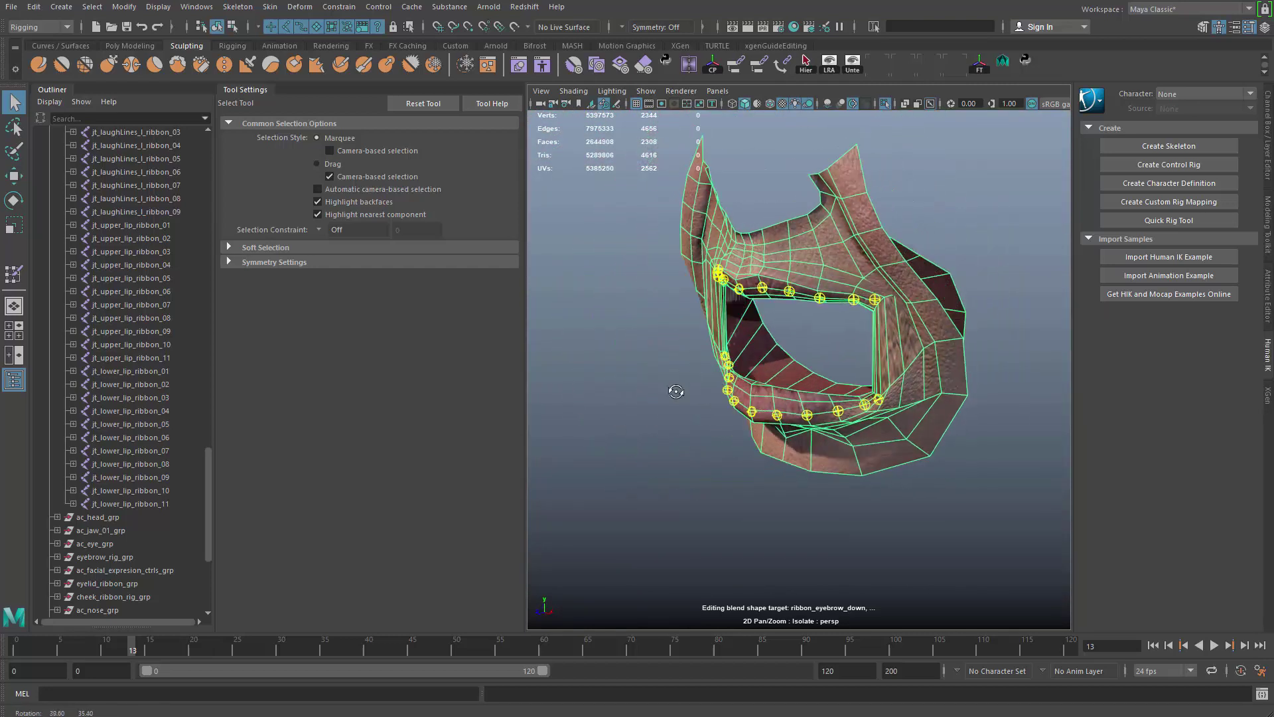
{"action": "left_click_drag", "start_coordinate": [615, 407], "coordinate": [794, 378], "text": "alt"}
{"action": "right_click_drag", "start_coordinate": [793, 378], "coordinate": [856, 388], "text": "alt"}
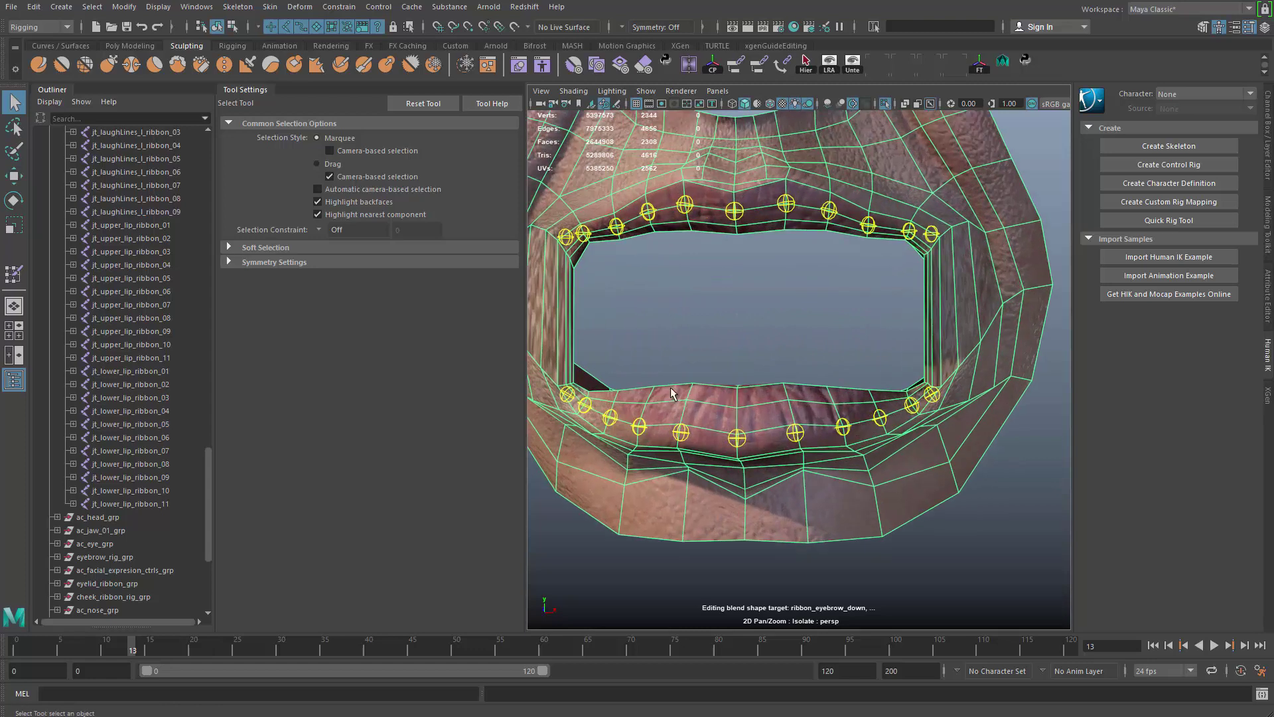
{"action": "middle_click_drag", "start_coordinate": [674, 390], "coordinate": [725, 423], "text": "alt"}
{"action": "right_click_drag", "start_coordinate": [799, 372], "coordinate": [767, 348], "text": "alt"}
{"action": "left_click_drag", "start_coordinate": [767, 348], "coordinate": [711, 392], "text": "alt"}
{"action": "scroll", "coordinate": [783, 369], "scroll_direction": "up", "scroll_amount": 3}
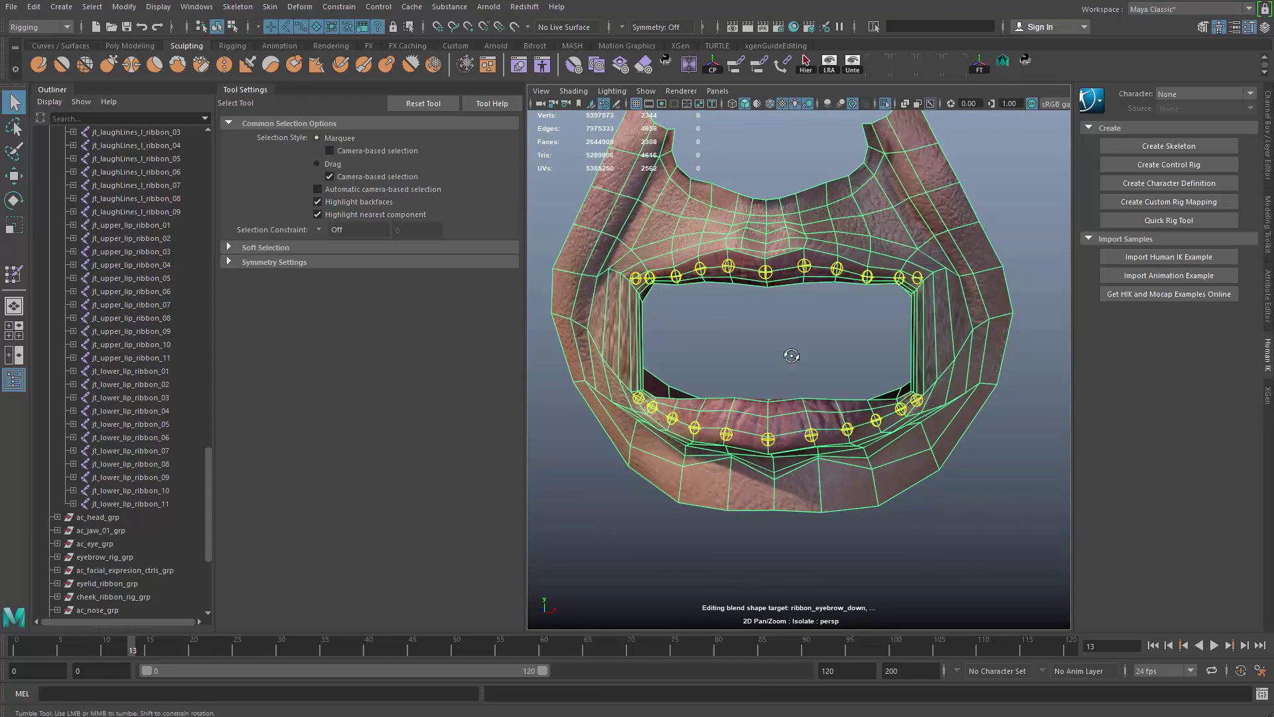
{"action": "left_click_drag", "start_coordinate": [796, 353], "coordinate": [842, 341], "text": "alt"}
{"action": "key", "text": "alt+shift+v"}
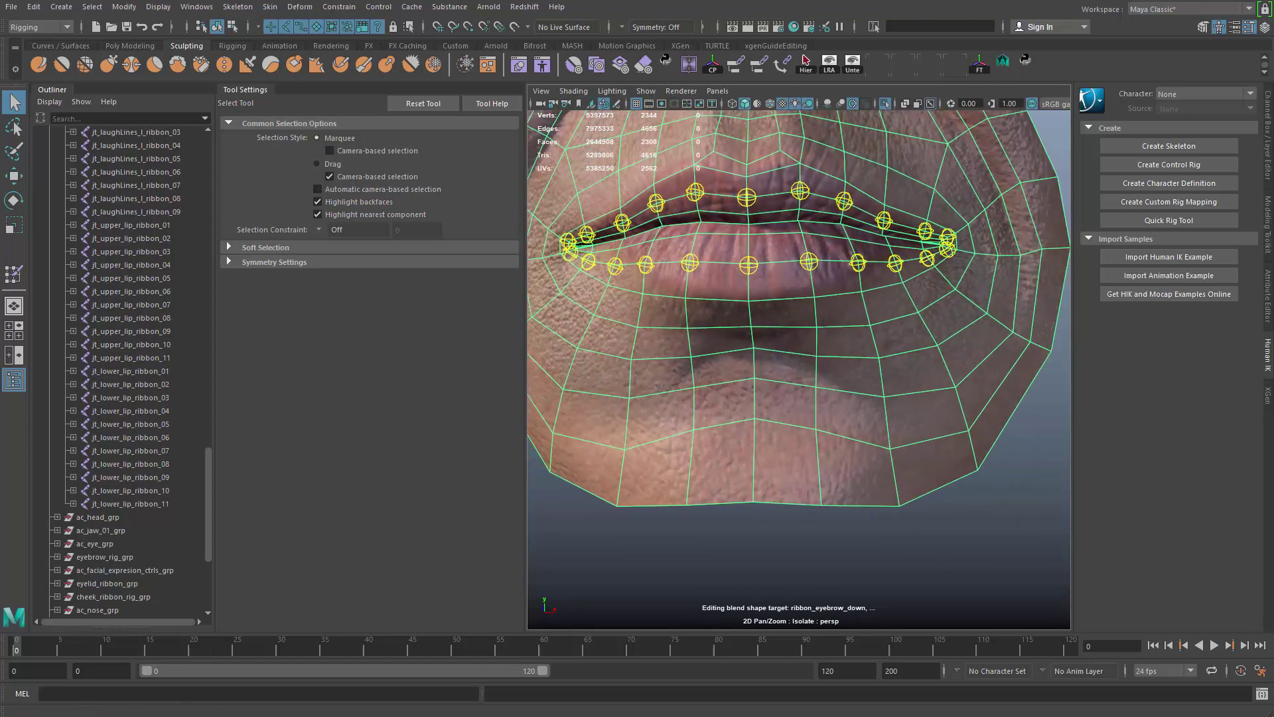